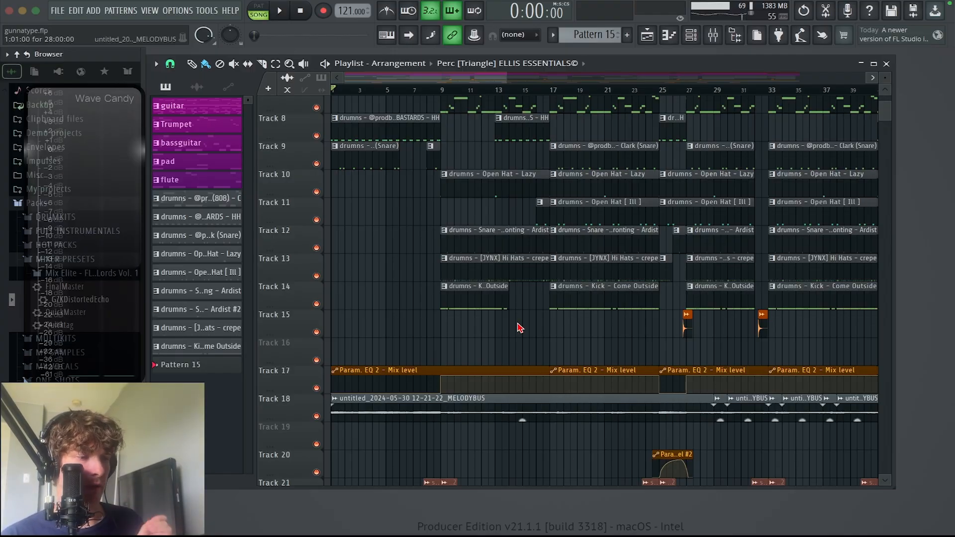
# Step: Mute Tracks 7 to 16 in the playlist and play the arrangement from the start to hear the melody without drums
pyautogui.scroll(7, 358, 261)
pyautogui.scroll(-9, 383, 247)
pyautogui.click(317, 296)
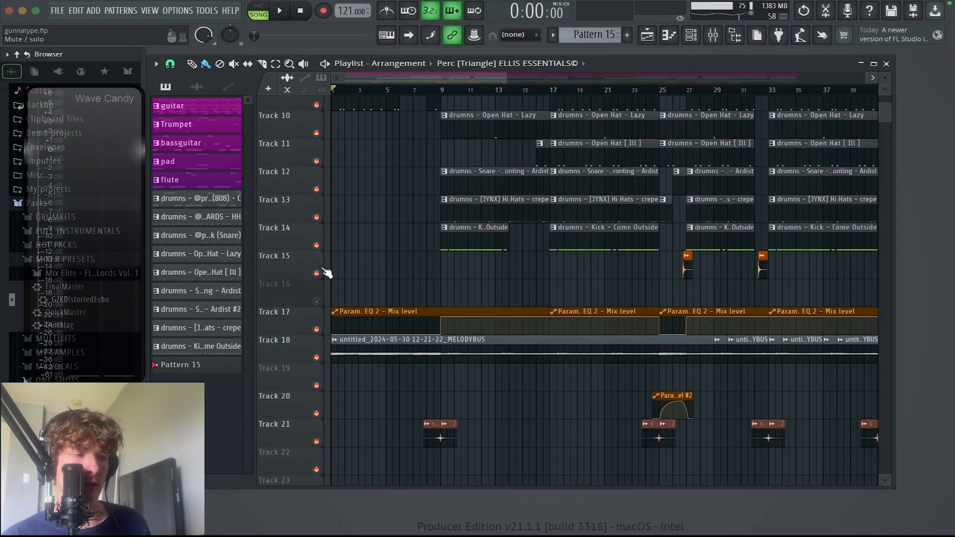
pyautogui.click(318, 274)
pyautogui.click(316, 246)
pyautogui.scroll(2, 321, 247)
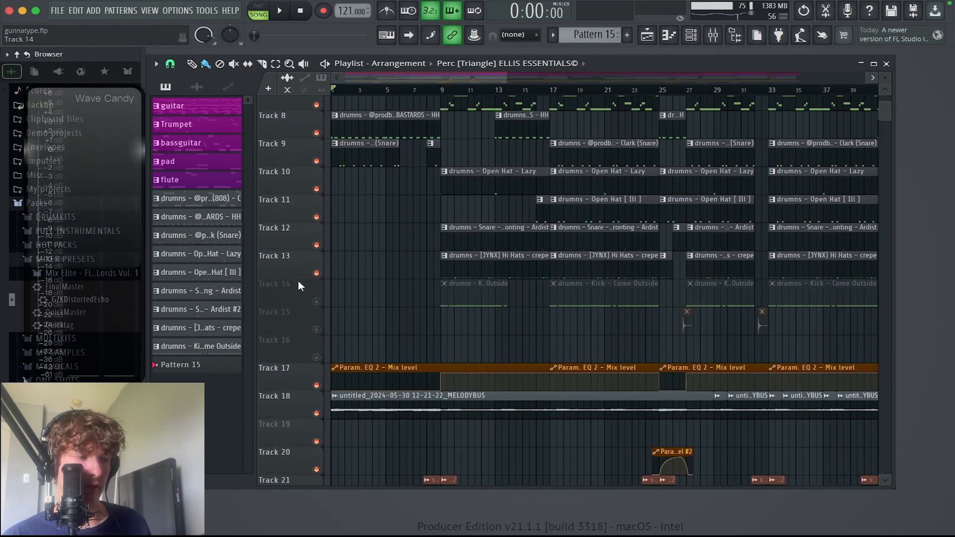
pyautogui.click(319, 273)
pyautogui.moveTo(316, 246); pyautogui.dragTo(328, 132)
pyautogui.press('space')
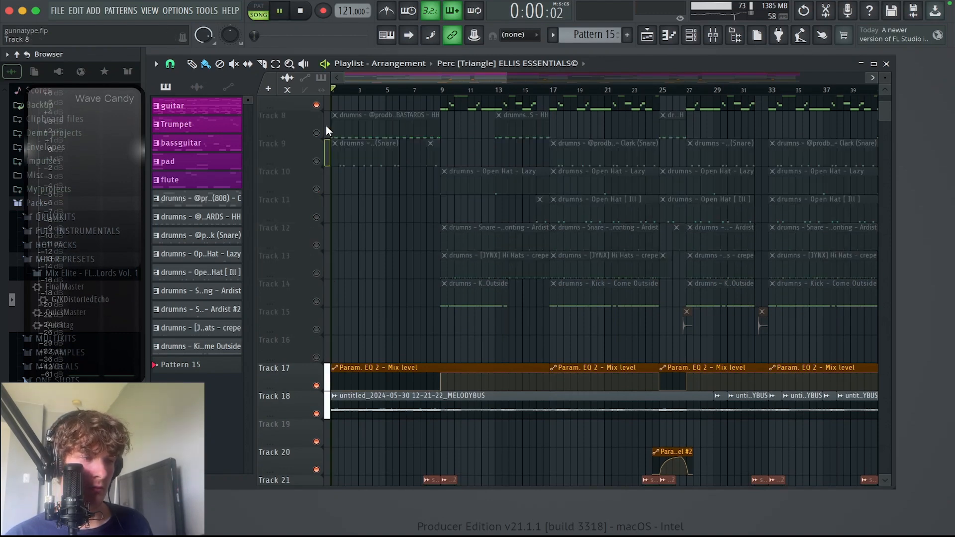
pyautogui.scroll(1, 328, 135)
pyautogui.click(319, 133)
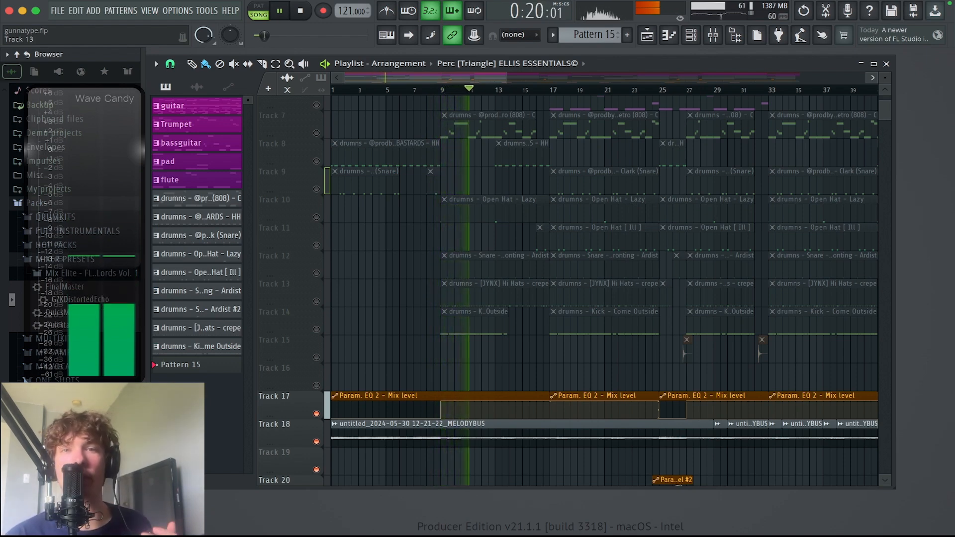
pyautogui.press('space')
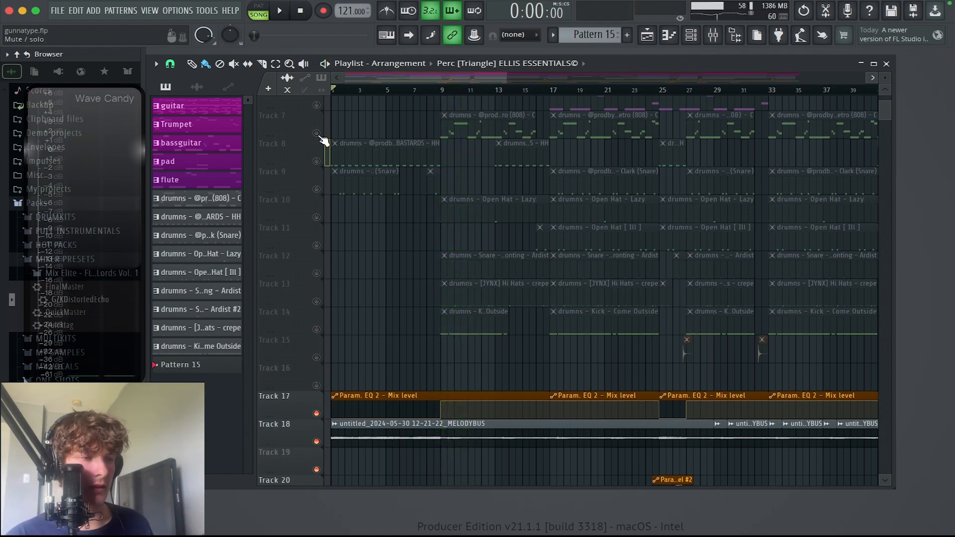
# Step: Unmute Tracks 7 to 15 to bring the 808 and all the drum patterns back into the arrangement
pyautogui.moveTo(317, 133); pyautogui.dragTo(313, 199)
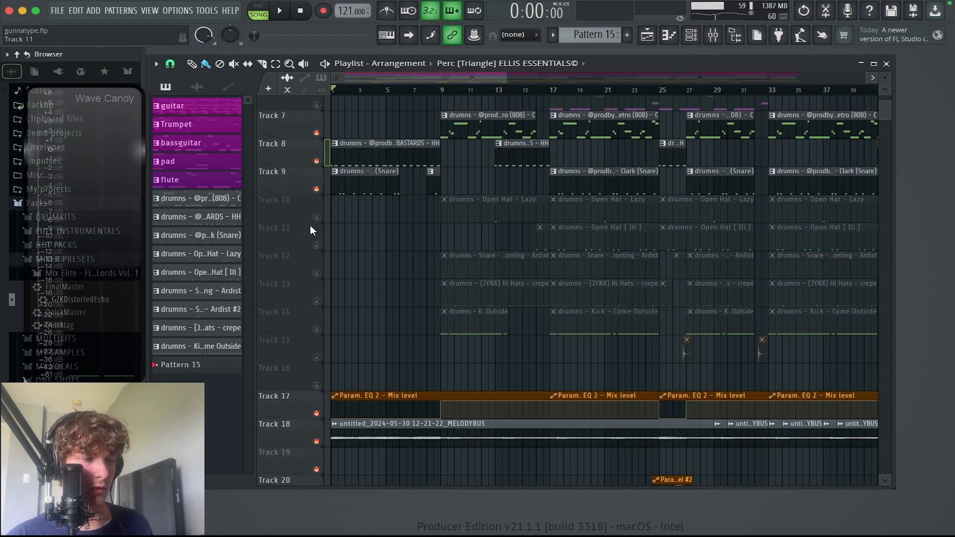
pyautogui.click(314, 220)
pyautogui.click(316, 247)
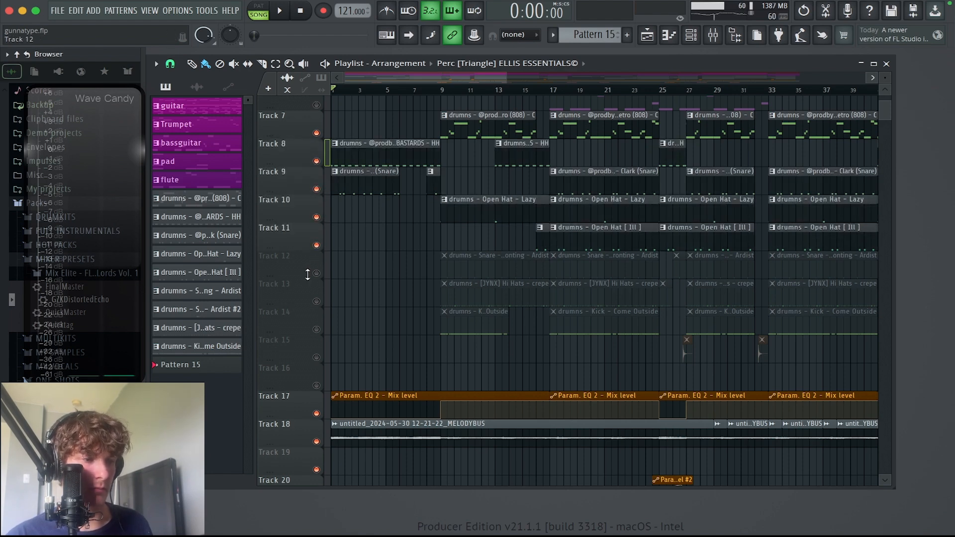
pyautogui.click(317, 274)
pyautogui.moveTo(317, 301); pyautogui.dragTo(317, 357)
pyautogui.scroll(1, 375, 278)
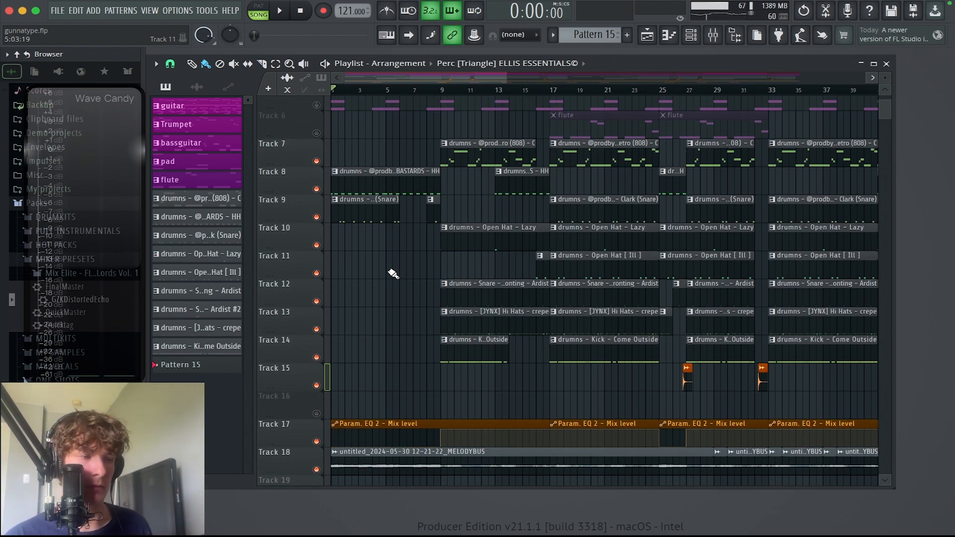
# Step: Play the arrangement with its drums from the start, and again from just before bar 9
pyautogui.press('space')
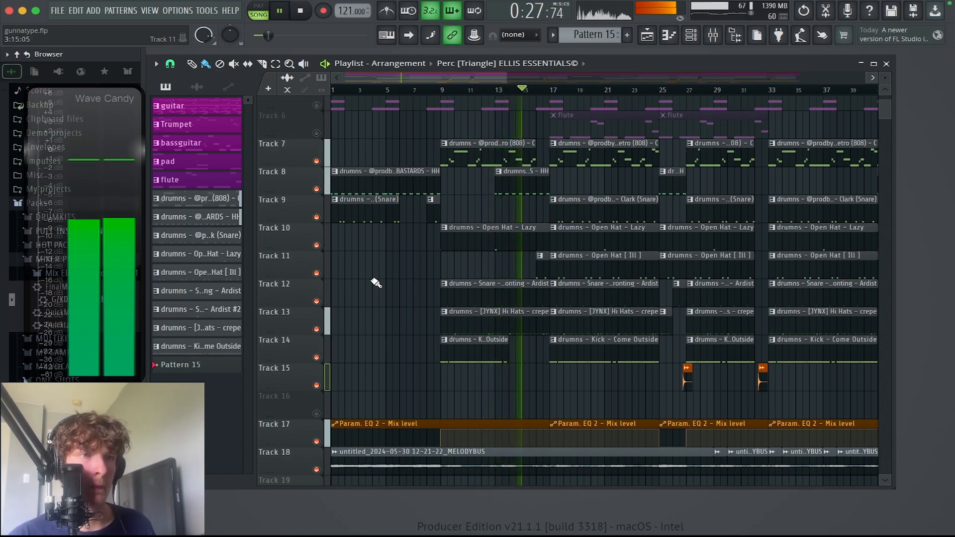
pyautogui.press('space')
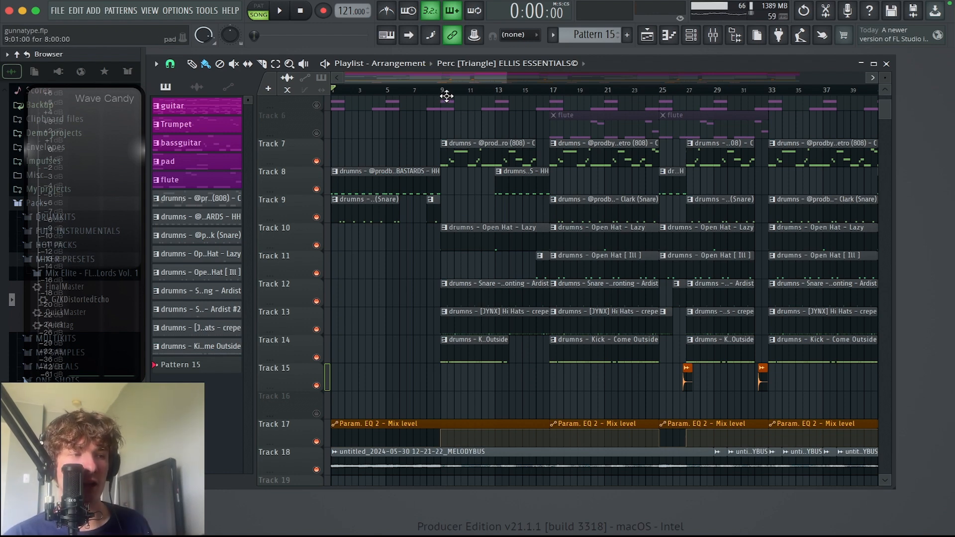
pyautogui.click(438, 90)
pyautogui.press('space')
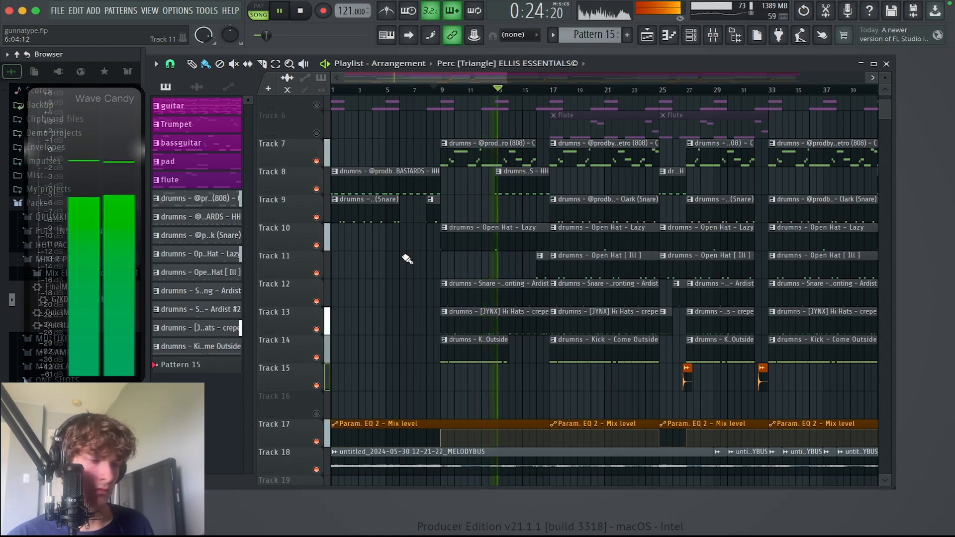
pyautogui.press('space')
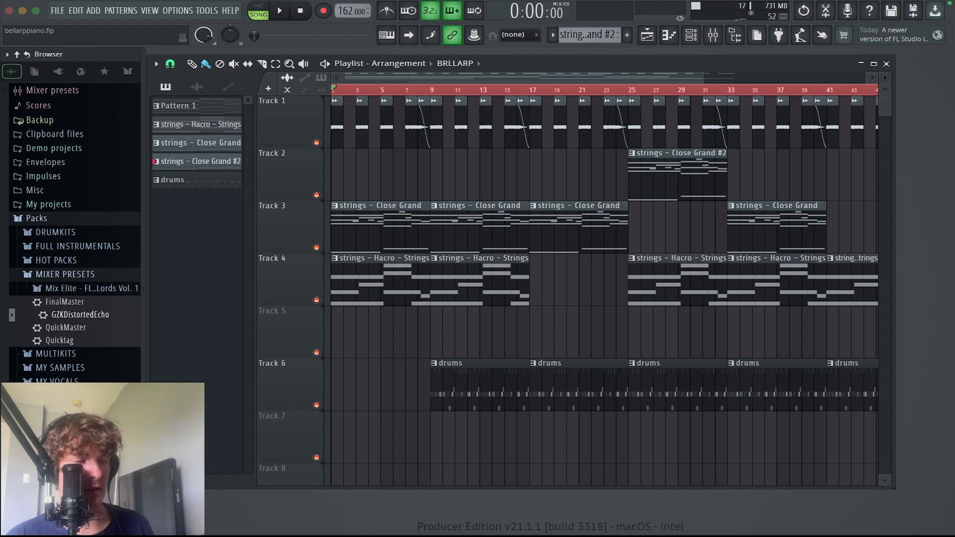
# Step: Mute the drums on Track 6 and play the song to hear only the strings and piano melody
pyautogui.click(316, 405)
pyautogui.press('space')
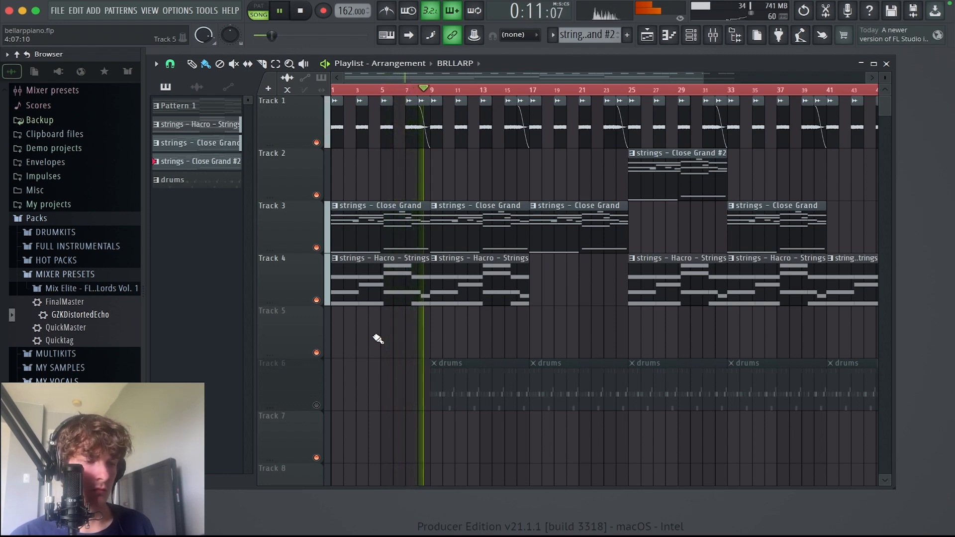
pyautogui.press('space')
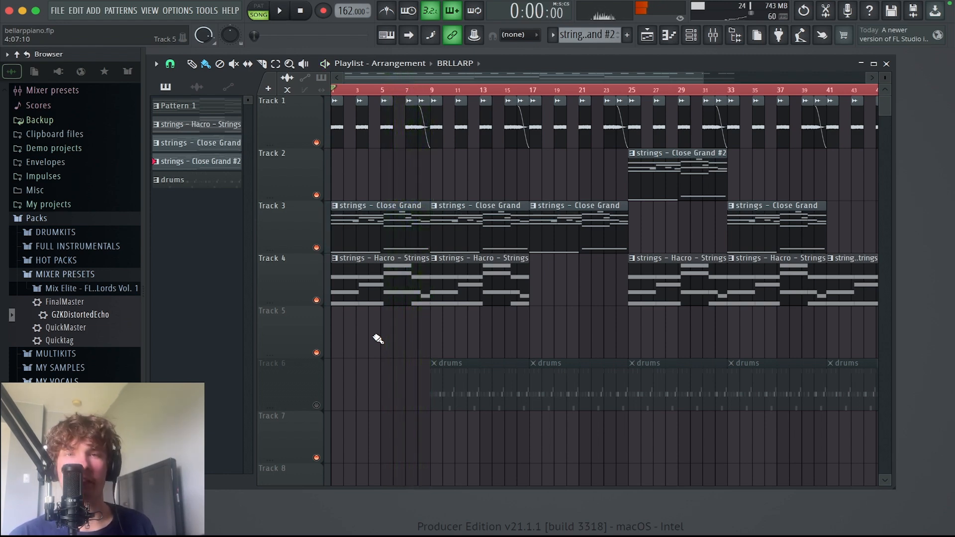
# Step: Unmute the drums on Track 6 and play the song to hear how they fit the melody
pyautogui.click(316, 406)
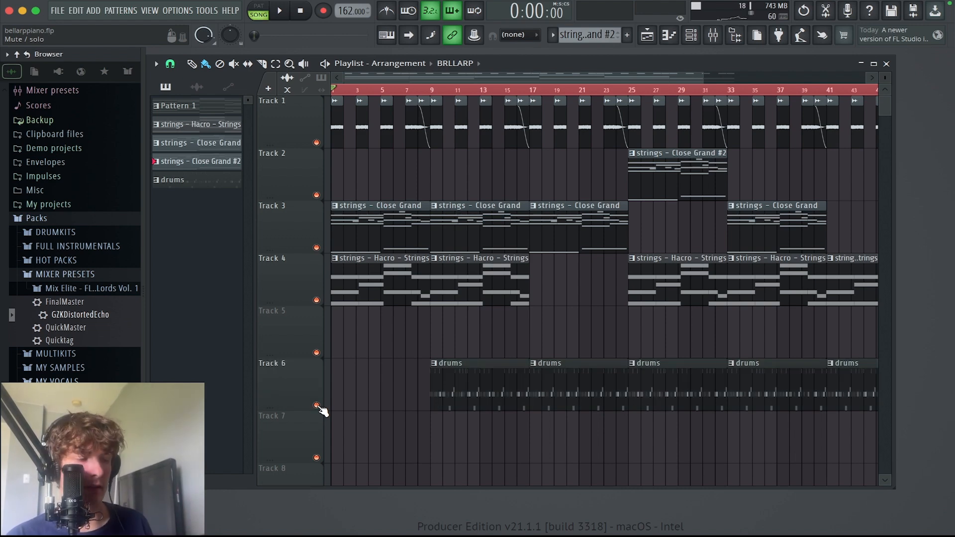
pyautogui.press('space')
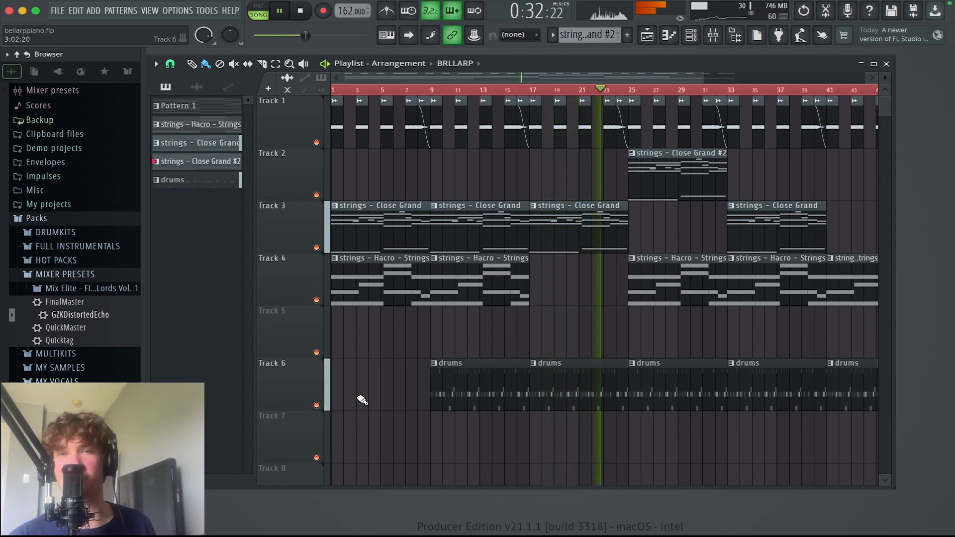
pyautogui.press('space')
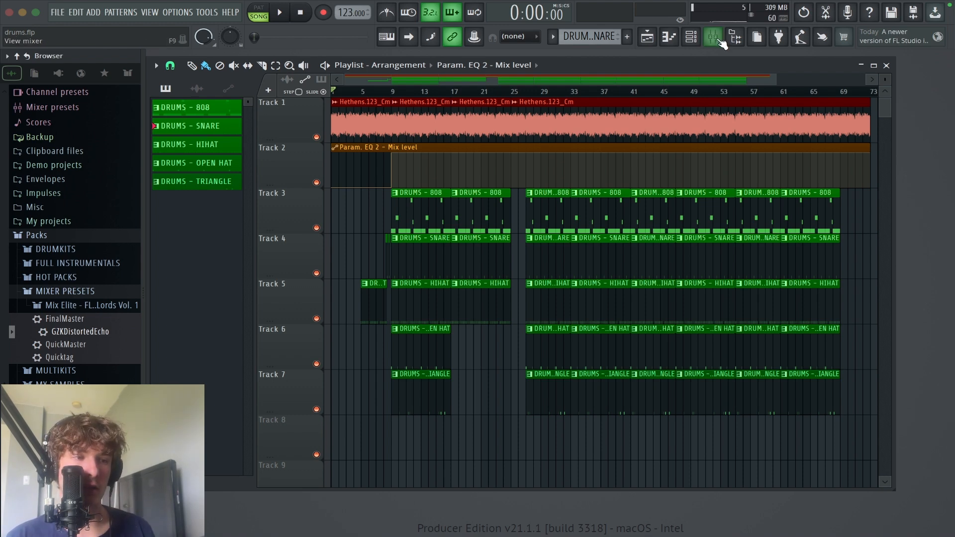
# Step: Open the mixer, solo the Hethens.123bpm_bminor melody insert and play it on its own
pyautogui.click(691, 37)
pyautogui.click(713, 37)
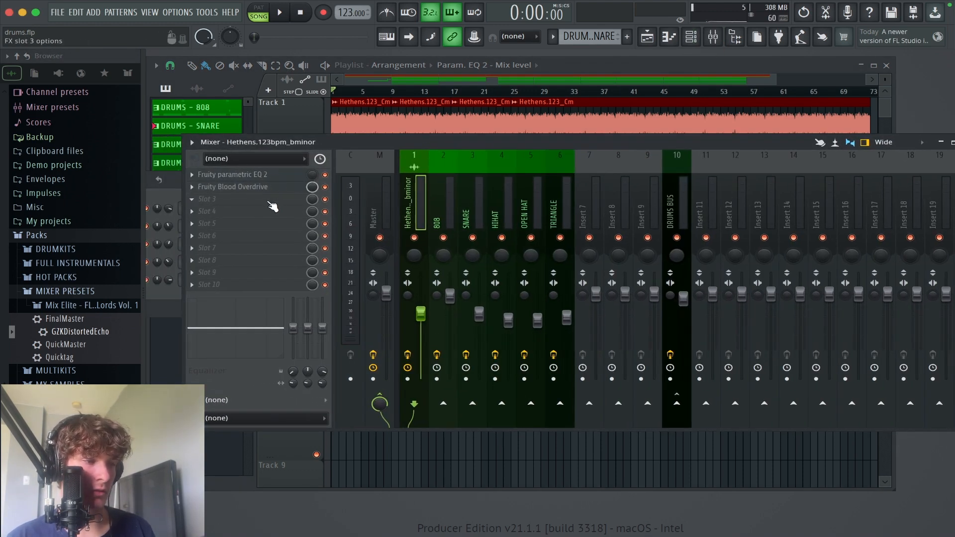
pyautogui.rightClick(414, 238)
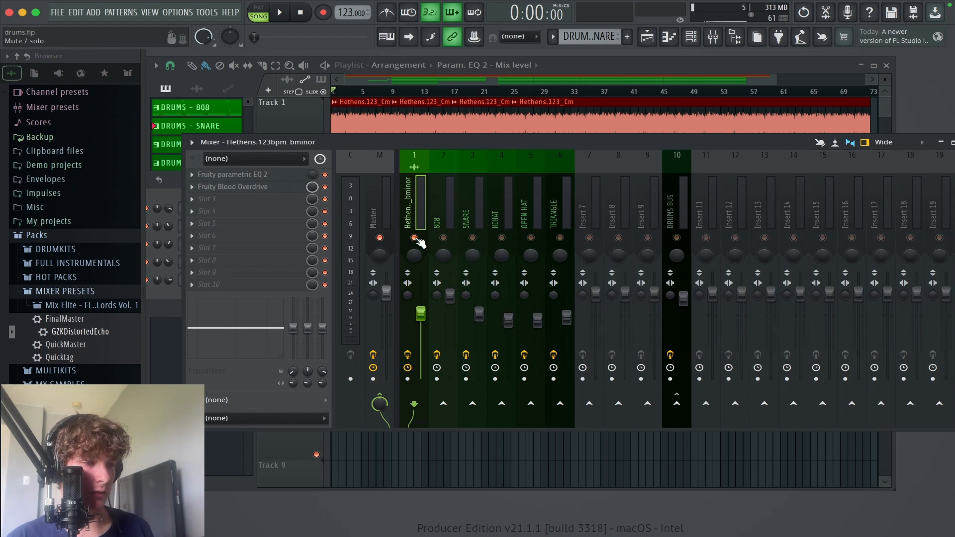
pyautogui.press('space')
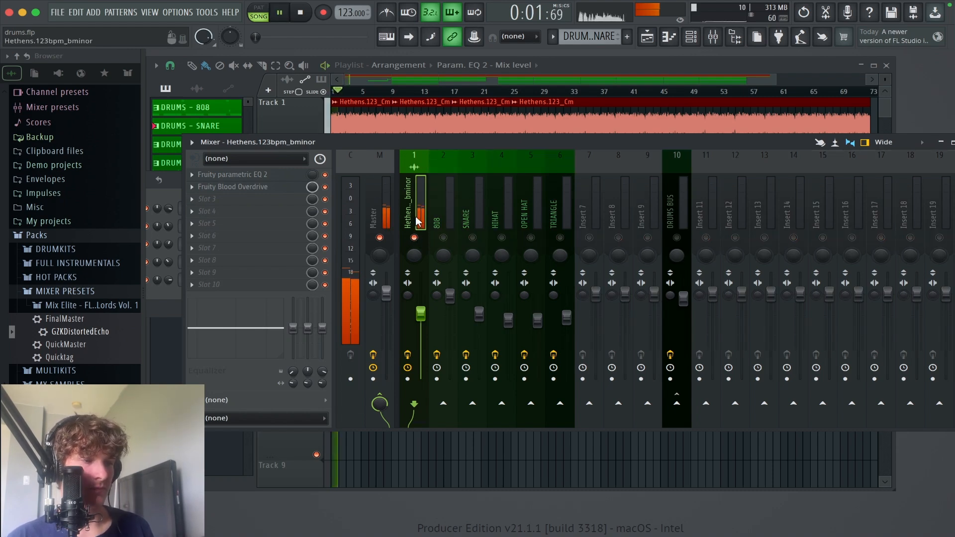
pyautogui.click(259, 199)
pyautogui.click(420, 150)
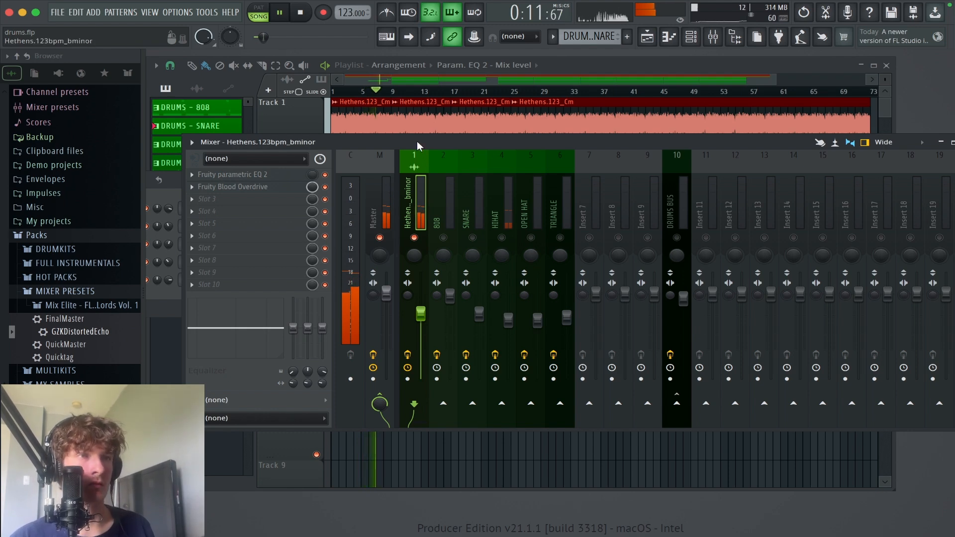
pyautogui.press('space')
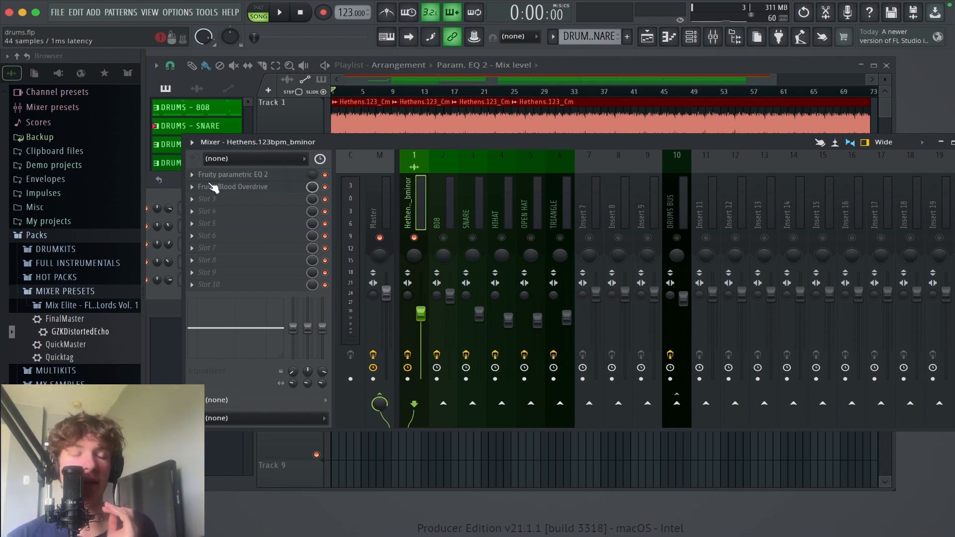
# Step: Unmute the 808 insert alongside the melody and load Fruity Fast Dist into its effect slot 2
pyautogui.click(448, 236)
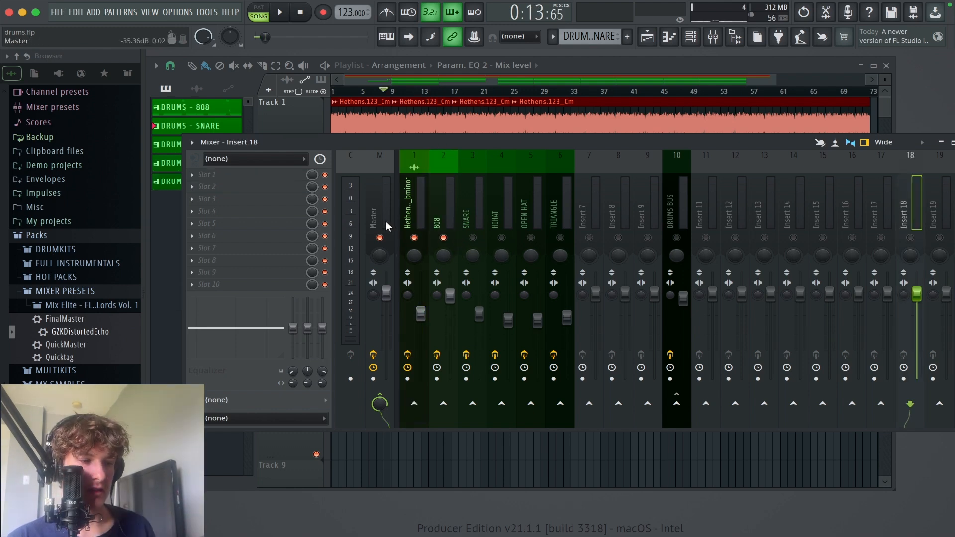
pyautogui.click(440, 206)
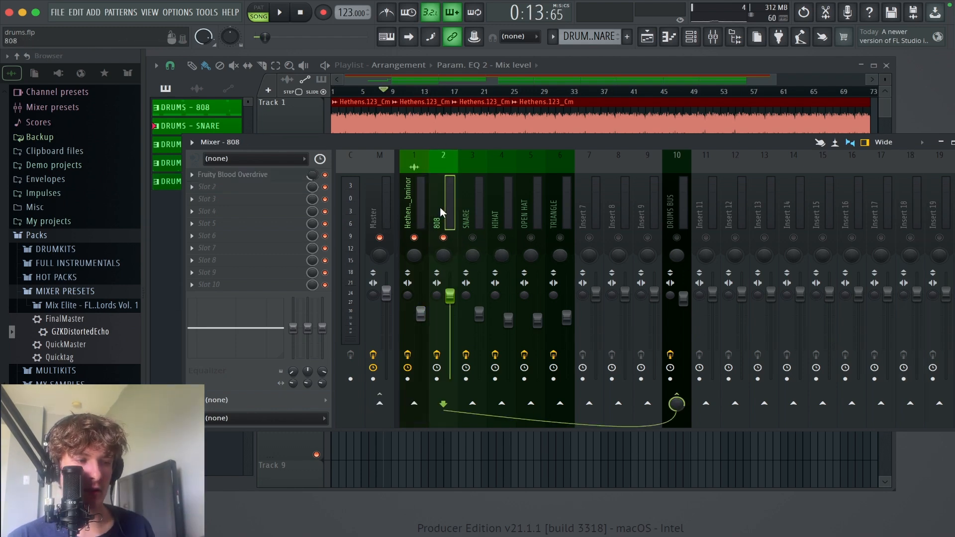
pyautogui.click(207, 186)
pyautogui.moveTo(348, 273)
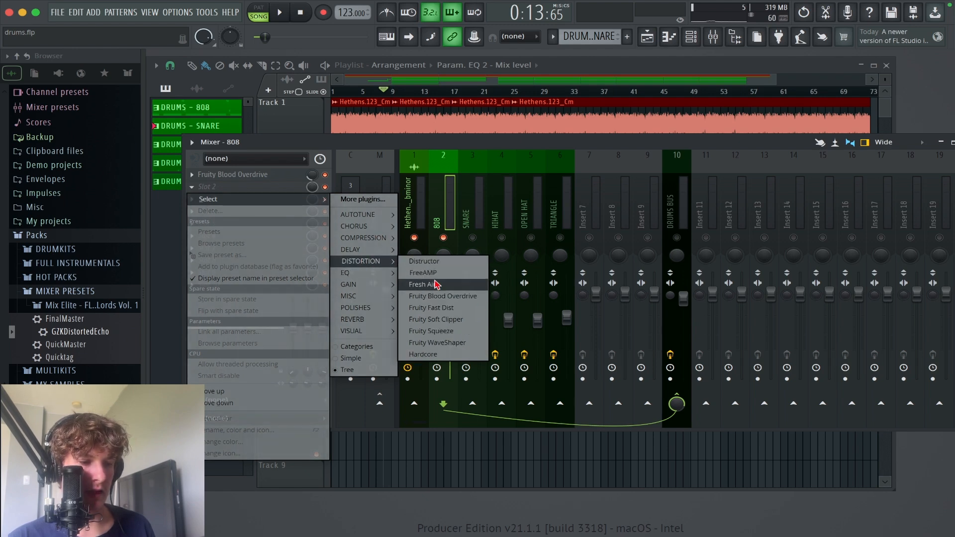
pyautogui.click(446, 312)
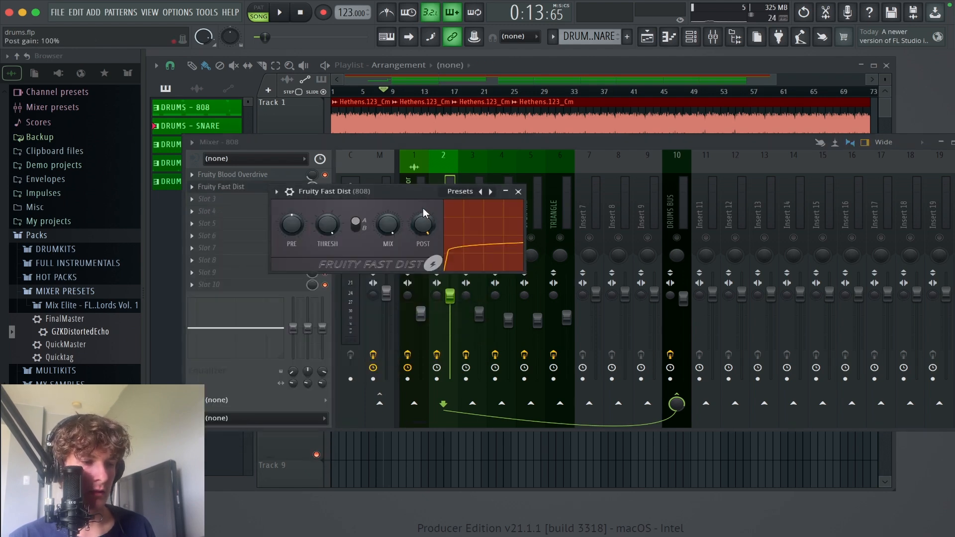
# Step: Unmute the DRUMS BUS and play the section from bar 9 to hear the 808 through Fruity Fast Dist
pyautogui.press('space')
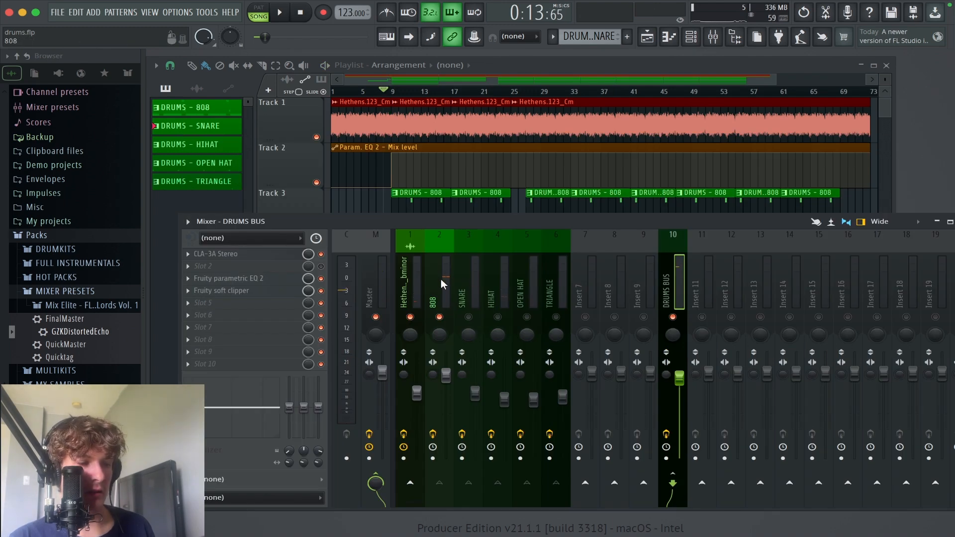
pyautogui.click(441, 284)
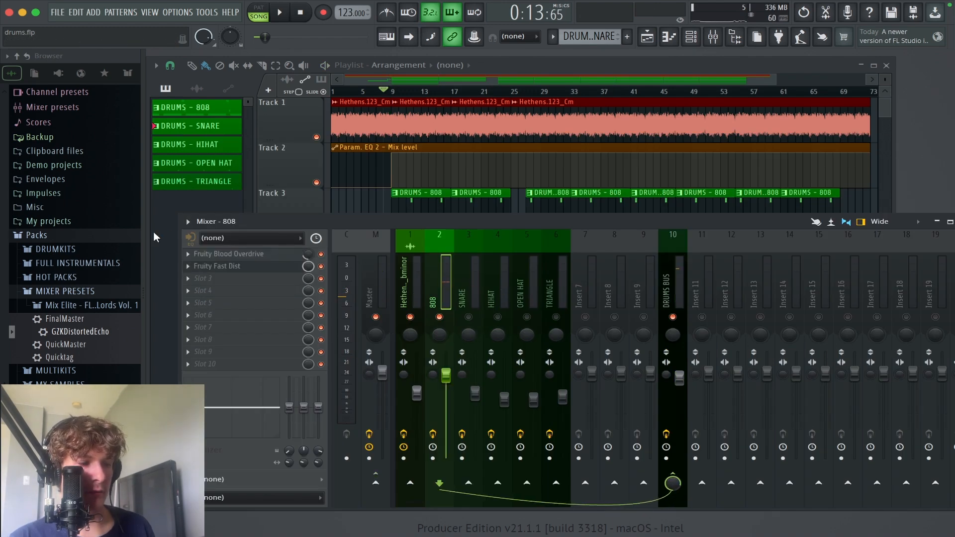
pyautogui.click(292, 267)
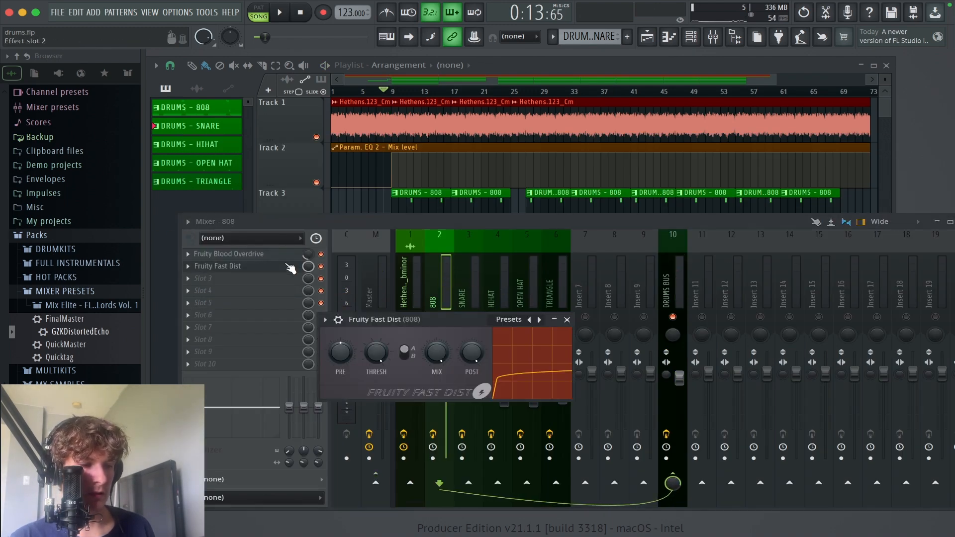
pyautogui.moveTo(486, 320); pyautogui.dragTo(489, 301)
pyautogui.press('space')
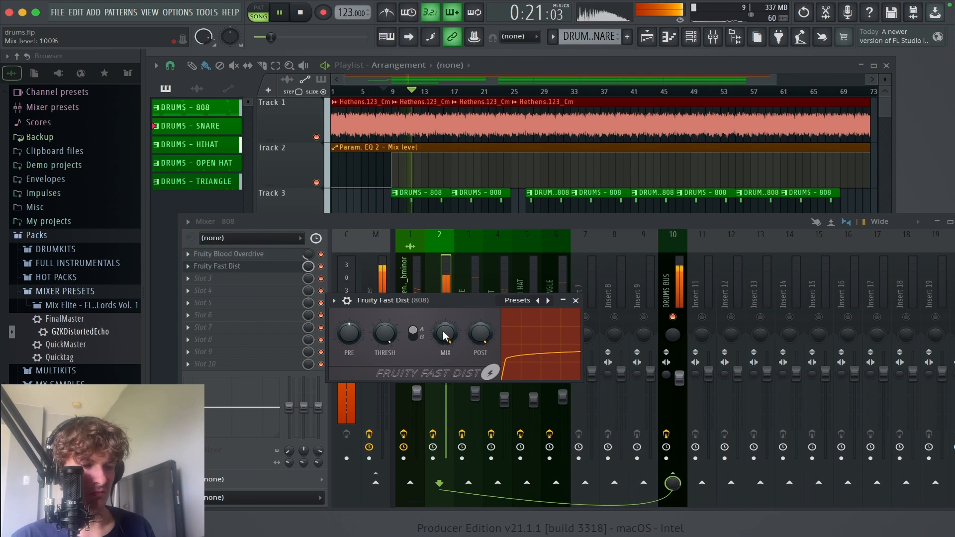
pyautogui.press('space')
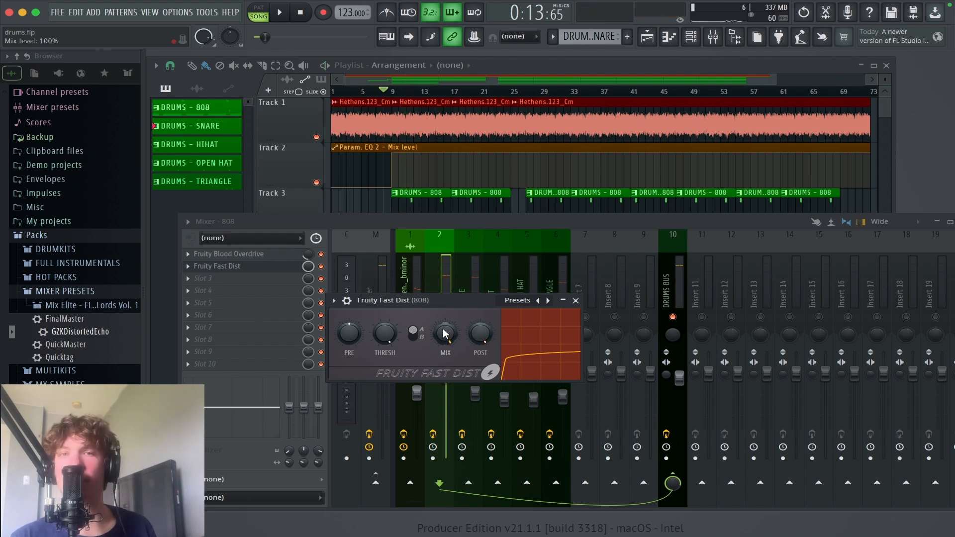
# Step: Lower the Fruity Fast Dist mix level on the 808 to 62%, play it back and close the plugin
pyautogui.moveTo(446, 335); pyautogui.dragTo(446, 346)
pyautogui.press('space')
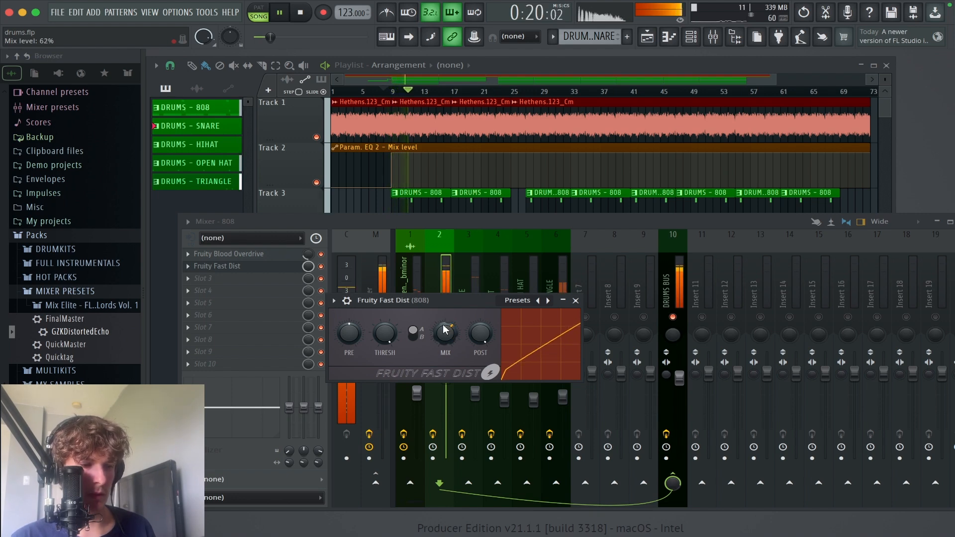
pyautogui.click(576, 301)
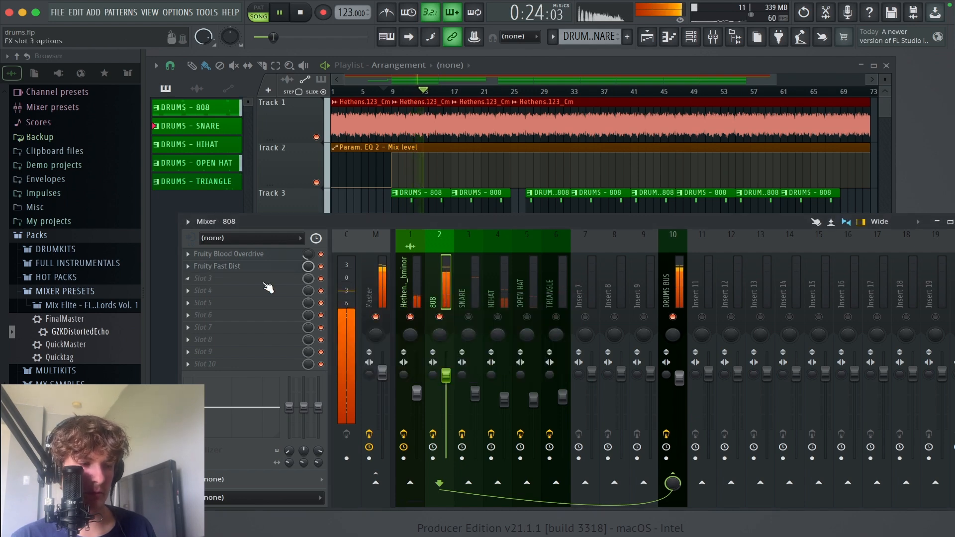
# Step: Add Fruity Parametric EQ 2 to the 808 insert after the distortion
pyautogui.click(253, 287)
pyautogui.moveTo(348, 344)
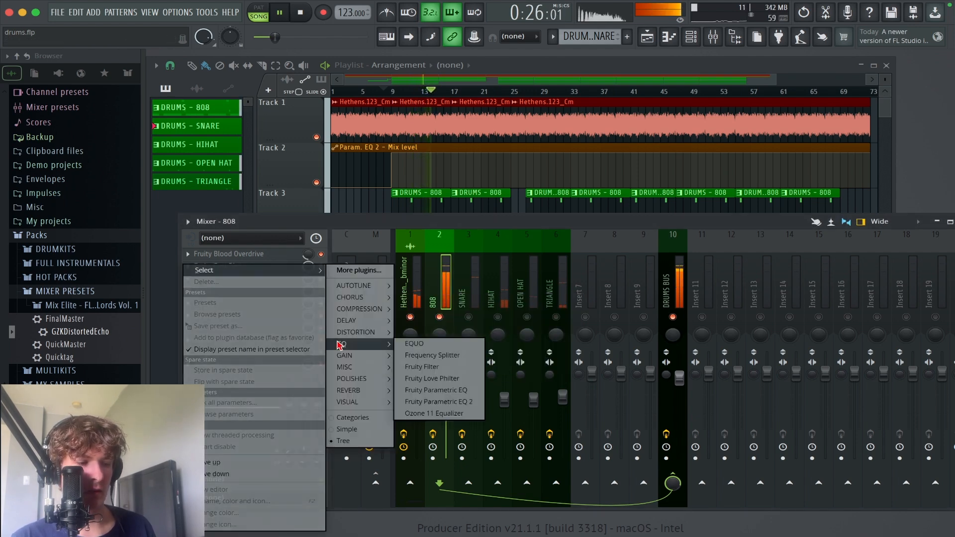
pyautogui.click(415, 406)
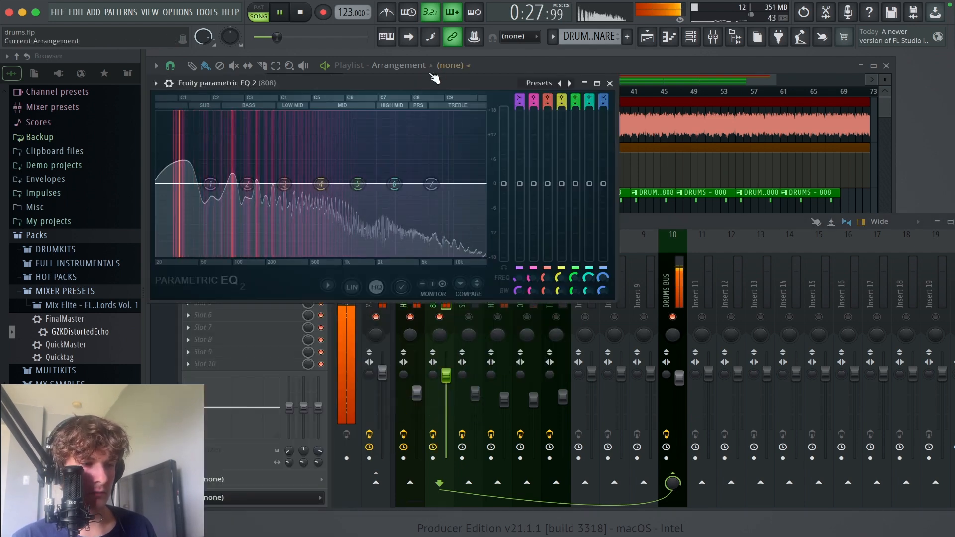
# Step: Stop playback and try boosting band 6 of the 808's Fruity Parametric EQ 2 to near its maximum
pyautogui.moveTo(435, 83); pyautogui.dragTo(506, 303)
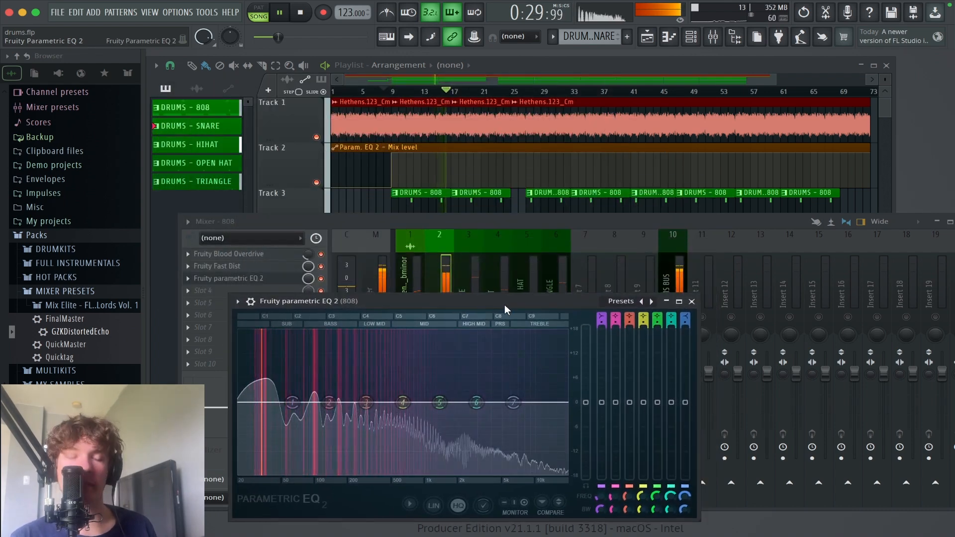
pyautogui.press('space')
pyautogui.moveTo(477, 402); pyautogui.dragTo(475, 330)
# Step: Bypass Fruity Fast Dist and Fruity Blood Overdrive on the 808 and play it to examine the undistorted spectrum in the EQ
pyautogui.click(321, 266)
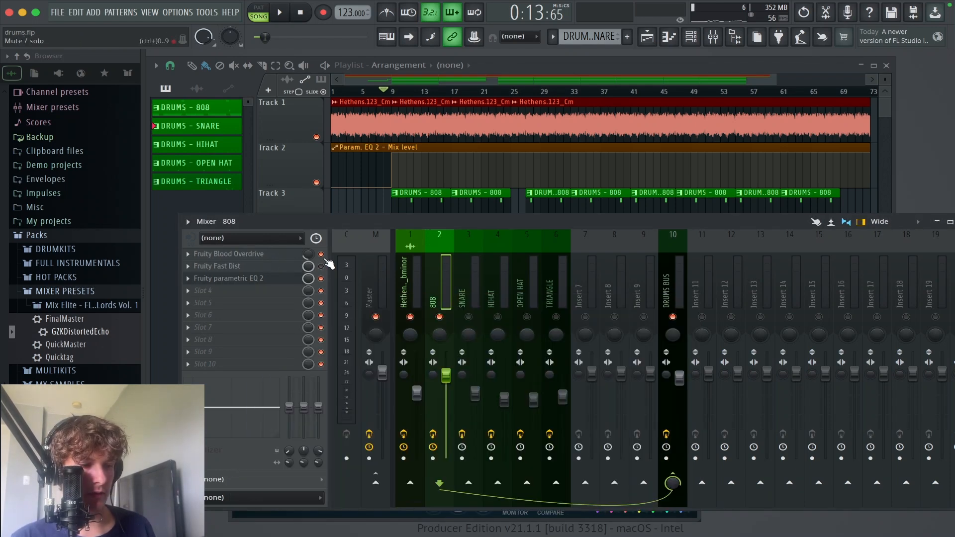
pyautogui.click(321, 253)
pyautogui.click(268, 284)
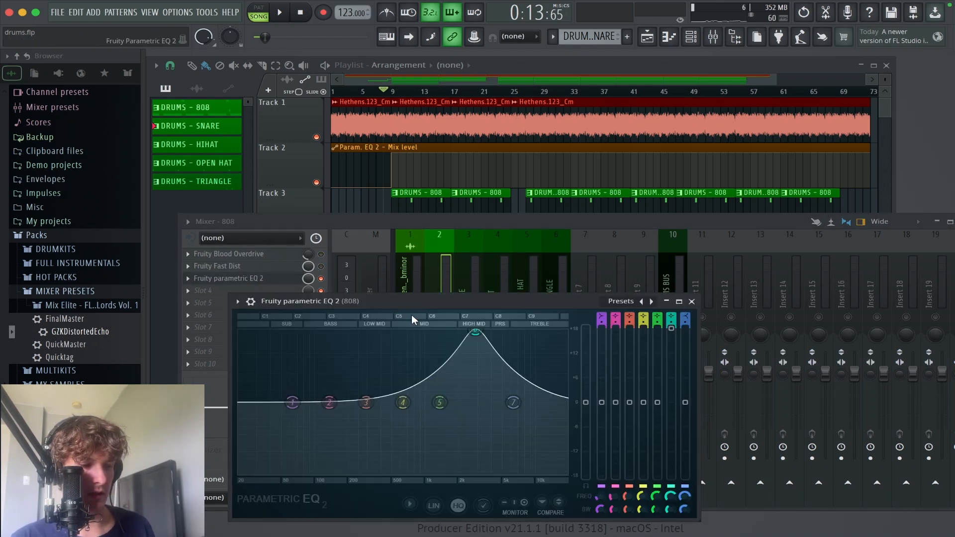
pyautogui.press('space')
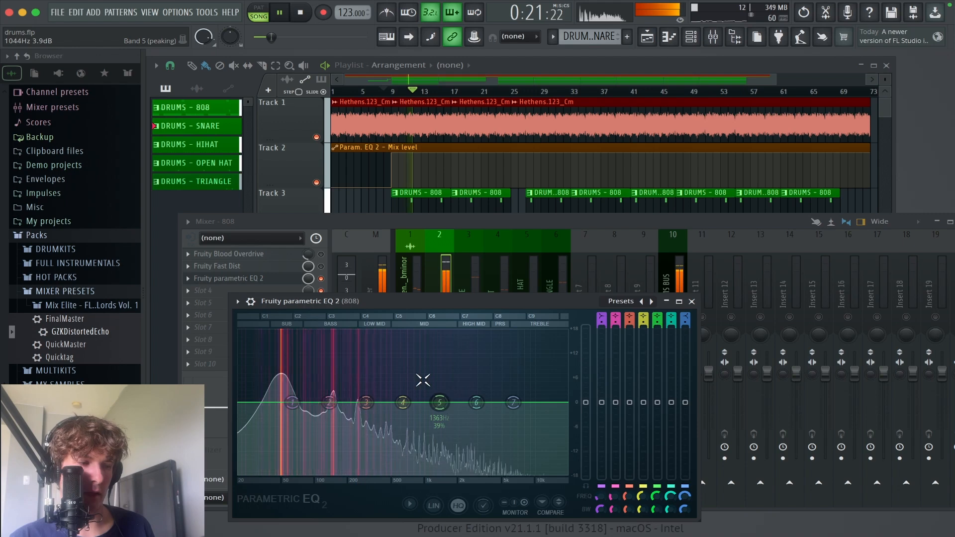
pyautogui.press('space')
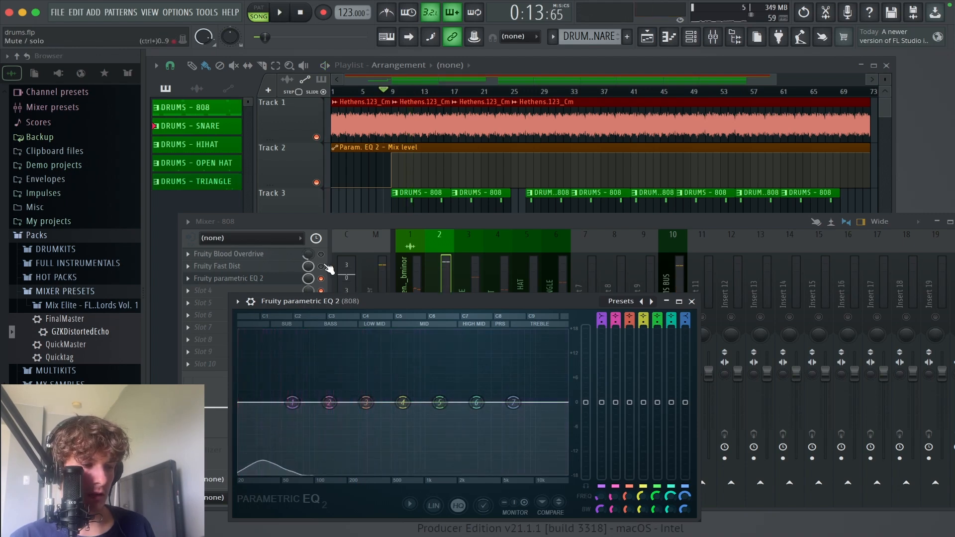
# Step: Re-enable both distortion effects on the 808, play it to view the distorted spectrum, and boost EQ band 6 in the treble range
pyautogui.click(324, 268)
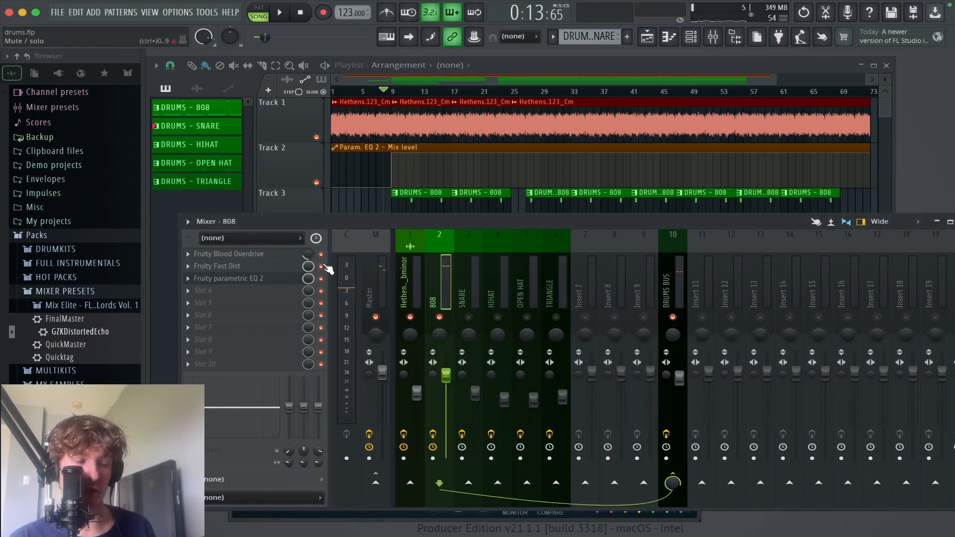
pyautogui.click(234, 279)
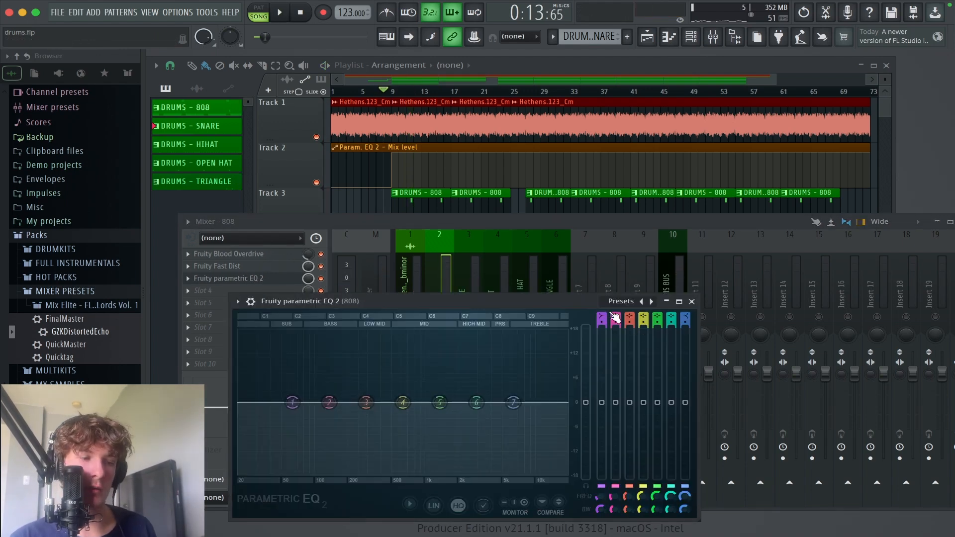
pyautogui.press('space')
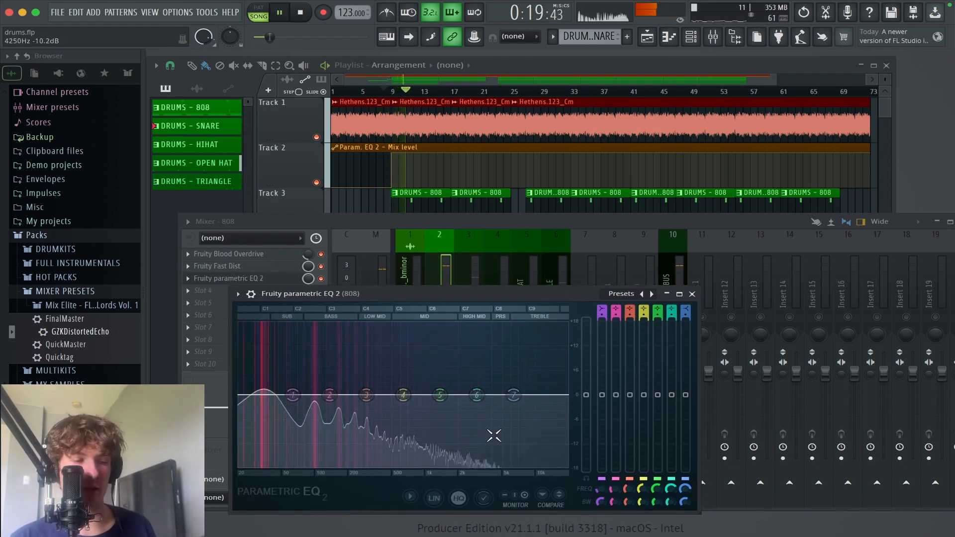
pyautogui.moveTo(477, 396); pyautogui.dragTo(518, 324)
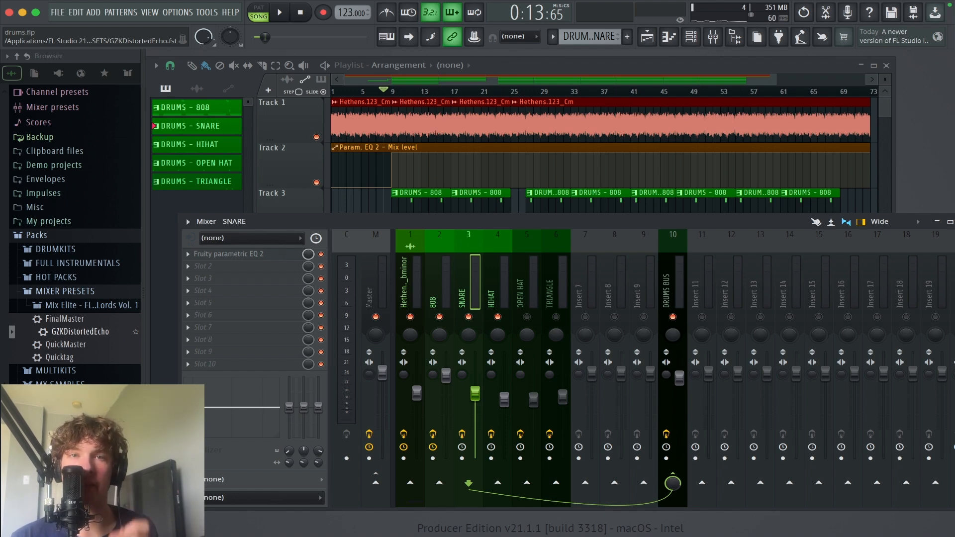
# Step: Bring up the channel rack, inspect the SNARE channel's sampler settings, and move the rack above the mixer
pyautogui.moveTo(420, 223); pyautogui.dragTo(401, 231)
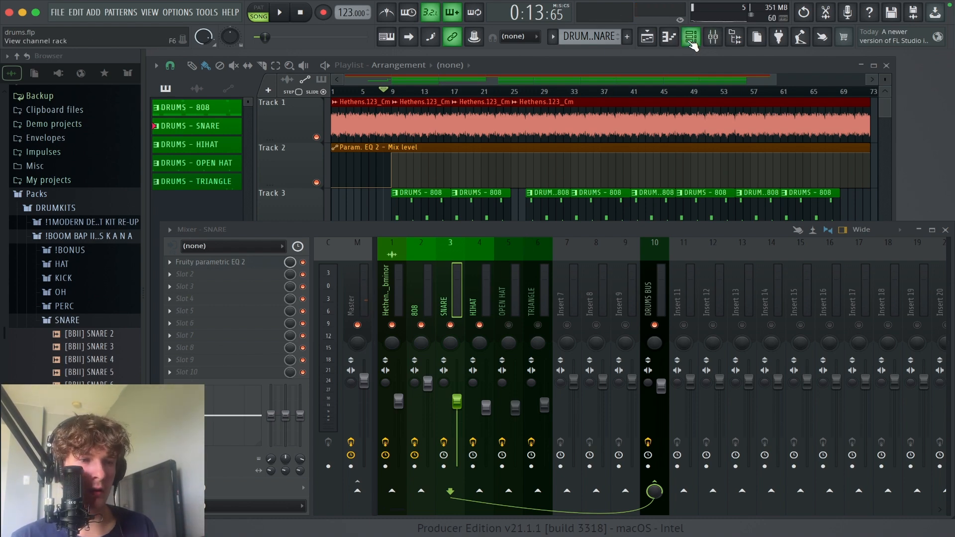
pyautogui.click(692, 37)
pyautogui.click(228, 226)
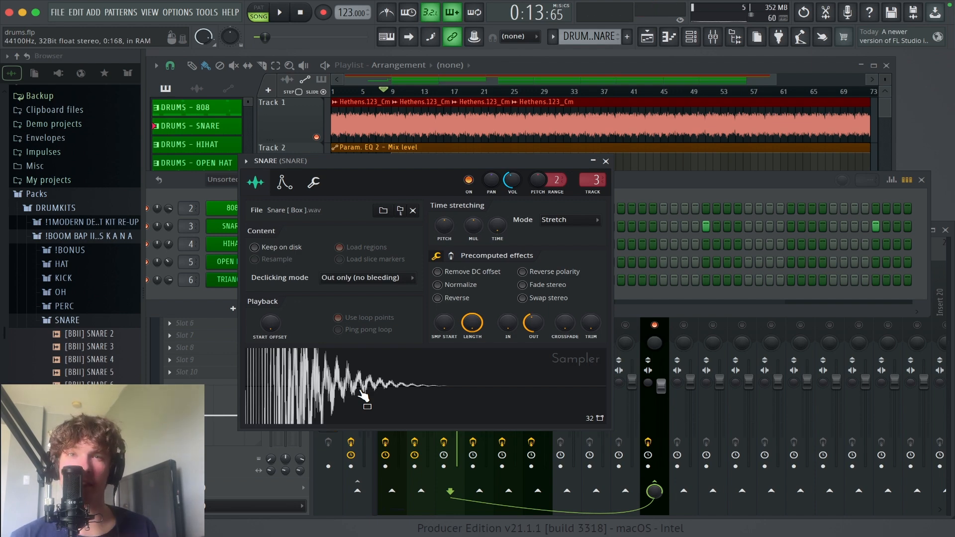
pyautogui.click(605, 161)
pyautogui.moveTo(538, 198); pyautogui.dragTo(544, 127)
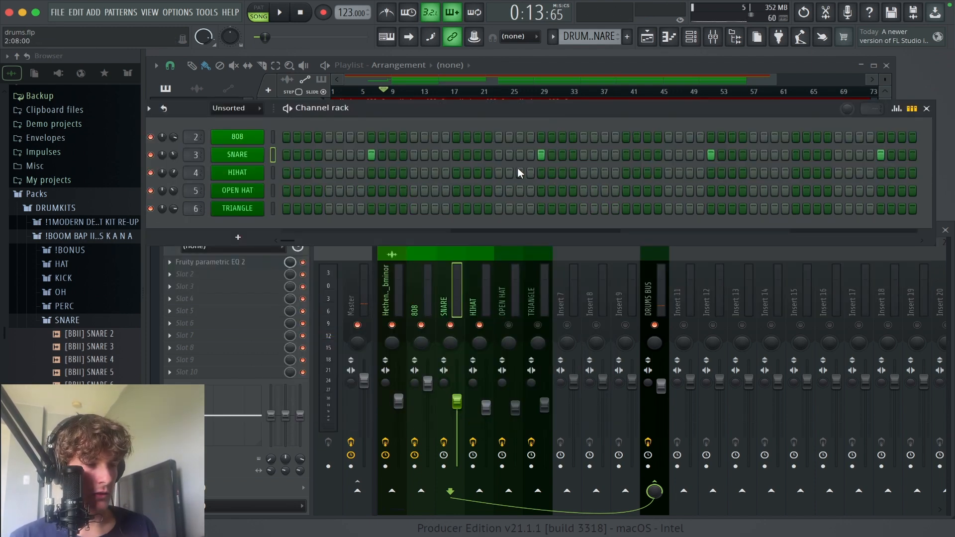
# Step: Examine the SNARE insert's Fruity Parametric EQ 2 curve during playback, then stop and close the plugin
pyautogui.click(447, 296)
pyautogui.click(214, 263)
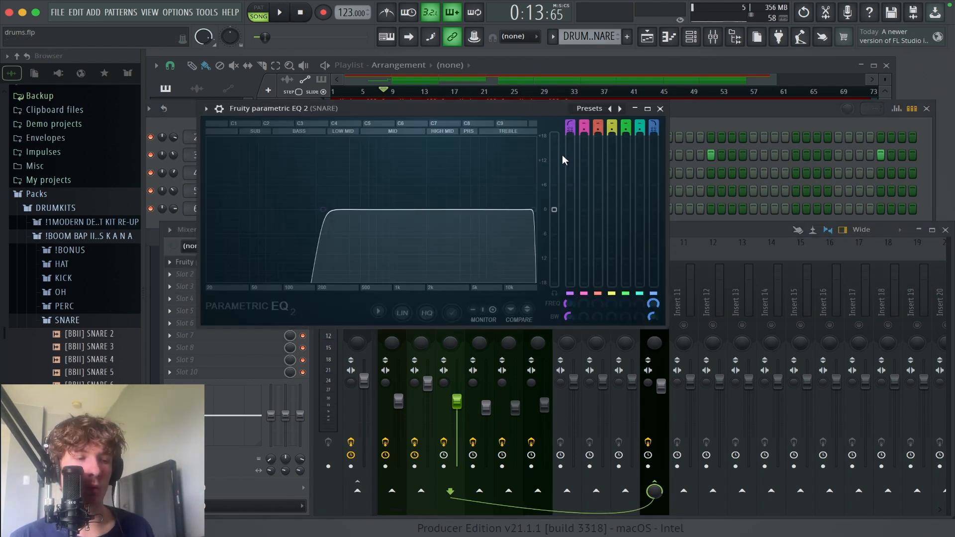
pyautogui.moveTo(493, 110); pyautogui.dragTo(492, 170)
pyautogui.press('space')
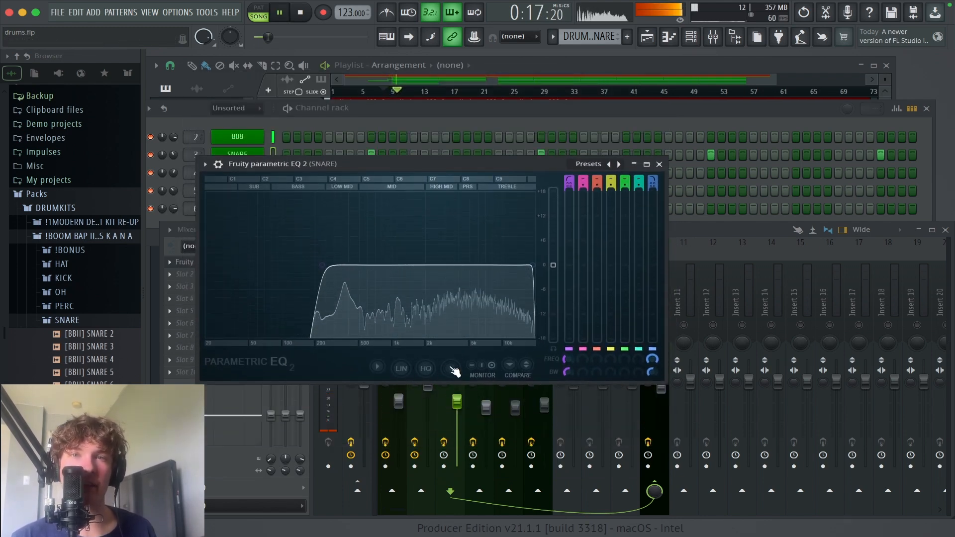
pyautogui.press('space')
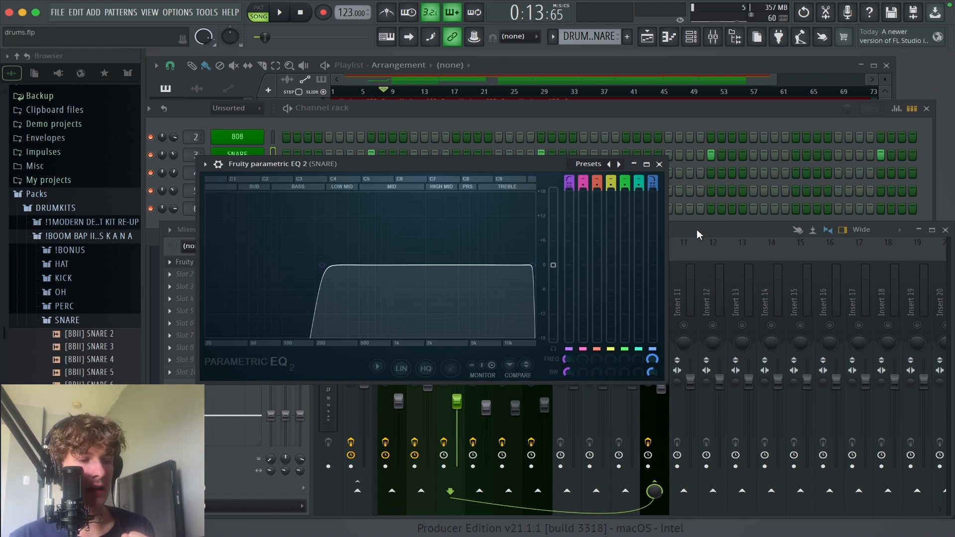
pyautogui.click(659, 164)
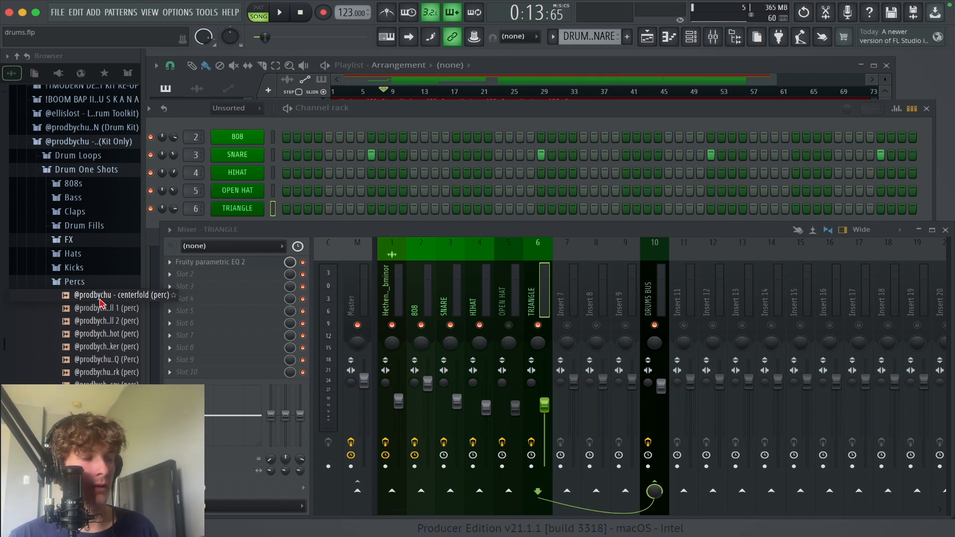
# Step: Audition the percussion one-shots in the drum kit's Percs folder, including the new age shaker and reversed hell hound bark area
pyautogui.click(101, 299)
pyautogui.click(112, 322)
pyautogui.click(117, 346)
pyautogui.click(118, 360)
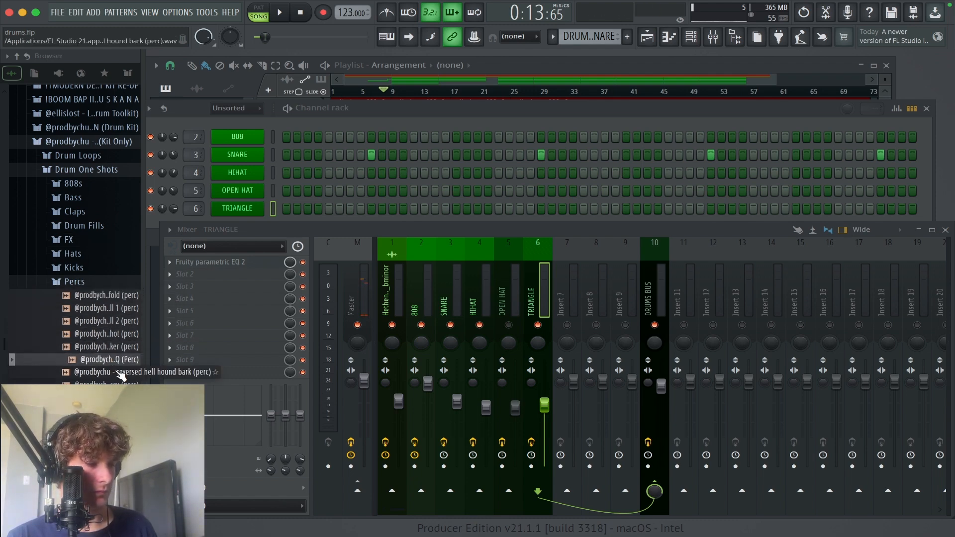
pyautogui.click(118, 374)
pyautogui.click(116, 392)
pyautogui.click(112, 383)
pyautogui.click(110, 373)
pyautogui.click(104, 362)
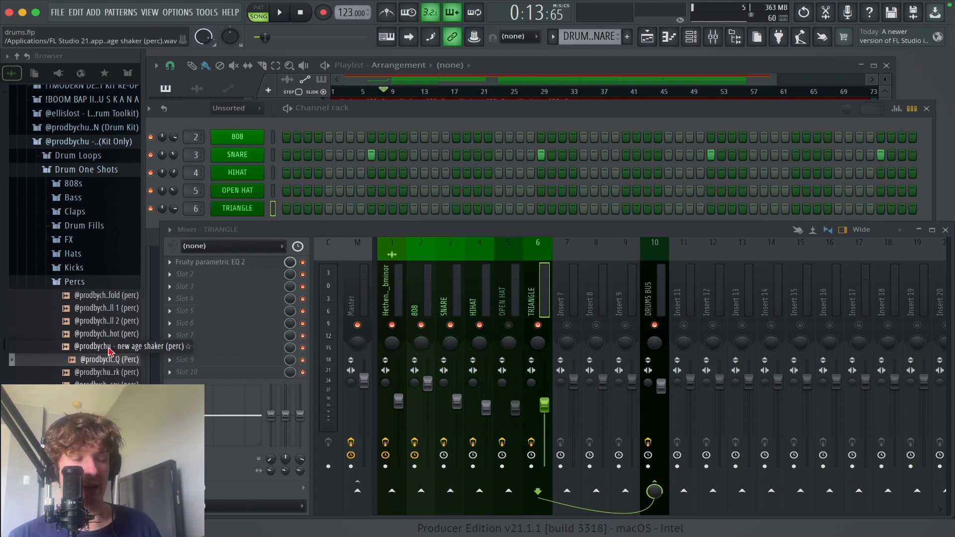
pyautogui.click(120, 336)
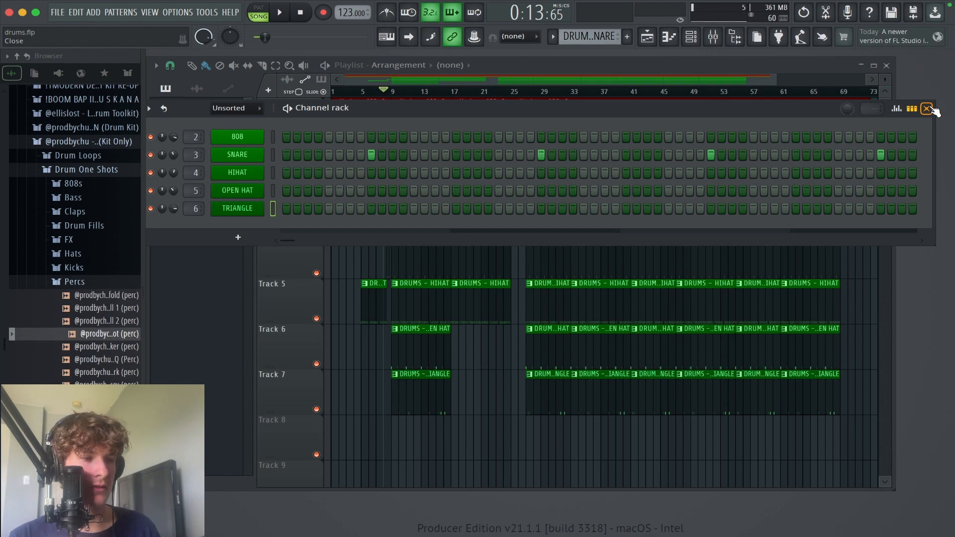
# Step: Delete the existing drum clips from playlist tracks 3 to 7 and place the new drums pattern on track 3
pyautogui.click(912, 108)
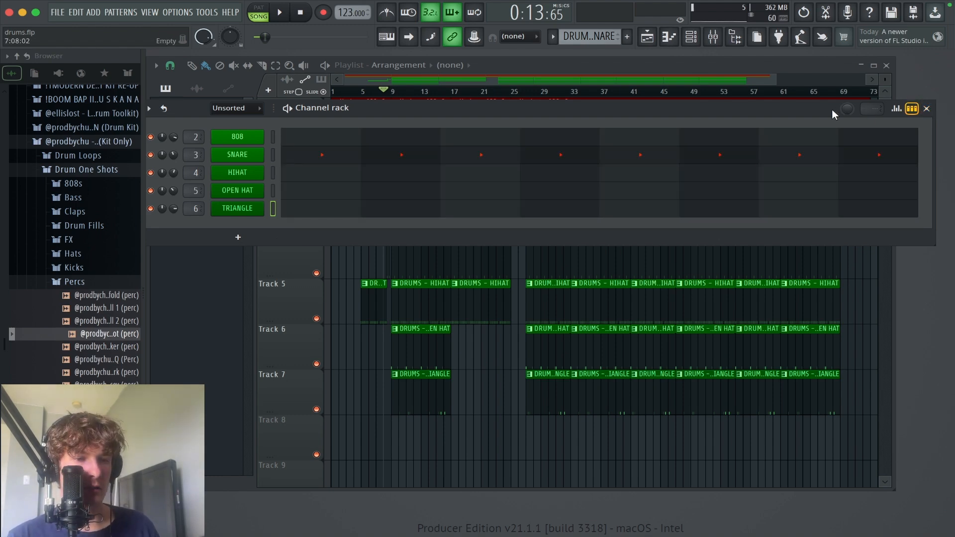
pyautogui.click(929, 109)
pyautogui.rightClick(375, 301)
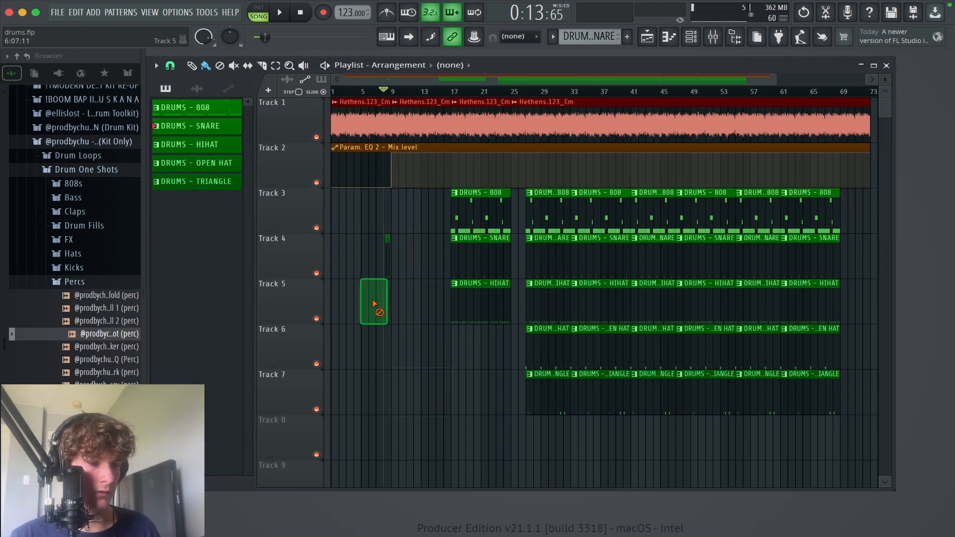
pyautogui.rightClick(385, 259)
pyautogui.rightClick(464, 243)
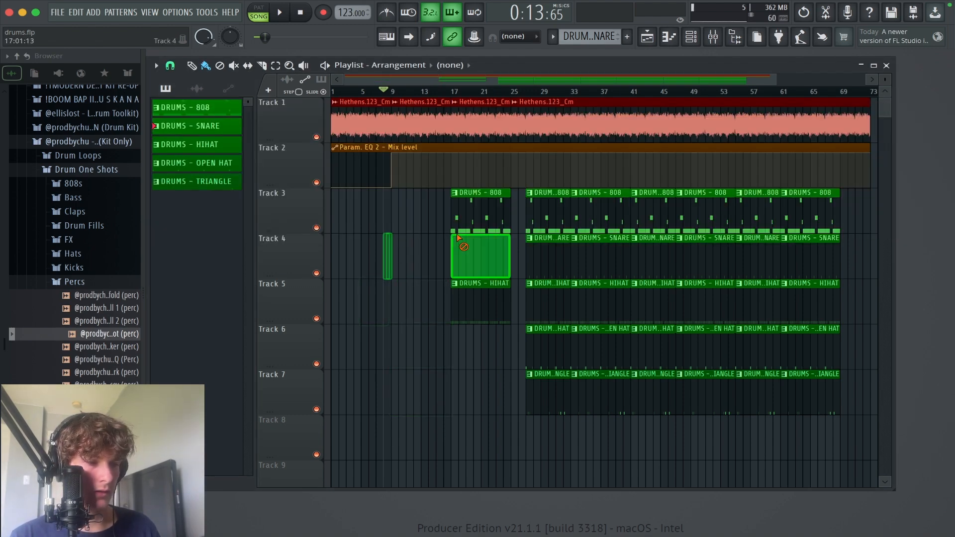
pyautogui.moveTo(196, 200); pyautogui.dragTo(444, 211)
pyautogui.moveTo(444, 211); pyautogui.dragTo(447, 211)
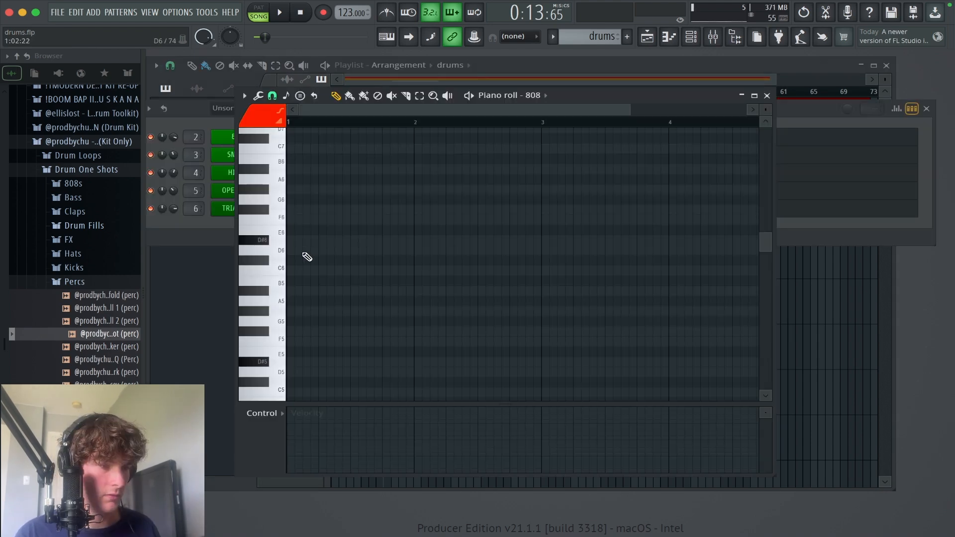
# Step: Draw four consecutive one-bar C7 notes across bars 1 to 4 in the 808's piano roll
pyautogui.scroll(3, 304, 254)
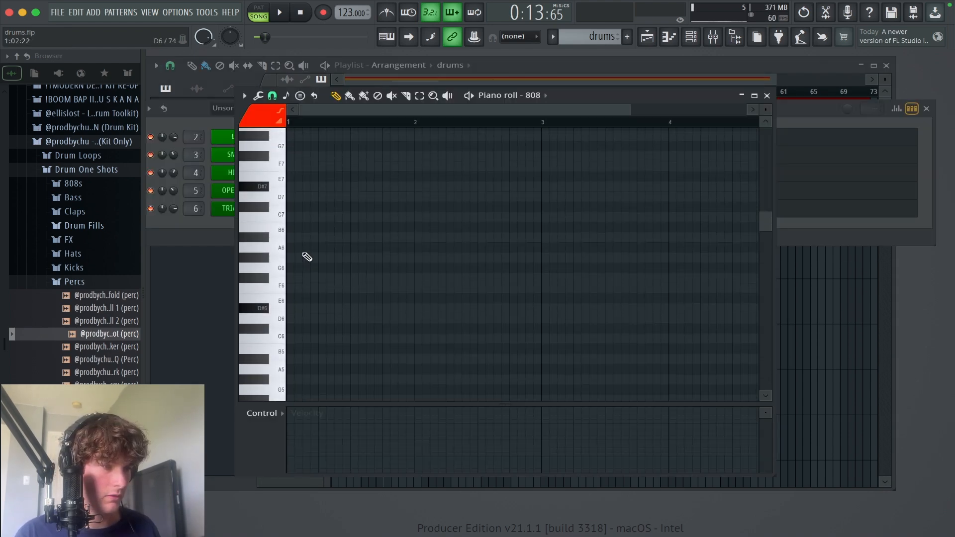
pyautogui.moveTo(711, 95); pyautogui.dragTo(711, 189)
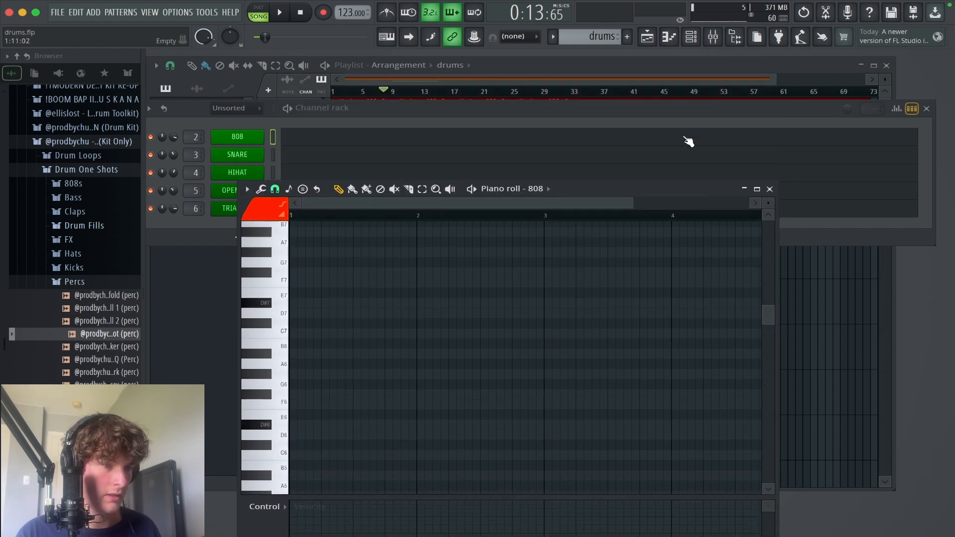
pyautogui.click(667, 116)
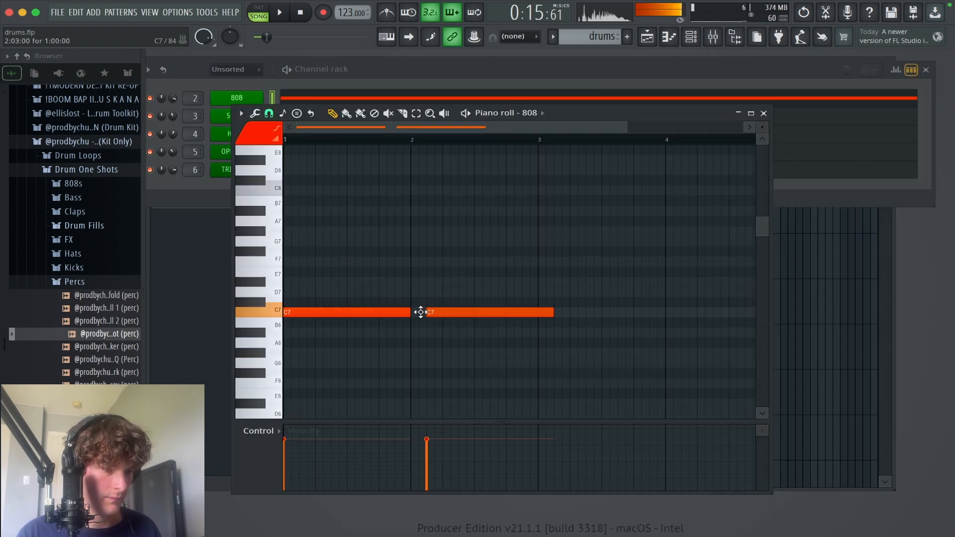
pyautogui.moveTo(420, 314); pyautogui.dragTo(411, 312)
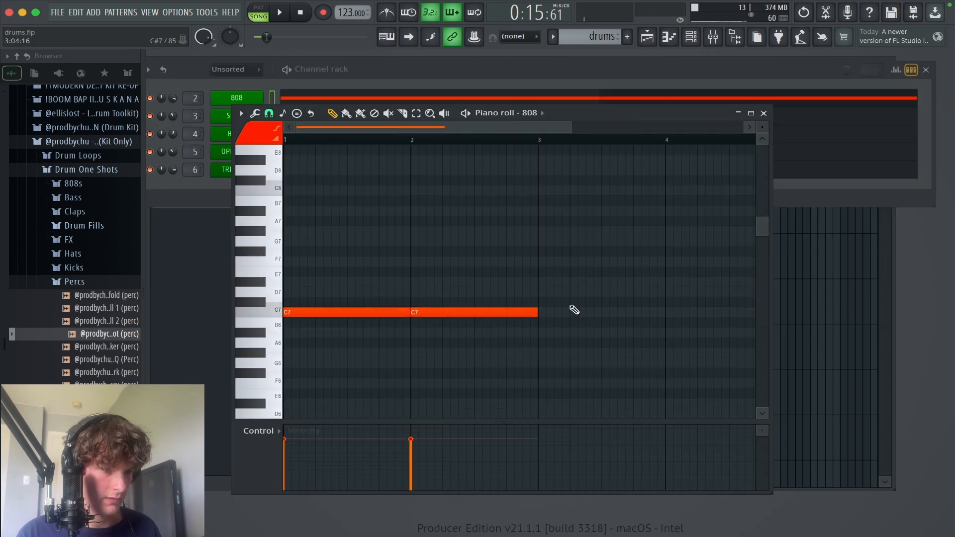
pyautogui.click(522, 313)
pyautogui.moveTo(519, 320); pyautogui.dragTo(538, 320)
pyautogui.click(673, 314)
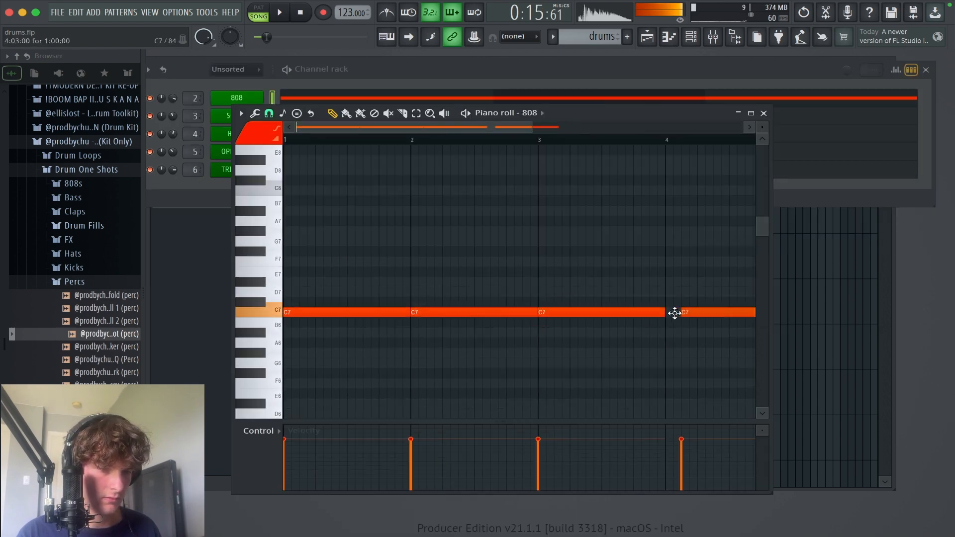
pyautogui.moveTo(674, 313); pyautogui.dragTo(667, 317)
# Step: Play the 808 line and vary it with a short D#7 before bar 3, G#7 and G7 before bar 4, and a split first C7
pyautogui.press('space')
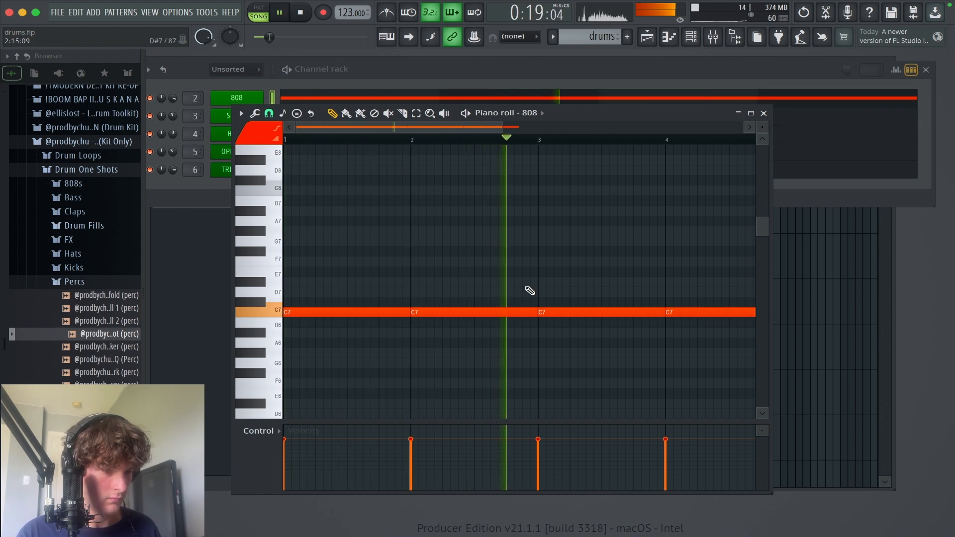
pyautogui.press('space')
pyautogui.press('space')
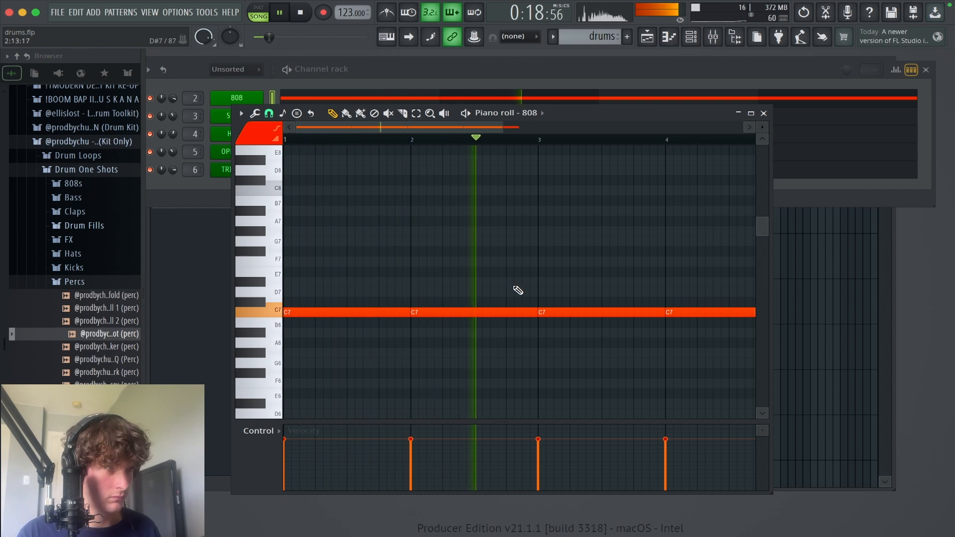
pyautogui.click(508, 282)
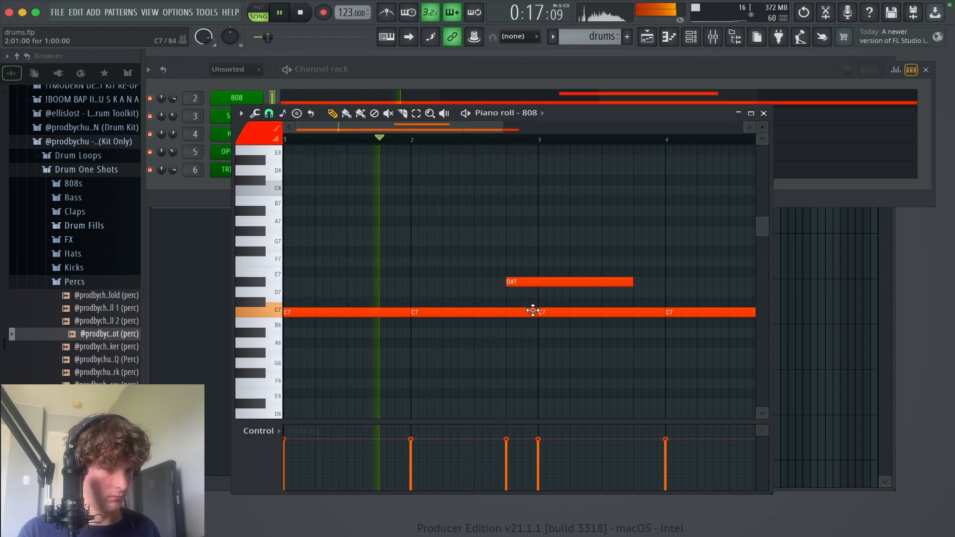
pyautogui.moveTo(540, 312); pyautogui.dragTo(507, 311)
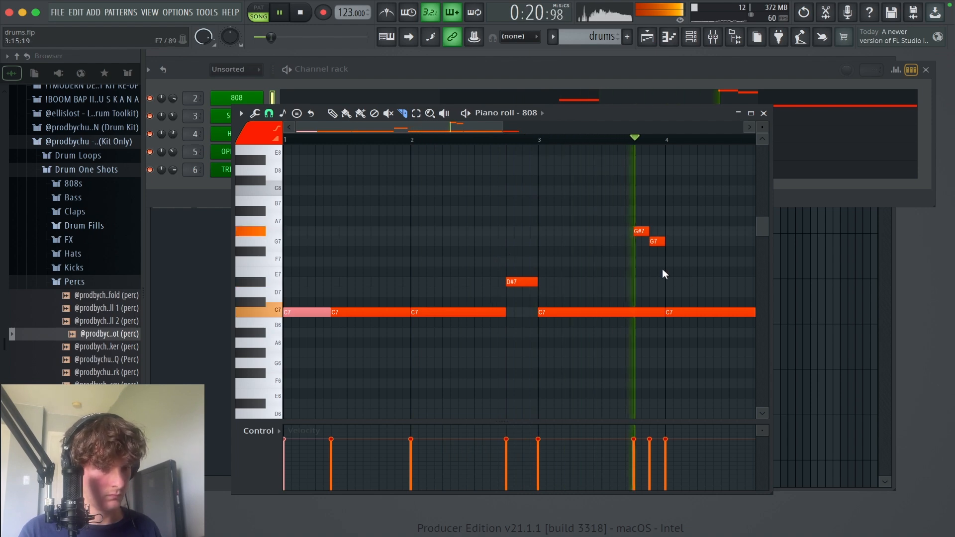
pyautogui.press('space')
pyautogui.press('p')
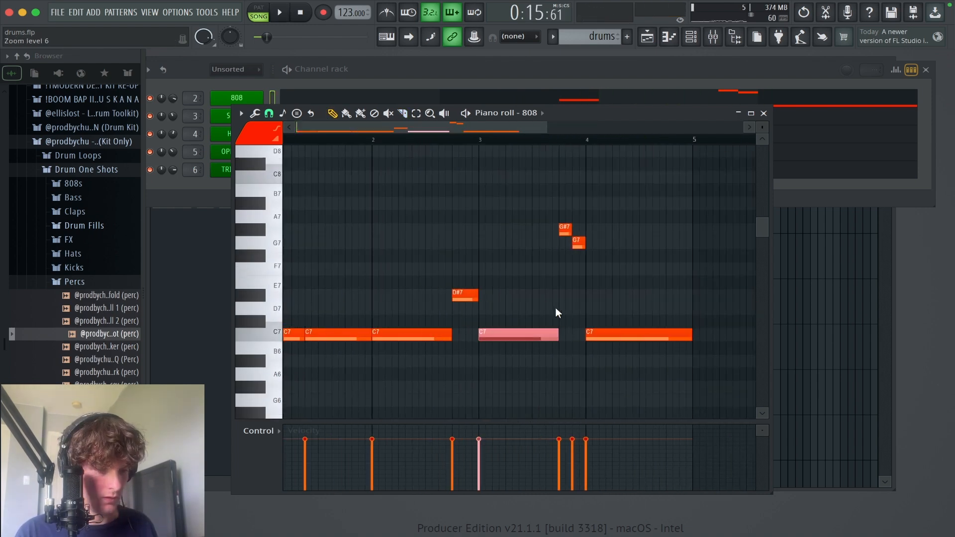
# Step: Duplicate the four-bar 808 phrase into bars 5 to 8 and play it back
pyautogui.scroll(-1, 555, 307)
pyautogui.moveTo(684, 373); pyautogui.dragTo(218, 190)
pyautogui.press('super+b')
pyautogui.keyDown('super'); pyautogui.rightClick(559, 264); pyautogui.keyUp('super')
pyautogui.press('space')
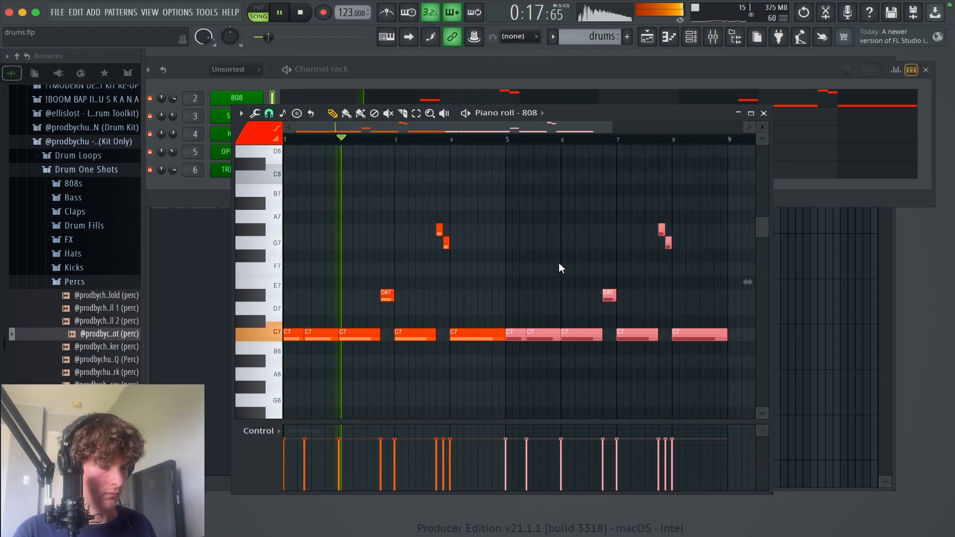
# Step: Transpose all 808 notes down two octaves, listen to the result, then close the piano roll and stop playback
pyautogui.press('super+a')
pyautogui.press('super+Down')
pyautogui.press('super+Down')
pyautogui.scroll(-3, 559, 262)
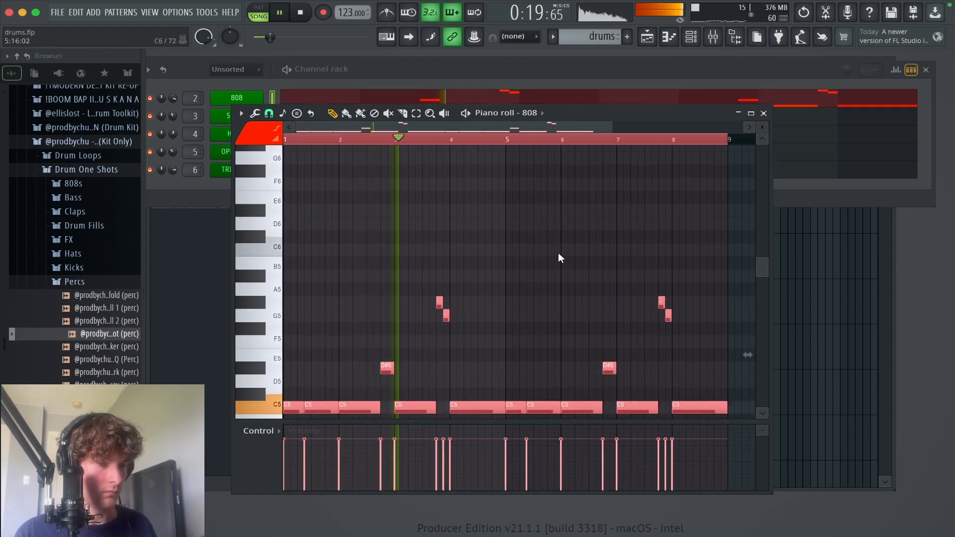
pyautogui.scroll(-2, 597, 238)
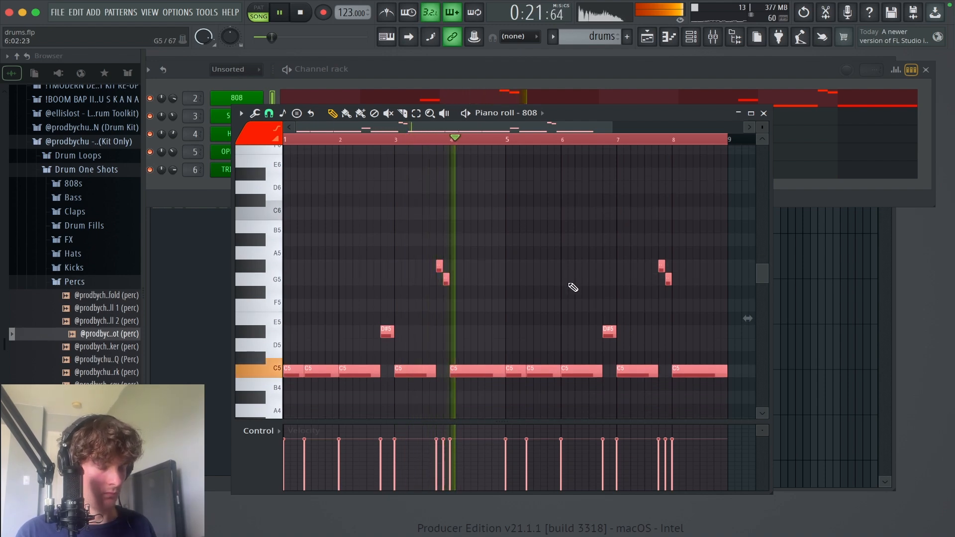
pyautogui.click(764, 113)
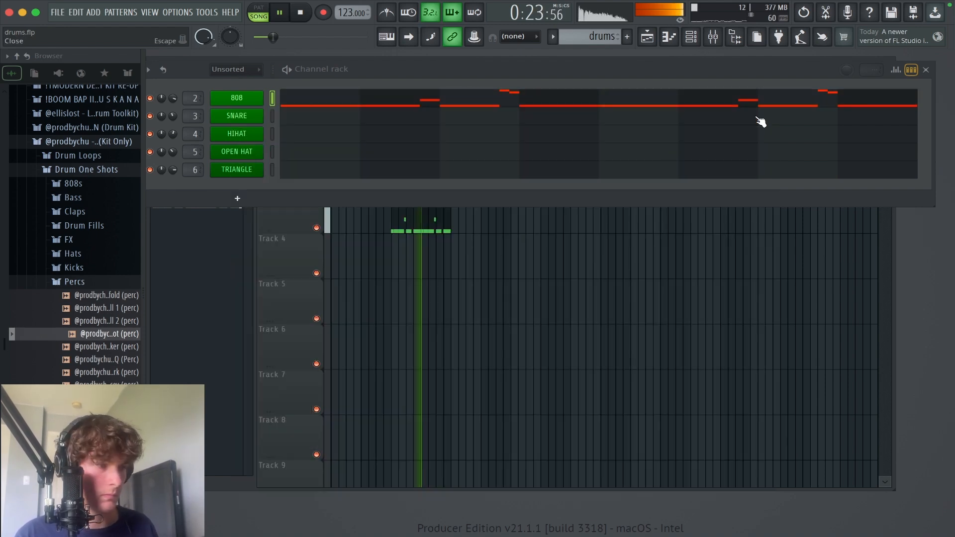
pyautogui.press('space')
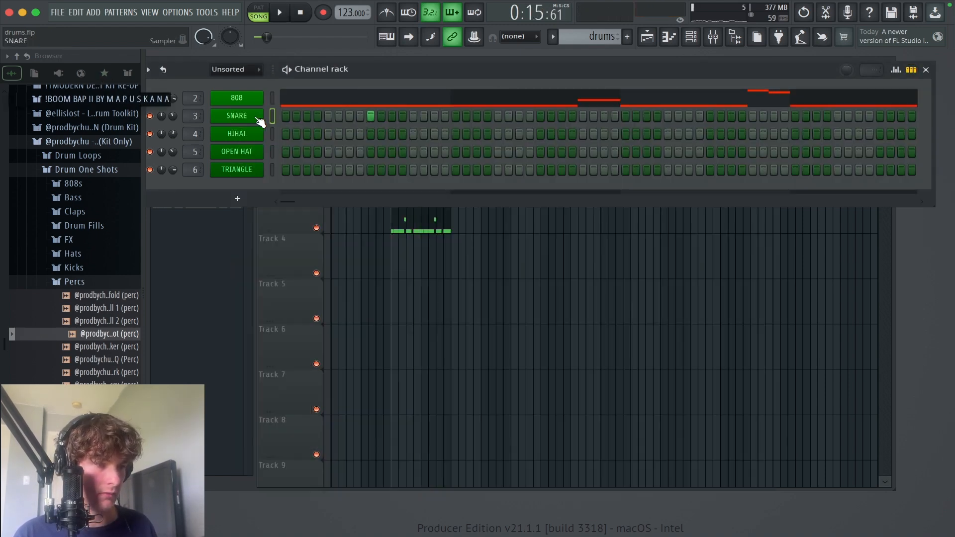
# Step: Repeat the snare hit on step 9 in every following bar of the pattern
pyautogui.rightClick(255, 118)
pyautogui.click(276, 124)
pyautogui.press('super+b')
pyautogui.press('super+b')
pyautogui.press('super+b')
pyautogui.press('super+b')
pyautogui.press('super+b')
pyautogui.press('super+b')
pyautogui.press('super+b')
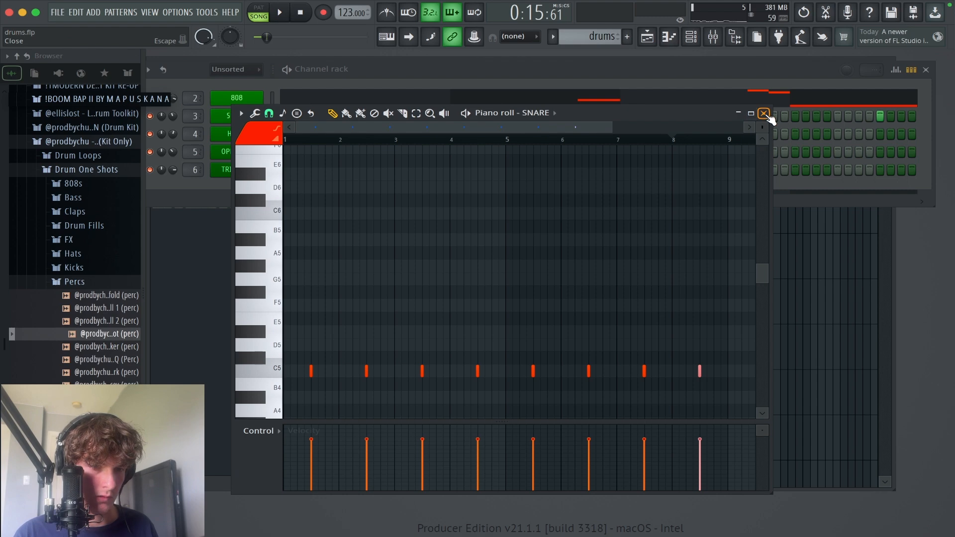
pyautogui.click(764, 113)
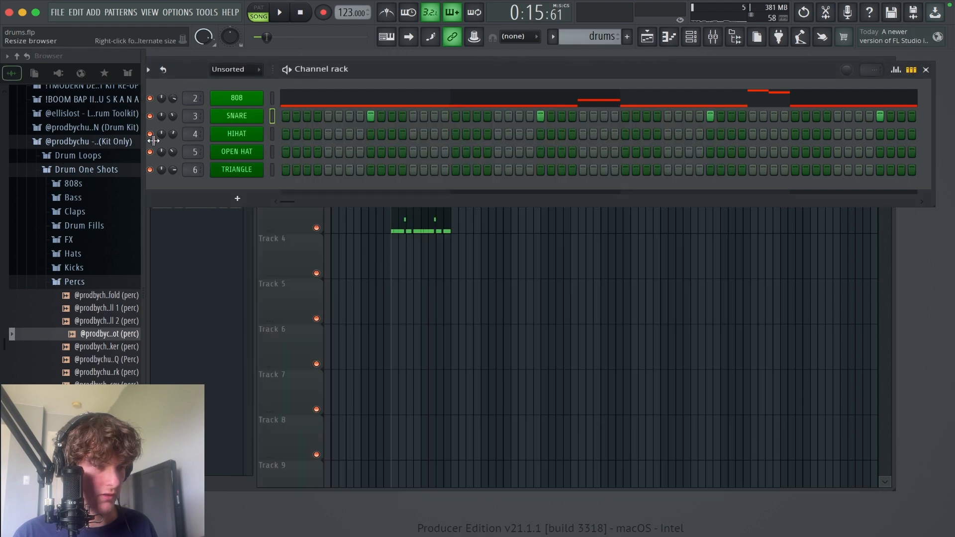
# Step: Fill the hi-hat on every second step and the open hat with notes throughout, and play back the pattern
pyautogui.rightClick(222, 149)
pyautogui.click(244, 155)
pyautogui.click(765, 113)
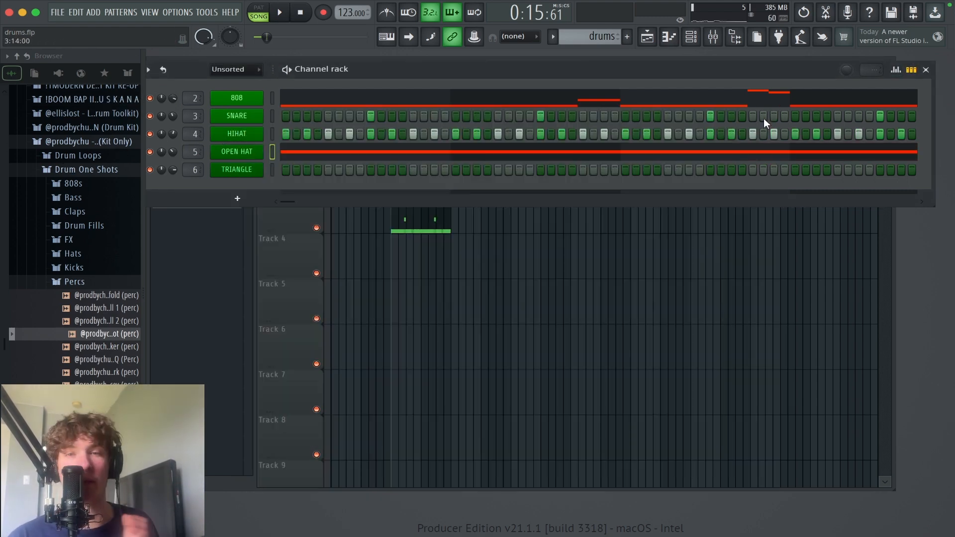
pyautogui.press('space')
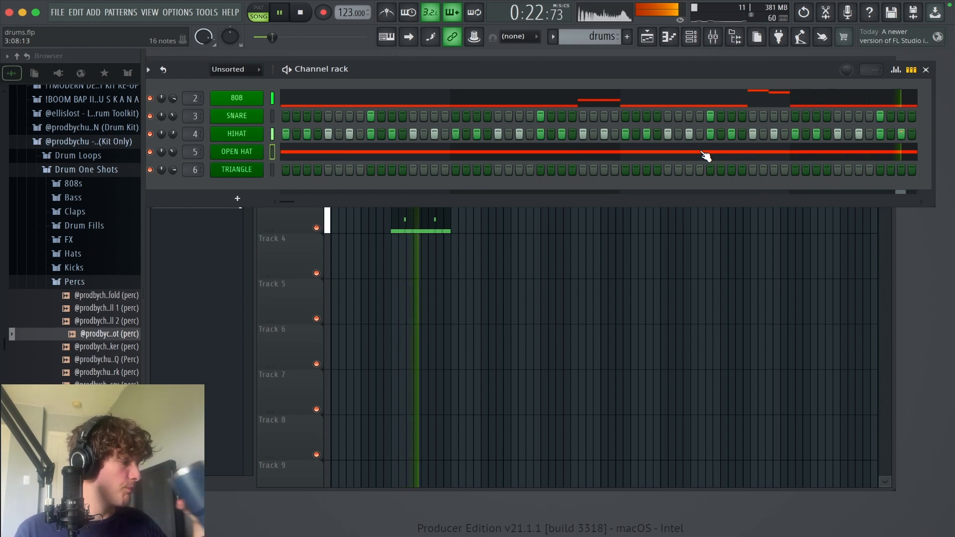
pyautogui.press('space')
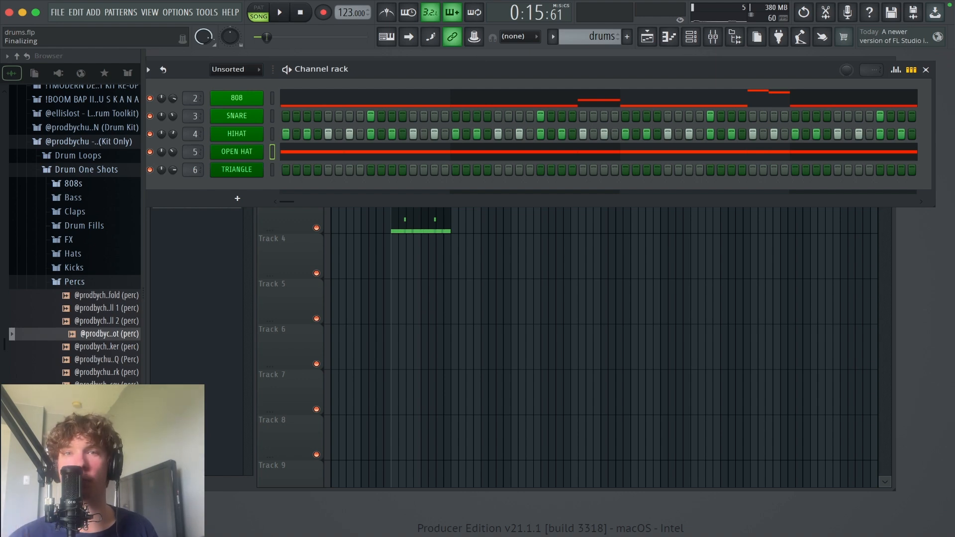
# Step: Show the channel rack and the mixer together, with the mixer moved up just below the channels
pyautogui.click(925, 70)
pyautogui.moveTo(667, 367); pyautogui.dragTo(231, 16)
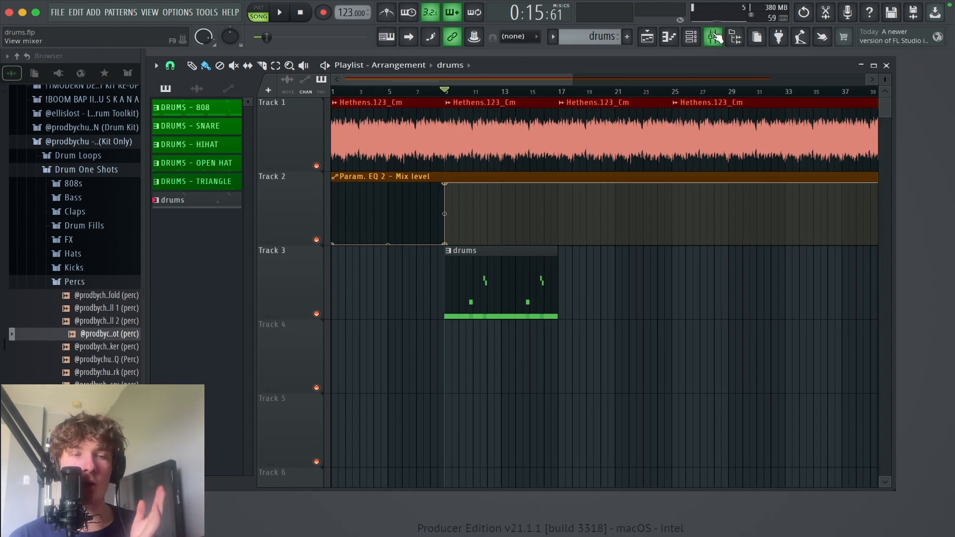
pyautogui.click(696, 42)
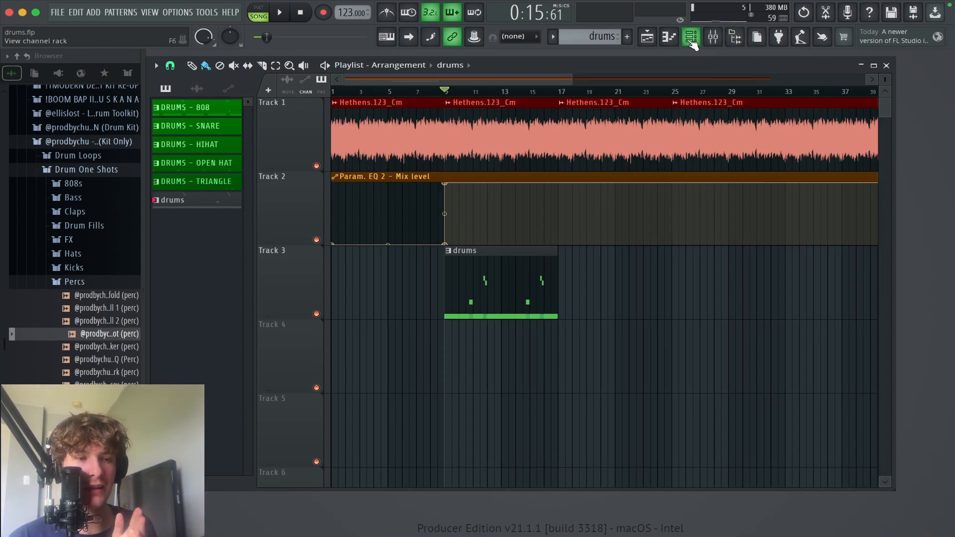
pyautogui.click(712, 47)
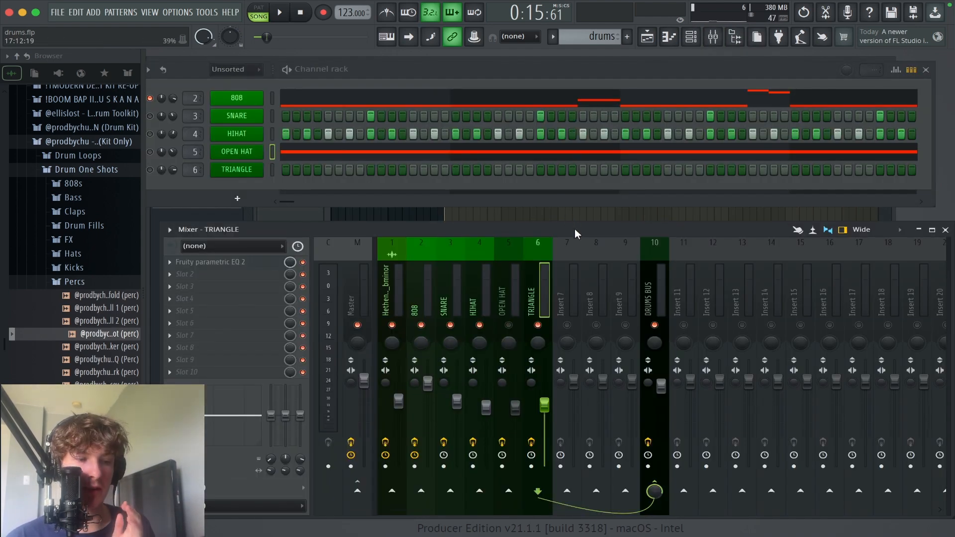
pyautogui.moveTo(574, 229); pyautogui.dragTo(580, 206)
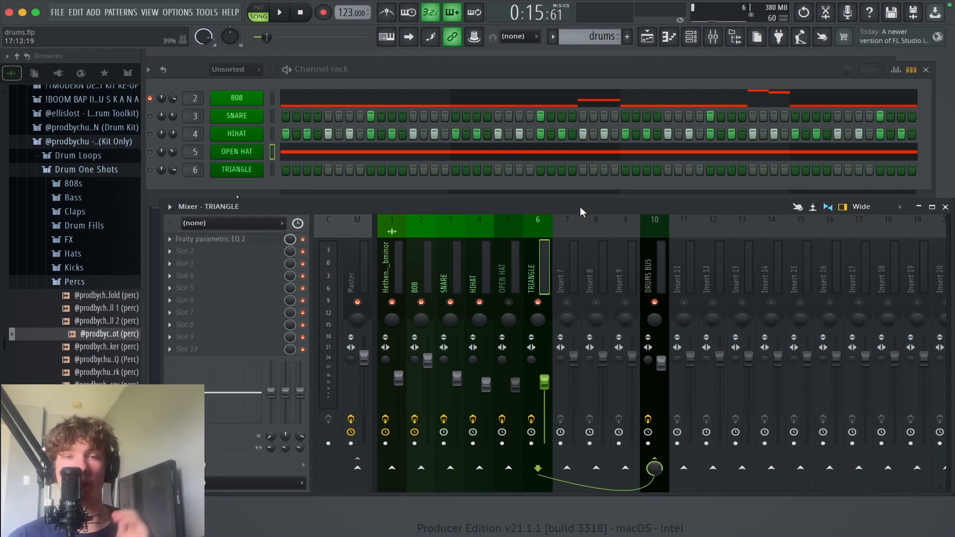
# Step: Mute the 808, snare, hi-hat, open hat and triangle tracks in the mixer, and start playback
pyautogui.click(393, 279)
pyautogui.click(421, 302)
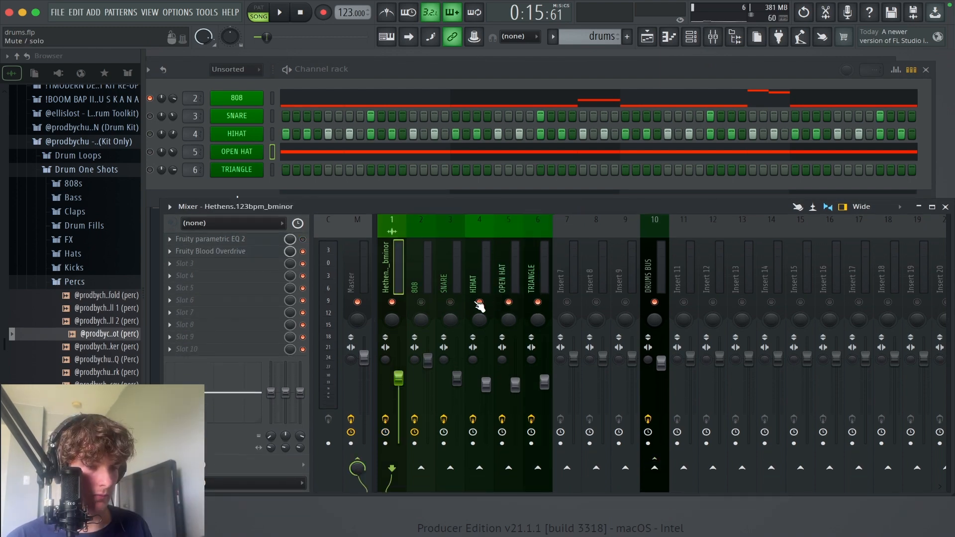
pyautogui.click(478, 302)
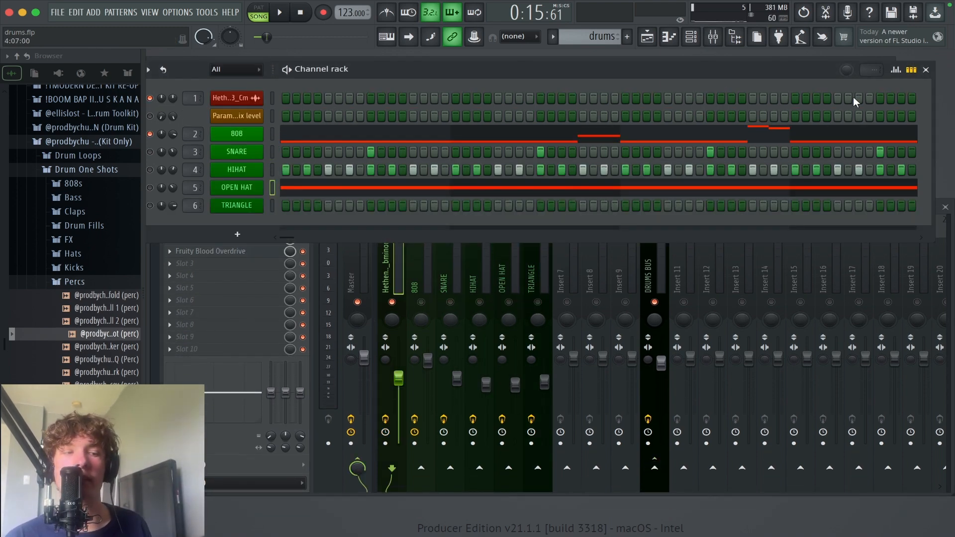
pyautogui.press('space')
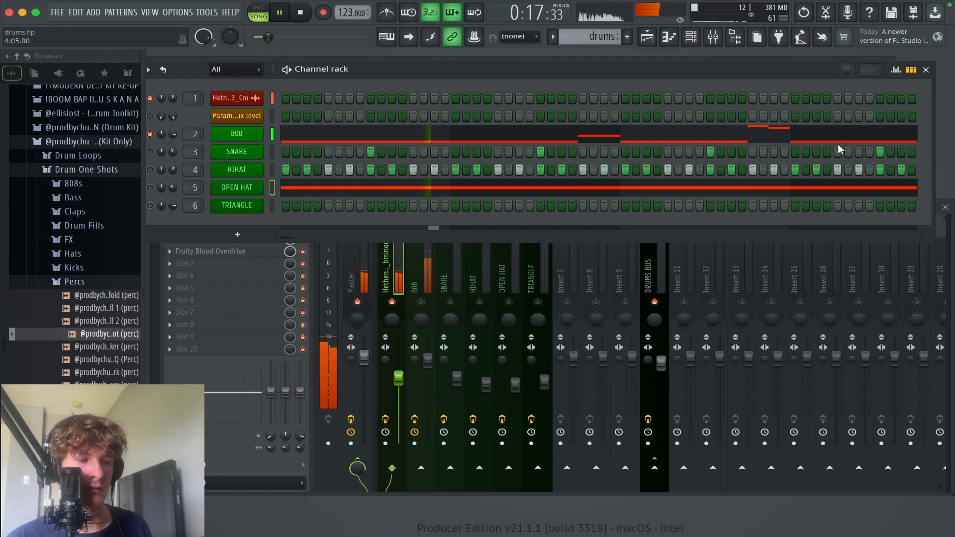
# Step: Add Fruity parametric EQ 2 in slot 3 of the Hethens melody track and boost the bass with bands 1 and 2
pyautogui.click(382, 258)
pyautogui.click(263, 264)
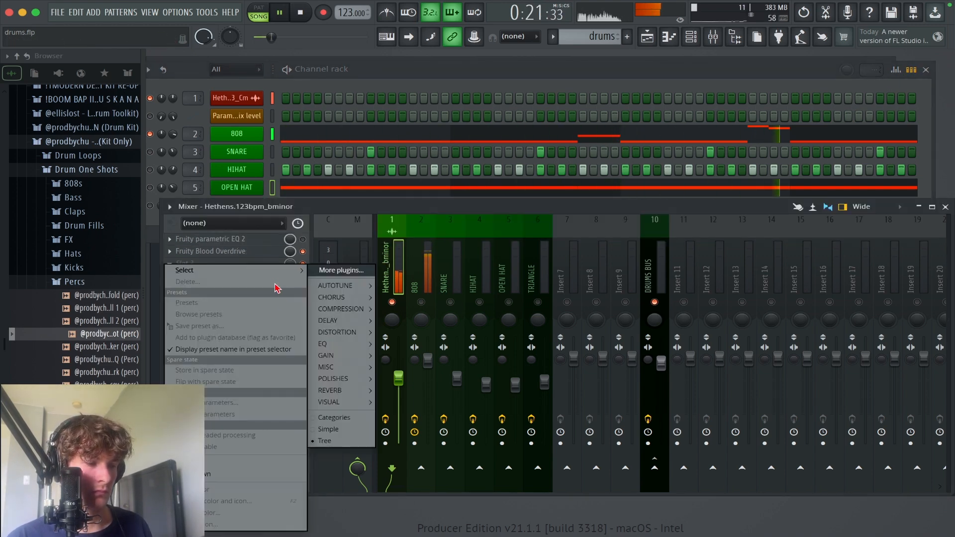
pyautogui.moveTo(328, 344)
pyautogui.click(421, 404)
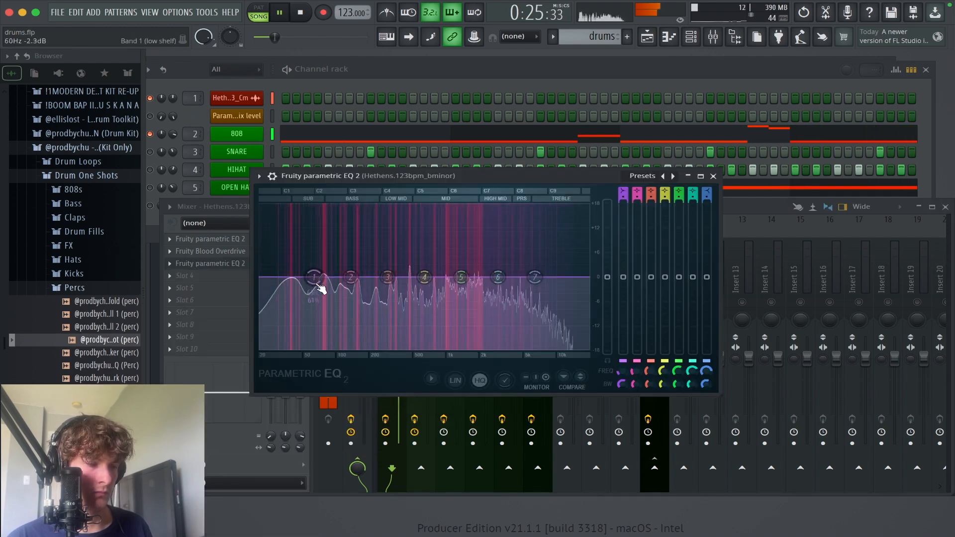
pyautogui.moveTo(352, 279); pyautogui.dragTo(359, 254)
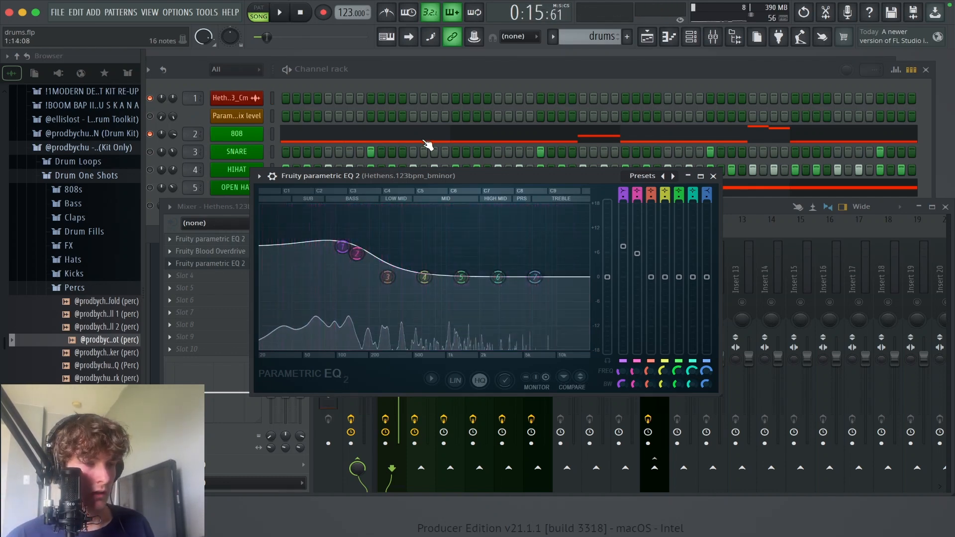
# Step: Open the 808's piano roll to examine its eight-bar line and play back the start
pyautogui.click(394, 134)
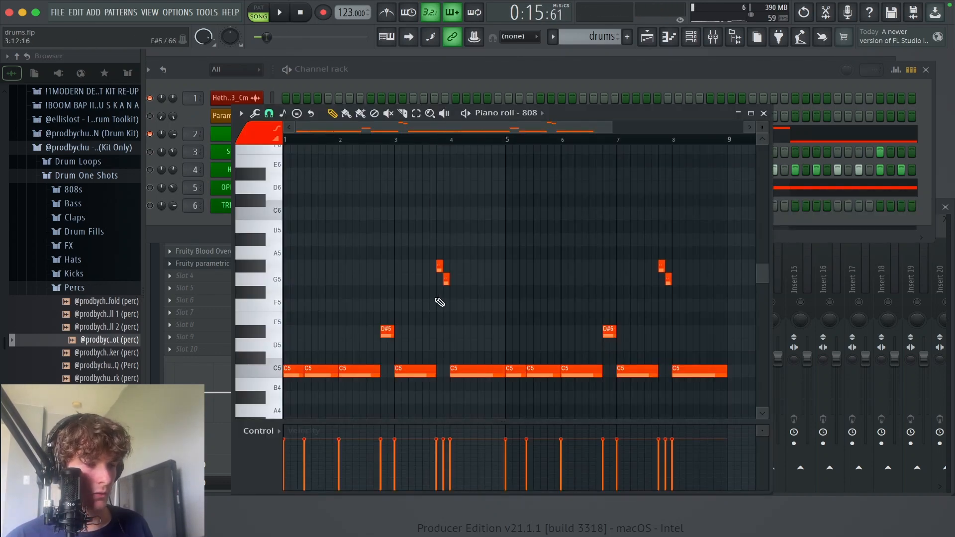
pyautogui.scroll(-5, 440, 302)
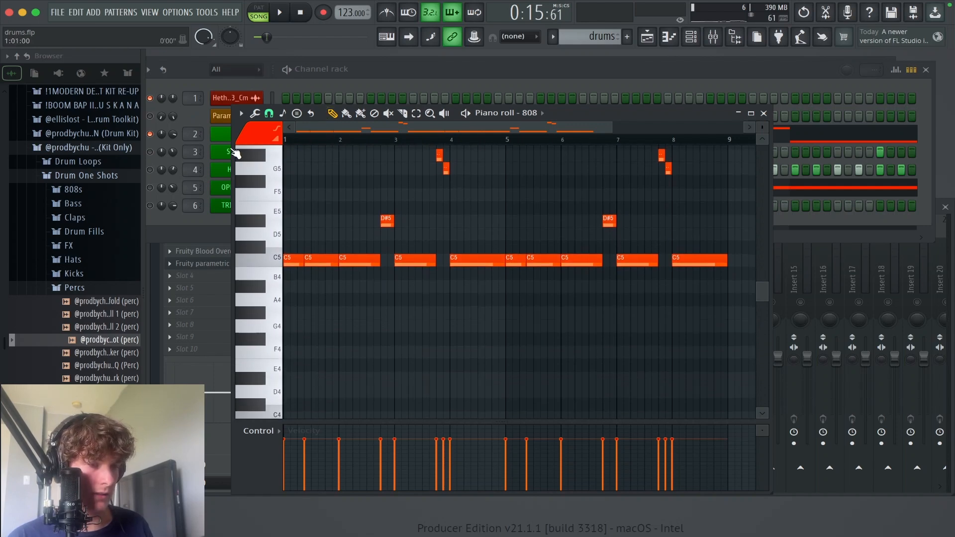
pyautogui.scroll(-5, 275, 168)
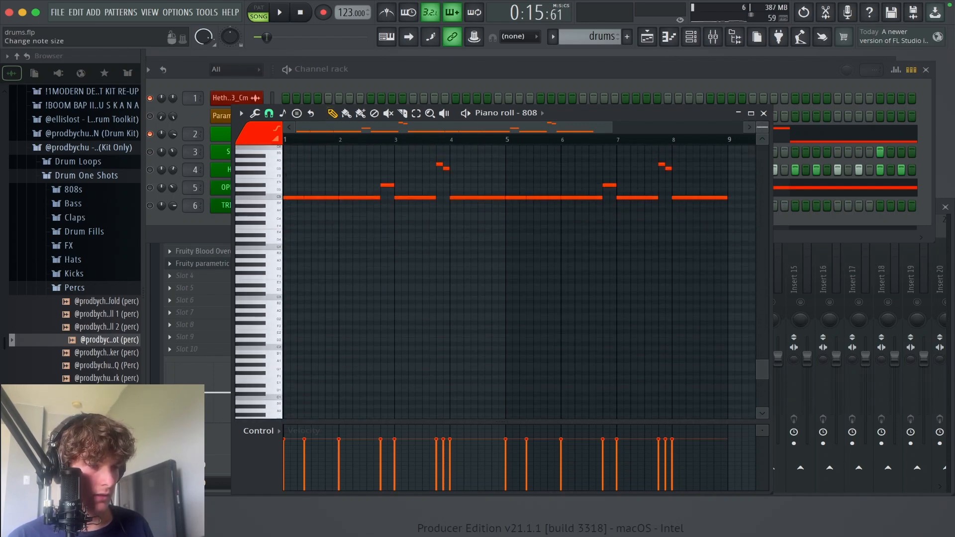
pyautogui.scroll(5, 262, 223)
pyautogui.moveTo(312, 221)
pyautogui.mouseDown()
pyautogui.moveTo(340, 285)
pyautogui.moveTo(393, 342)
pyautogui.mouseUp()
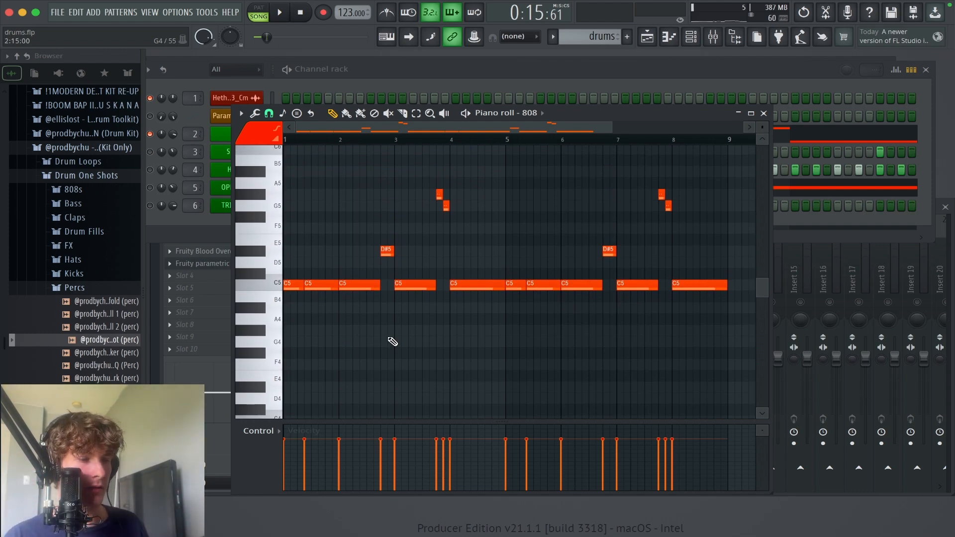
pyautogui.press('space')
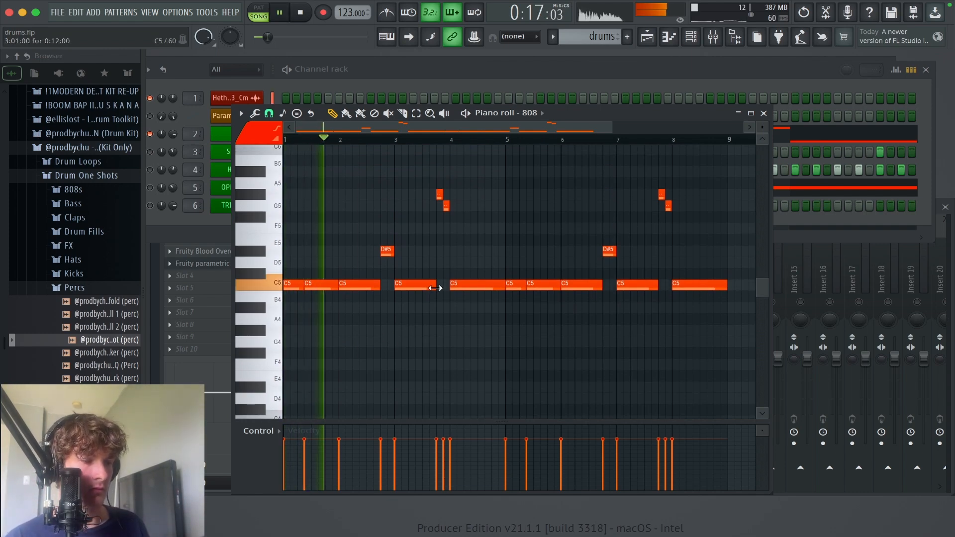
pyautogui.press('space')
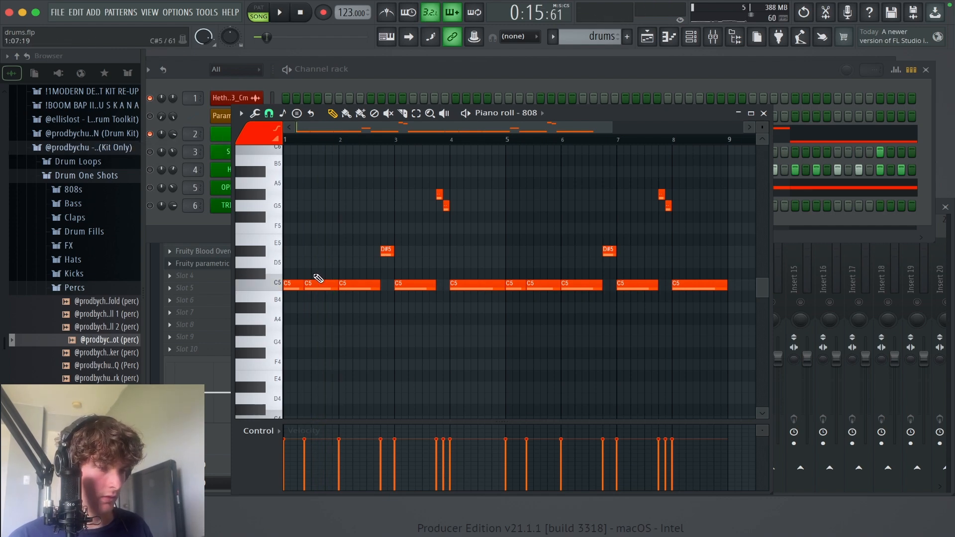
# Step: Replace bar 1's second C5 with a D#5 from step 11 up to bar 2, and extend the first C5 to meet it
pyautogui.moveTo(378, 369); pyautogui.dragTo(223, 212)
pyautogui.press('space')
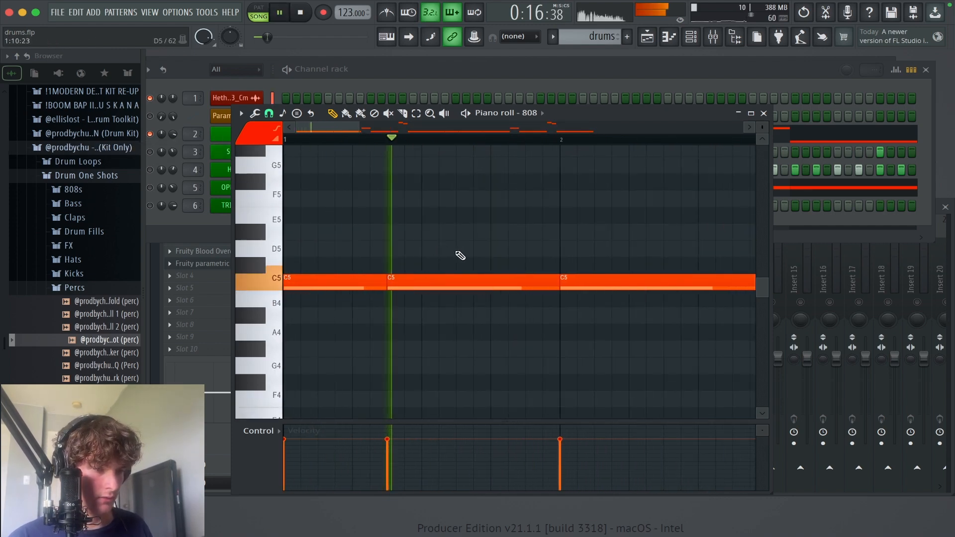
pyautogui.press('space')
pyautogui.click(456, 249)
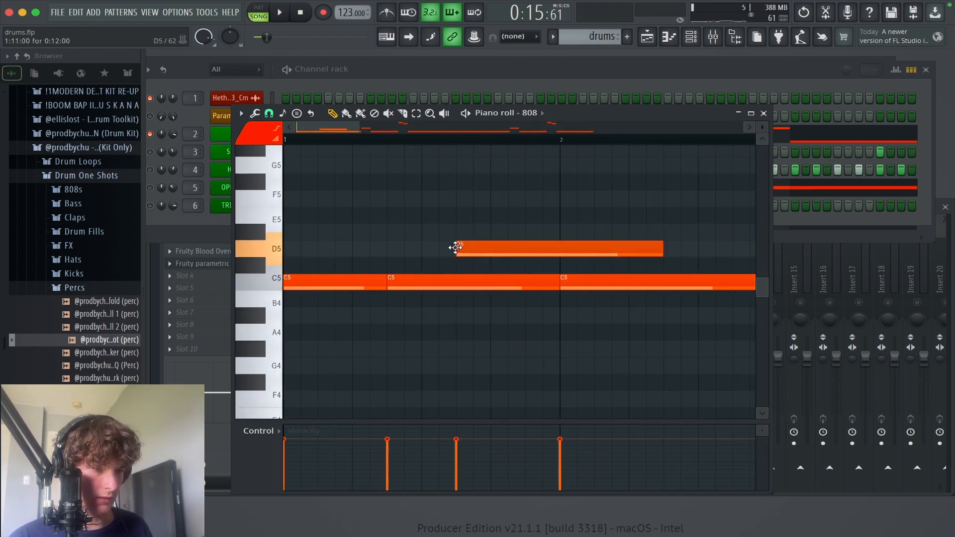
pyautogui.moveTo(457, 235); pyautogui.dragTo(455, 227)
pyautogui.rightClick(491, 277)
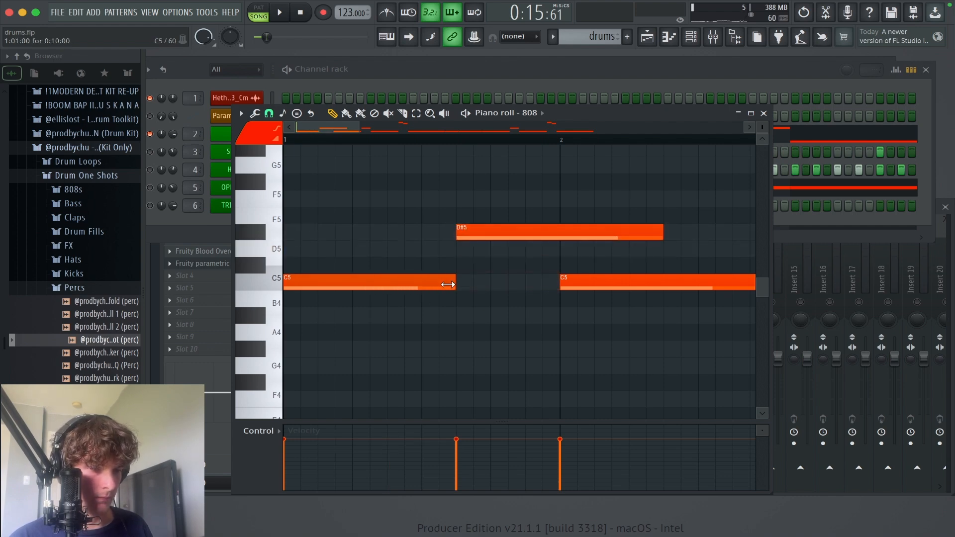
pyautogui.press('space')
pyautogui.moveTo(662, 233); pyautogui.dragTo(510, 250)
pyautogui.press('space')
# Step: Delete the D#5 before bar 3, extend bar 2's C5 over the full bar, and play back the line into bar 3
pyautogui.rightClick(525, 267)
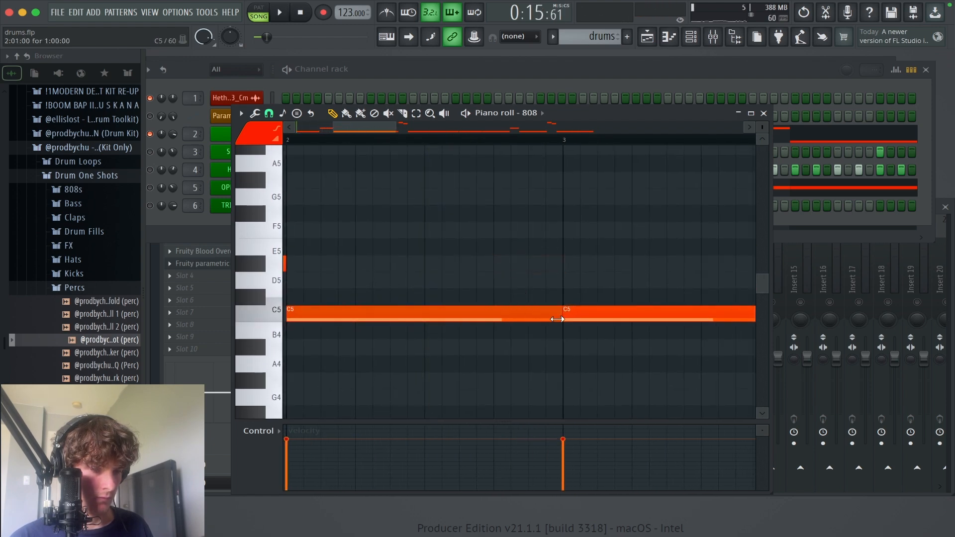
pyautogui.press('space')
pyautogui.moveTo(698, 192); pyautogui.dragTo(936, 169)
pyautogui.moveTo(721, 208); pyautogui.dragTo(562, 274)
pyautogui.moveTo(553, 239); pyautogui.dragTo(451, 223)
pyautogui.moveTo(585, 235); pyautogui.dragTo(525, 202)
pyautogui.moveTo(622, 239); pyautogui.dragTo(460, 287)
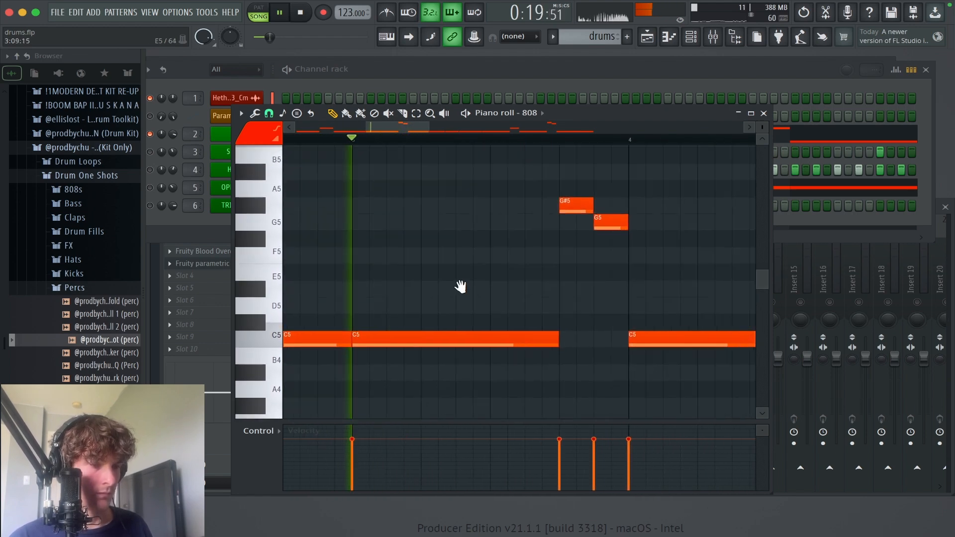
pyautogui.moveTo(563, 255); pyautogui.dragTo(514, 270)
pyautogui.press('space')
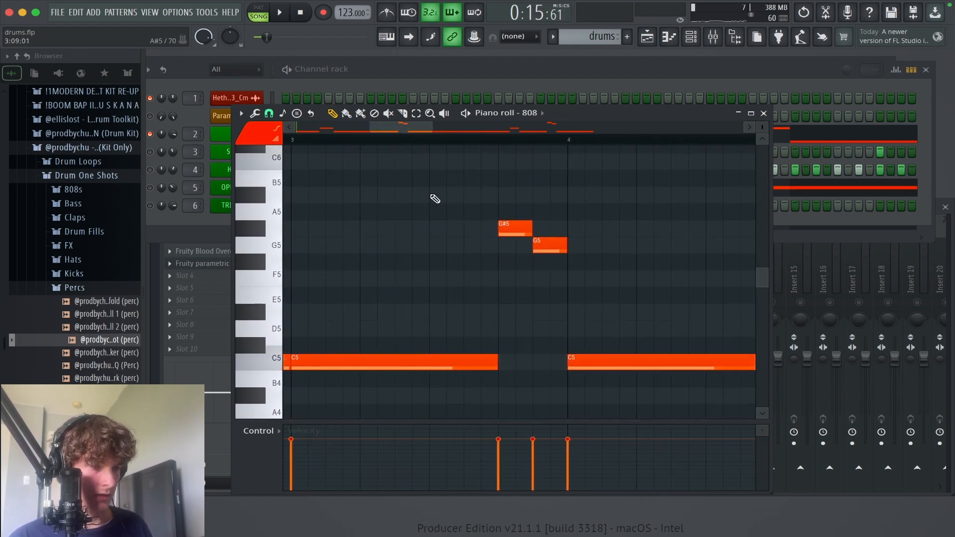
# Step: Add a descending C6 at step 9 and A#5 at step 11 of bar 3, each two steps long
pyautogui.click(435, 199)
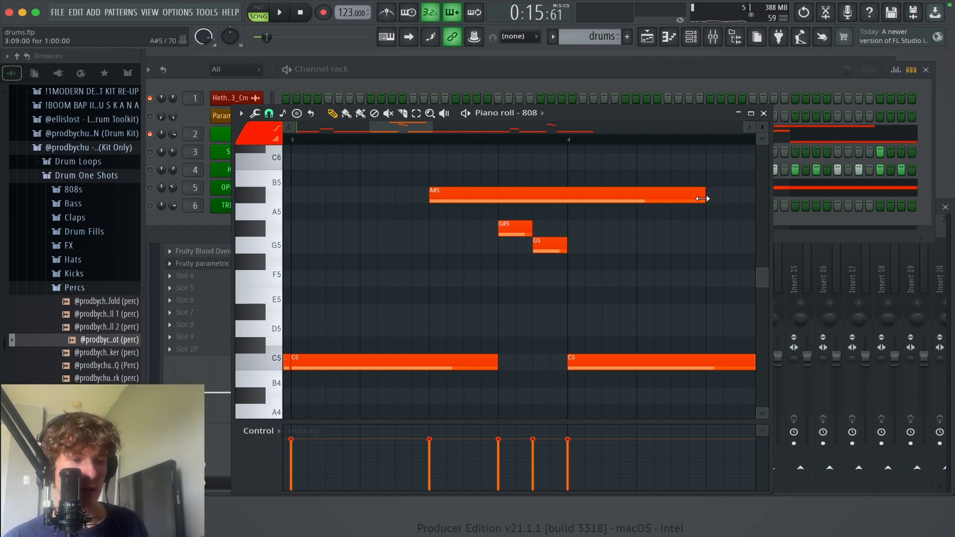
pyautogui.moveTo(702, 198); pyautogui.dragTo(456, 162)
pyautogui.press('space')
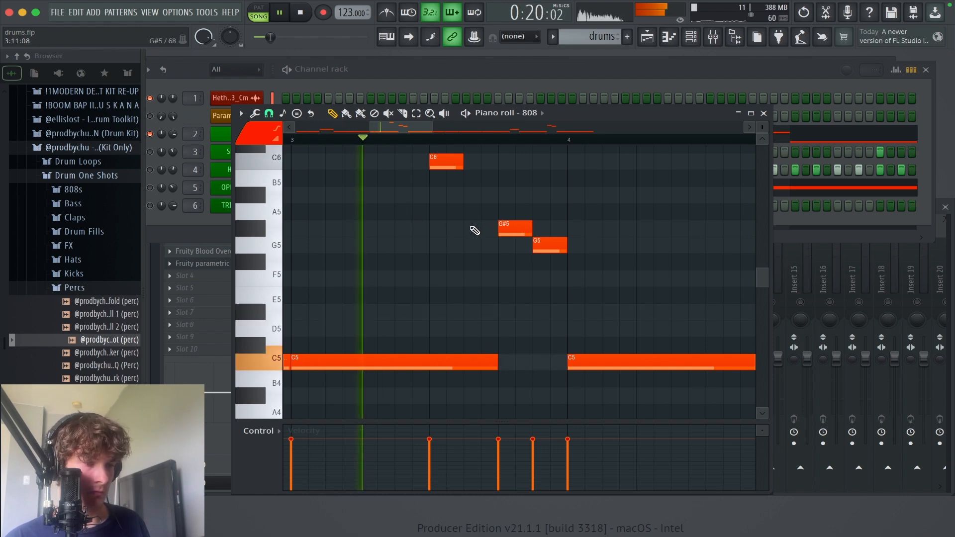
pyautogui.press('space')
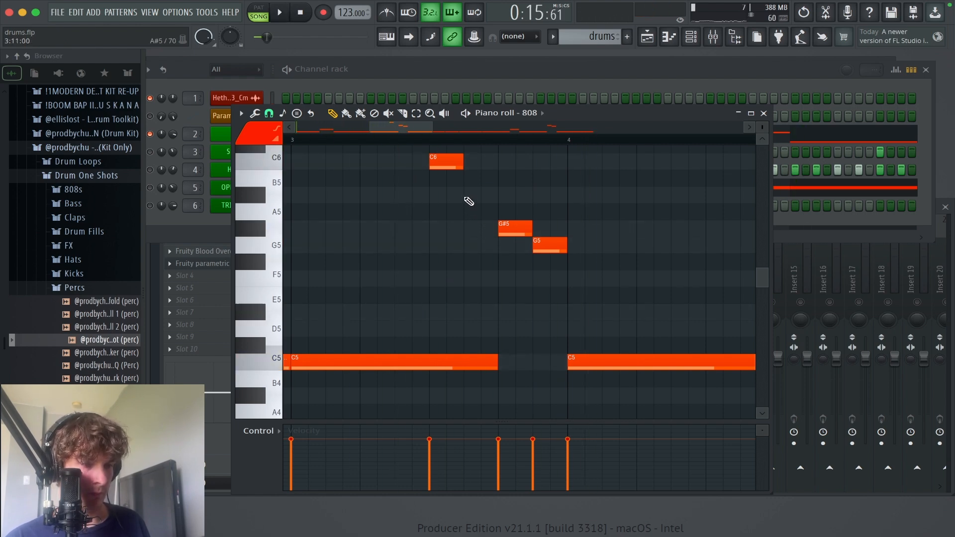
pyautogui.click(467, 195)
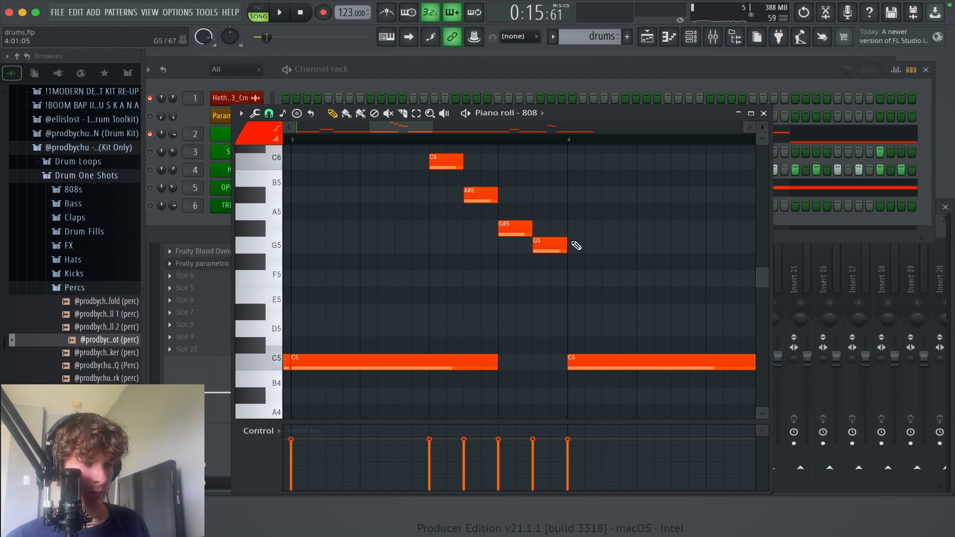
# Step: Delete the G5 before bar 4, extend the G#5 over its place, and shorten bar 3's C5 to end where the C6 starts
pyautogui.rightClick(555, 244)
pyautogui.moveTo(551, 236); pyautogui.dragTo(565, 231)
pyautogui.press('space')
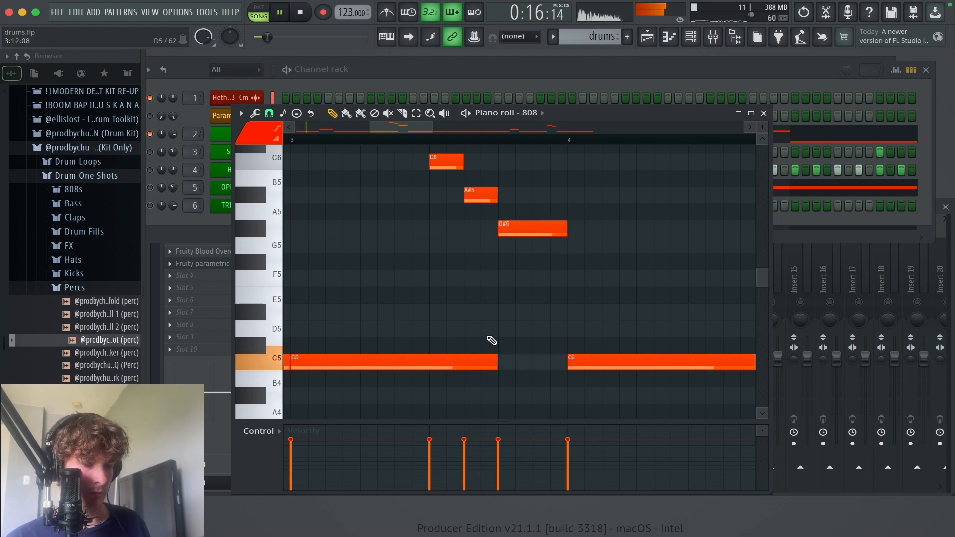
pyautogui.moveTo(497, 358); pyautogui.dragTo(430, 359)
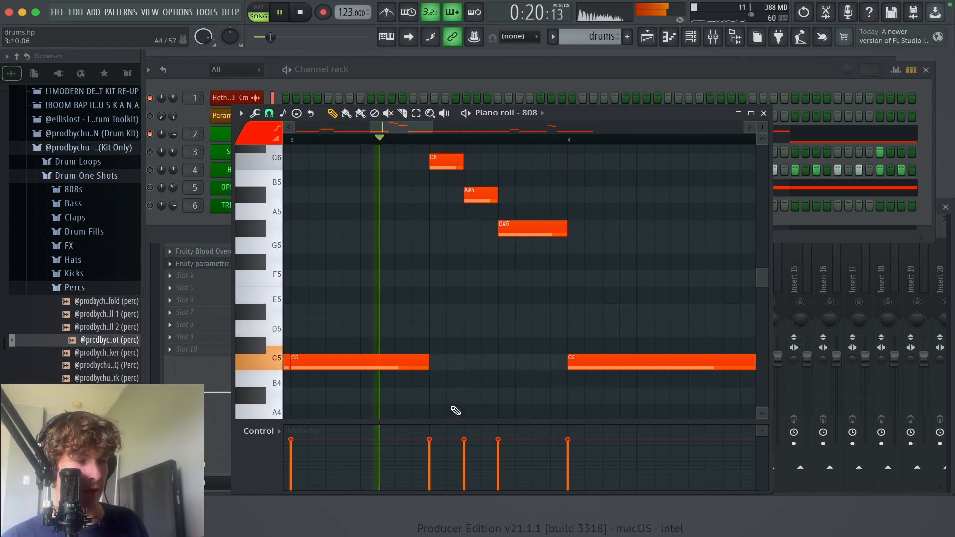
pyautogui.press('space')
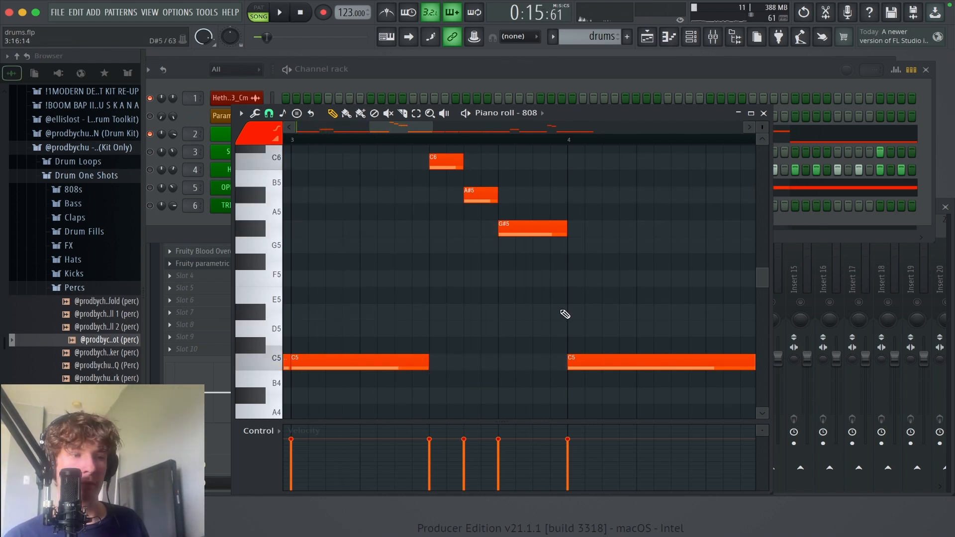
# Step: Lower the four-step G#5 note before bar 4 to D#5
pyautogui.moveTo(536, 300); pyautogui.dragTo(547, 319)
pyautogui.moveTo(546, 256); pyautogui.dragTo(546, 273)
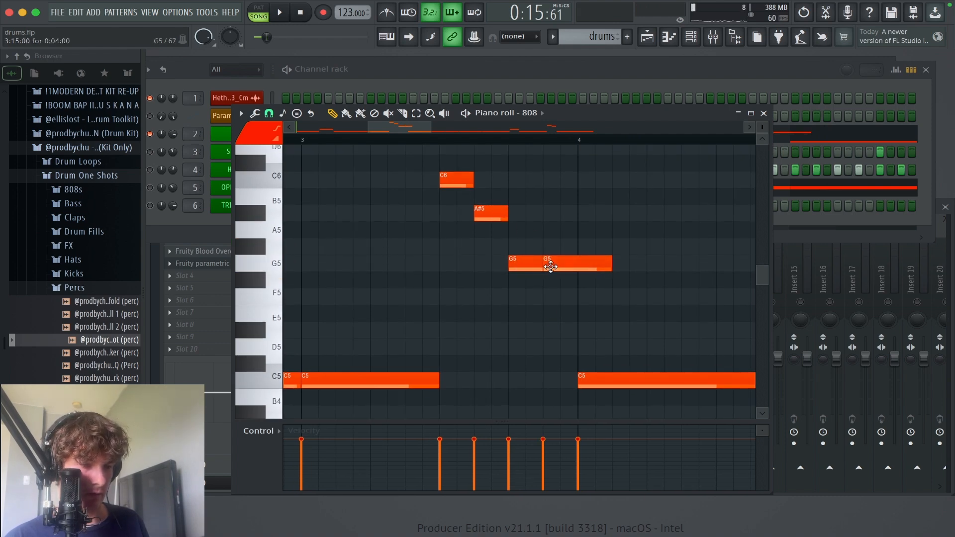
pyautogui.moveTo(547, 264); pyautogui.dragTo(548, 338)
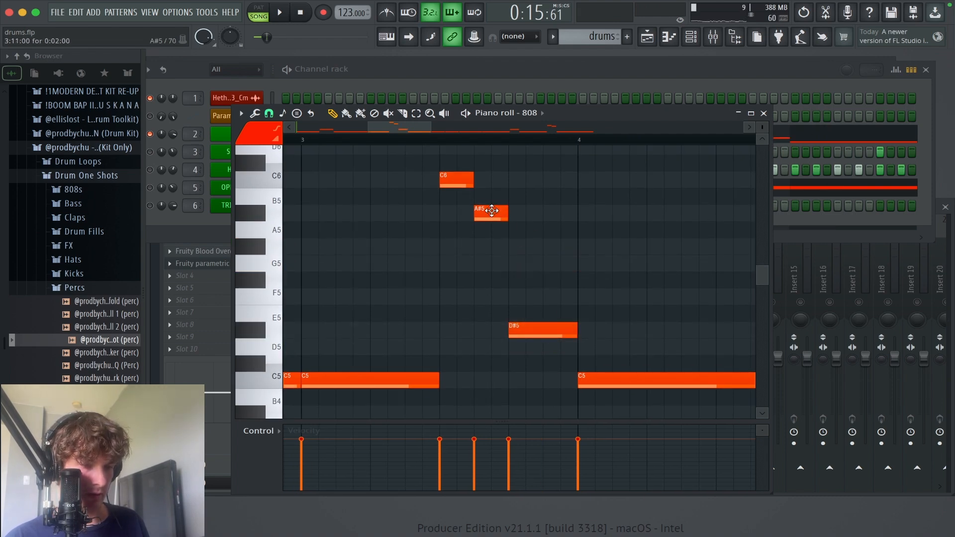
# Step: Lower bar 3's A#5 note to G5 and its C6 note to G#5
pyautogui.moveTo(487, 208); pyautogui.dragTo(486, 259)
pyautogui.moveTo(450, 180); pyautogui.dragTo(448, 249)
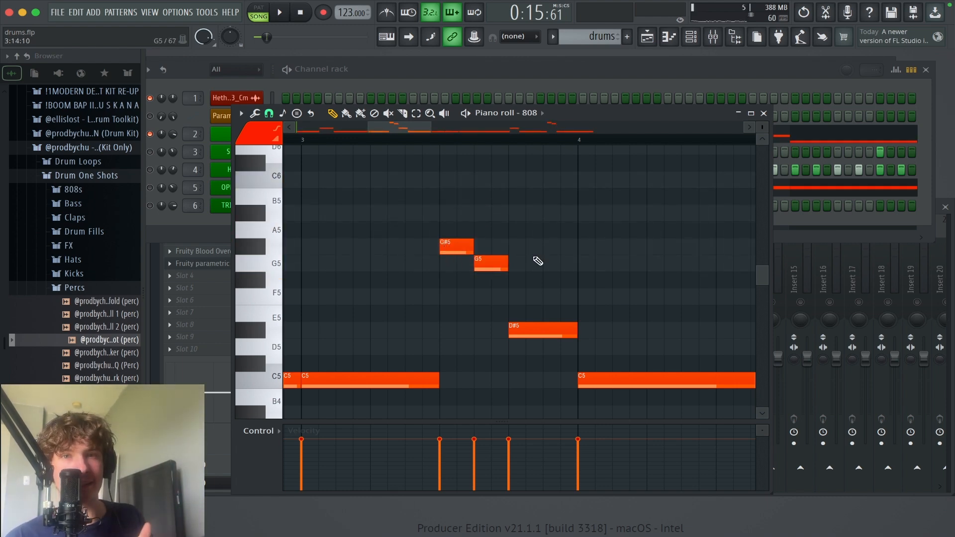
# Step: Review the 808 line from bar 1 and play it back up to bar 4
pyautogui.hscroll(-3, 543, 257)
pyautogui.scroll(-1, 543, 257)
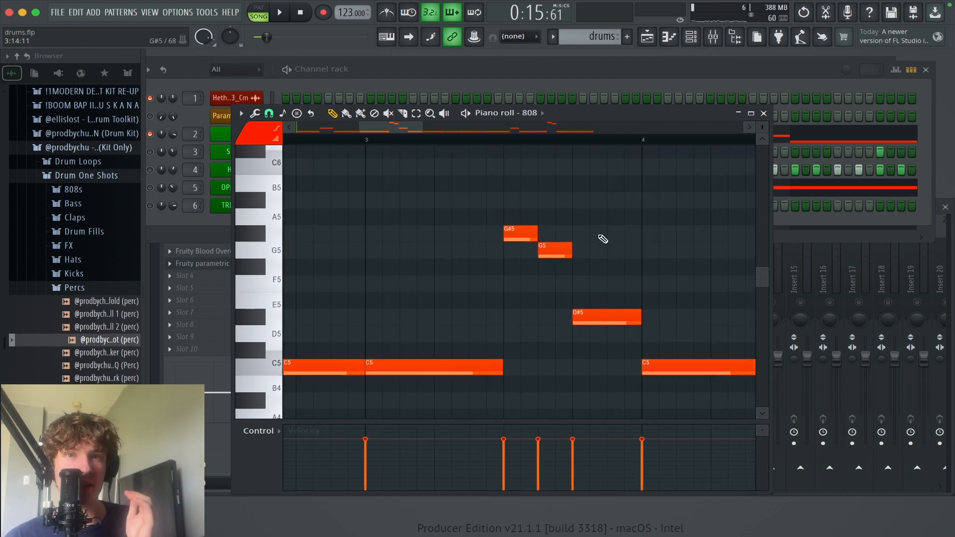
pyautogui.hscroll(-10, 416, 230)
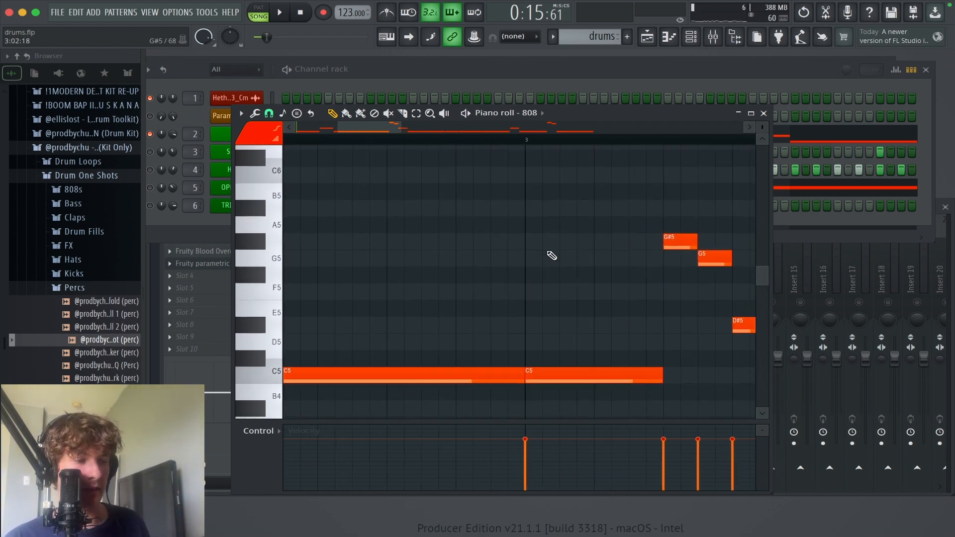
pyautogui.scroll(-5, 550, 256)
pyautogui.scroll(2, 480, 290)
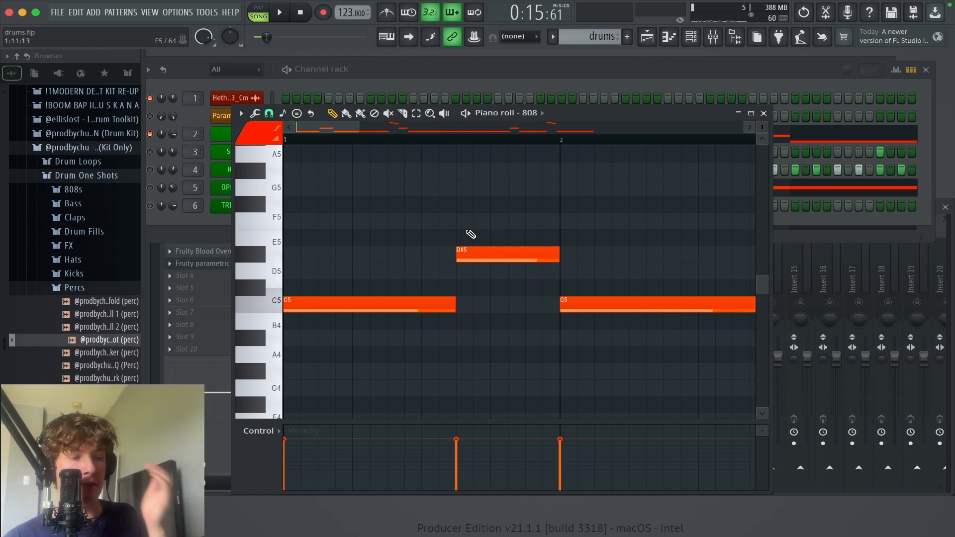
pyautogui.scroll(3, 480, 256)
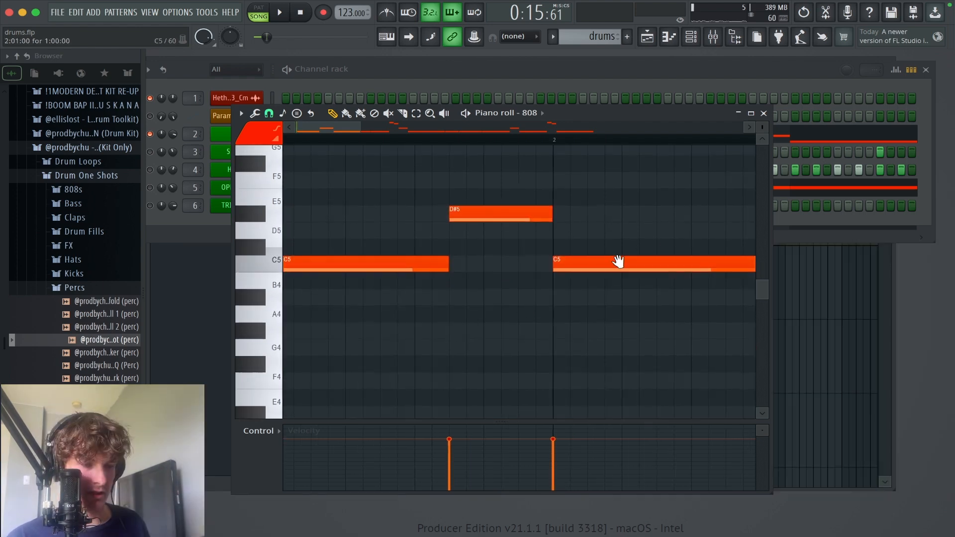
pyautogui.scroll(1, 618, 262)
pyautogui.press('space')
pyautogui.scroll(2, 632, 311)
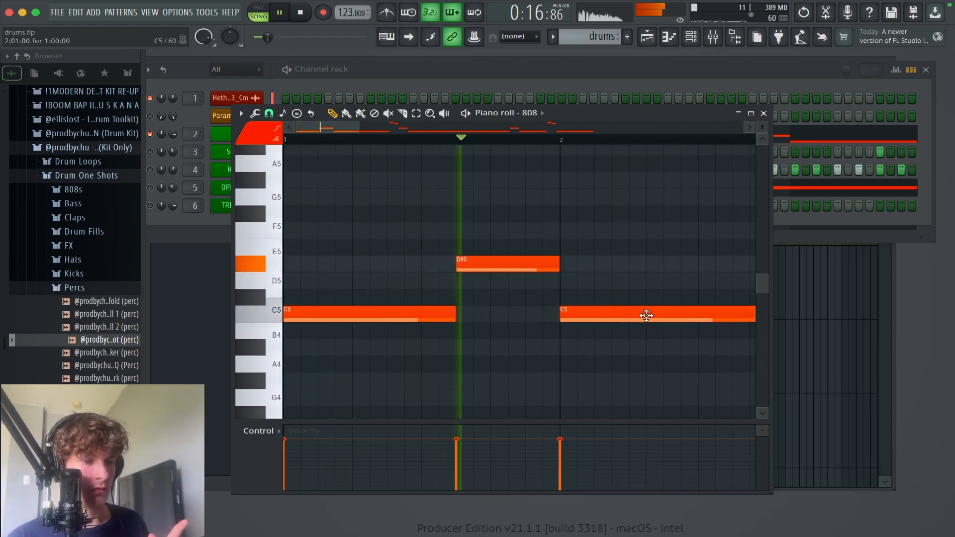
pyautogui.moveTo(616, 328); pyautogui.dragTo(486, 331)
pyautogui.moveTo(624, 304)
pyautogui.mouseDown()
pyautogui.moveTo(464, 261)
pyautogui.moveTo(386, 337)
pyautogui.mouseUp()
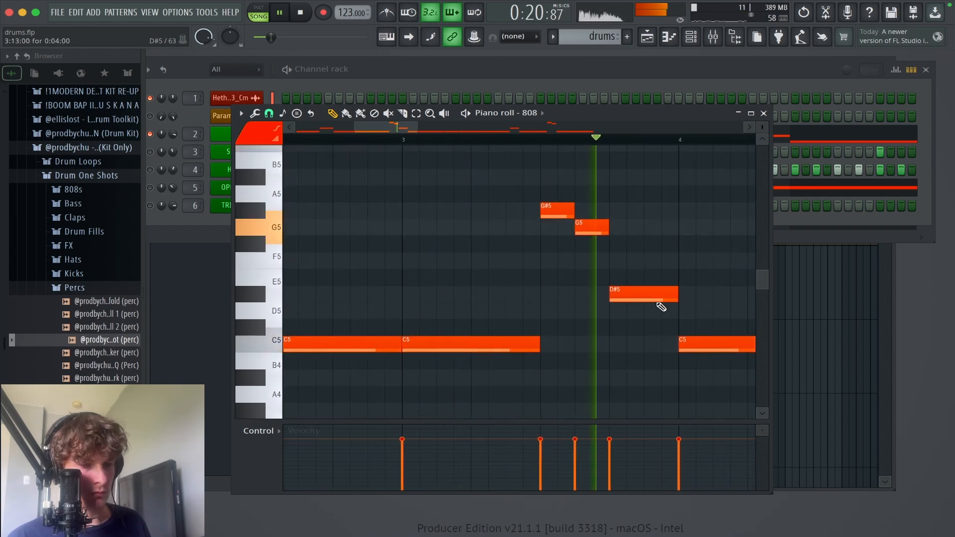
pyautogui.moveTo(683, 284); pyautogui.dragTo(306, 305)
pyautogui.moveTo(524, 260); pyautogui.dragTo(489, 202)
pyautogui.press('space')
# Step: Delete the 808 notes from bar 5 onward and duplicate the first four bars into bars 5 to 8
pyautogui.keyDown('super'); pyautogui.rightClick(470, 241); pyautogui.keyUp('super')
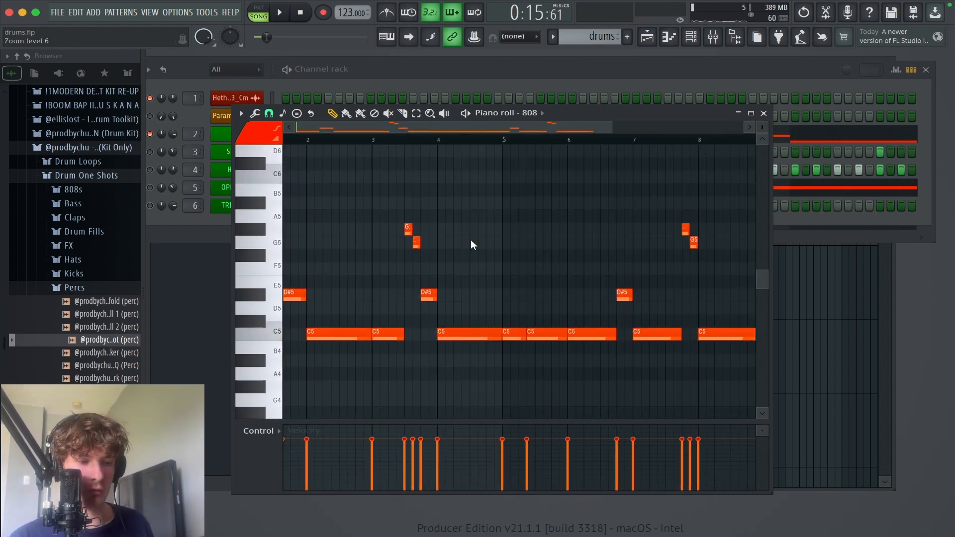
pyautogui.moveTo(529, 332)
pyautogui.mouseDown()
pyautogui.moveTo(729, 336)
pyautogui.moveTo(644, 297)
pyautogui.mouseUp()
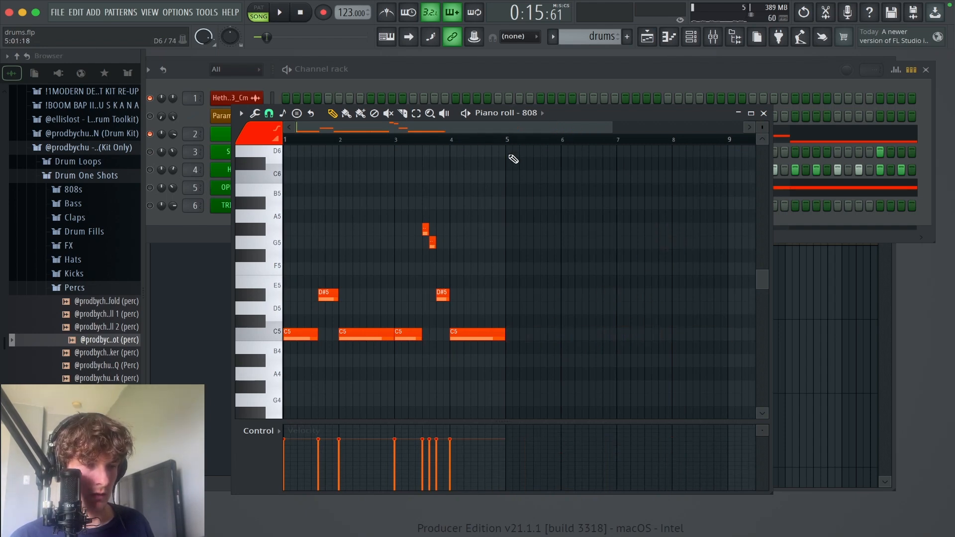
pyautogui.moveTo(513, 139); pyautogui.dragTo(78, 205)
pyautogui.press('super+b')
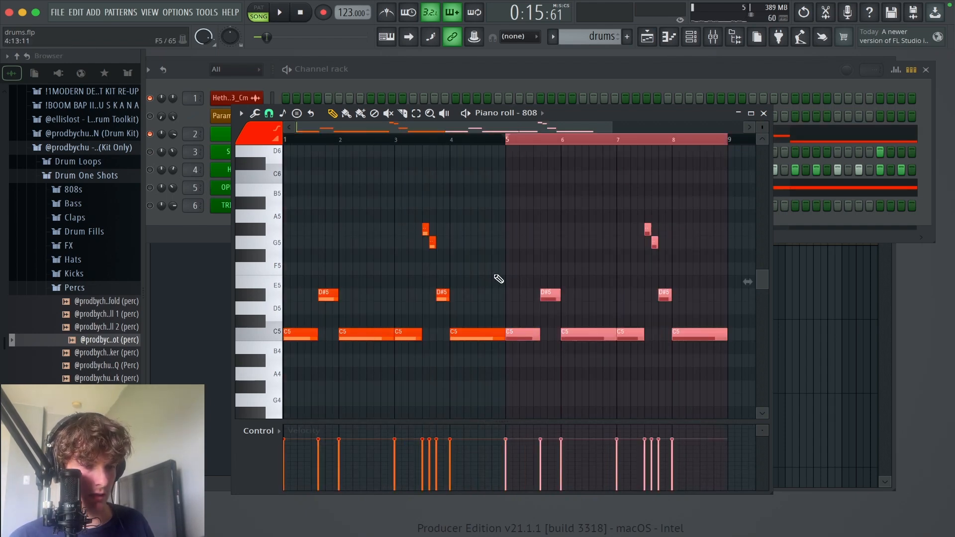
pyautogui.keyDown('super'); pyautogui.rightClick(532, 301); pyautogui.keyUp('super')
pyautogui.keyDown('super'); pyautogui.rightClick(593, 357); pyautogui.keyUp('super')
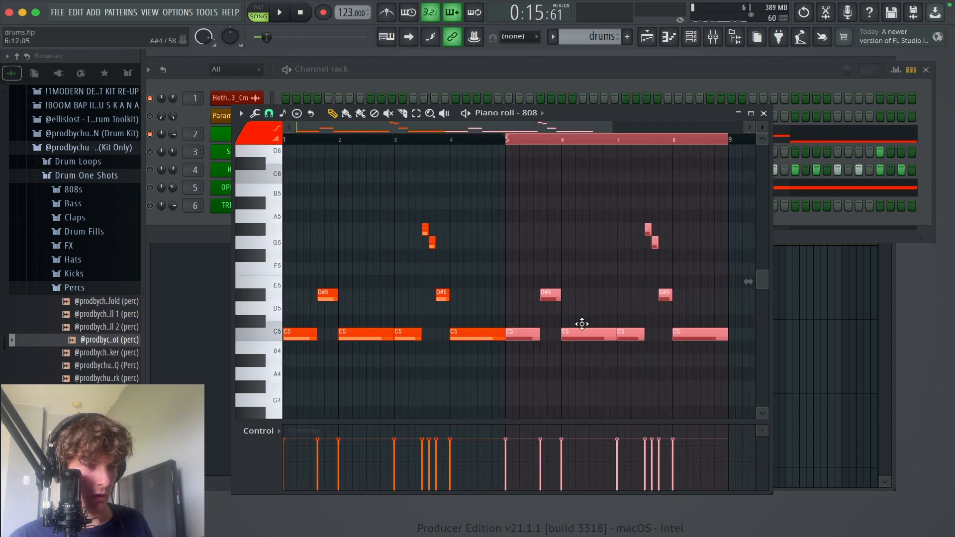
pyautogui.keyDown('super'); pyautogui.rightClick(541, 150); pyautogui.keyUp('super')
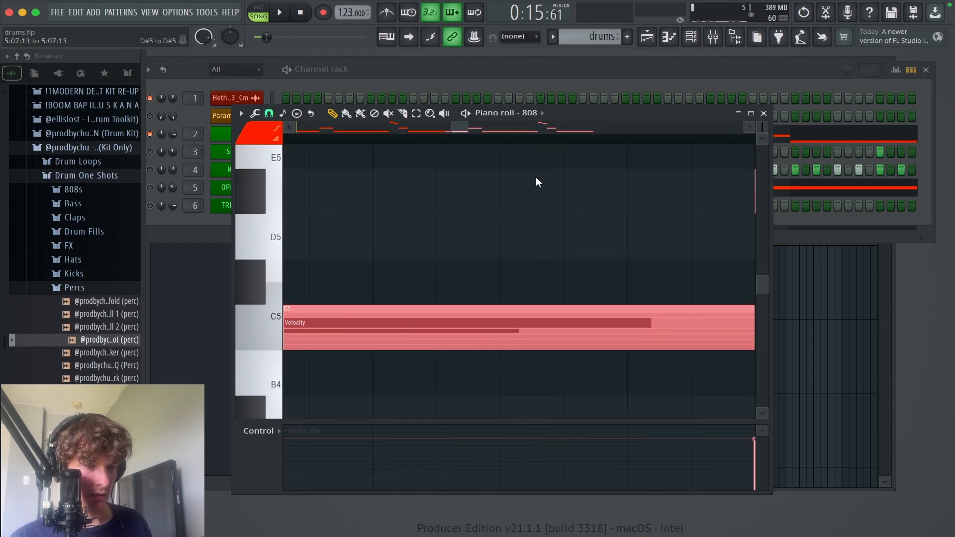
pyautogui.keyDown('super'); pyautogui.rightClick(535, 175); pyautogui.keyUp('super')
# Step: Unmute the 808 mixer track and play it together with the melody
pyautogui.click(698, 43)
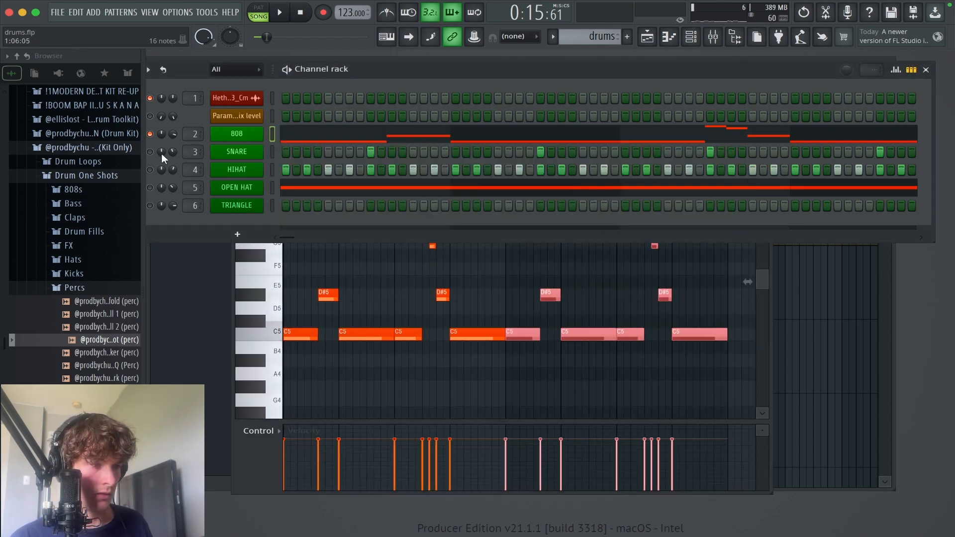
pyautogui.click(713, 37)
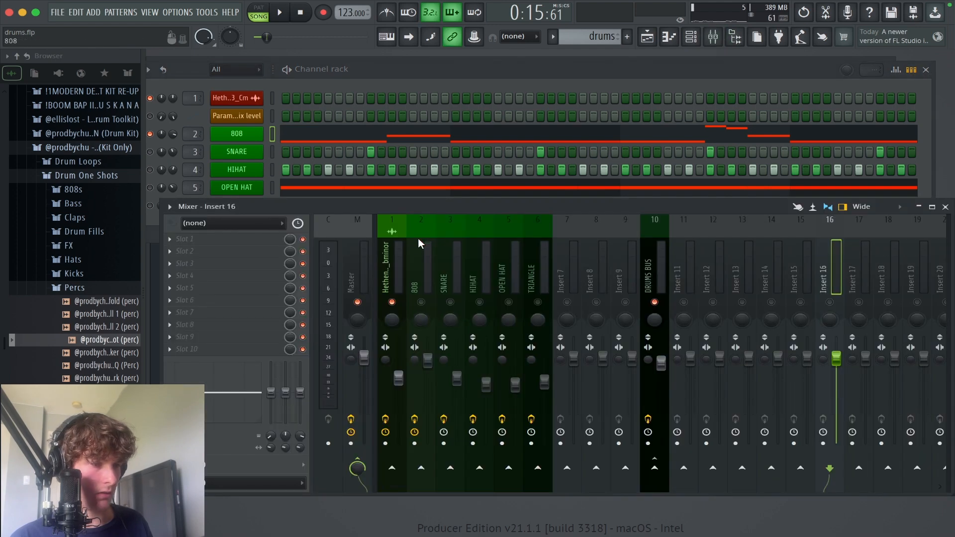
pyautogui.click(393, 255)
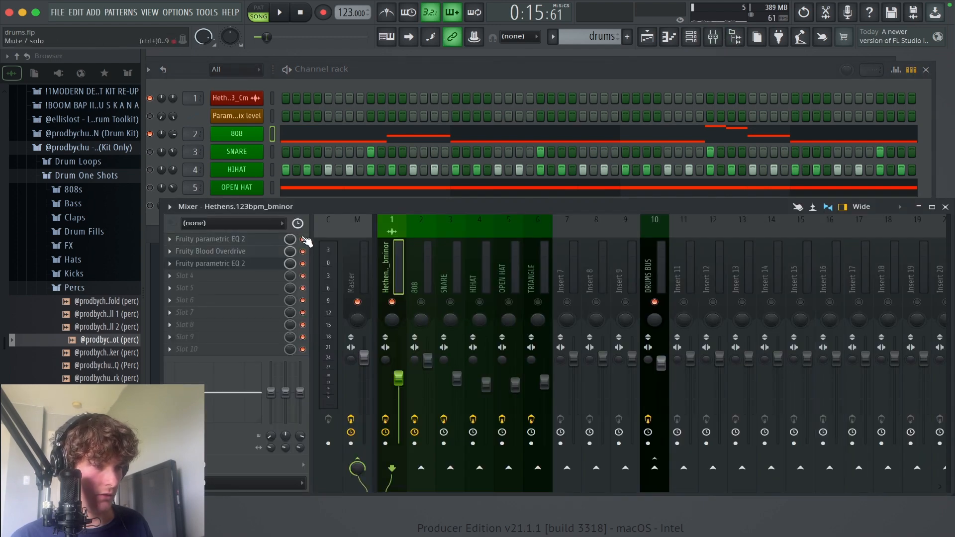
pyautogui.click(423, 302)
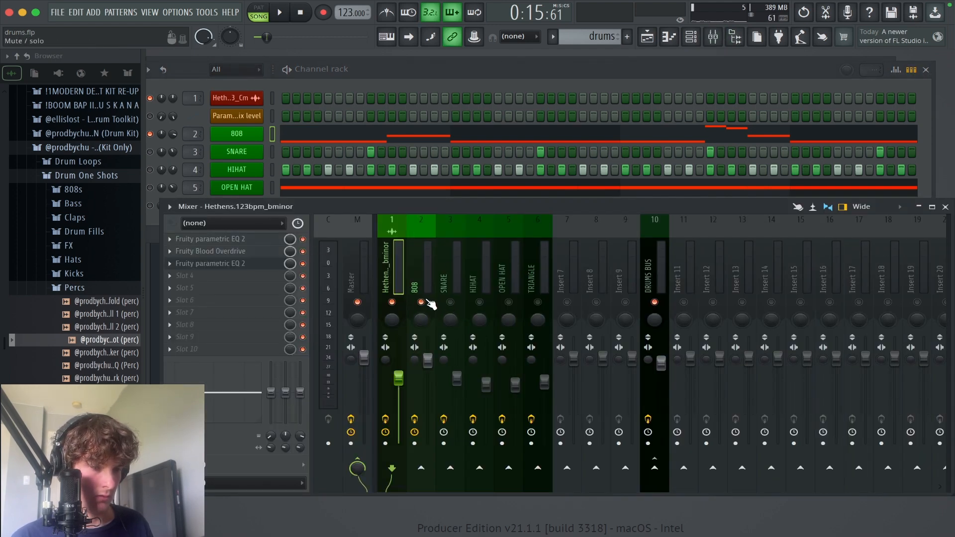
pyautogui.press('space')
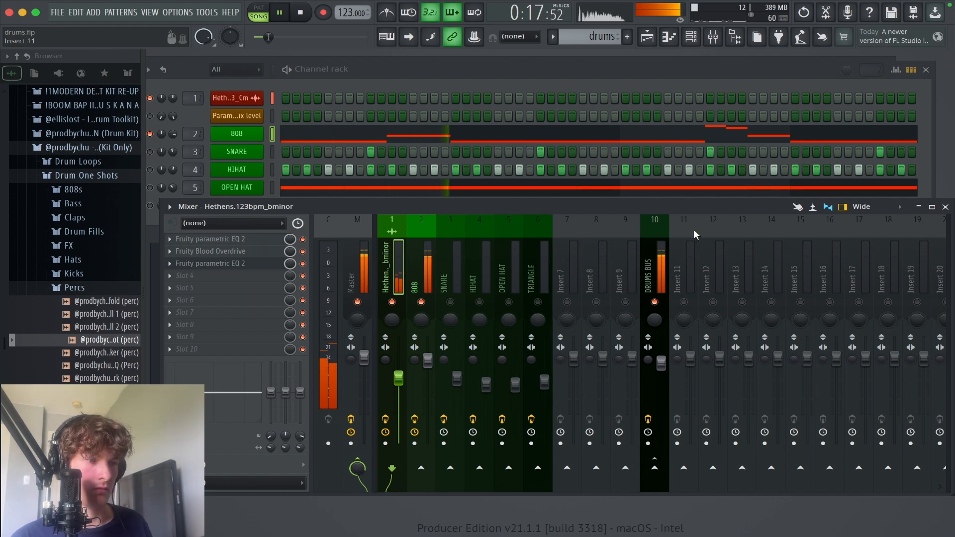
# Step: Reopen the 808 piano roll, stop playback, and slice the C5 note in bar 2 at step 7
pyautogui.click(829, 136)
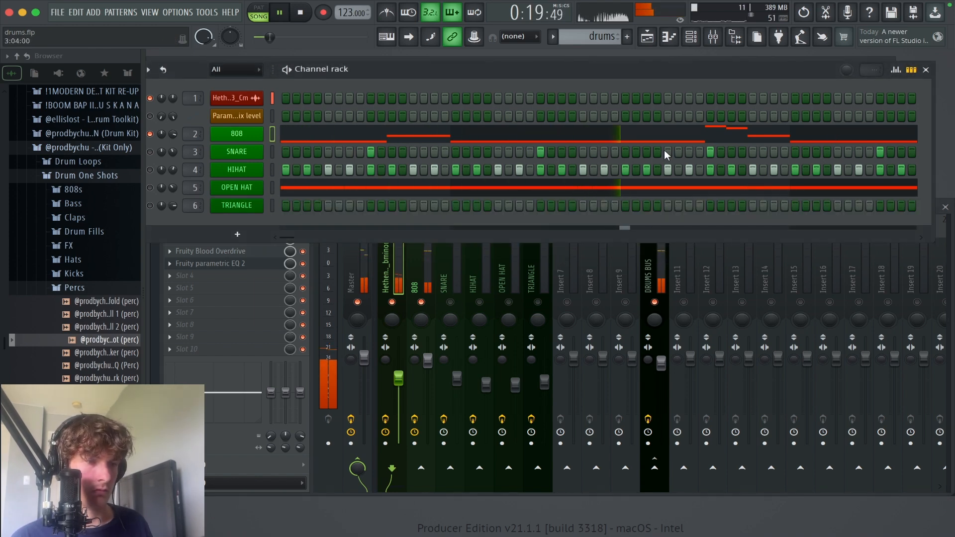
pyautogui.click(677, 139)
pyautogui.moveTo(556, 272); pyautogui.dragTo(599, 296)
pyautogui.press('space')
pyautogui.moveTo(639, 392); pyautogui.dragTo(249, 146)
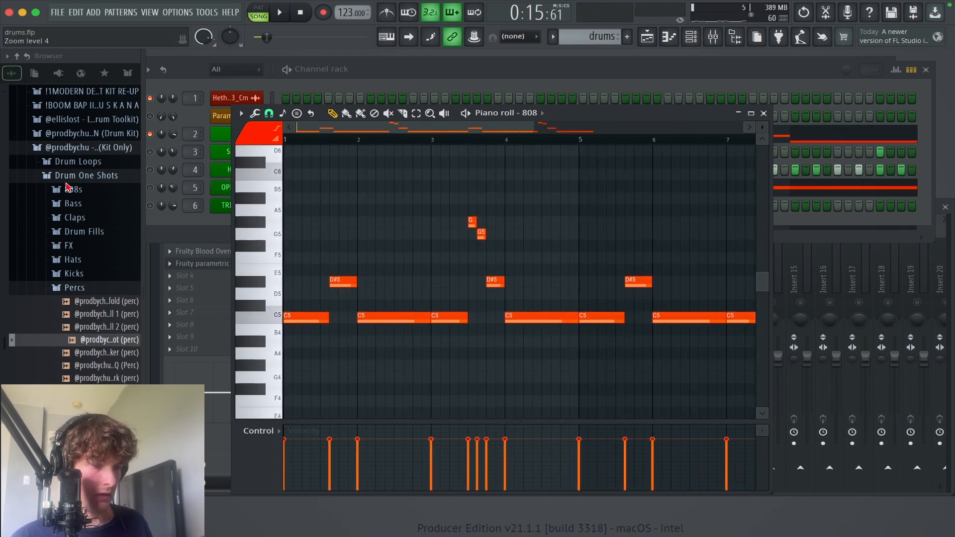
pyautogui.moveTo(489, 356); pyautogui.dragTo(249, 192)
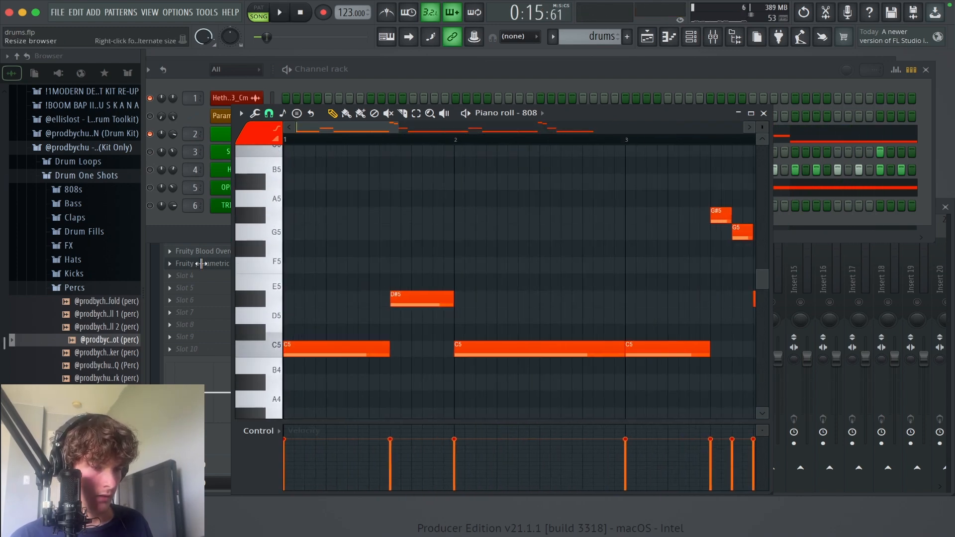
pyautogui.click(519, 350)
# Step: Play the line and slice the C5 notes starting bars 6 and 7 at step 7 of each bar
pyautogui.press('space')
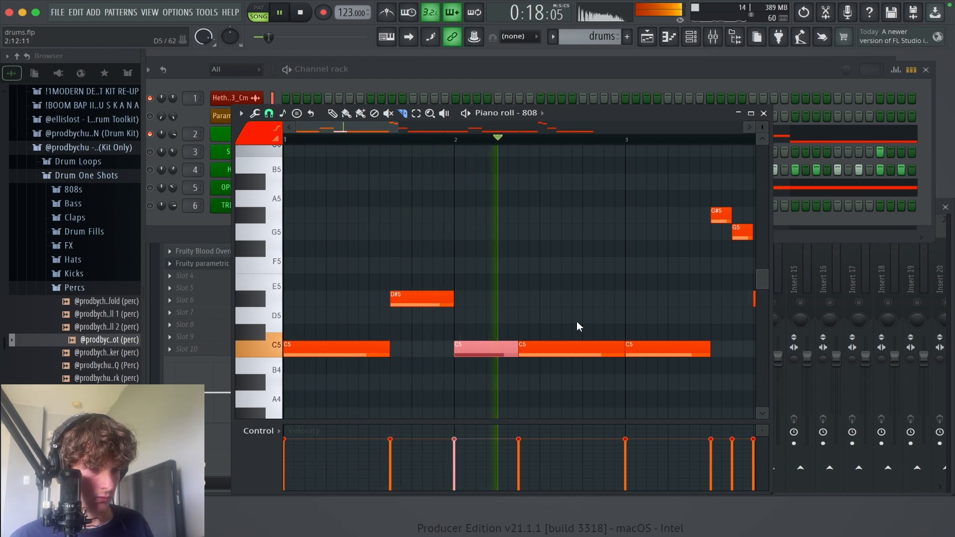
pyautogui.hscroll(2, 586, 320)
pyautogui.hscroll(6, 584, 280)
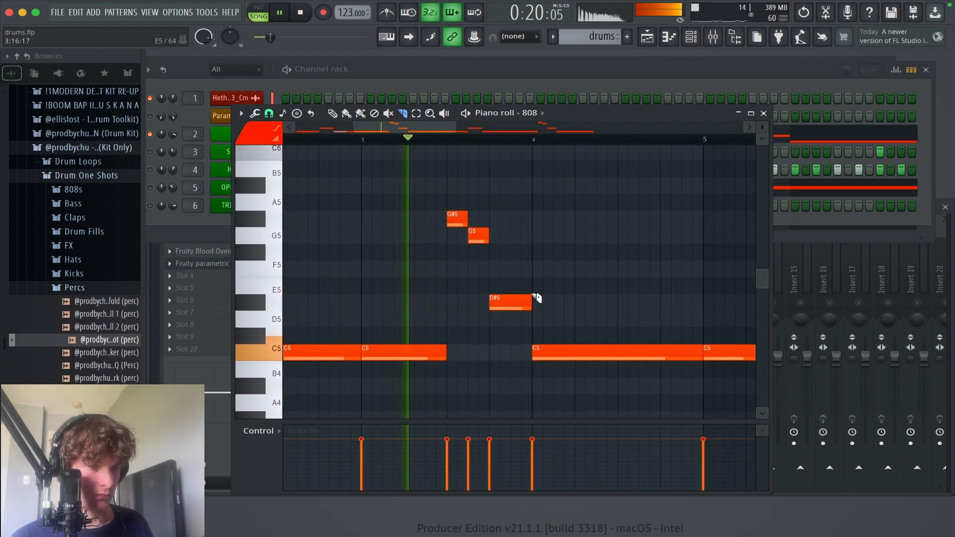
pyautogui.hscroll(3, 603, 283)
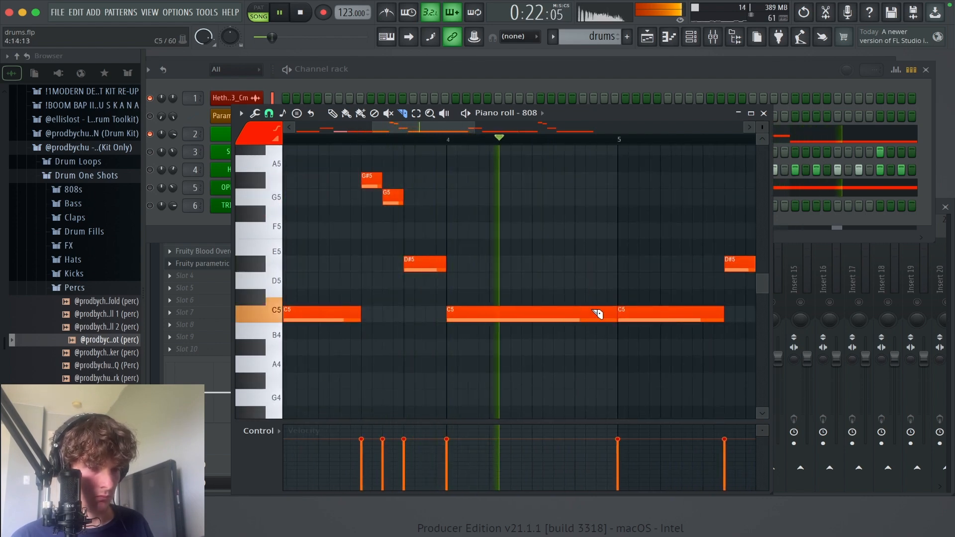
pyautogui.hscroll(5, 597, 314)
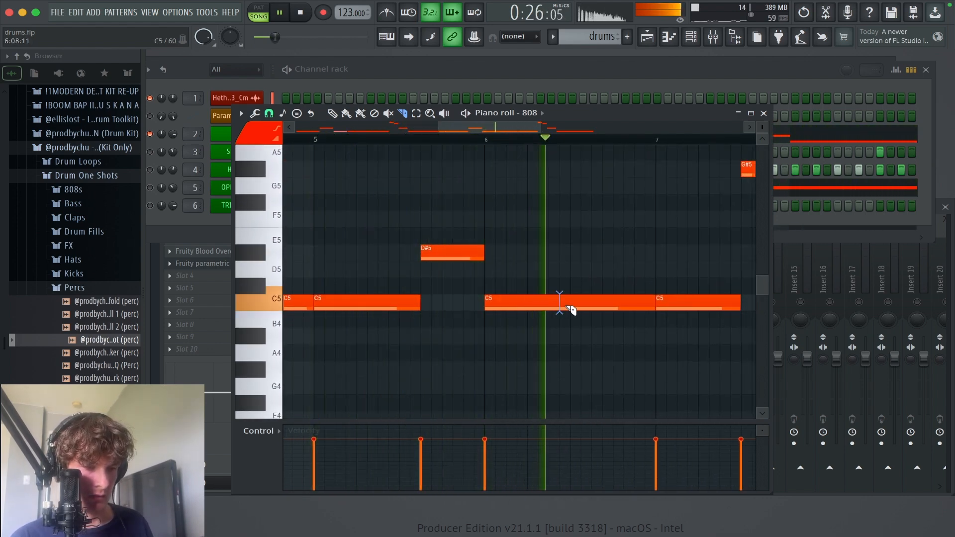
pyautogui.click(562, 304)
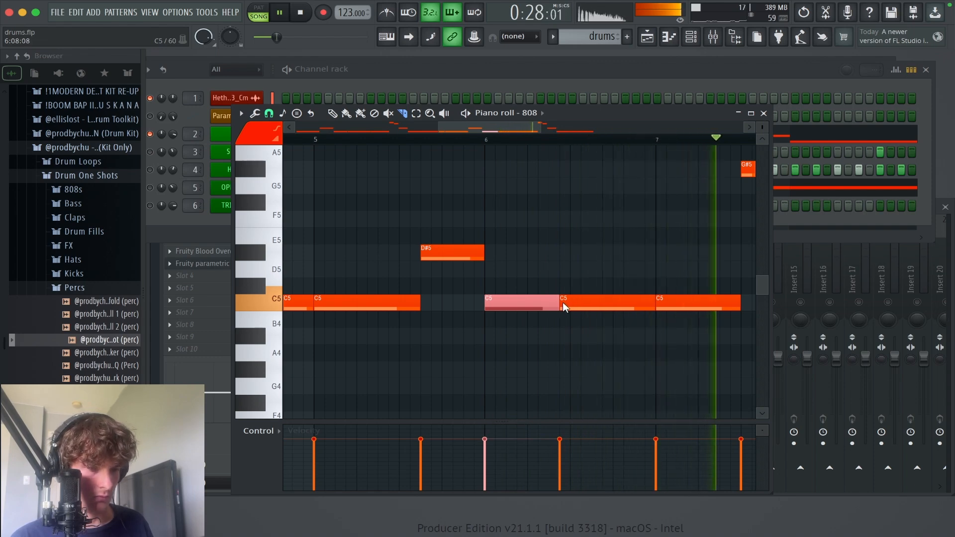
pyautogui.press('super+z')
pyautogui.click(550, 304)
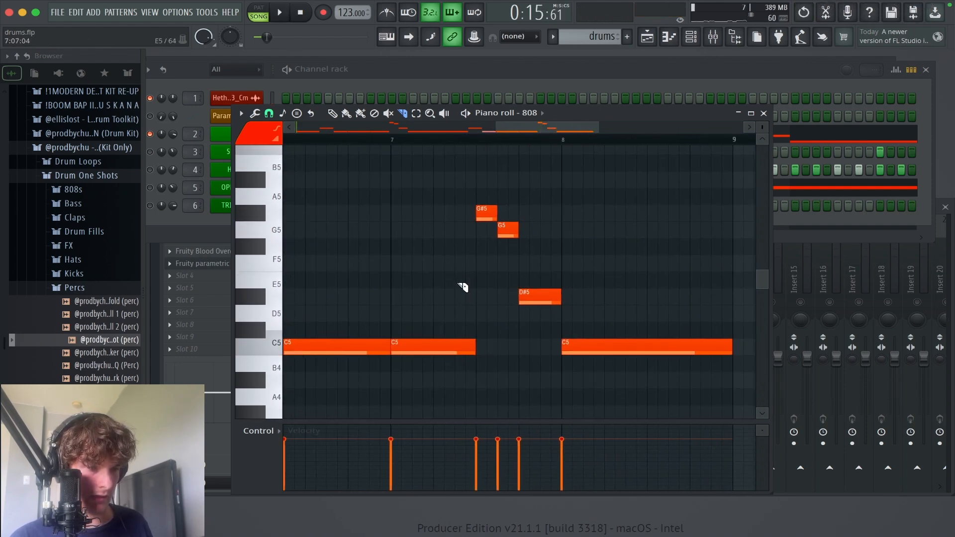
pyautogui.click(455, 348)
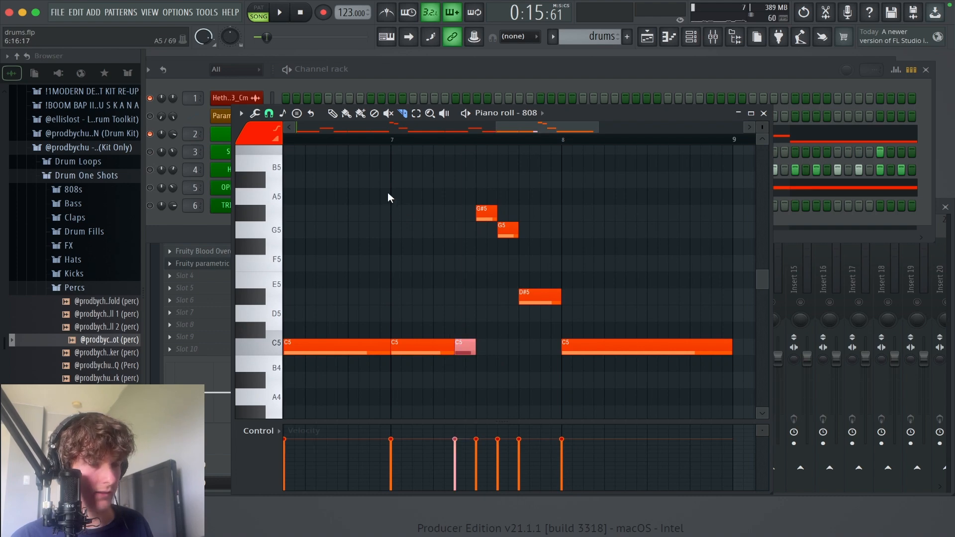
# Step: Play the 808 line from just before bar 7 into bar 8 and return to the Draw tool
pyautogui.click(367, 141)
pyautogui.press('space')
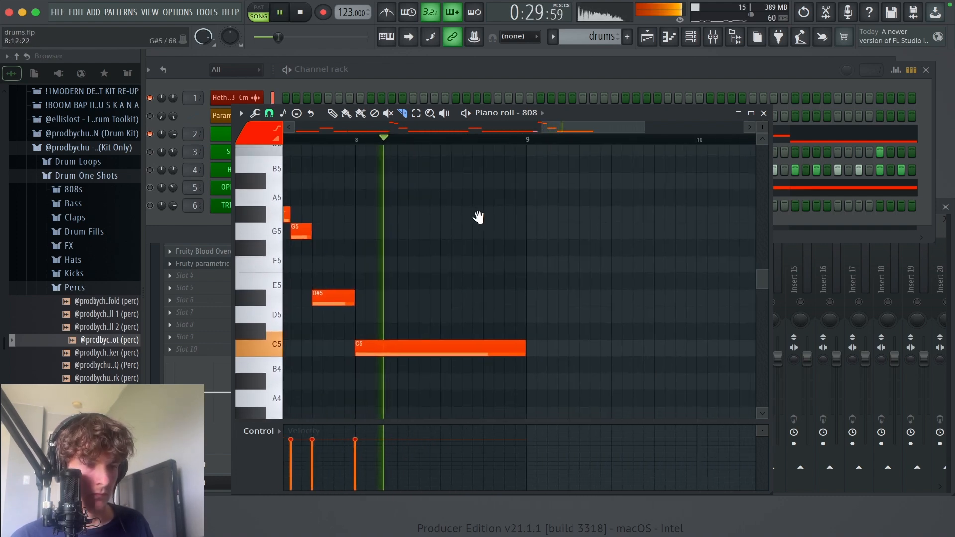
pyautogui.press('space')
pyautogui.keyDown('ctrl'); pyautogui.rightClick(501, 187); pyautogui.keyUp('ctrl')
pyautogui.press('p')
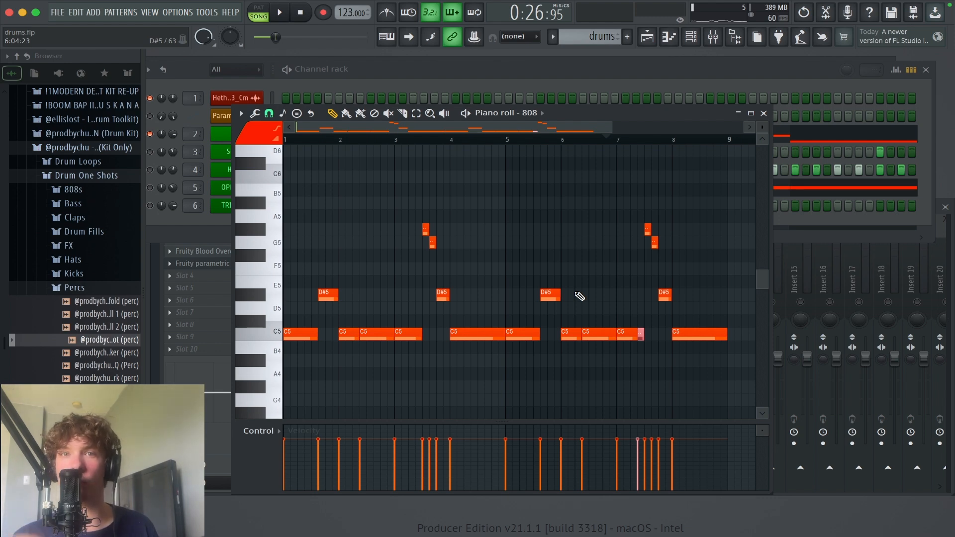
pyautogui.scroll(-1, 602, 298)
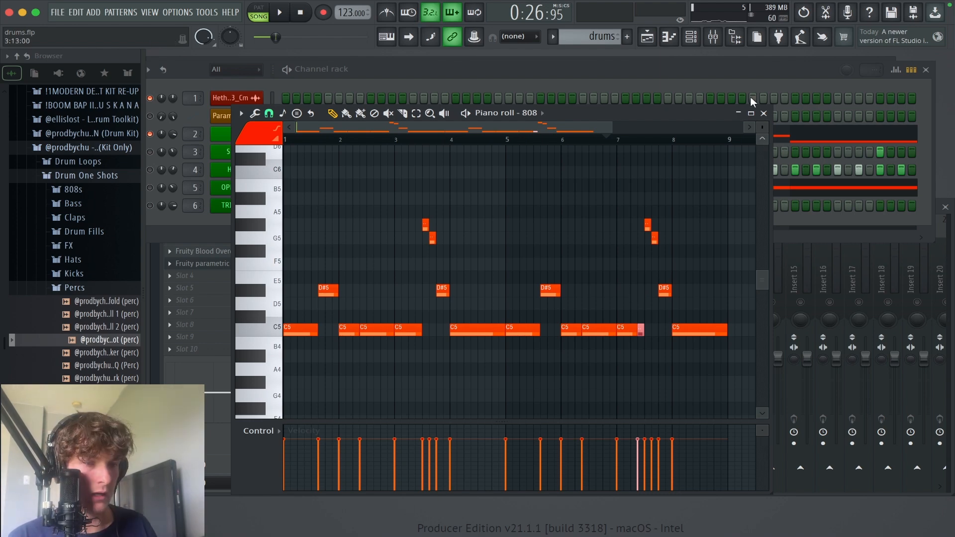
# Step: Close the piano roll, play the drums pattern in the playlist from bar 9, and reopen the 808 notes
pyautogui.click(764, 114)
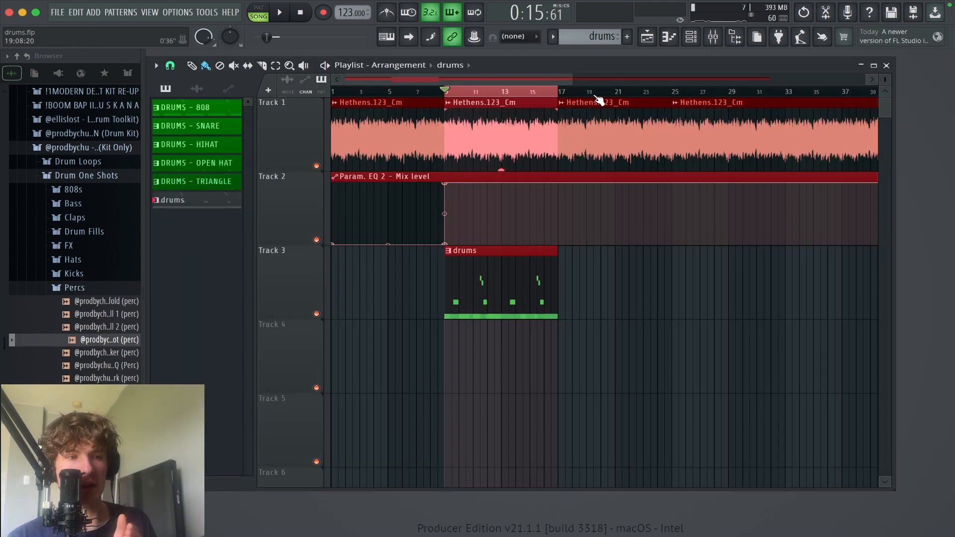
pyautogui.press('space')
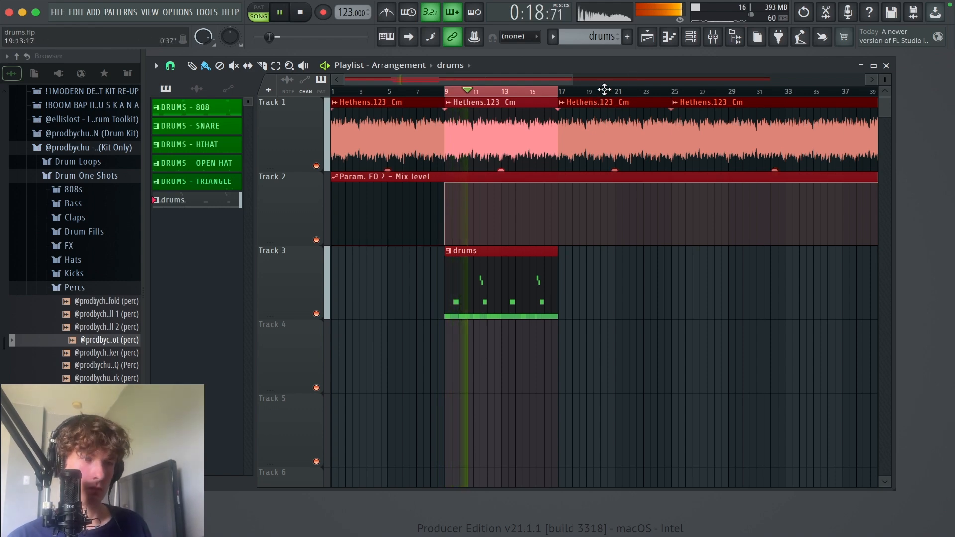
pyautogui.click(691, 38)
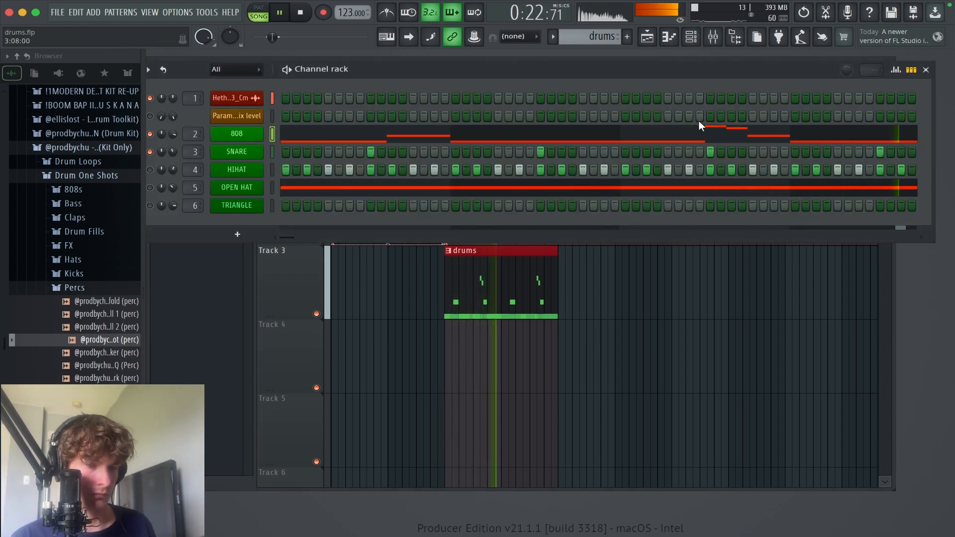
pyautogui.press('space')
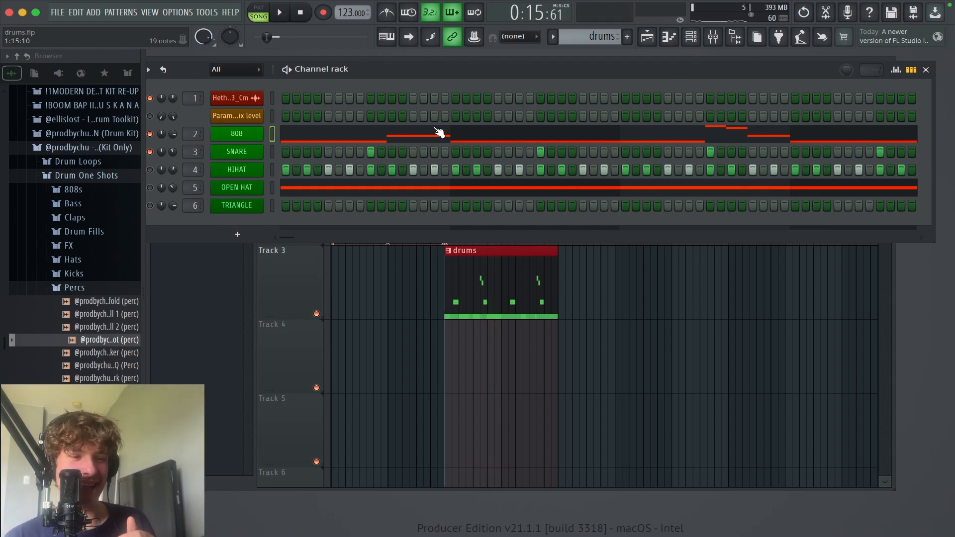
pyautogui.click(690, 136)
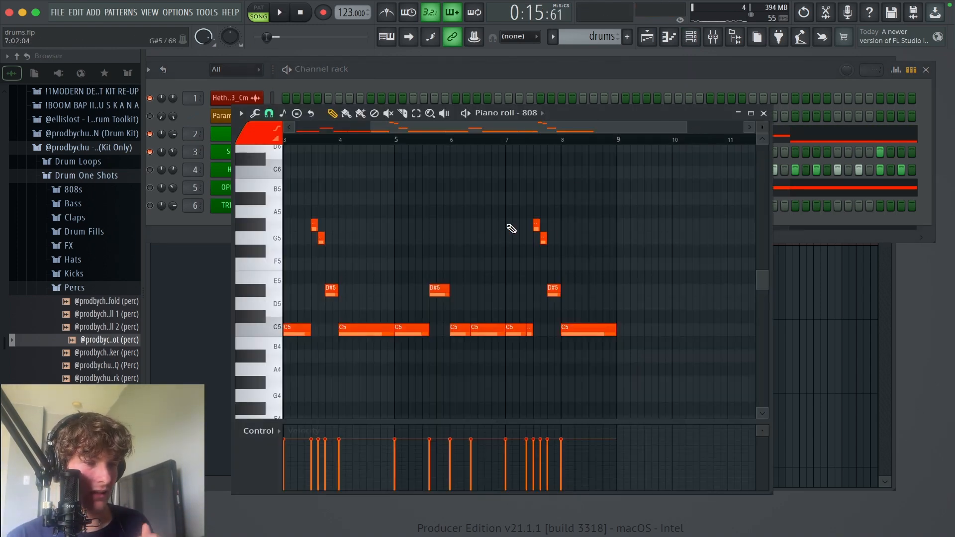
# Step: Extend bar 3's G#5 note back to step 7 and shorten the preceding C5 note to end where it starts
pyautogui.moveTo(510, 224); pyautogui.dragTo(624, 217)
pyautogui.moveTo(542, 332); pyautogui.dragTo(342, 130)
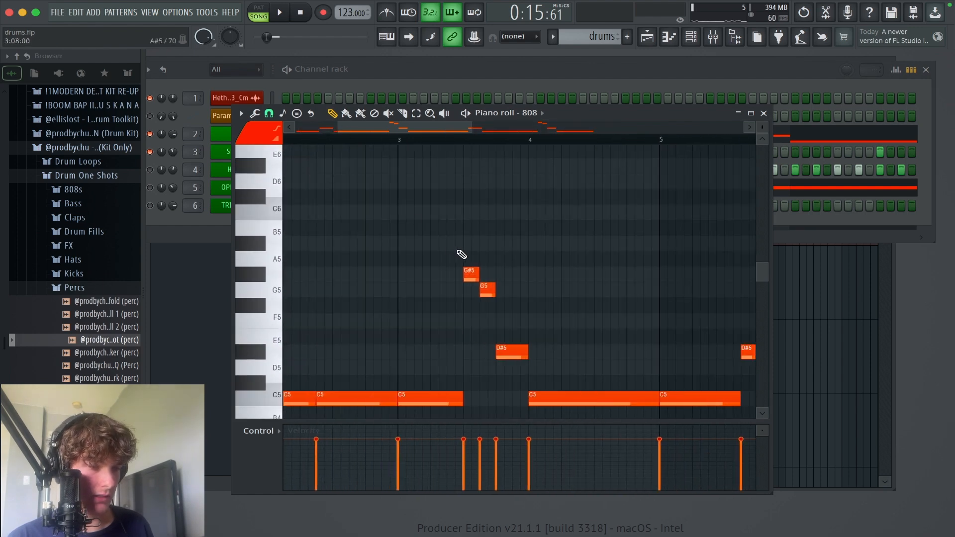
pyautogui.moveTo(461, 254); pyautogui.dragTo(483, 179)
pyautogui.moveTo(614, 358); pyautogui.dragTo(504, 193)
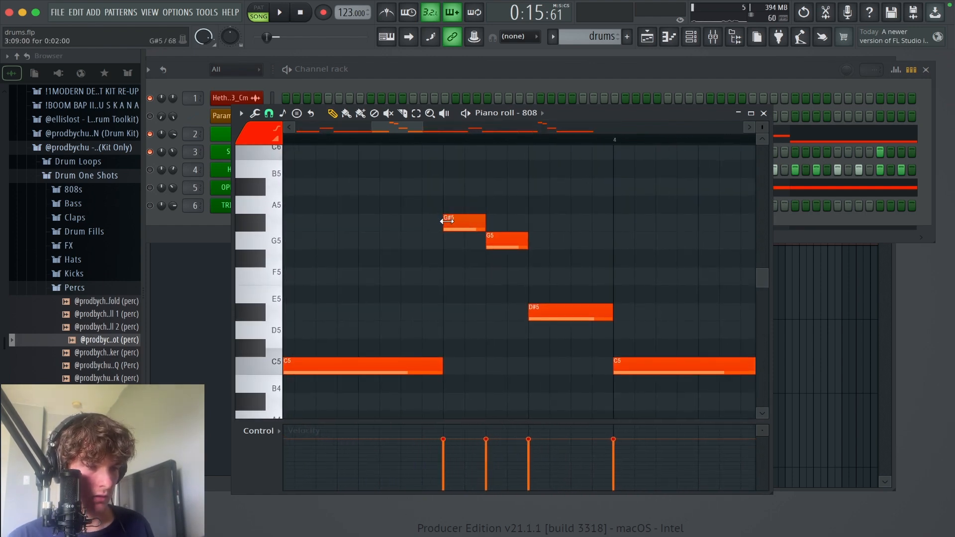
pyautogui.moveTo(456, 222)
pyautogui.mouseDown()
pyautogui.moveTo(425, 226)
pyautogui.moveTo(452, 224)
pyautogui.mouseUp()
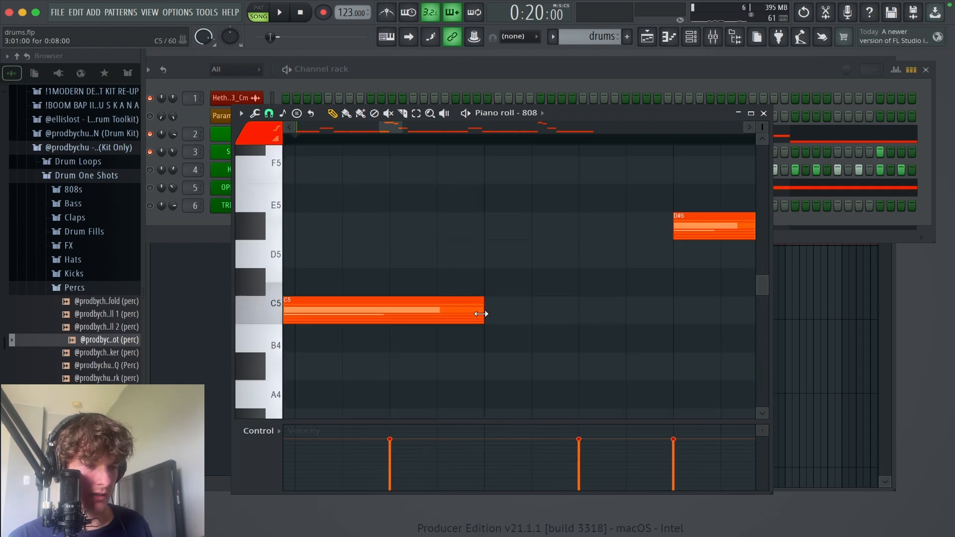
pyautogui.moveTo(483, 314); pyautogui.dragTo(385, 312)
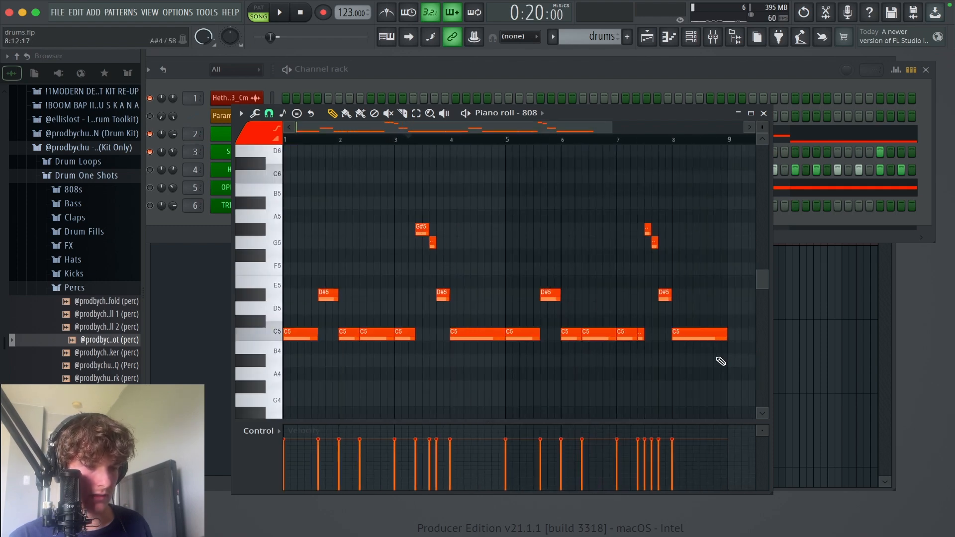
# Step: Trim bar 7's G#5 note to start at step 10 and extend the preceding C5 note to meet it
pyautogui.scroll(2, 596, 141)
pyautogui.scroll(3, 596, 142)
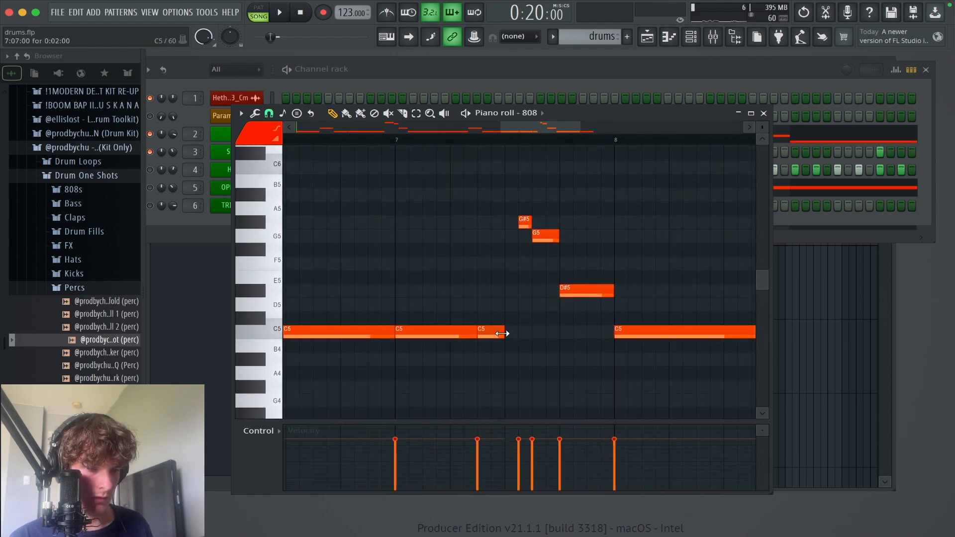
pyautogui.moveTo(510, 335); pyautogui.dragTo(521, 333)
# Step: Play the full eight-bar 808 line twice to judge the edits in bars 3 and 7, and stop playback
pyautogui.press('space')
pyautogui.scroll(-5, 473, 277)
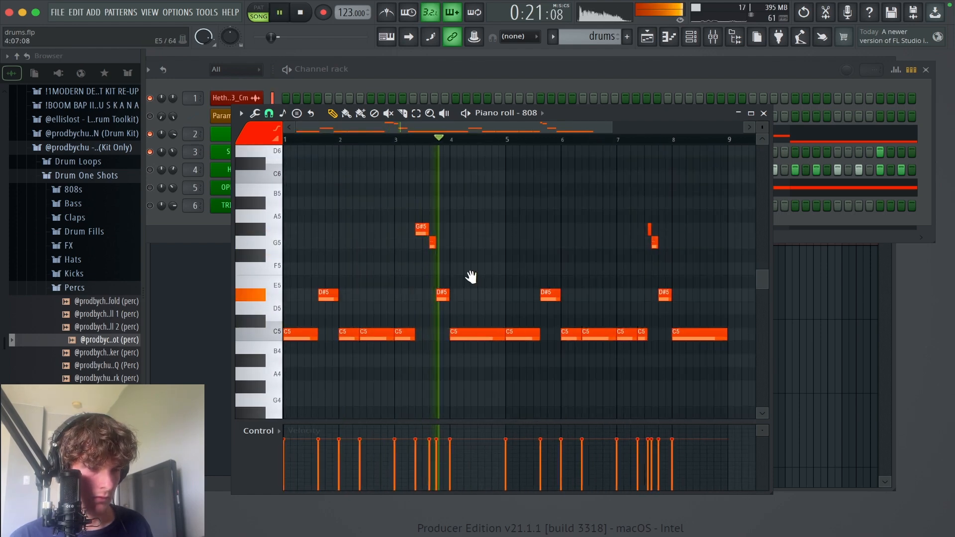
pyautogui.moveTo(471, 277); pyautogui.dragTo(471, 259)
pyautogui.press('space')
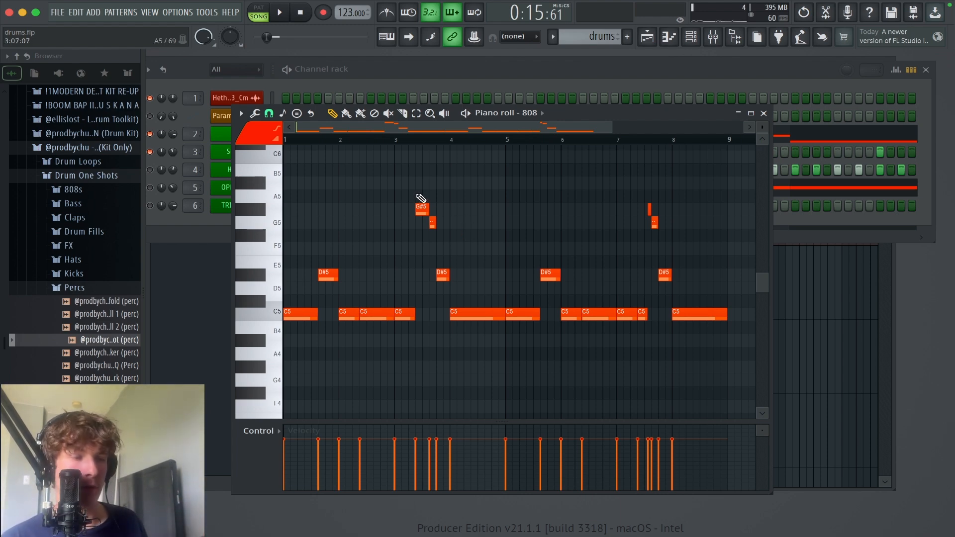
pyautogui.press('space')
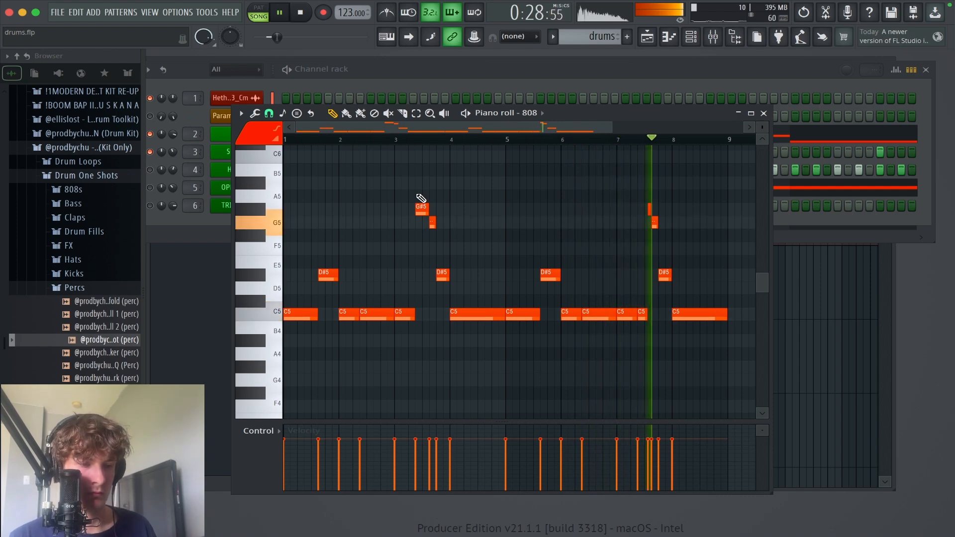
pyautogui.press('space')
# Step: Delete the G#5 note in bar 7 and extend the preceding C5 note to the start of the G5 note at step 11
pyautogui.rightClick(650, 209)
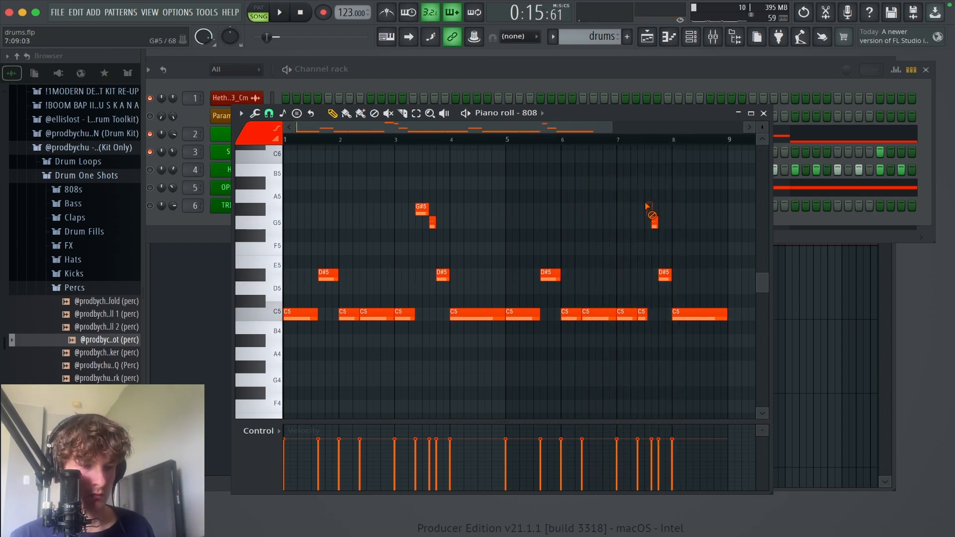
pyautogui.moveTo(659, 352); pyautogui.dragTo(589, 212)
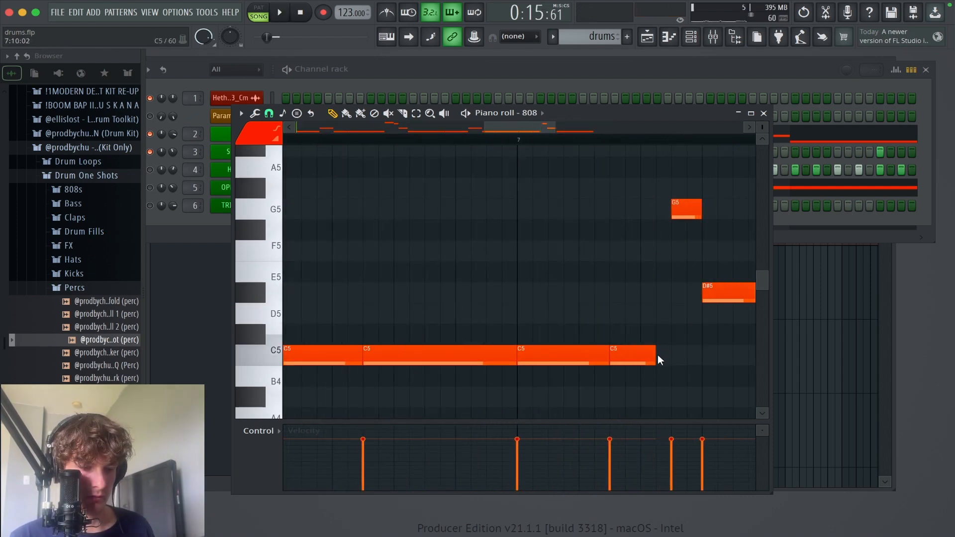
pyautogui.moveTo(664, 355); pyautogui.dragTo(680, 356)
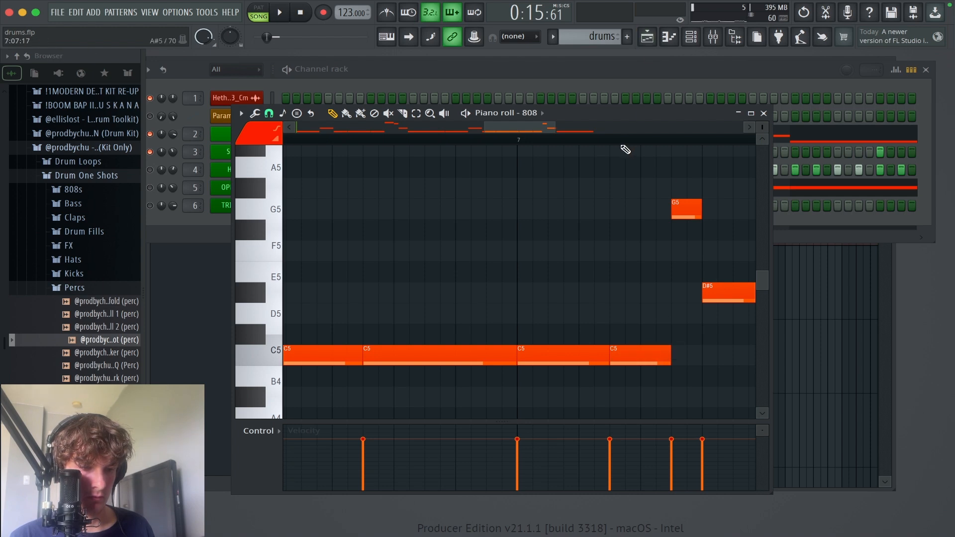
# Step: Play the 808 line from within bar 7, let it loop through the whole pattern, and stop playback
pyautogui.click(626, 141)
pyautogui.press('space')
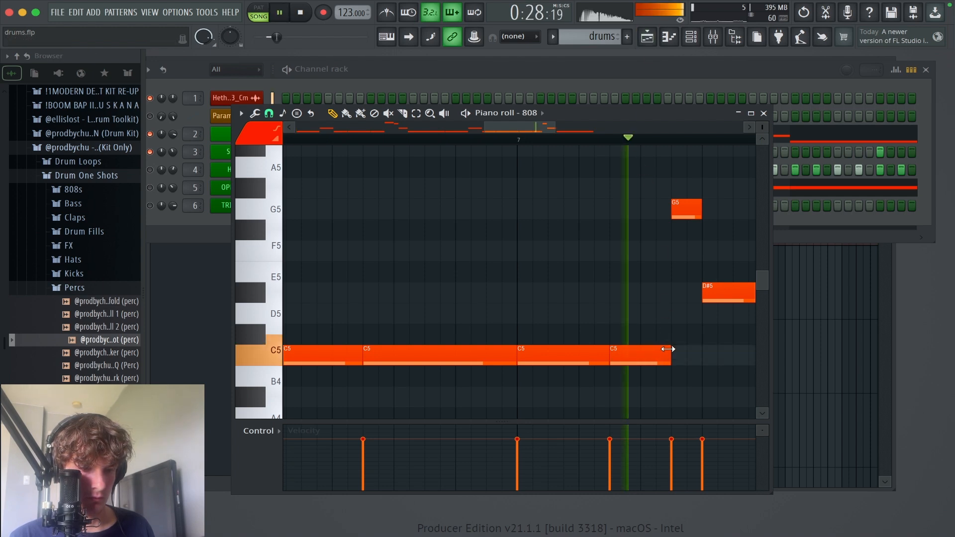
pyautogui.hscroll(3, 584, 130)
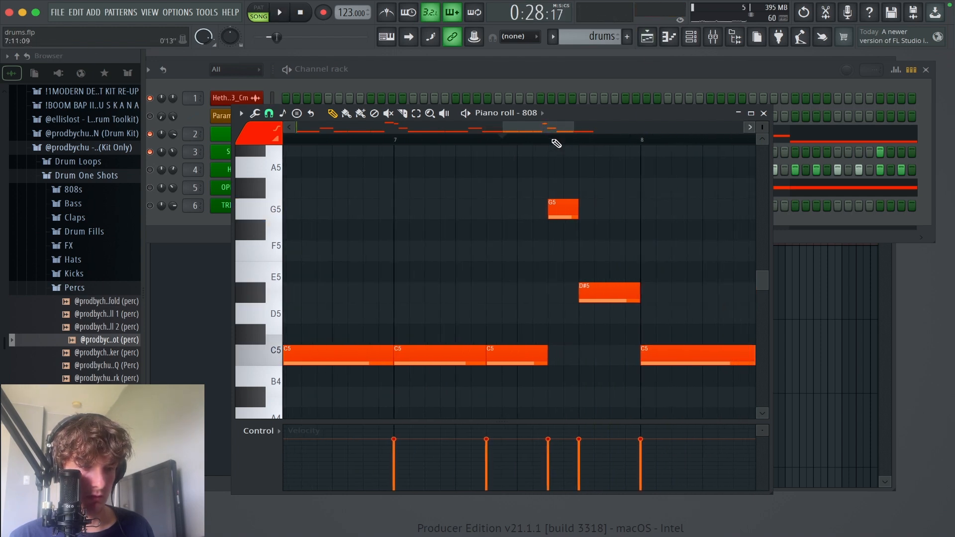
pyautogui.moveTo(521, 141)
pyautogui.mouseDown()
pyautogui.moveTo(293, 145)
pyautogui.moveTo(426, 143)
pyautogui.mouseUp()
pyautogui.press('space')
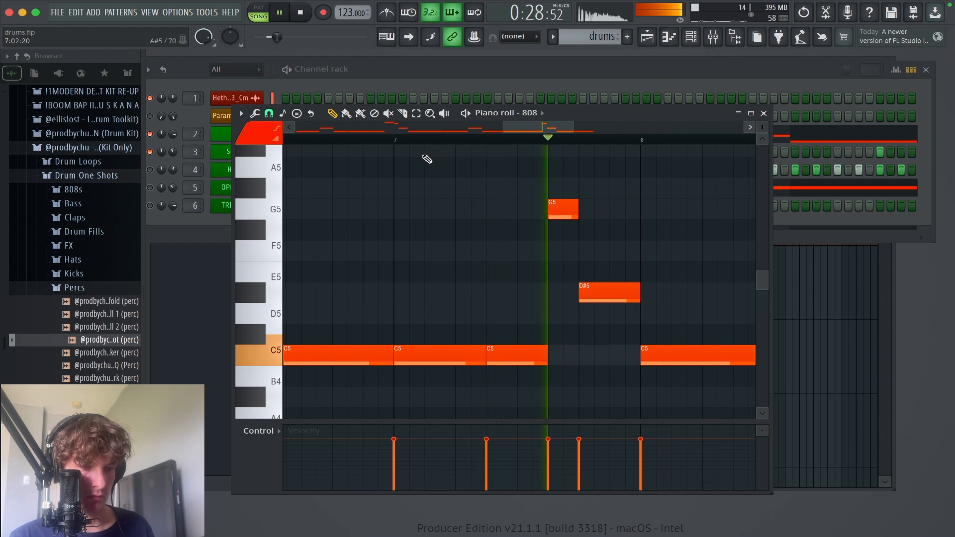
pyautogui.keyDown('ctrl'); pyautogui.rightClick(472, 229); pyautogui.keyUp('ctrl')
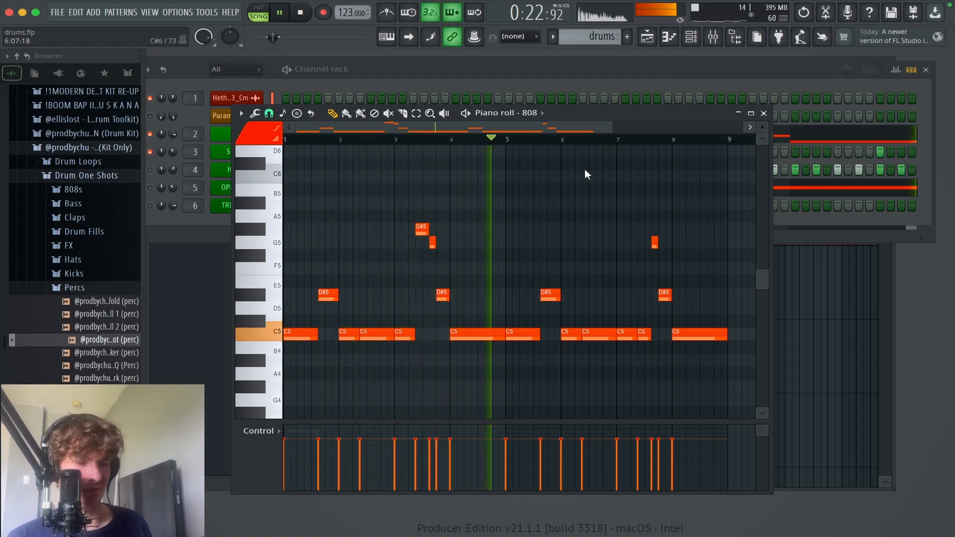
pyautogui.press('space')
# Step: Close the 808 piano roll and open the SNARE channel's notes in the piano roll
pyautogui.click(764, 114)
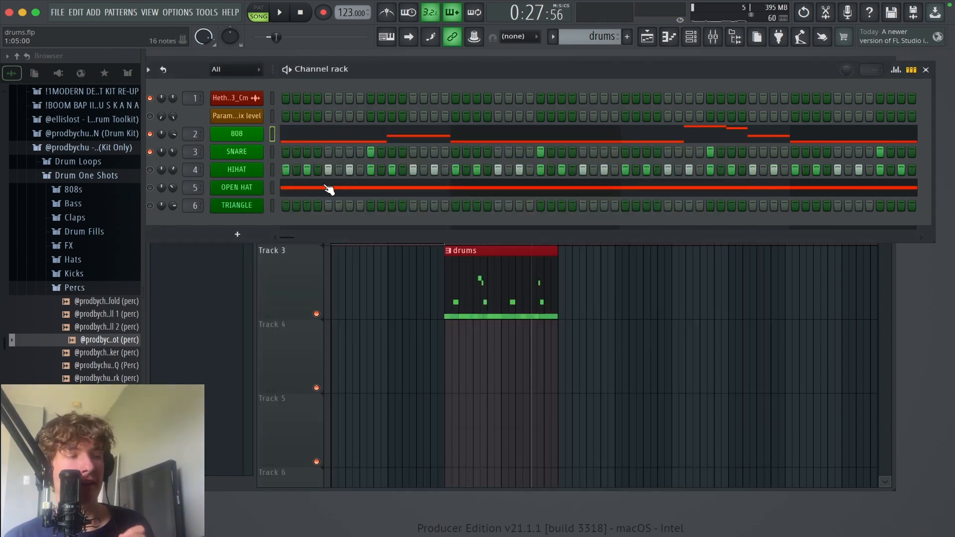
pyautogui.rightClick(256, 157)
pyautogui.click(330, 152)
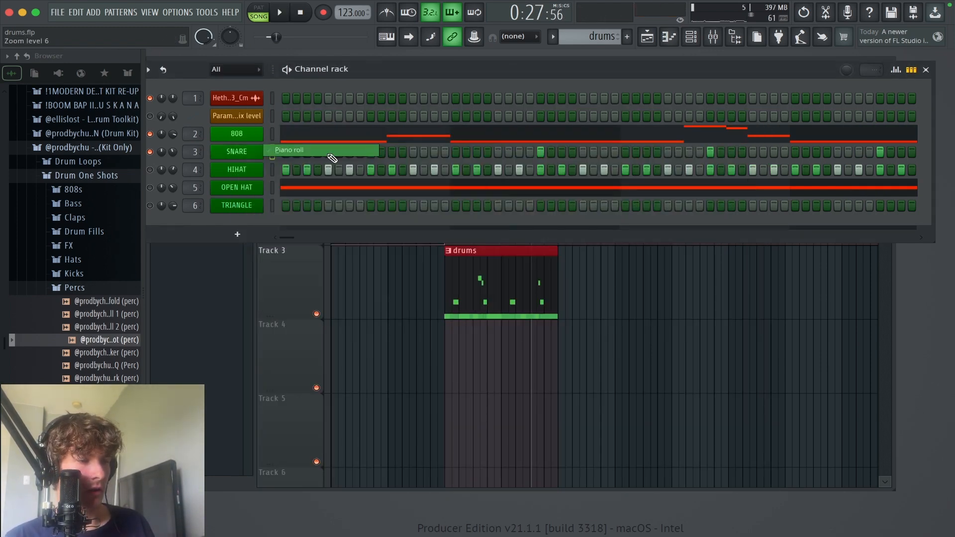
pyautogui.scroll(-3, 378, 313)
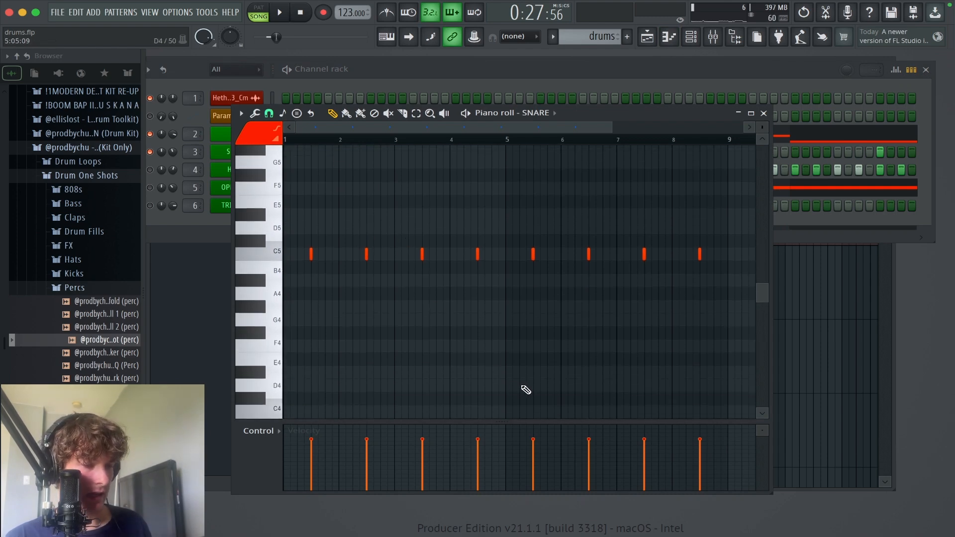
pyautogui.moveTo(481, 293); pyautogui.dragTo(140, 132)
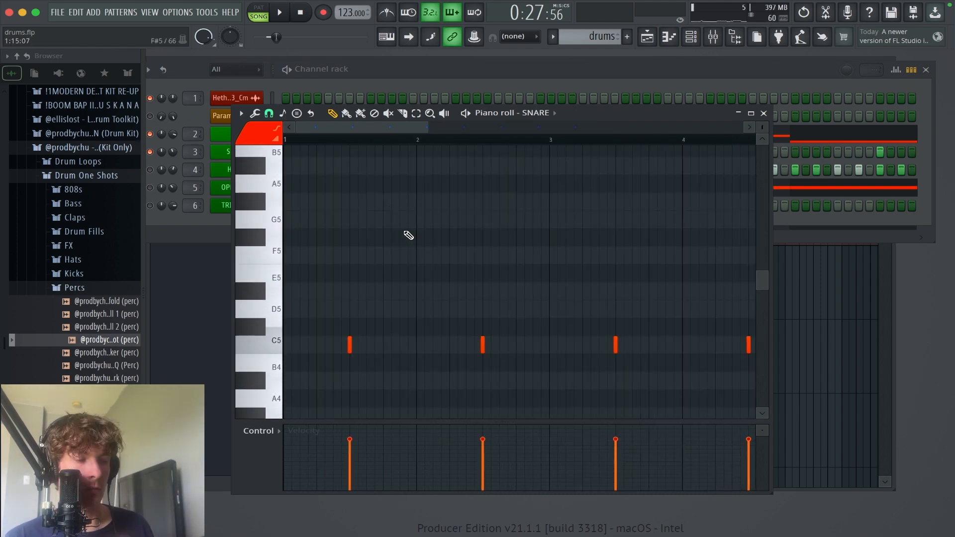
# Step: Add one-step C5 snare notes on the first step of bar 2 and the first step of bar 1
pyautogui.scroll(-2, 428, 219)
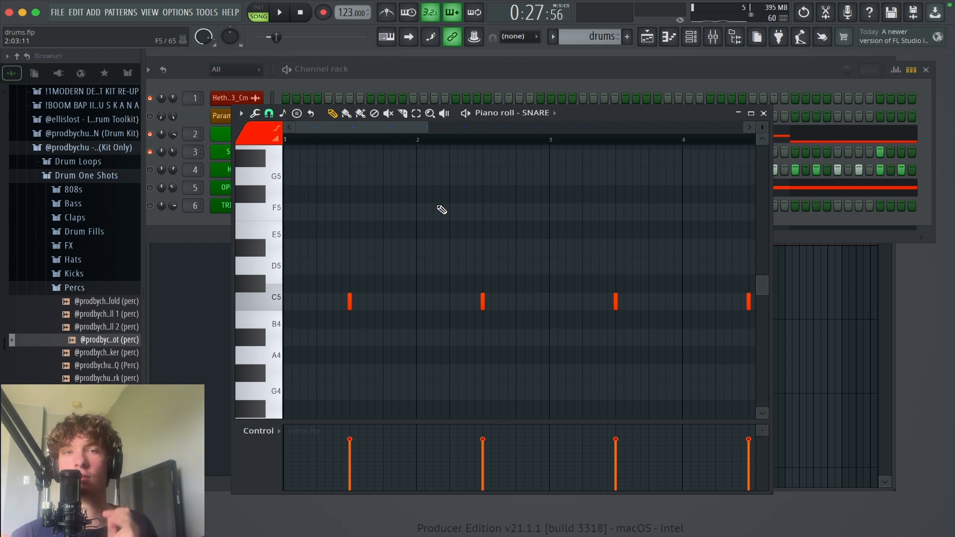
pyautogui.scroll(-1, 529, 235)
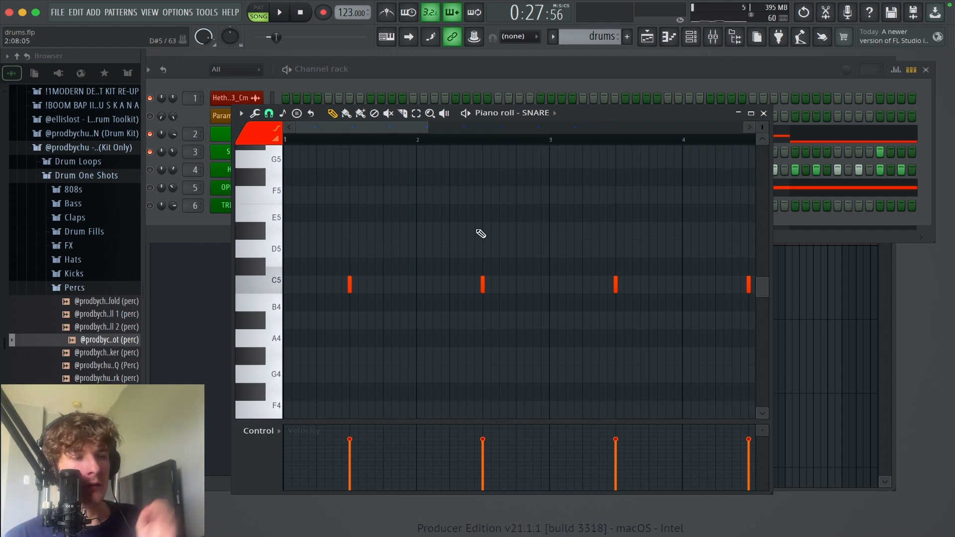
pyautogui.moveTo(512, 168); pyautogui.dragTo(282, 365)
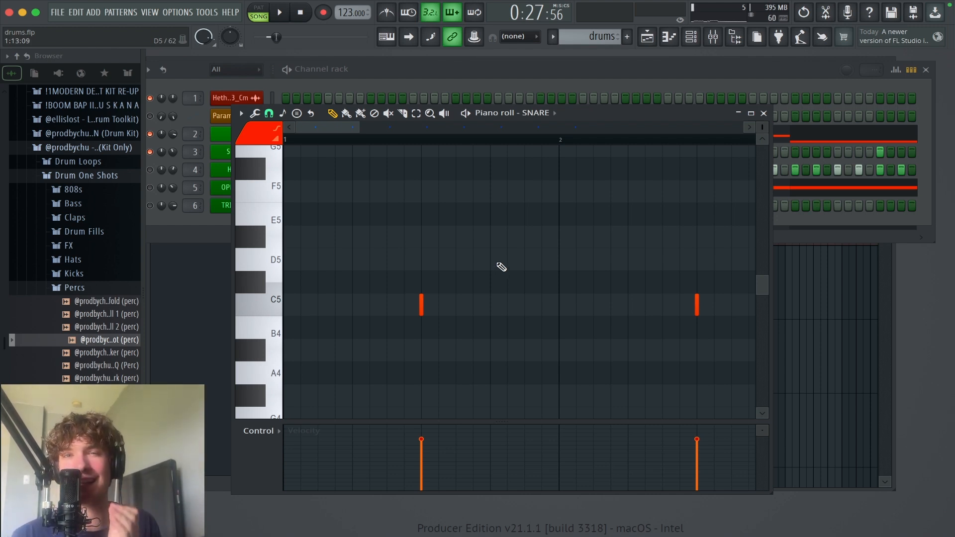
pyautogui.scroll(1, 516, 291)
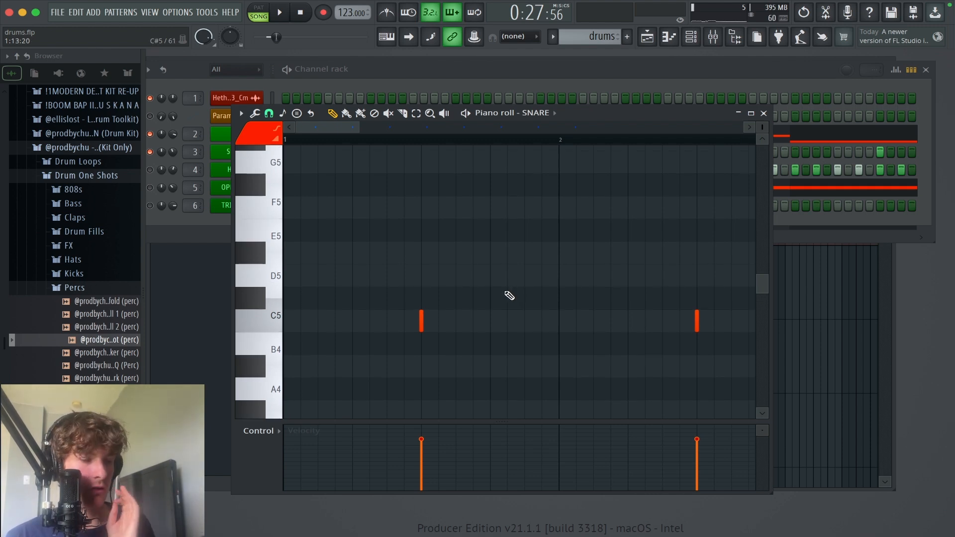
pyautogui.click(560, 322)
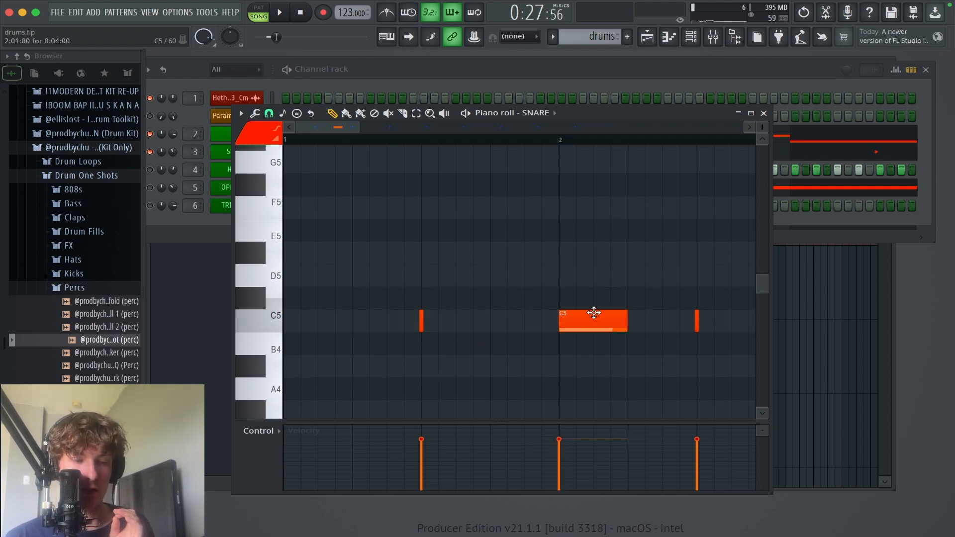
pyautogui.click(631, 325)
pyautogui.rightClick(634, 323)
pyautogui.moveTo(620, 325); pyautogui.dragTo(527, 331)
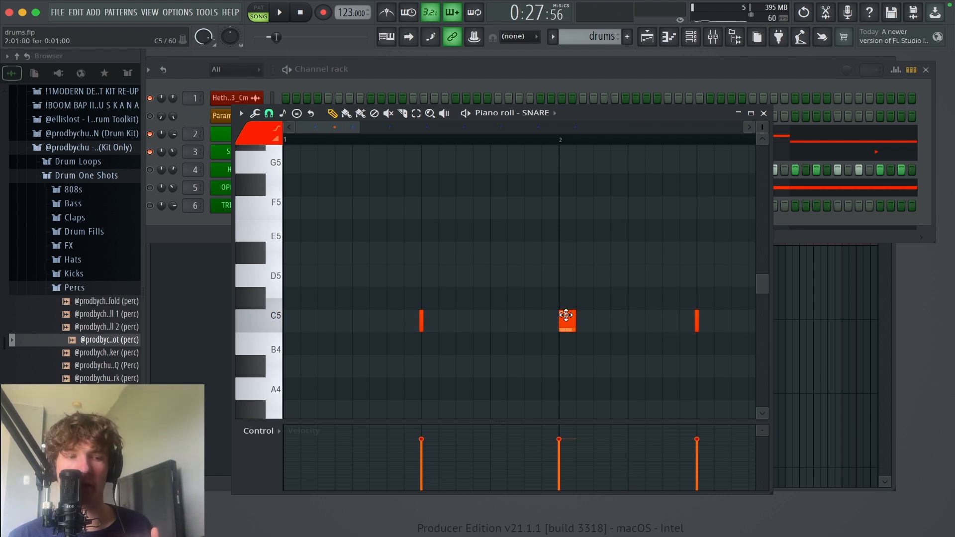
pyautogui.click(292, 320)
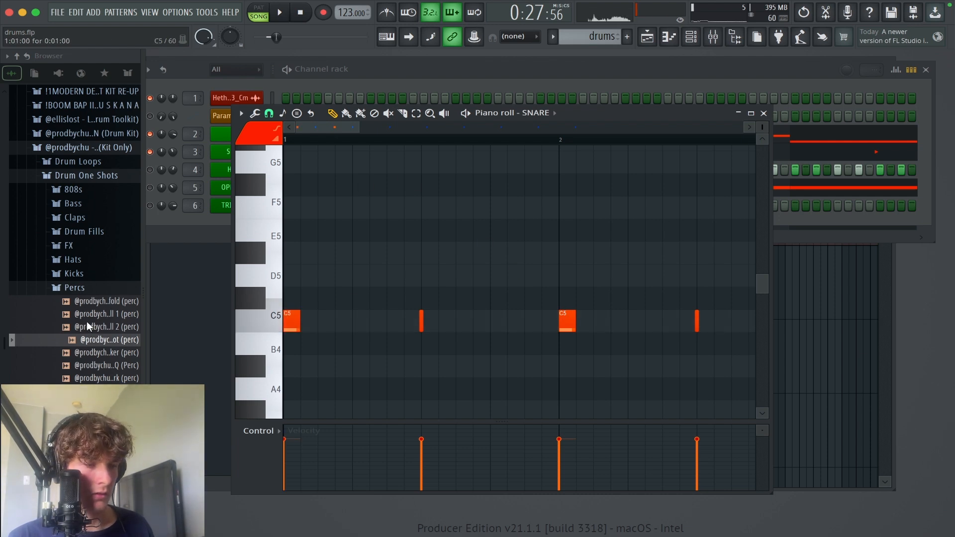
# Step: Play the drums from bar 1 with the added downbeat snares, stop playback, and delete both added notes
pyautogui.click(313, 139)
pyautogui.press('space')
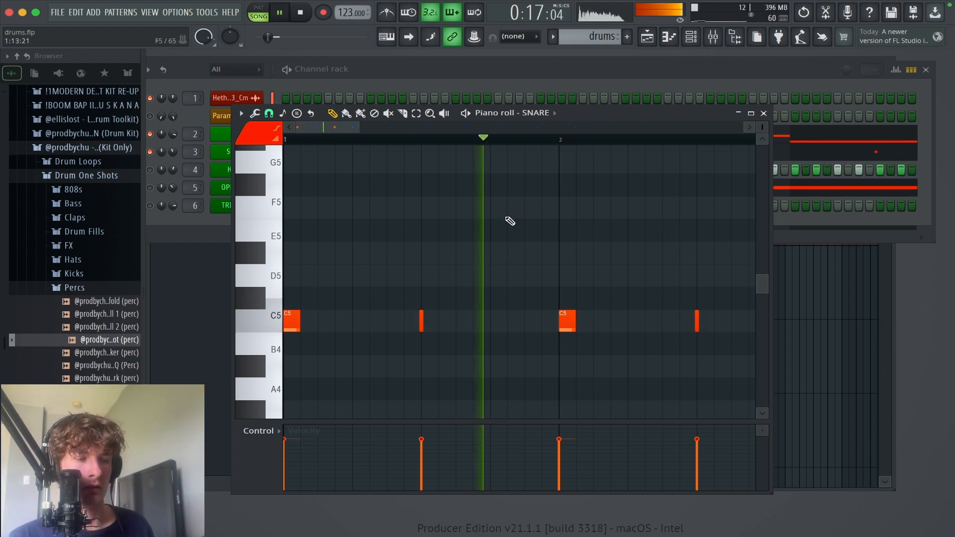
pyautogui.press('space')
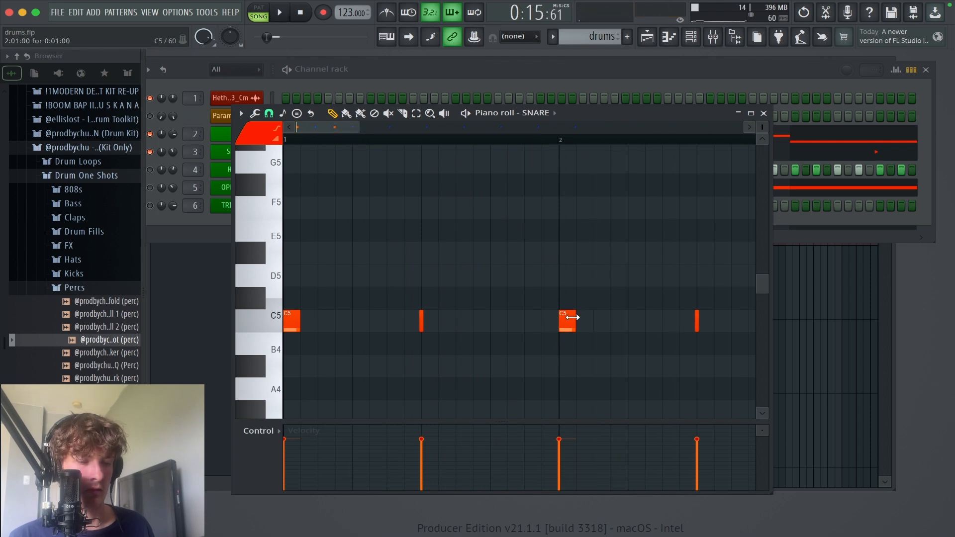
pyautogui.rightClick(570, 317)
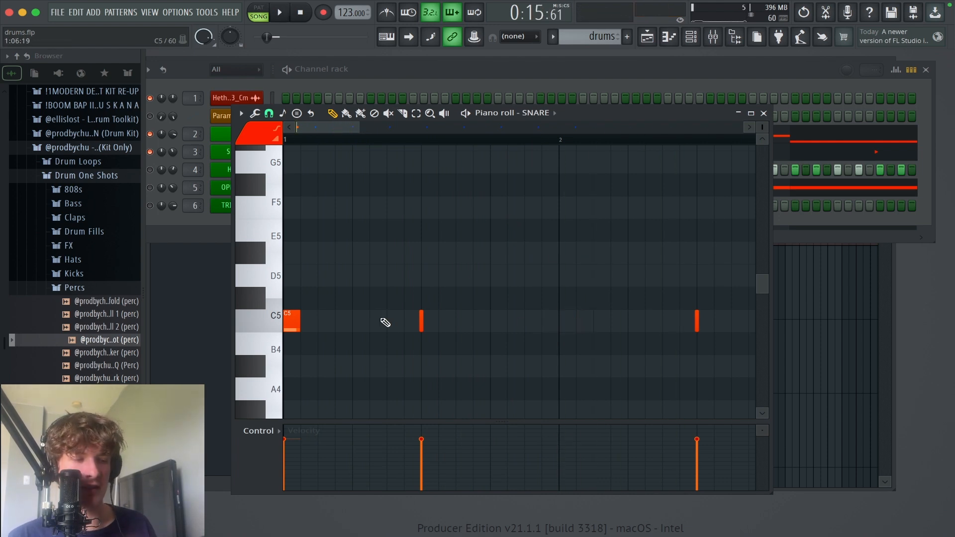
pyautogui.rightClick(297, 321)
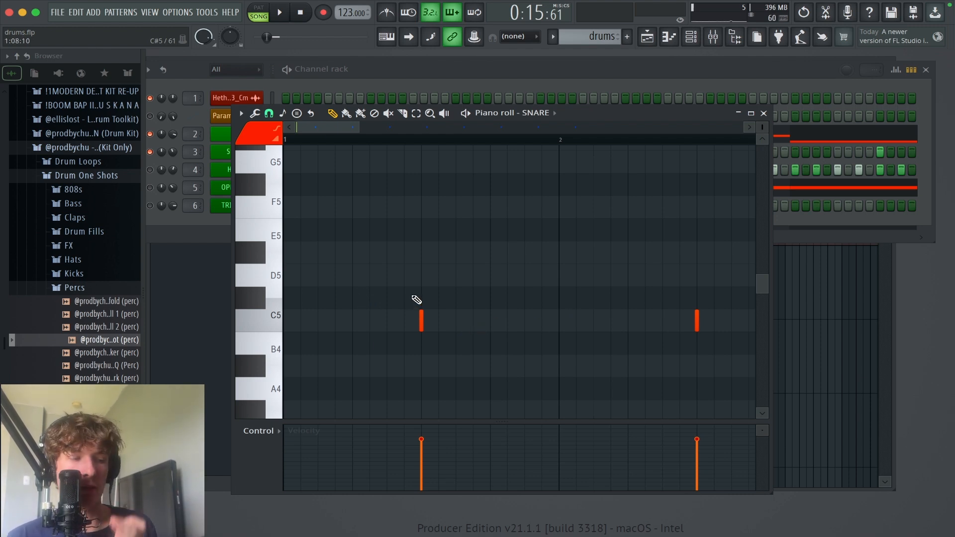
# Step: Play the beginning of bar 1 in the snare pattern and stop playback
pyautogui.moveTo(400, 306); pyautogui.dragTo(428, 303)
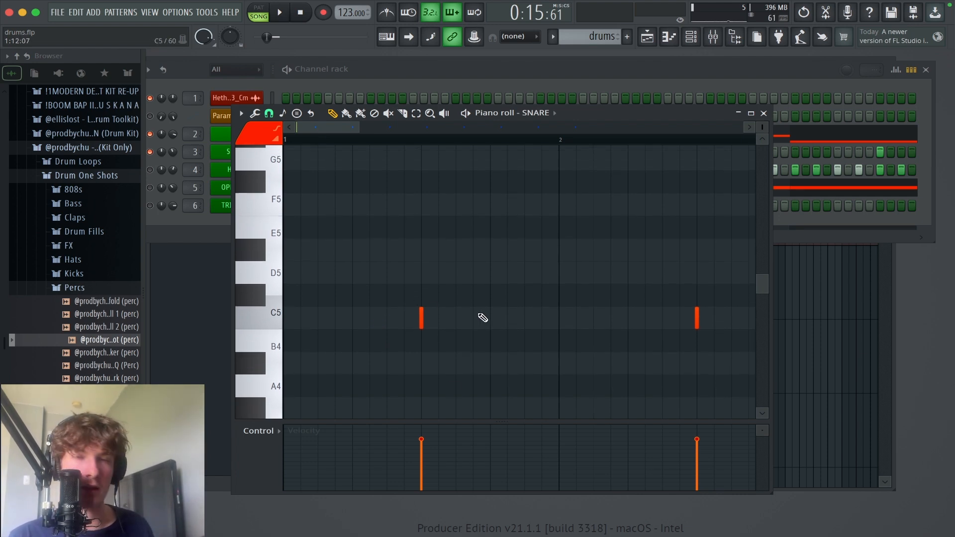
pyautogui.press('space')
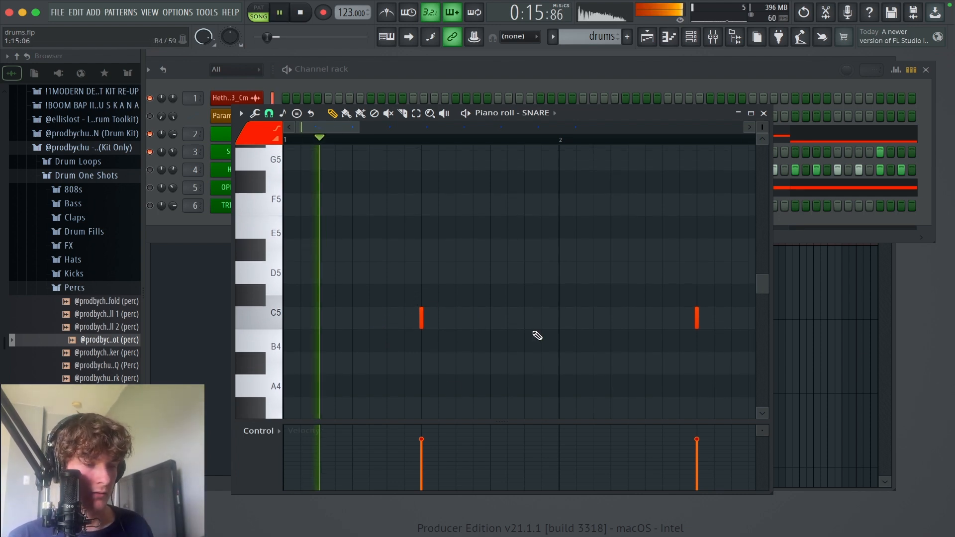
pyautogui.press('space')
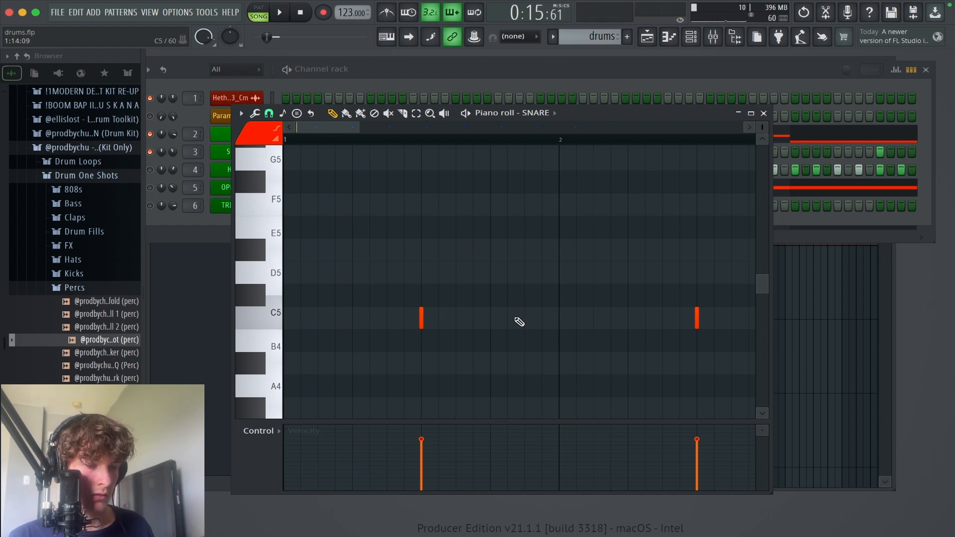
pyautogui.click(526, 318)
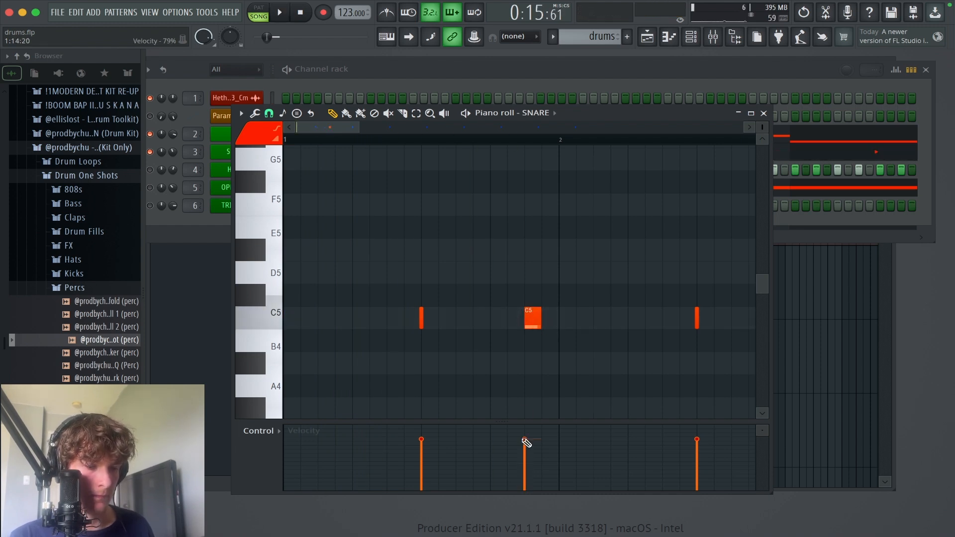
pyautogui.moveTo(524, 441); pyautogui.dragTo(524, 469)
pyautogui.rightClick(532, 324)
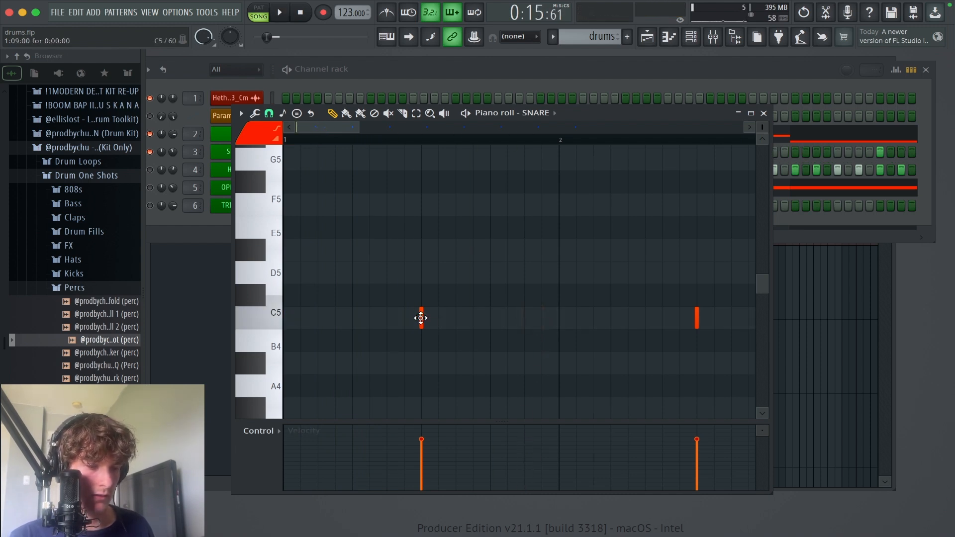
# Step: Add a short C5 snare note matching the existing hits at step 15 of bar 1 and lower its velocity to 33%
pyautogui.click(524, 318)
pyautogui.click(531, 449)
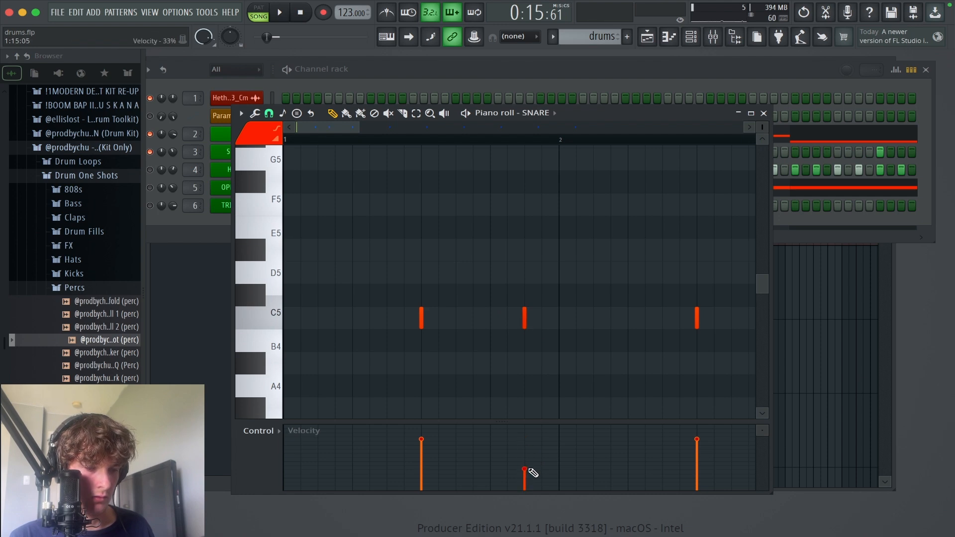
# Step: Play the snare pattern with its bar 1 ghost note, stop playback, and set that ghost note's velocity to 41%
pyautogui.press('space')
pyautogui.hscroll(2, 595, 290)
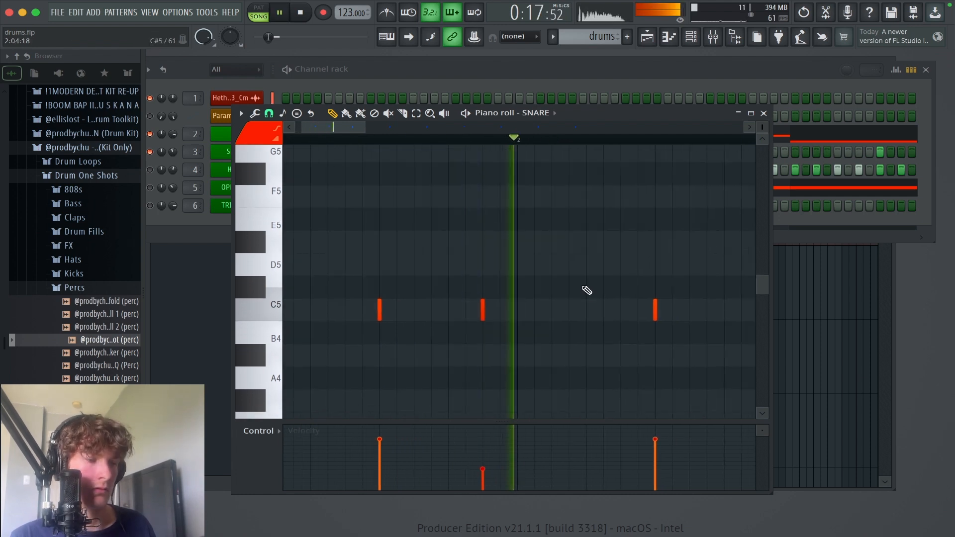
pyautogui.moveTo(587, 291); pyautogui.dragTo(508, 301)
pyautogui.press('space')
pyautogui.moveTo(536, 333); pyautogui.dragTo(590, 324)
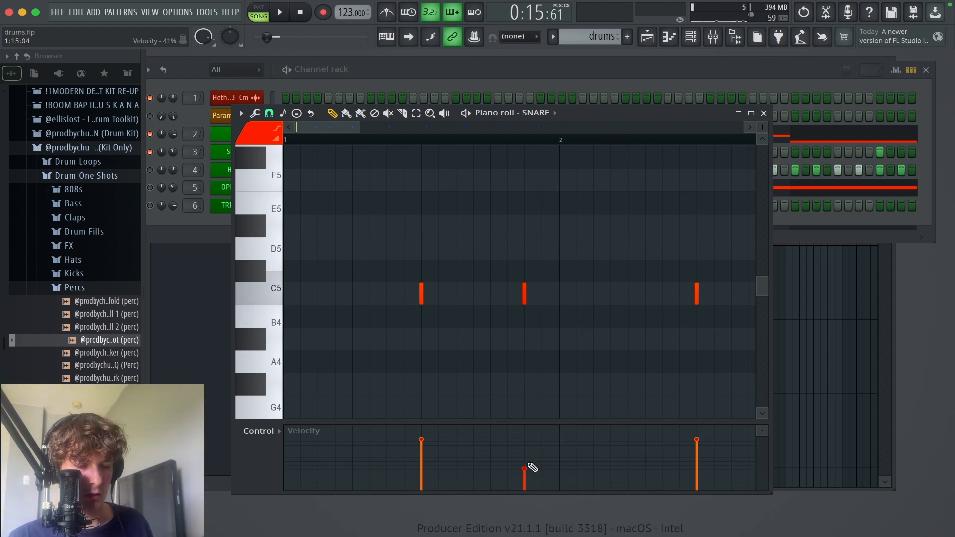
# Step: Replay the snare pattern and add short C5 ghost notes at steps 3 and 7 of bar 3, matching the bar 1 ghost note's velocity
pyautogui.press('space')
pyautogui.scroll(-5, 572, 352)
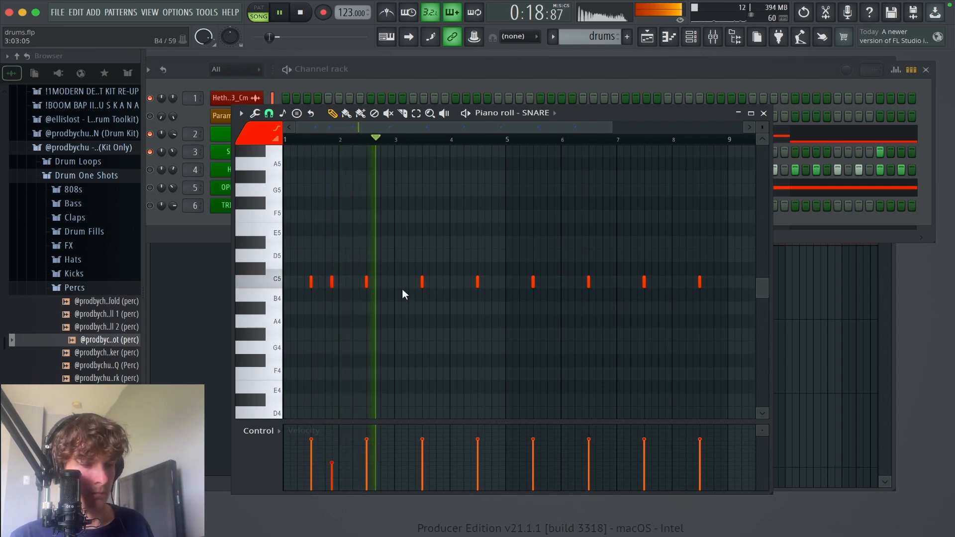
pyautogui.moveTo(511, 347); pyautogui.dragTo(500, 344)
pyautogui.press('space')
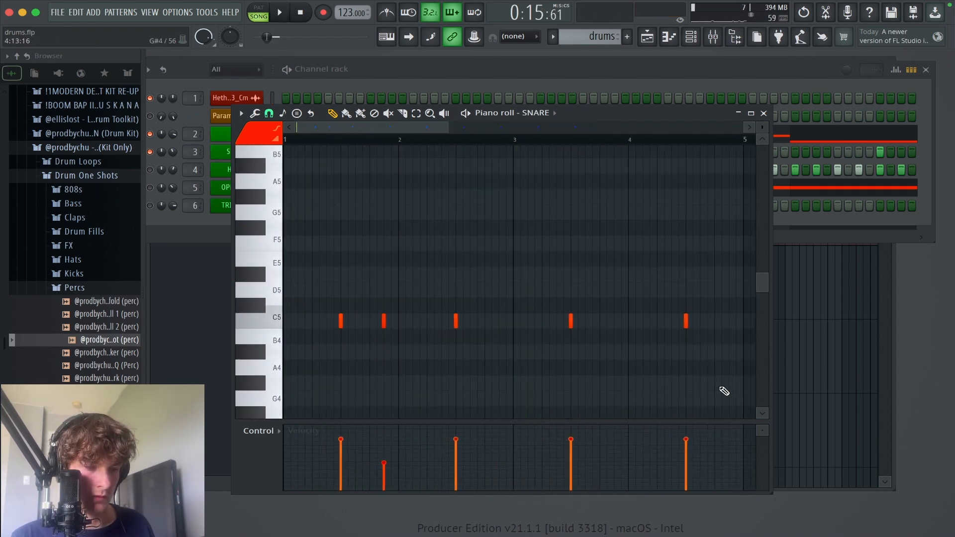
pyautogui.moveTo(709, 391); pyautogui.dragTo(417, 266)
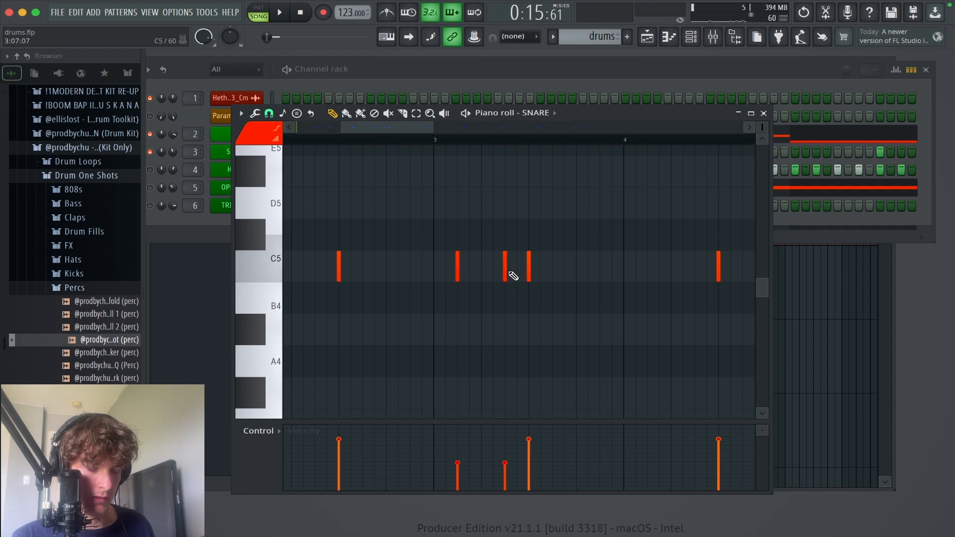
# Step: Play the snare pattern with the bar 3 ghost notes, stop playback, and delete all snare notes in bars 5 to 8
pyautogui.press('space')
pyautogui.keyDown('super'); pyautogui.rightClick(516, 310); pyautogui.keyUp('super')
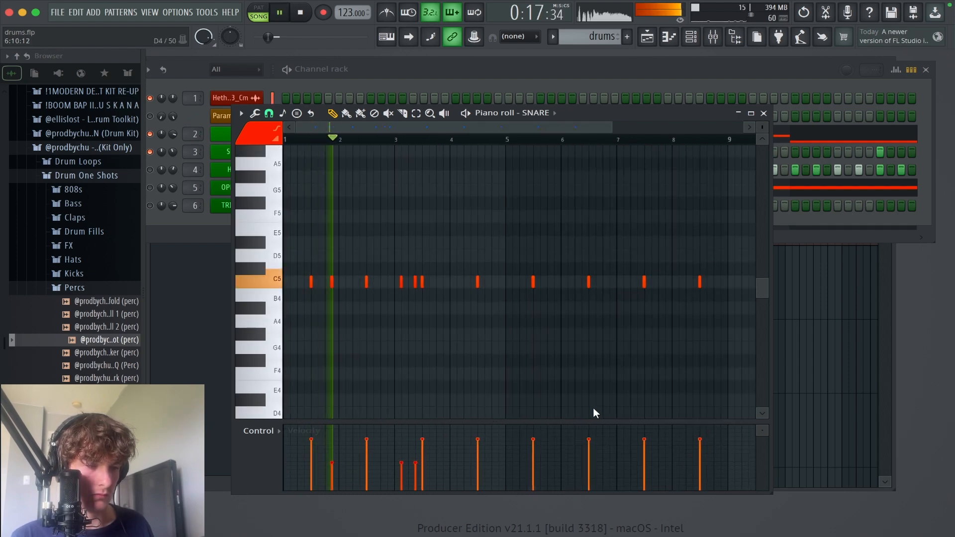
pyautogui.moveTo(579, 406); pyautogui.dragTo(237, 161)
pyautogui.moveTo(604, 279); pyautogui.dragTo(549, 275)
pyautogui.press('space')
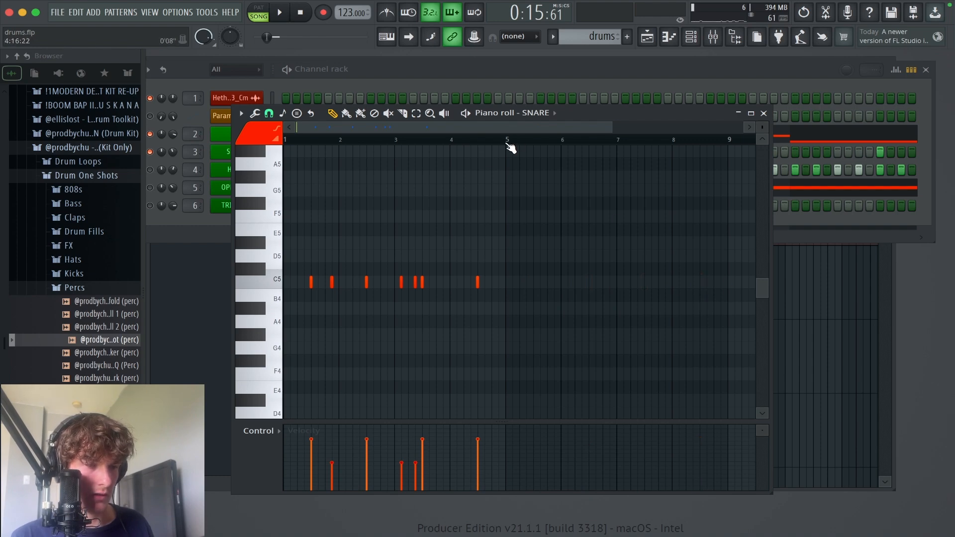
# Step: Duplicate the snare notes of bars 1 to 4 into bars 5 to 8 and delete the ghost note at step 3 of bar 7
pyautogui.hotkey('ctrl', 'b')
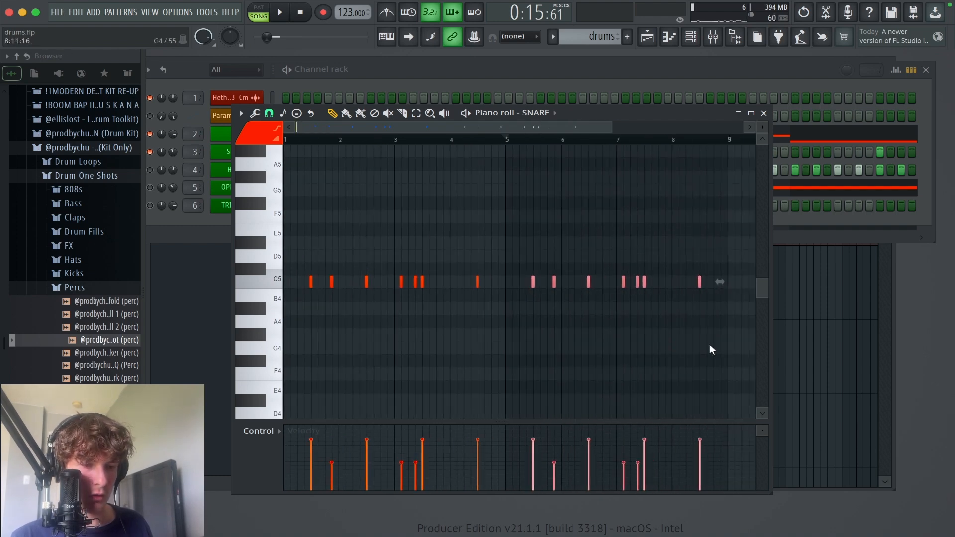
pyautogui.moveTo(710, 354); pyautogui.dragTo(380, 107)
pyautogui.moveTo(713, 399); pyautogui.dragTo(535, 207)
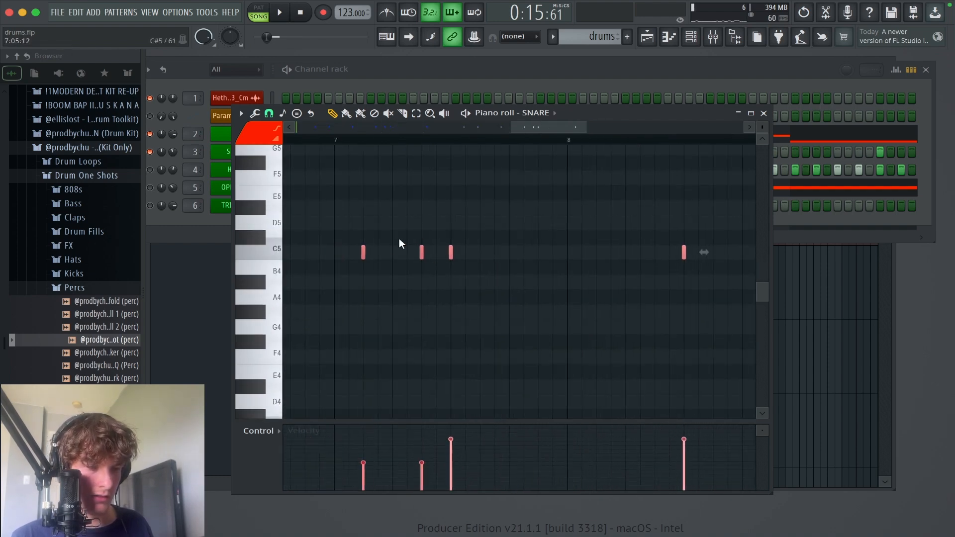
pyautogui.rightClick(362, 254)
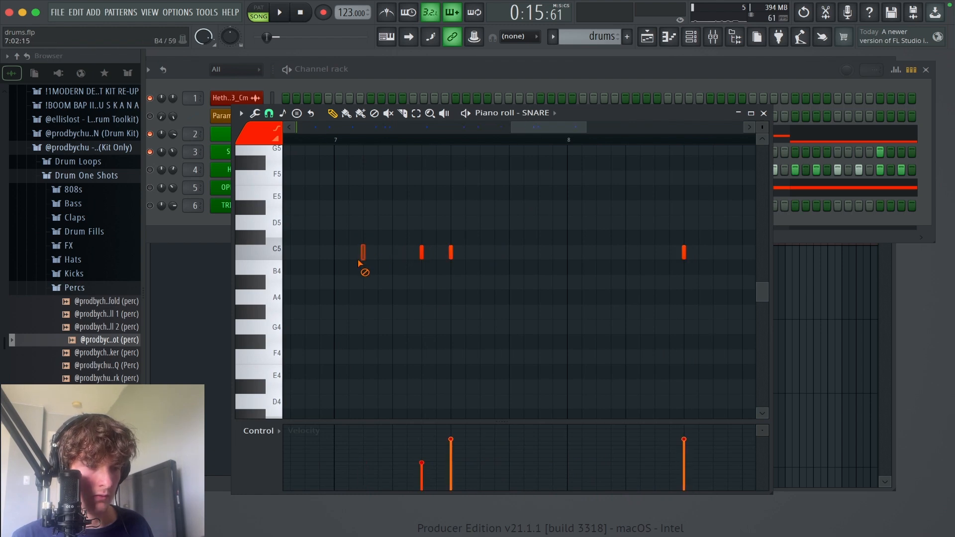
# Step: Play the snare pattern from the end of bar 6 and close its piano roll
pyautogui.click(327, 140)
pyautogui.press('space')
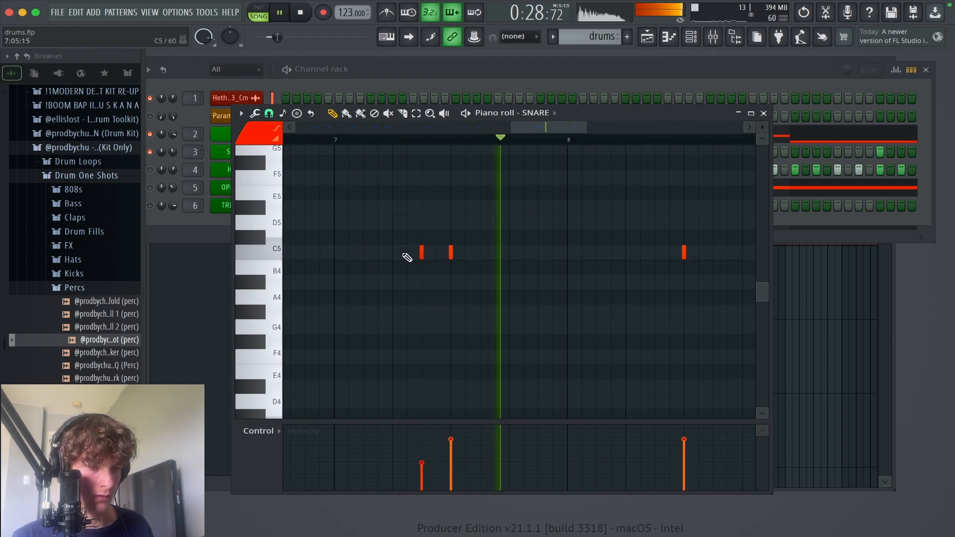
pyautogui.keyDown('ctrl'); pyautogui.rightClick(404, 262); pyautogui.keyUp('ctrl')
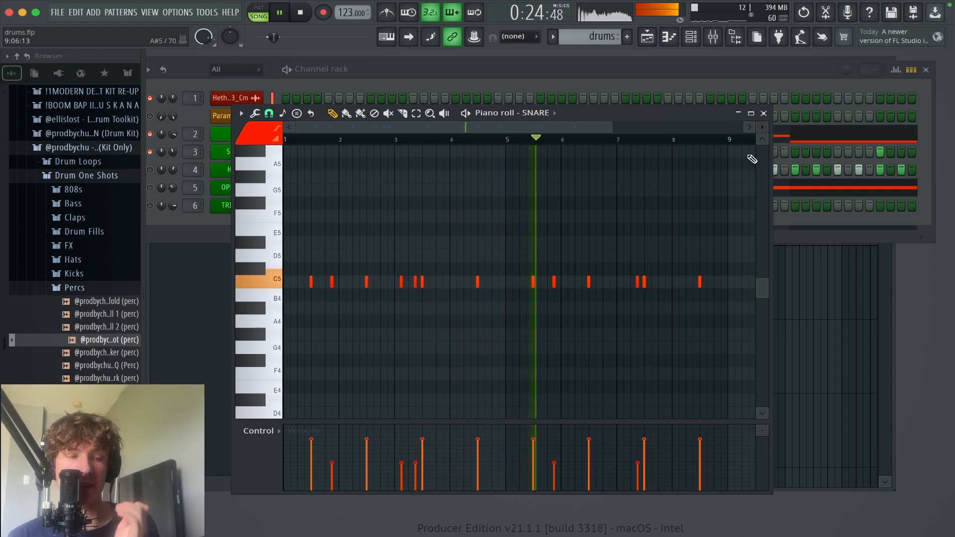
pyautogui.click(765, 113)
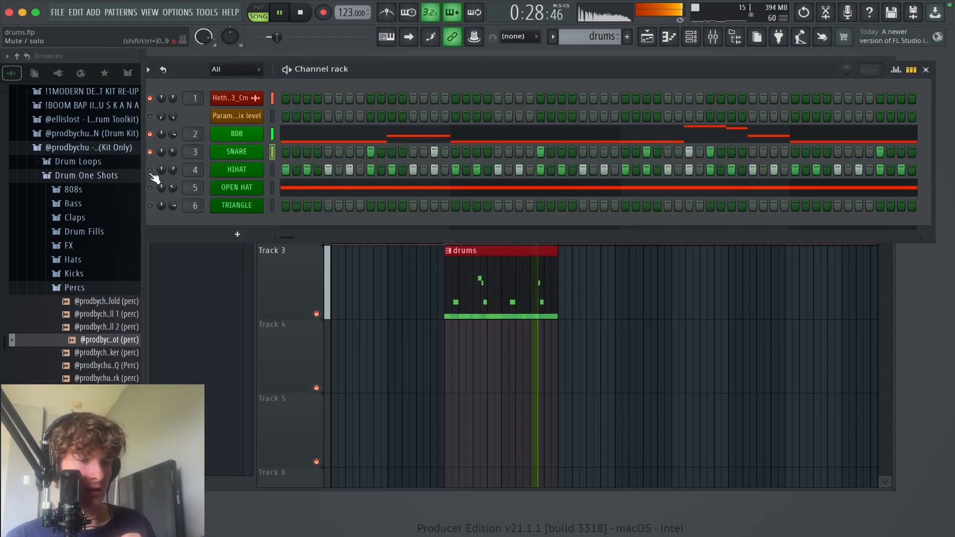
# Step: Unmute the hi-hat channel and check the playing track levels in the mixer
pyautogui.click(729, 41)
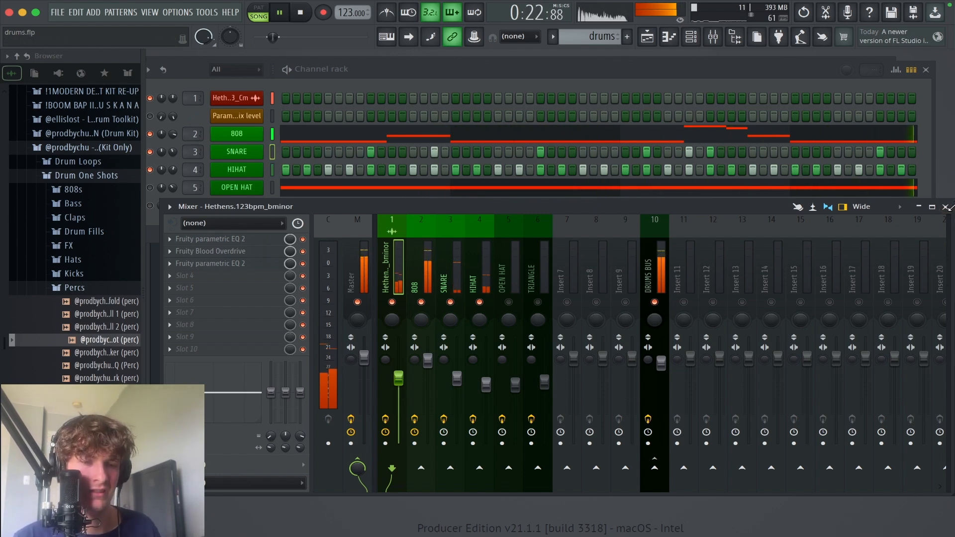
pyautogui.click(932, 207)
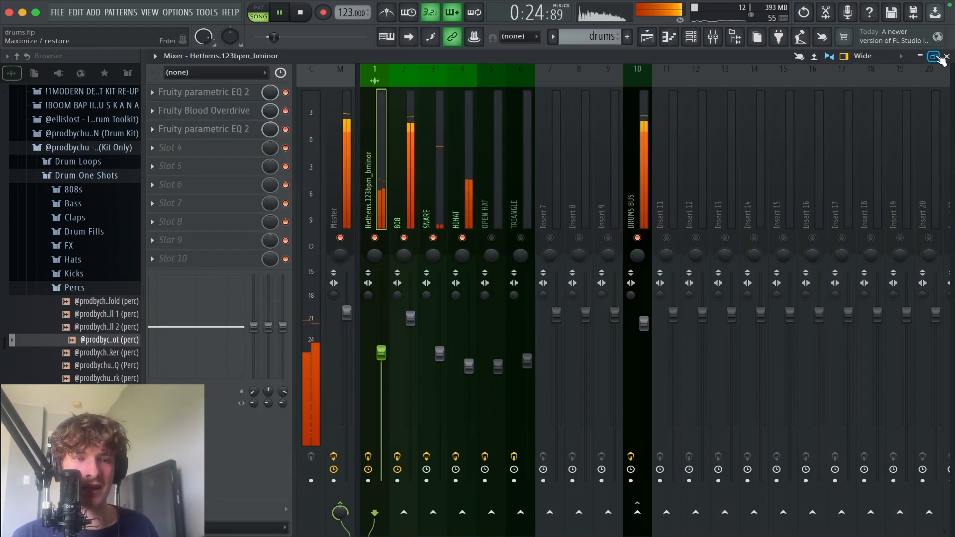
pyautogui.click(934, 56)
pyautogui.click(945, 207)
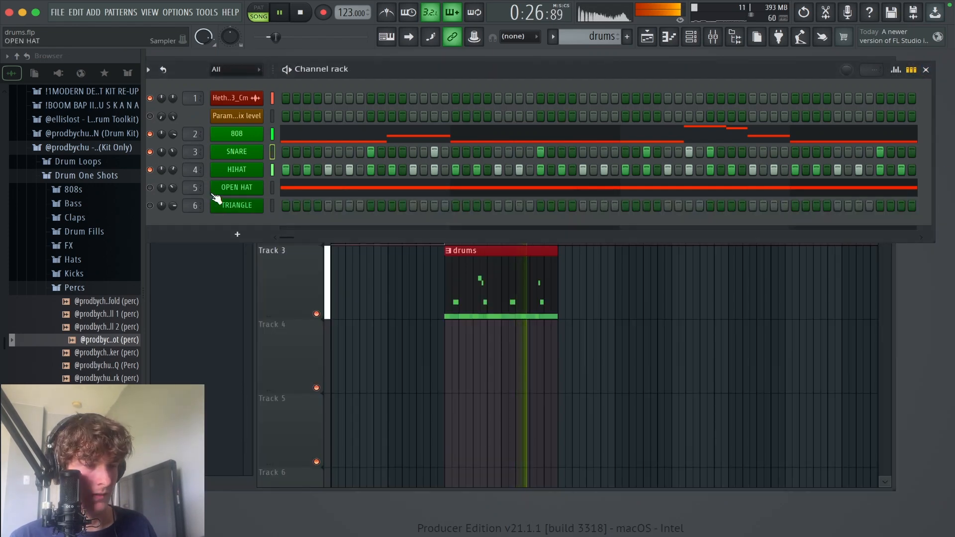
# Step: Stop playback, open the hi-hat channel's notes in the piano roll, and save the project
pyautogui.press('space')
pyautogui.rightClick(255, 171)
pyautogui.click(276, 179)
pyautogui.moveTo(528, 369); pyautogui.dragTo(174, 166)
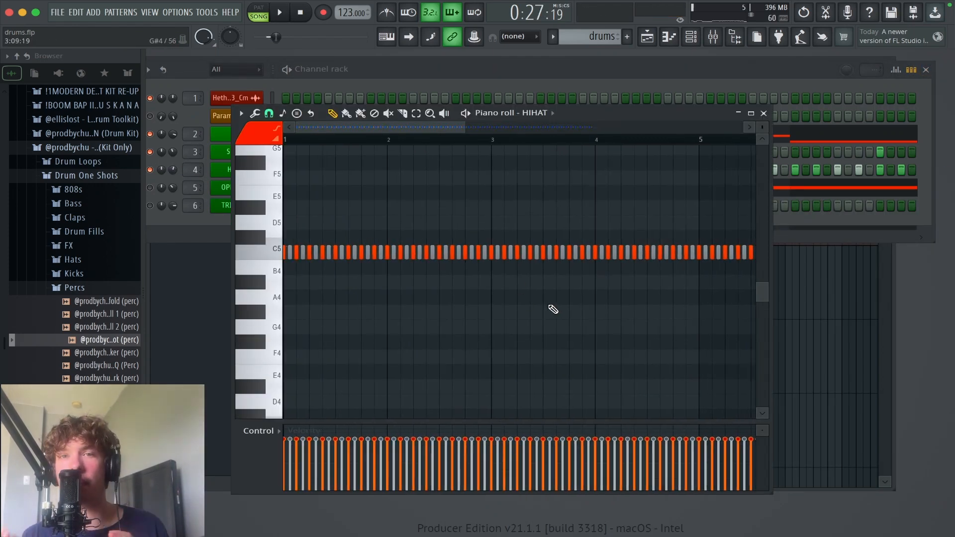
pyautogui.hotkey('ctrl', 's')
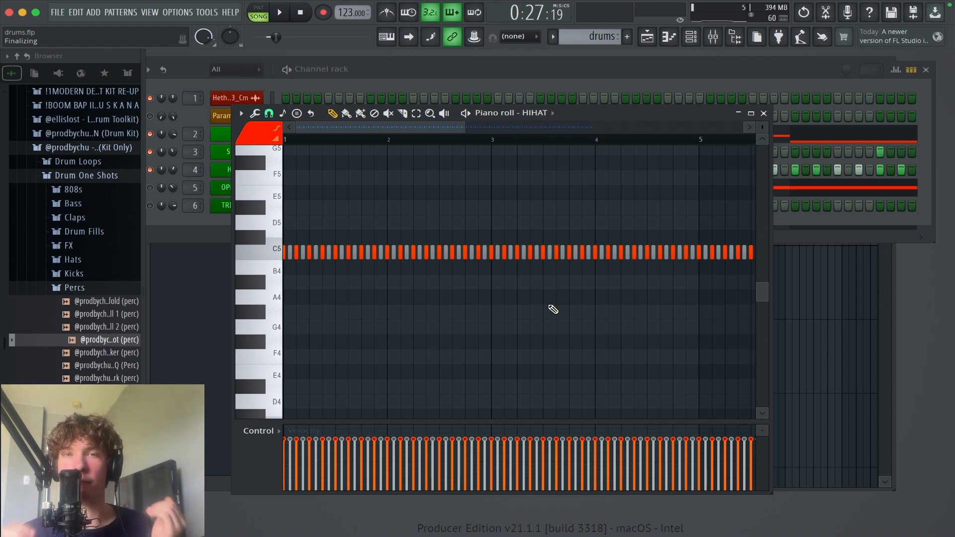
# Step: Set the hi-hat piano roll's snap to 1/3 step
pyautogui.scroll(1, 572, 343)
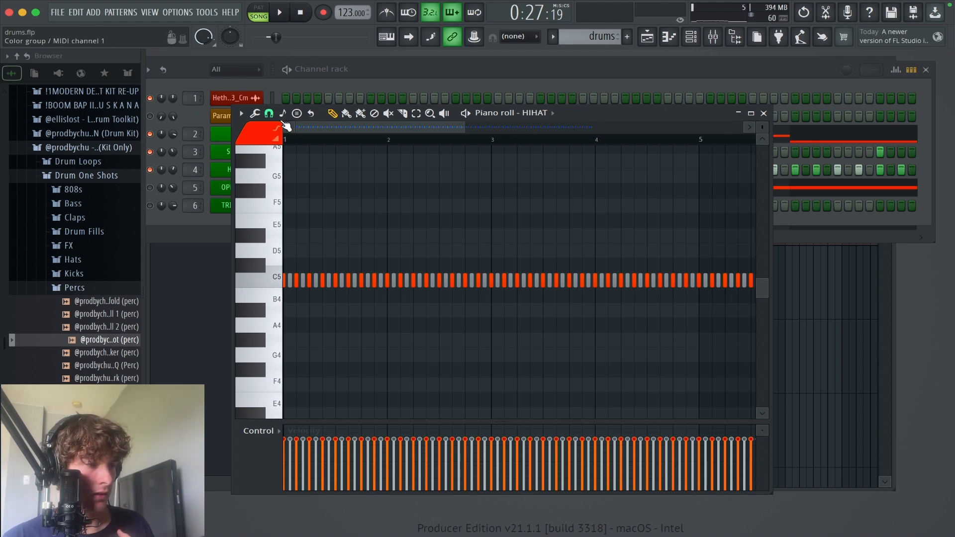
pyautogui.click(269, 114)
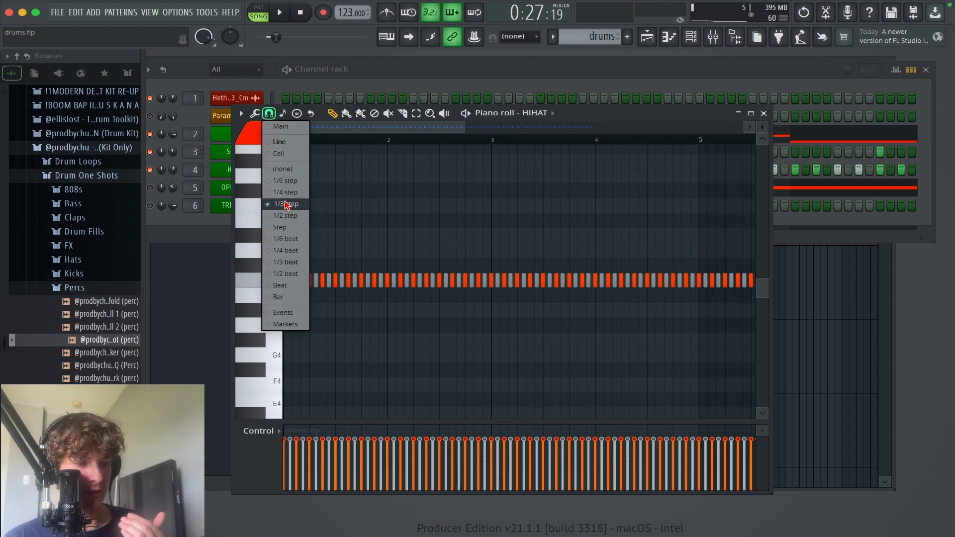
pyautogui.click(286, 205)
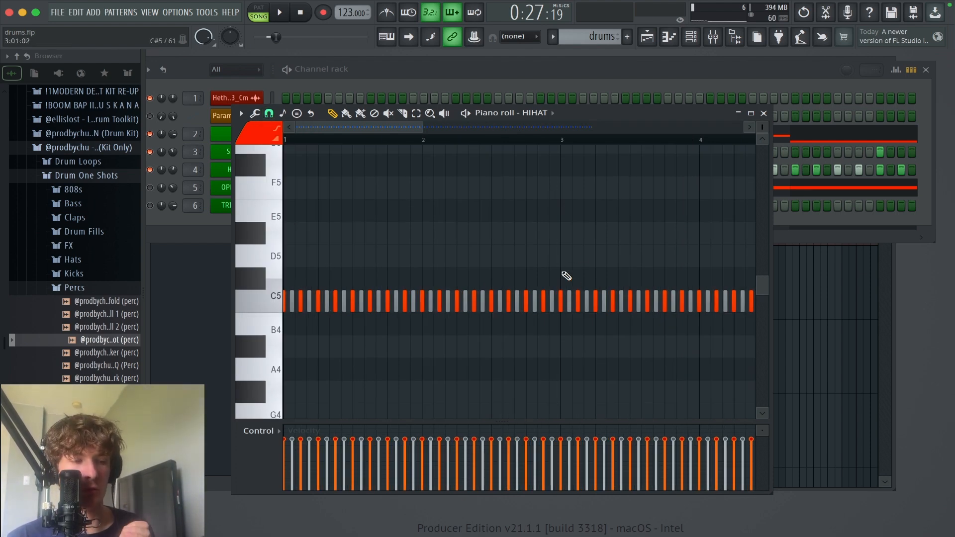
# Step: Play the beginning of the hi-hat pattern repeatedly to find a spot for a variation in bar 1
pyautogui.scroll(-1, 577, 269)
pyautogui.scroll(1, 597, 264)
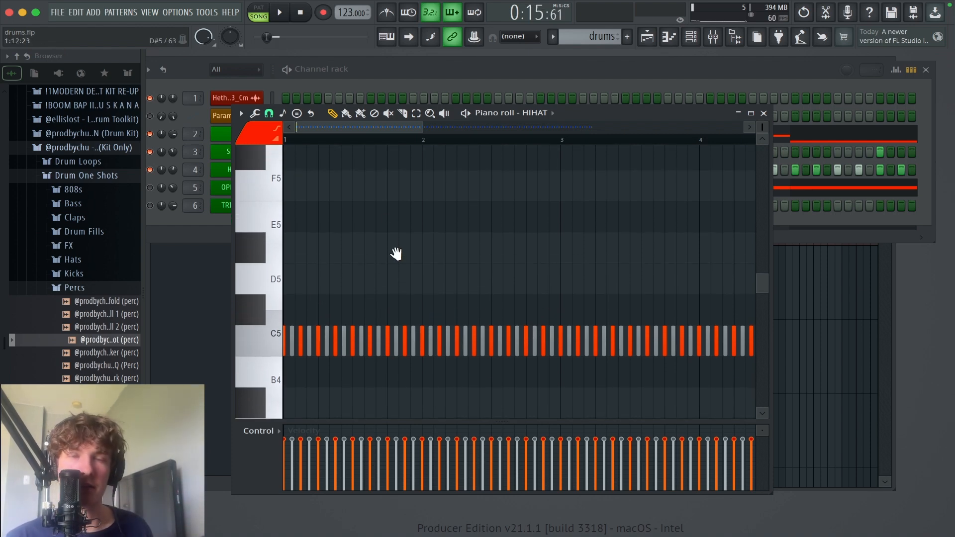
pyautogui.scroll(1, 394, 251)
pyautogui.scroll(-1, 409, 258)
pyautogui.press('space')
pyautogui.scroll(-1, 640, 231)
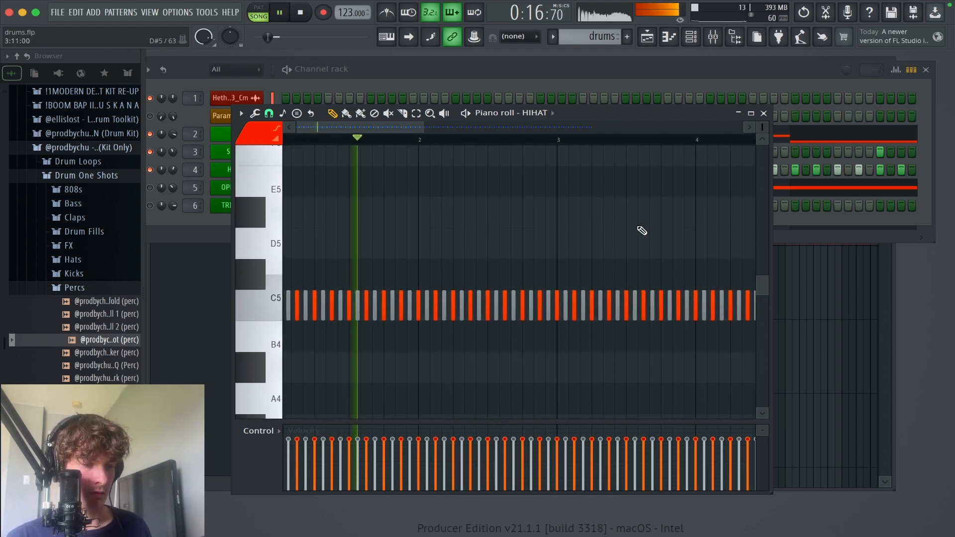
pyautogui.press('space')
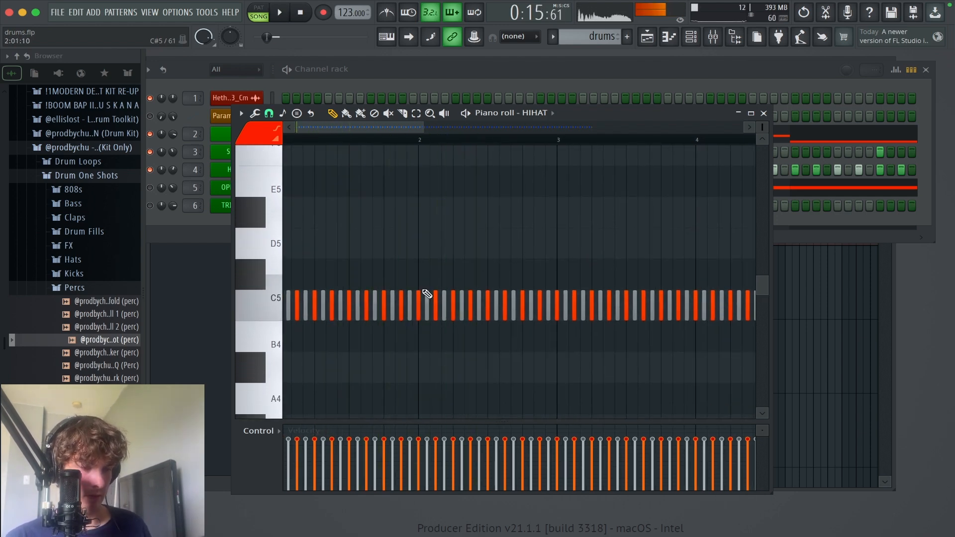
pyautogui.scroll(-1, 444, 262)
pyautogui.scroll(3, 396, 284)
pyautogui.press('space')
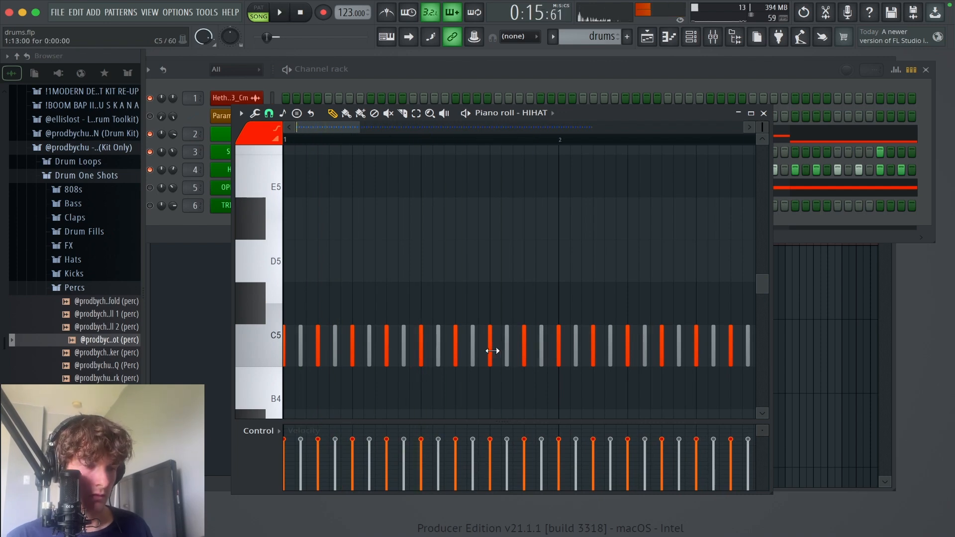
pyautogui.press('space')
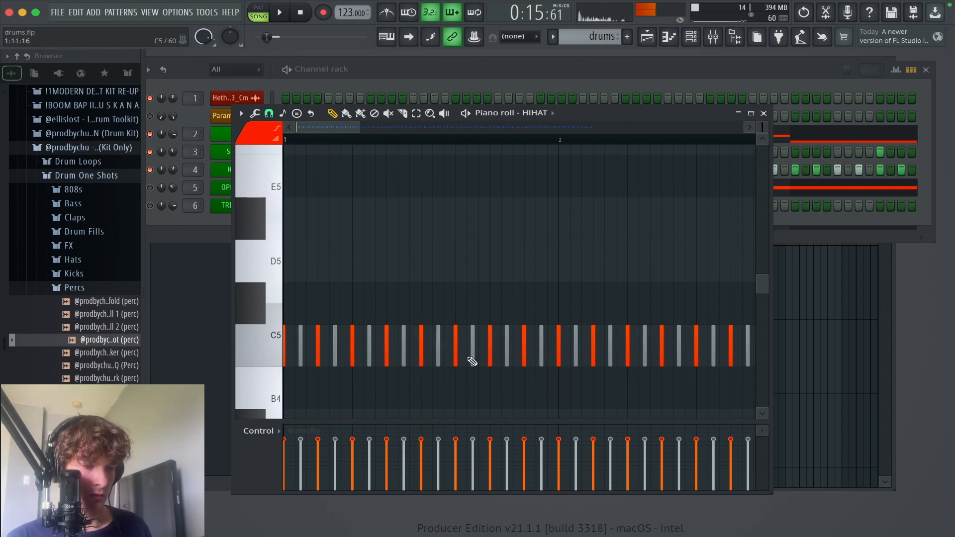
# Step: Delete the hi-hat notes at steps 12 and 10 of bar 1 and lengthen the step 11 note to one full step
pyautogui.rightClick(474, 358)
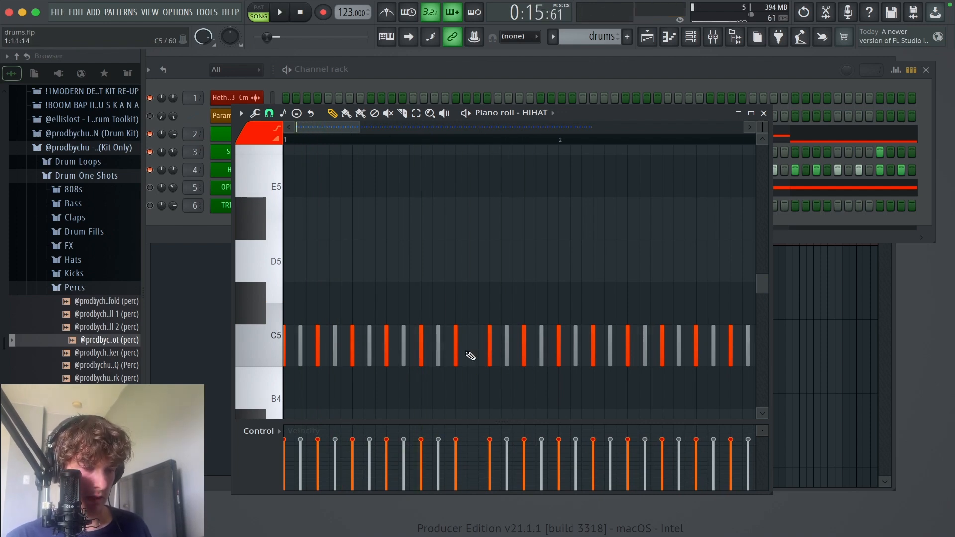
pyautogui.rightClick(440, 348)
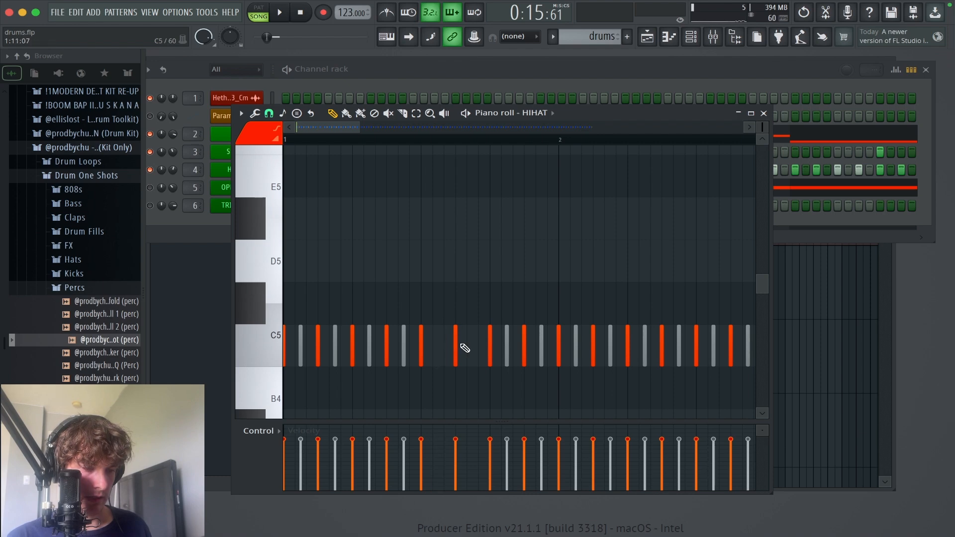
pyautogui.moveTo(457, 343); pyautogui.dragTo(476, 345)
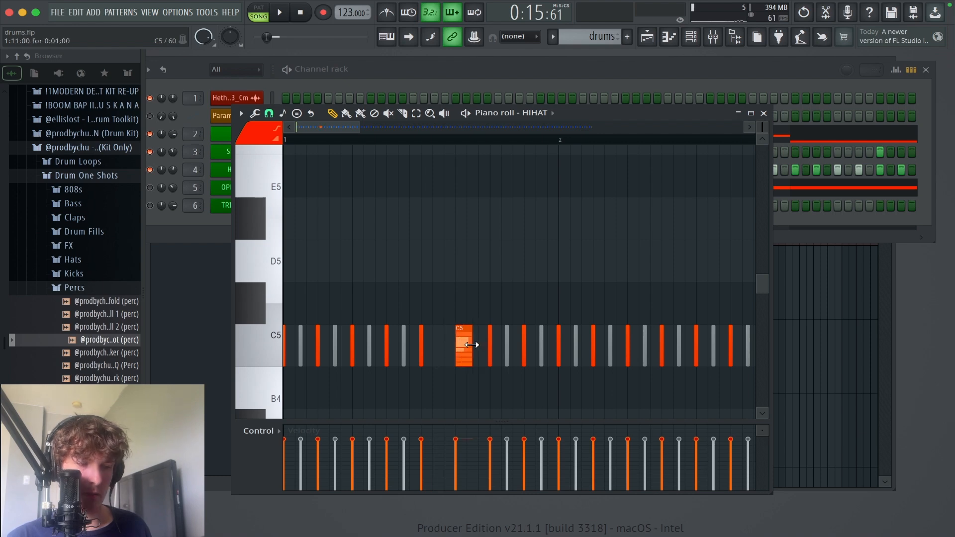
# Step: Play bar 1 repeatedly to hear the hi-hats with the lengthened step 11 note, and stop playback
pyautogui.press('space')
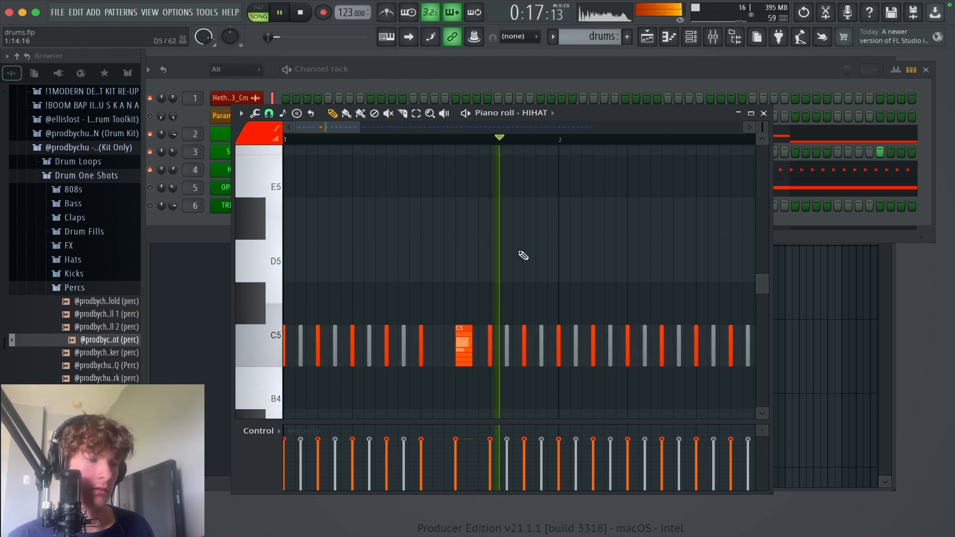
pyautogui.scroll(-2, 537, 244)
pyautogui.press('space')
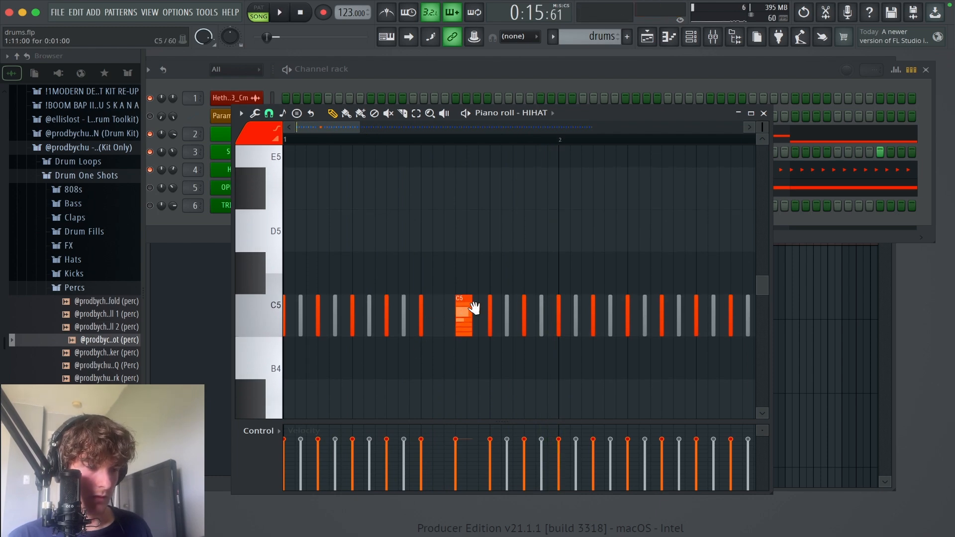
pyautogui.scroll(1, 465, 317)
pyautogui.press('space')
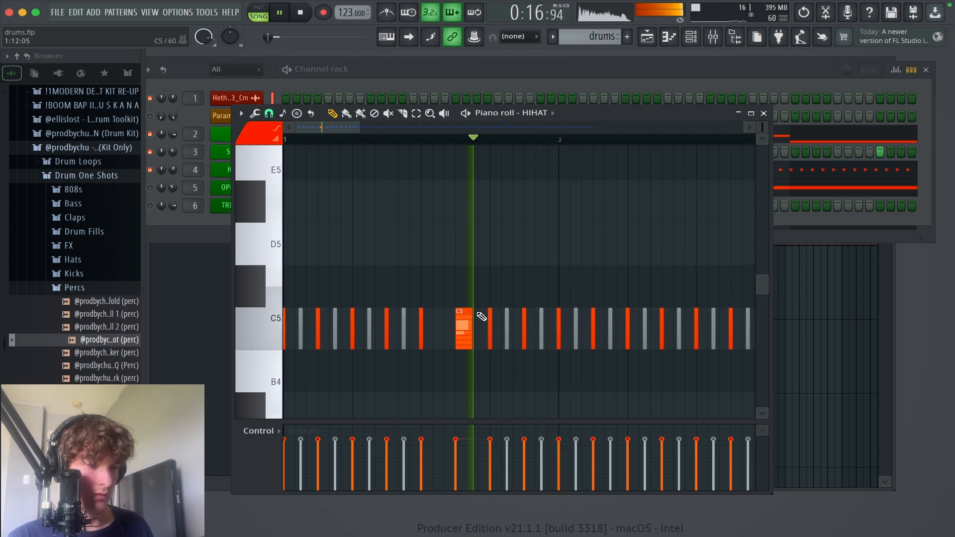
pyautogui.hscroll(2, 547, 225)
pyautogui.hscroll(3, 507, 234)
pyautogui.press('space')
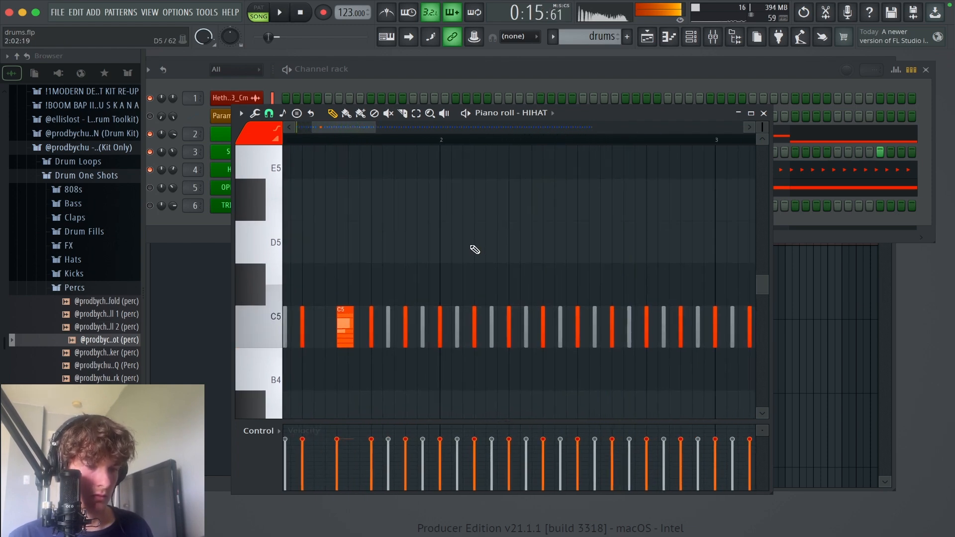
pyautogui.hscroll(-5, 597, 252)
pyautogui.press('space')
pyautogui.press('space')
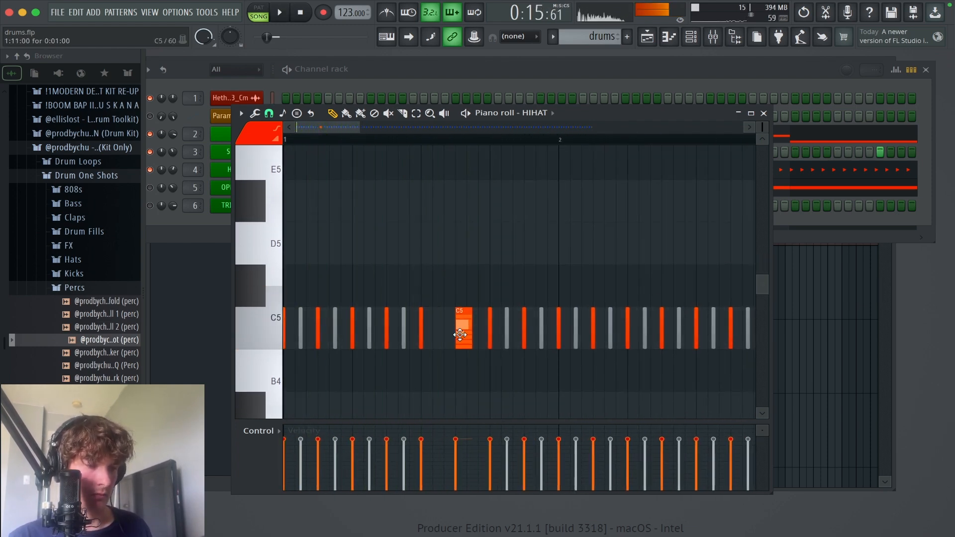
# Step: Delete the lengthened hi-hat note at step 11 of bar 1 and extend the step 9 note to two steps
pyautogui.rightClick(463, 328)
pyautogui.click(423, 327)
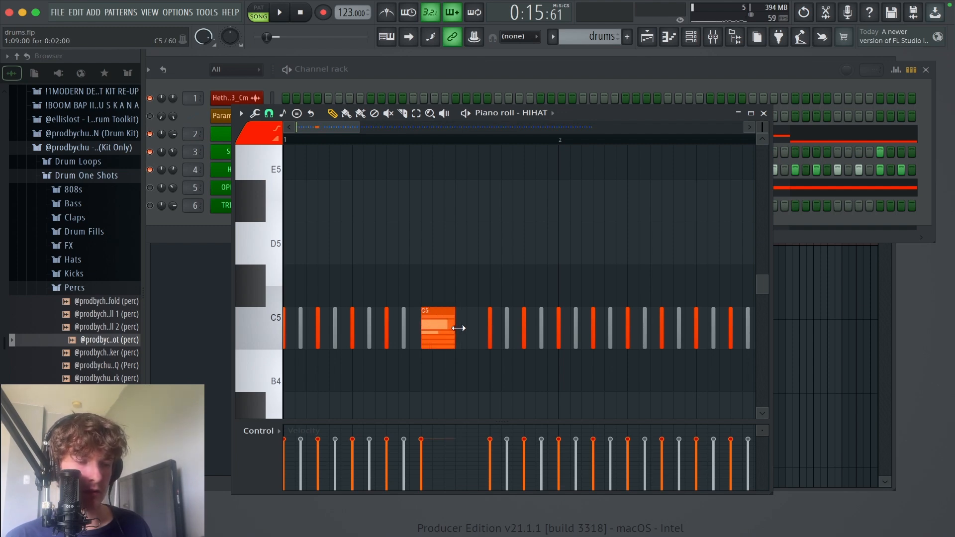
# Step: Play the hi-hats from the beginning to hear the two-step note in bar 1, and stop playback
pyautogui.moveTo(458, 328); pyautogui.dragTo(459, 329)
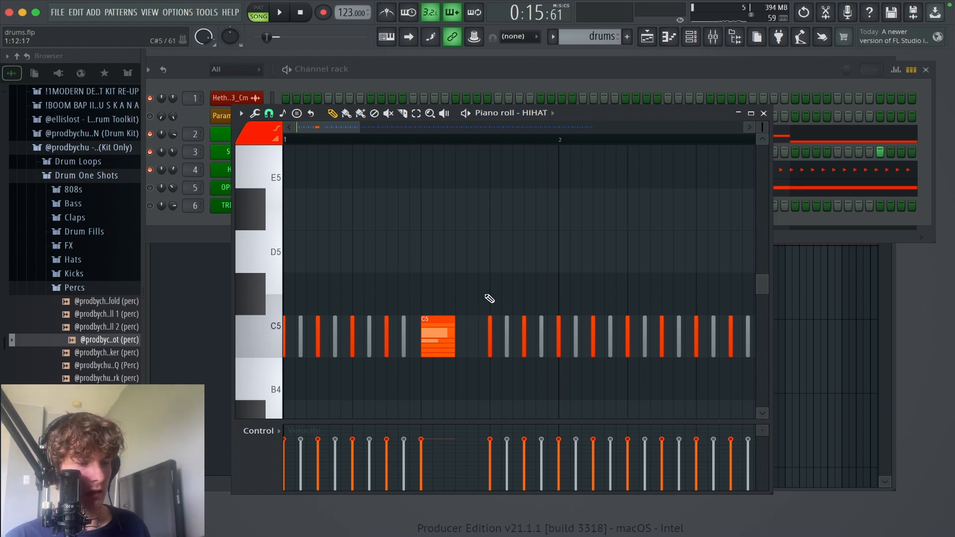
pyautogui.press('space')
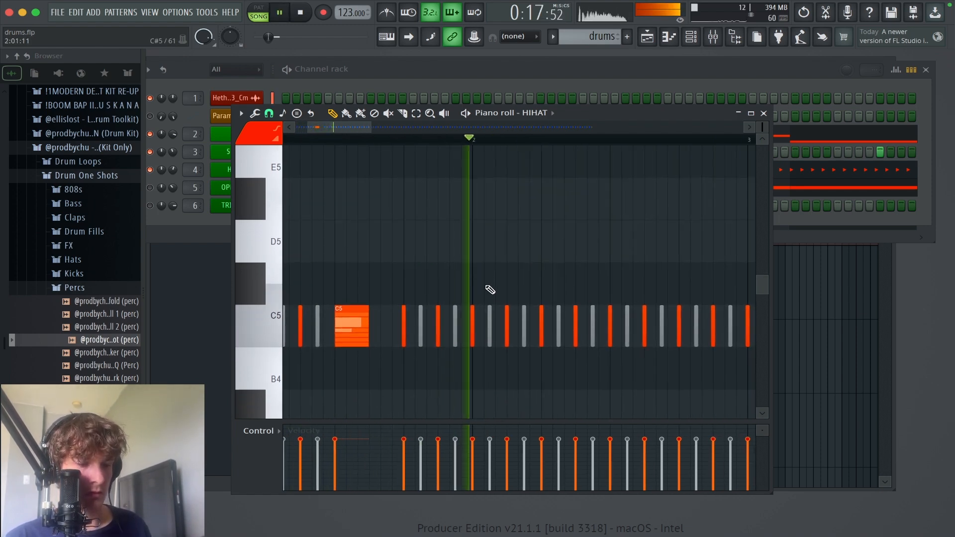
pyautogui.press('space')
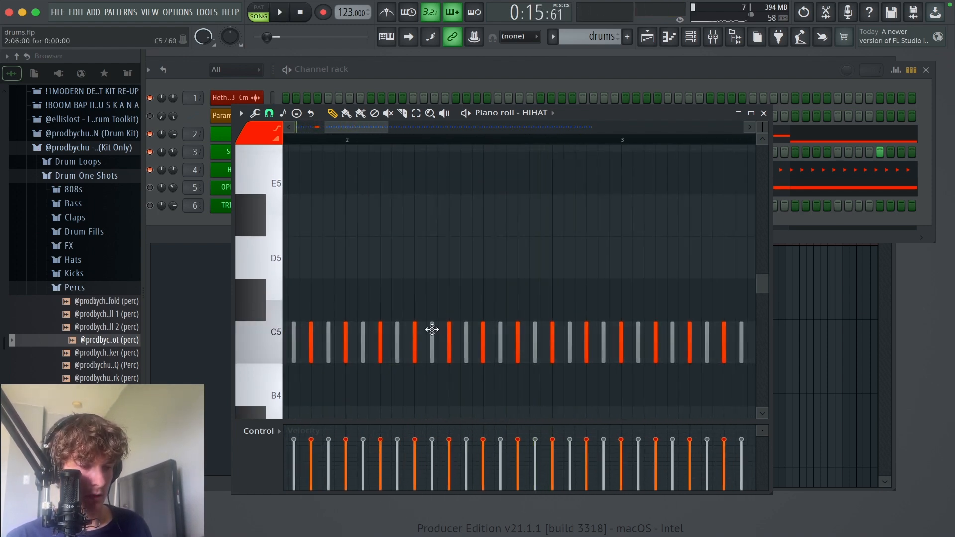
# Step: Delete the hi-hat note at step 6 of bar 2 and play the pattern
pyautogui.rightClick(431, 331)
pyautogui.press('space')
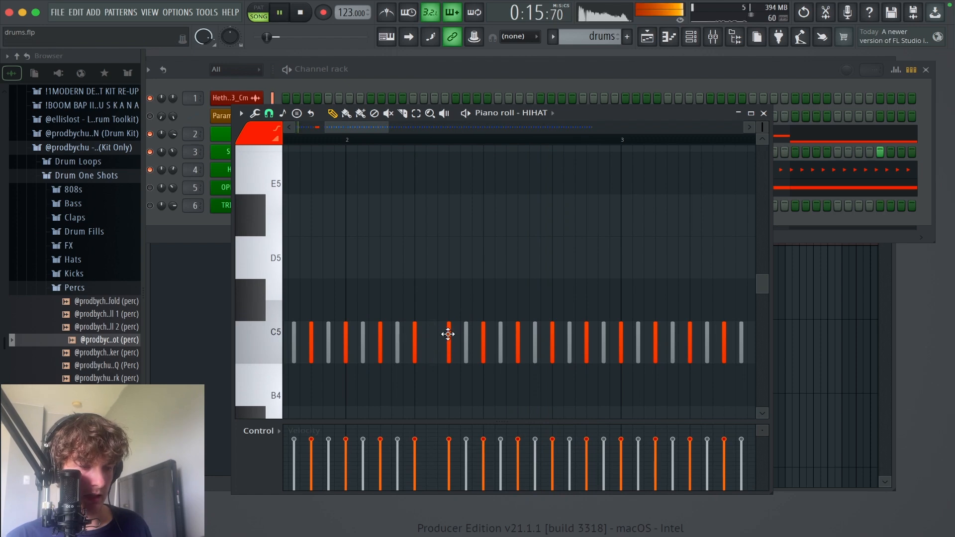
pyautogui.rightClick(466, 330)
pyautogui.rightClick(448, 343)
pyautogui.click(449, 343)
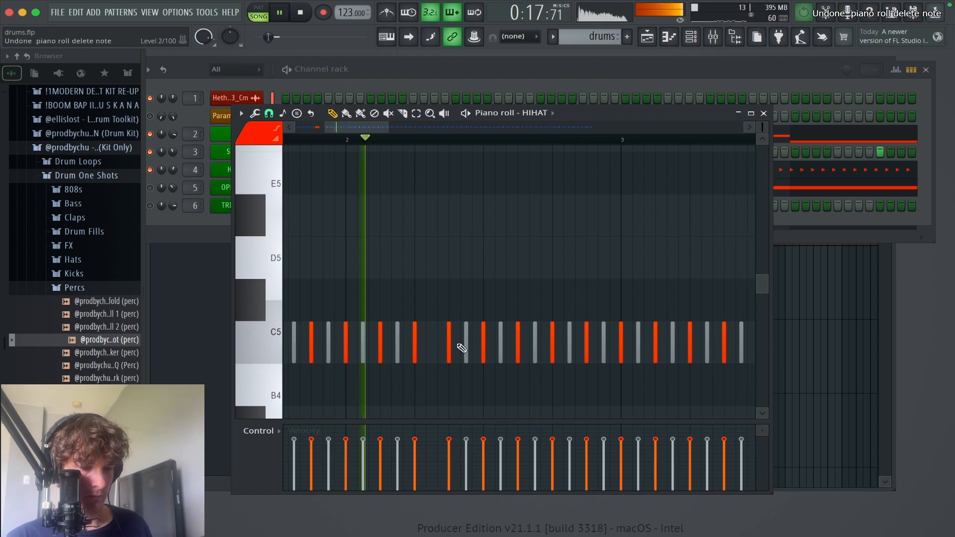
pyautogui.click(466, 343)
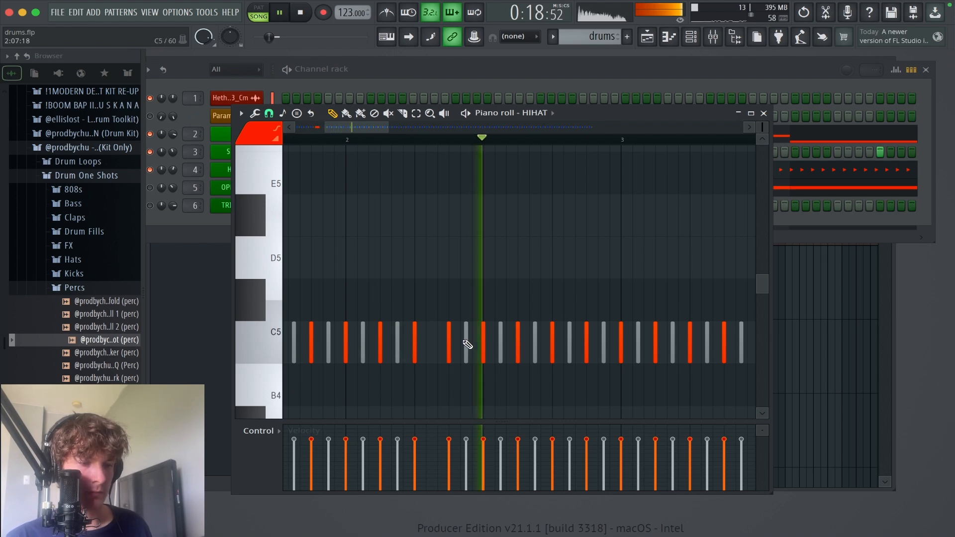
# Step: Lengthen the hi-hat note at step 5 of bar 2 to 1 step 16 ticks and play the pattern through bar 2
pyautogui.press('space')
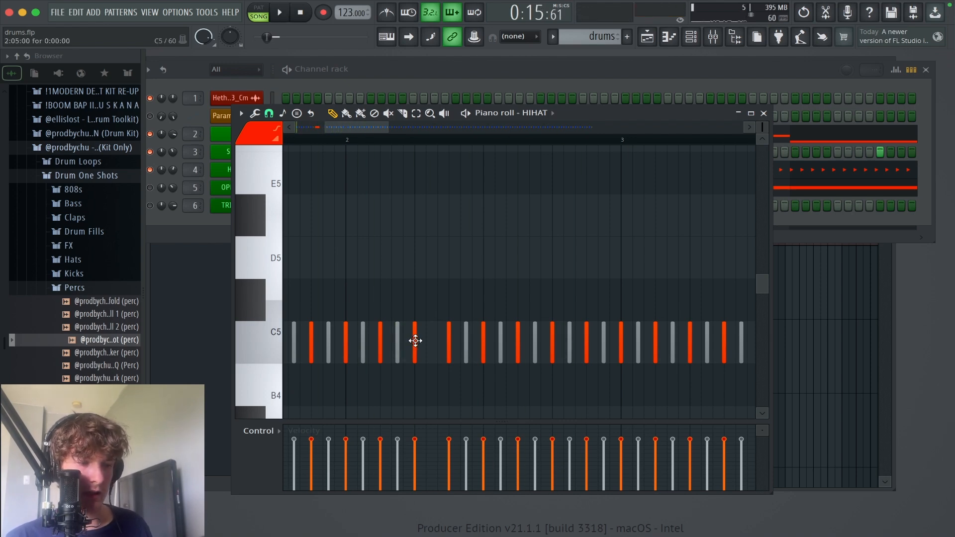
pyautogui.moveTo(416, 340); pyautogui.dragTo(445, 342)
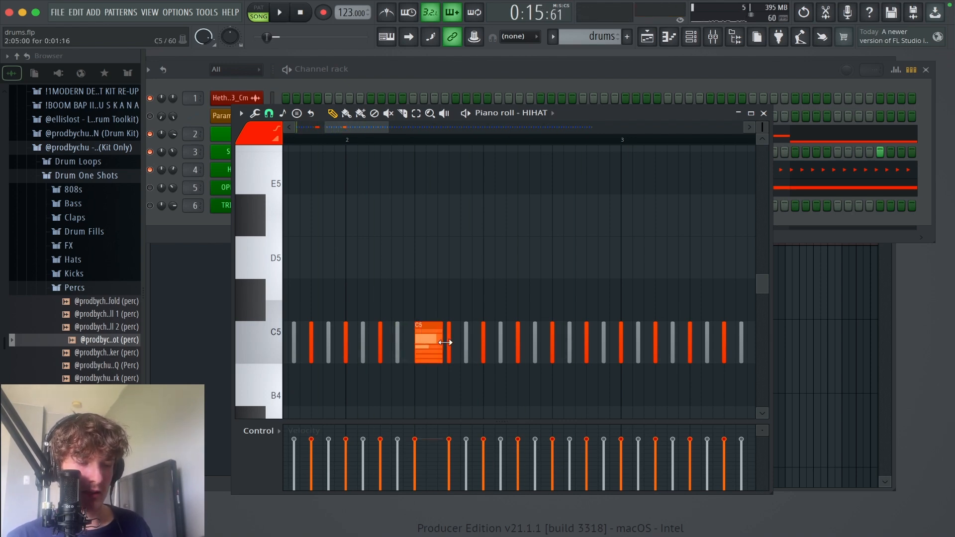
pyautogui.hscroll(-3, 446, 338)
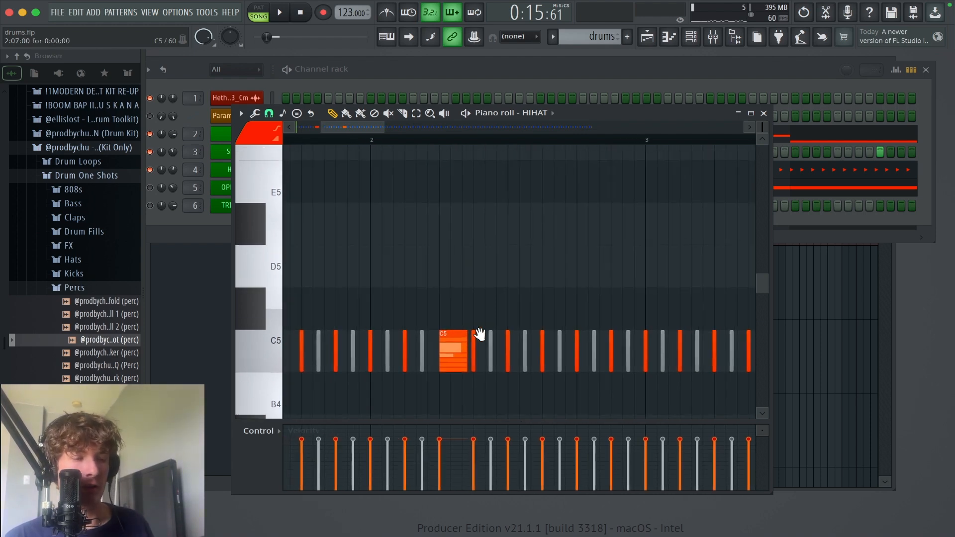
pyautogui.press('space')
pyautogui.moveTo(570, 280); pyautogui.dragTo(547, 268)
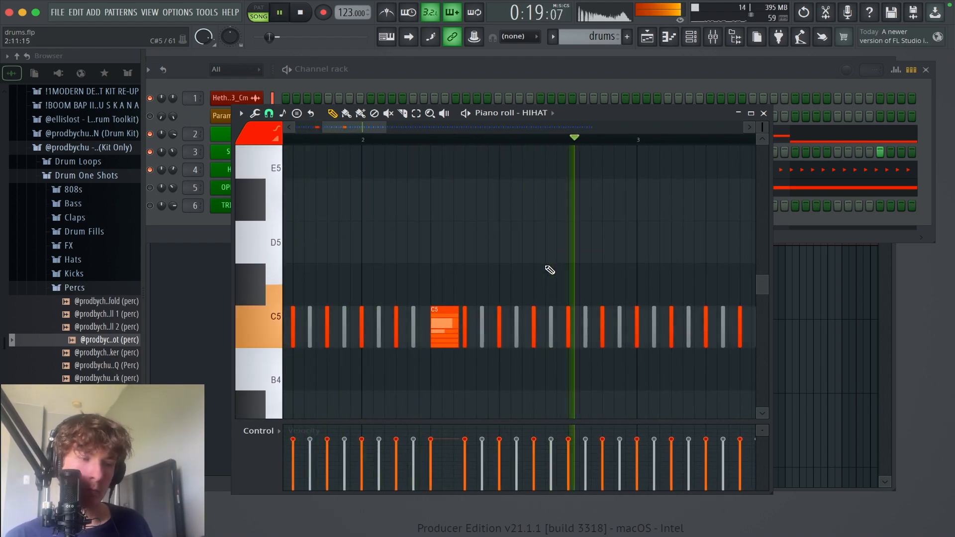
pyautogui.press('space')
# Step: Lengthen the step 13 note of bar 2 to about two-thirds of a step and delete the hi-hats at steps 14 and 7
pyautogui.moveTo(571, 326); pyautogui.dragTo(580, 330)
pyautogui.rightClick(586, 328)
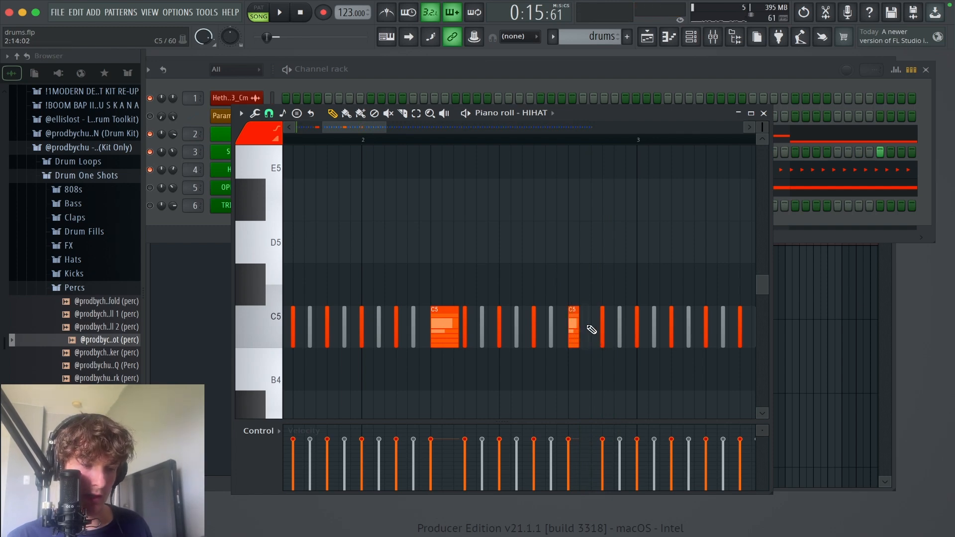
pyautogui.rightClick(465, 326)
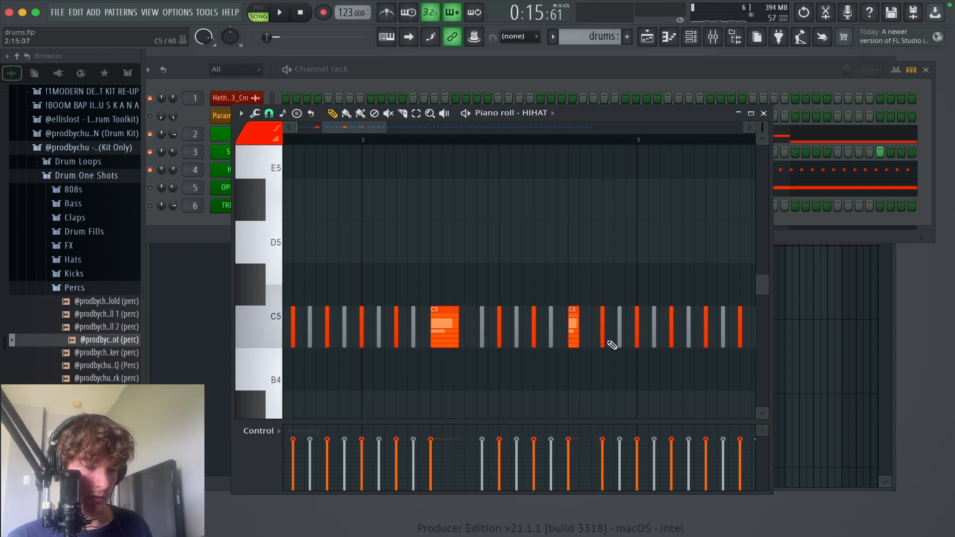
# Step: Replace the long hi-hat note at step 5 of bar 2 with six painted short notes, a third of a step apart
pyautogui.moveTo(625, 392); pyautogui.dragTo(364, 221)
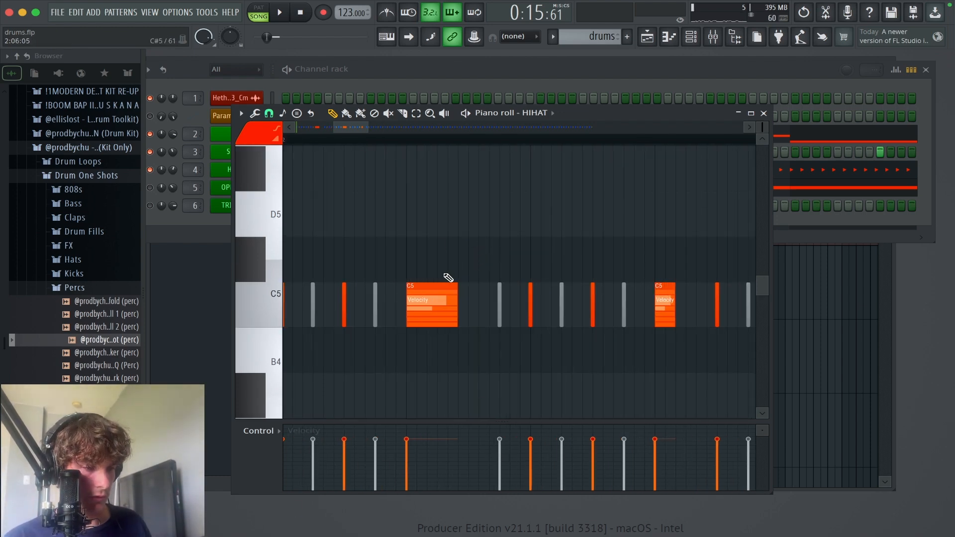
pyautogui.press('b')
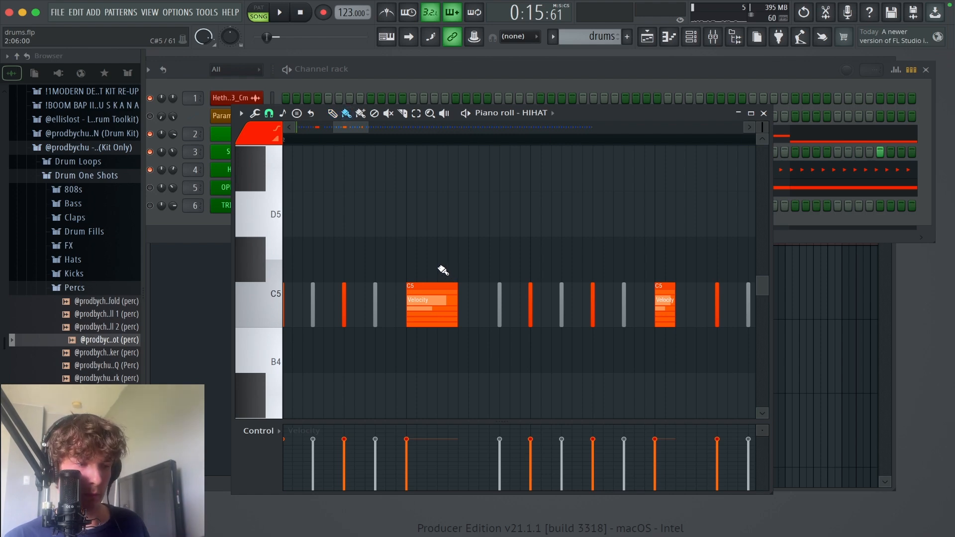
pyautogui.rightClick(432, 285)
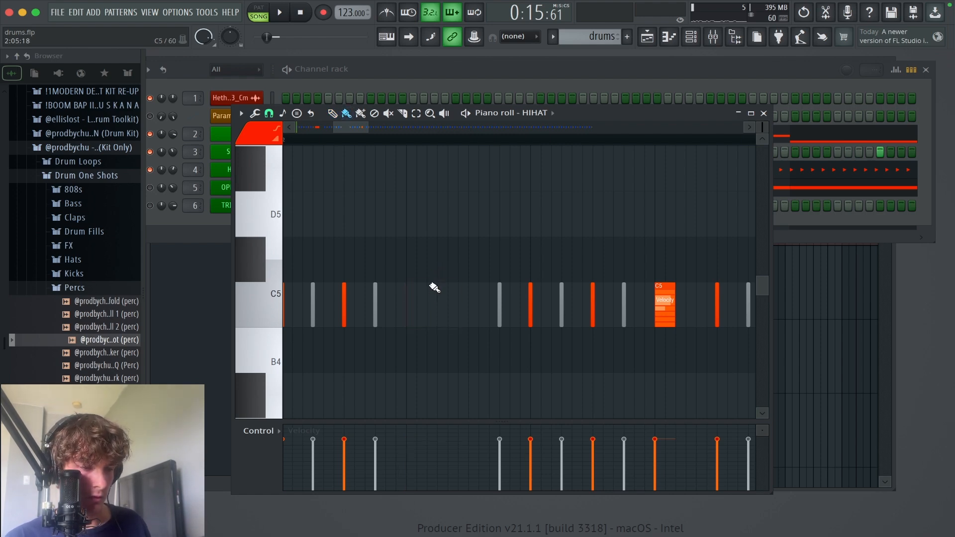
pyautogui.click(409, 308)
pyautogui.rightClick(417, 303)
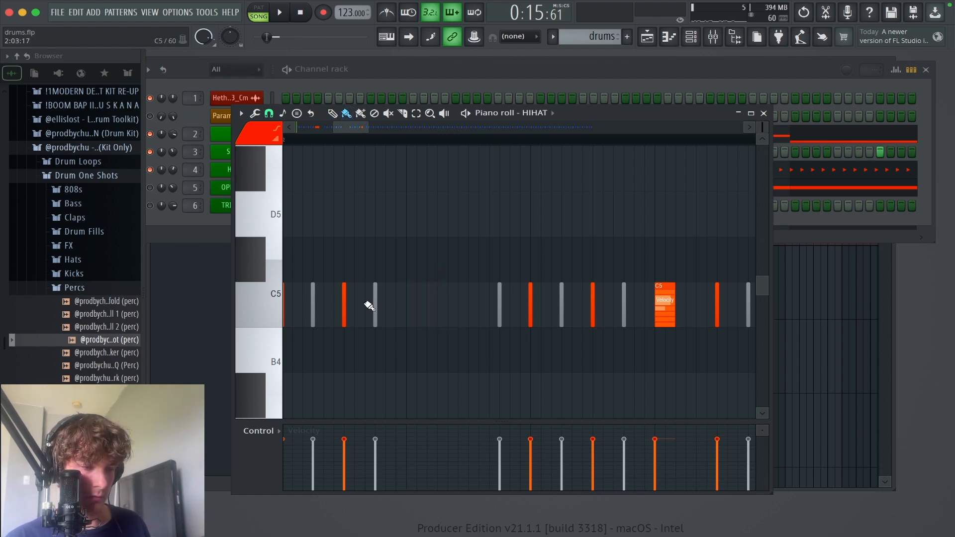
pyautogui.click(407, 314)
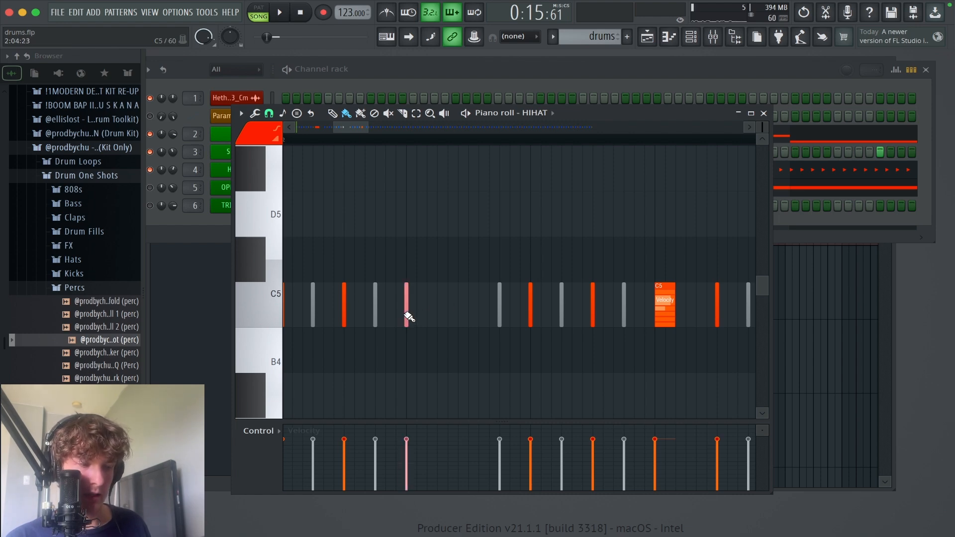
pyautogui.moveTo(409, 316)
pyautogui.mouseDown()
pyautogui.moveTo(443, 311)
pyautogui.moveTo(463, 323)
pyautogui.mouseUp()
pyautogui.hscroll(-1, 465, 329)
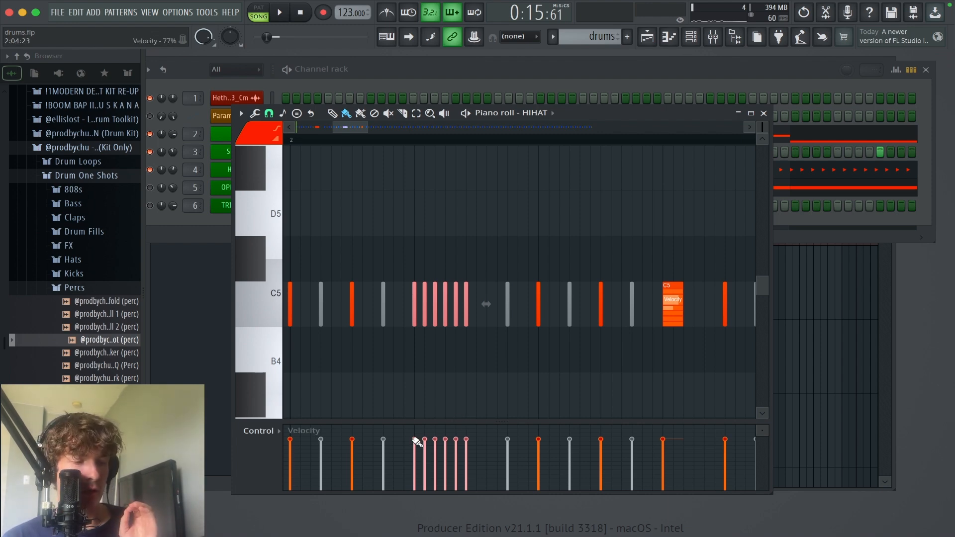
# Step: Shape the velocities of the six-note roll in bar 2 into a ramp that falls from the first to the last note
pyautogui.moveTo(414, 440); pyautogui.dragTo(497, 483)
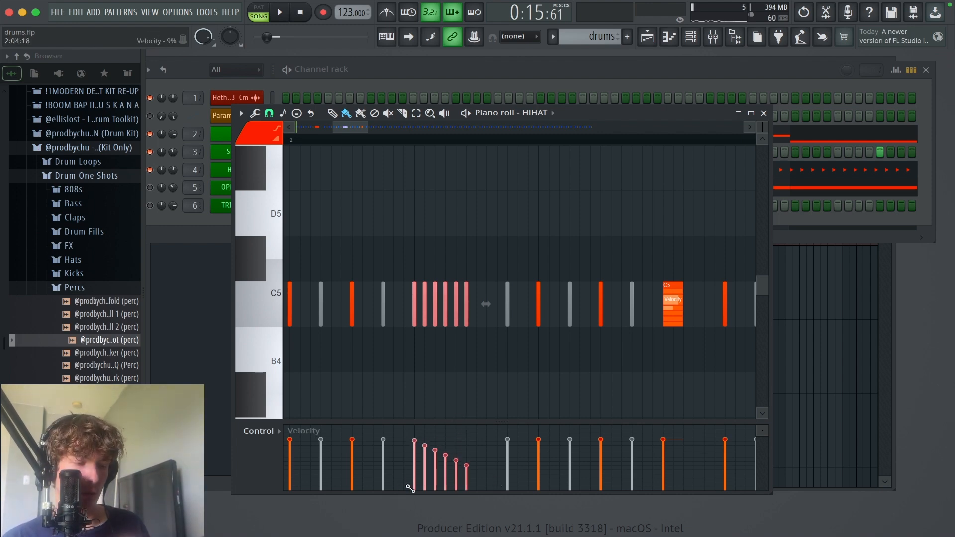
pyautogui.moveTo(410, 489)
pyautogui.mouseDown()
pyautogui.moveTo(437, 451)
pyautogui.moveTo(468, 438)
pyautogui.mouseUp()
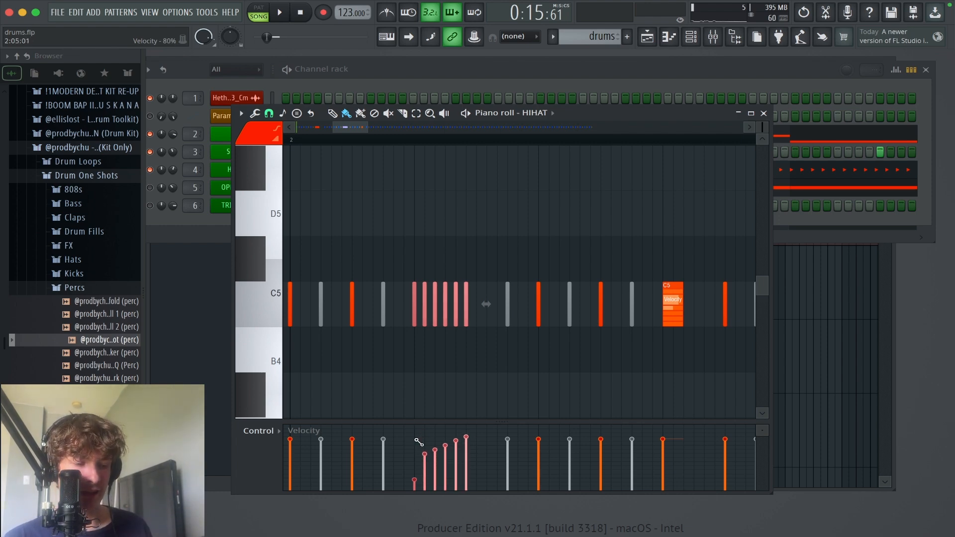
pyautogui.moveTo(422, 444); pyautogui.dragTo(474, 462)
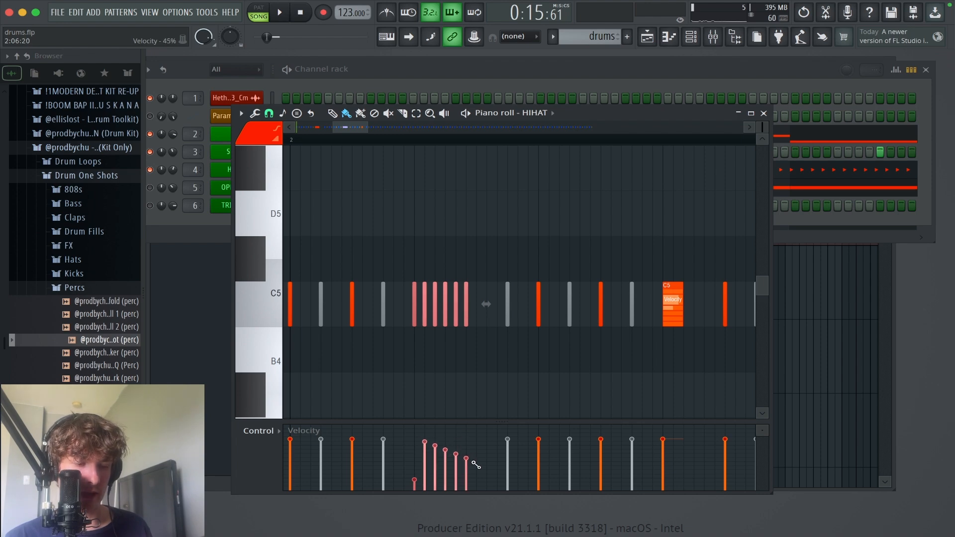
pyautogui.moveTo(414, 438); pyautogui.dragTo(405, 435)
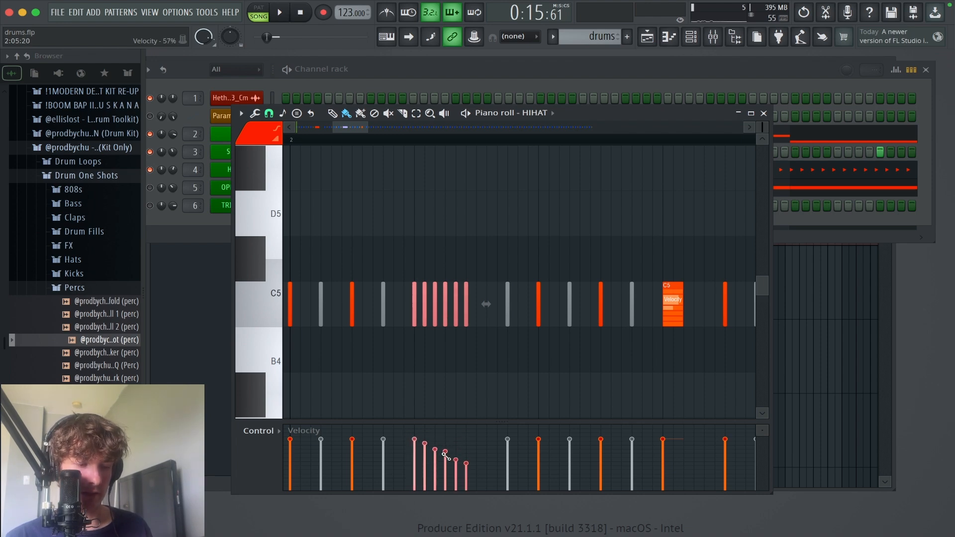
# Step: Replace the two-step note at step 9 of bar 1 with five painted short notes and slope their velocities downward
pyautogui.hscroll(-4, 443, 354)
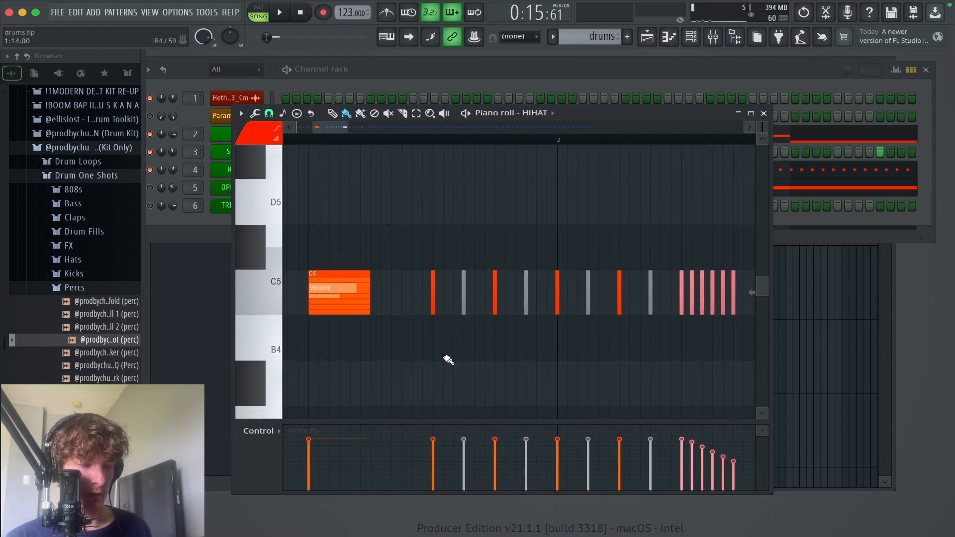
pyautogui.hscroll(-2, 531, 362)
pyautogui.rightClick(453, 309)
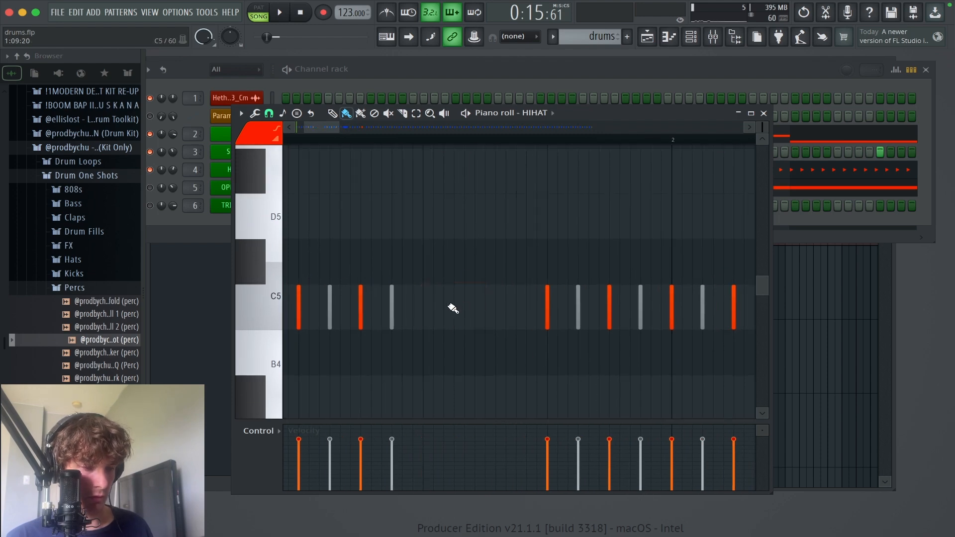
pyautogui.moveTo(425, 310); pyautogui.dragTo(465, 312)
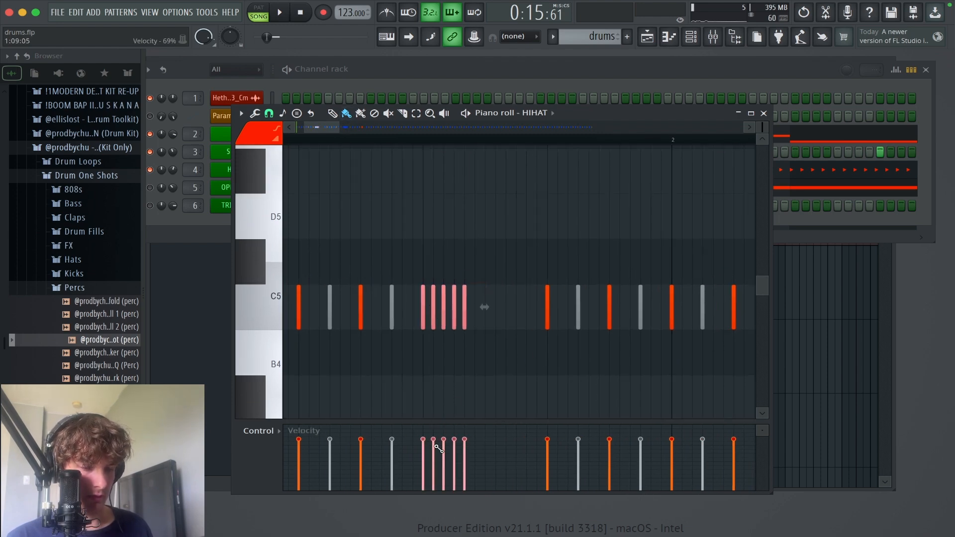
pyautogui.moveTo(437, 448); pyautogui.dragTo(486, 473)
# Step: Replace the lengthened note at step 13 of bar 2 with five painted short notes and slope their velocities downward
pyautogui.hscroll(5, 501, 266)
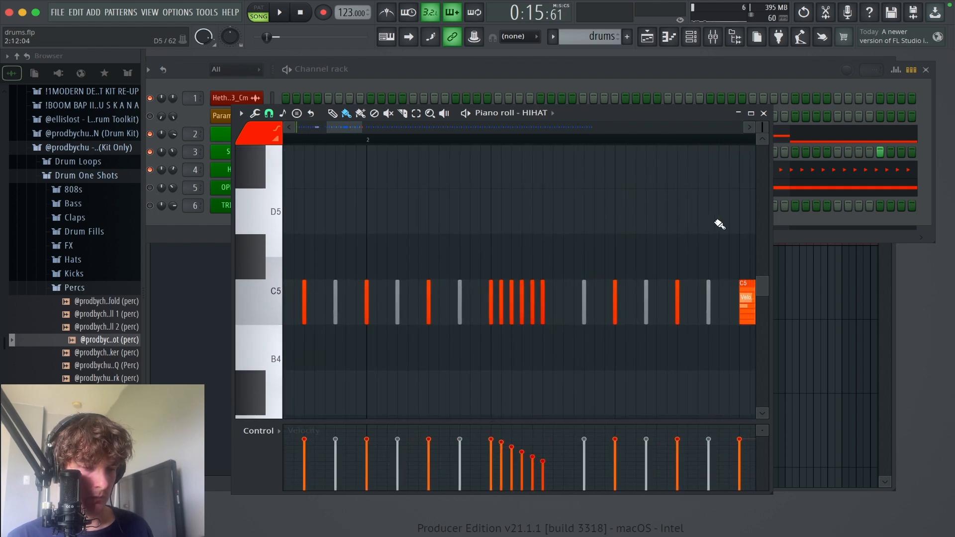
pyautogui.hscroll(5, 720, 224)
pyautogui.rightClick(553, 279)
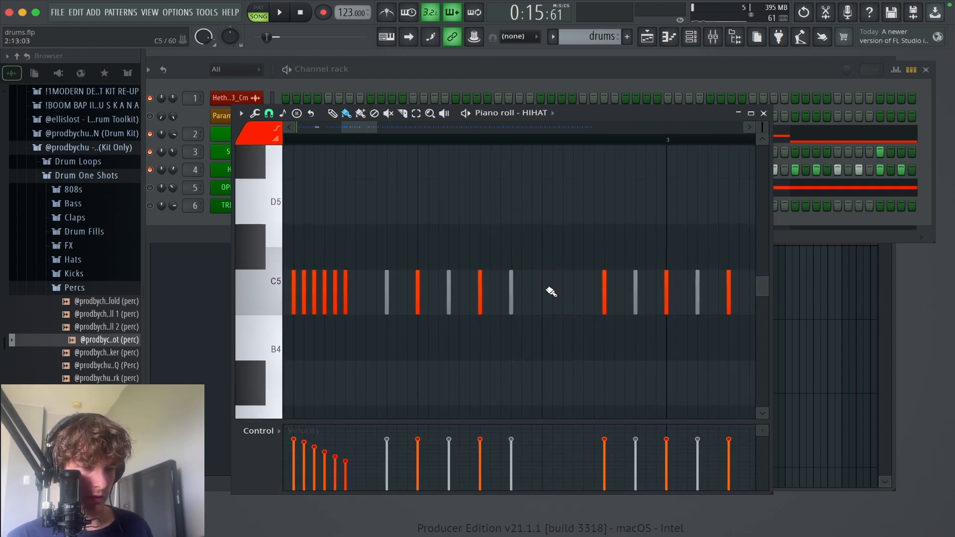
pyautogui.moveTo(548, 293); pyautogui.dragTo(581, 303)
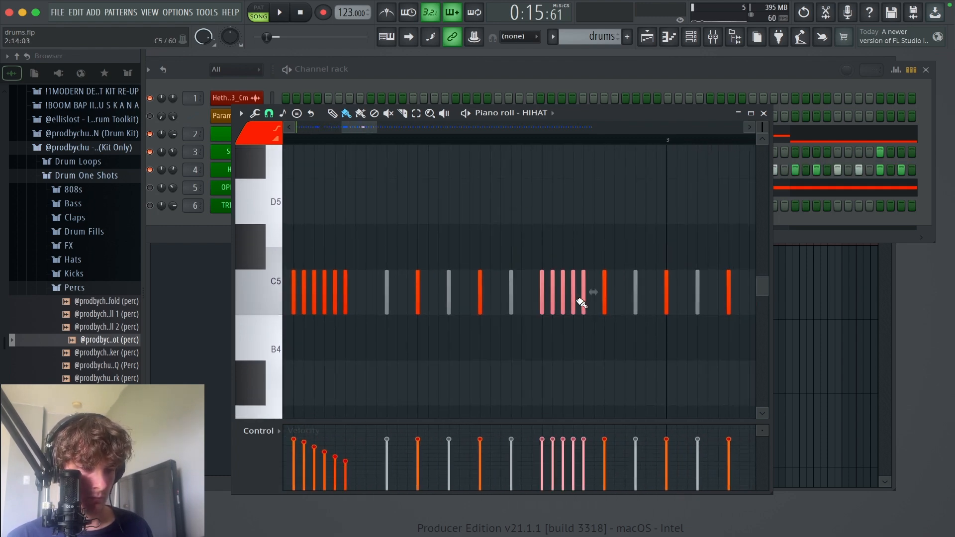
pyautogui.moveTo(553, 444); pyautogui.dragTo(586, 466)
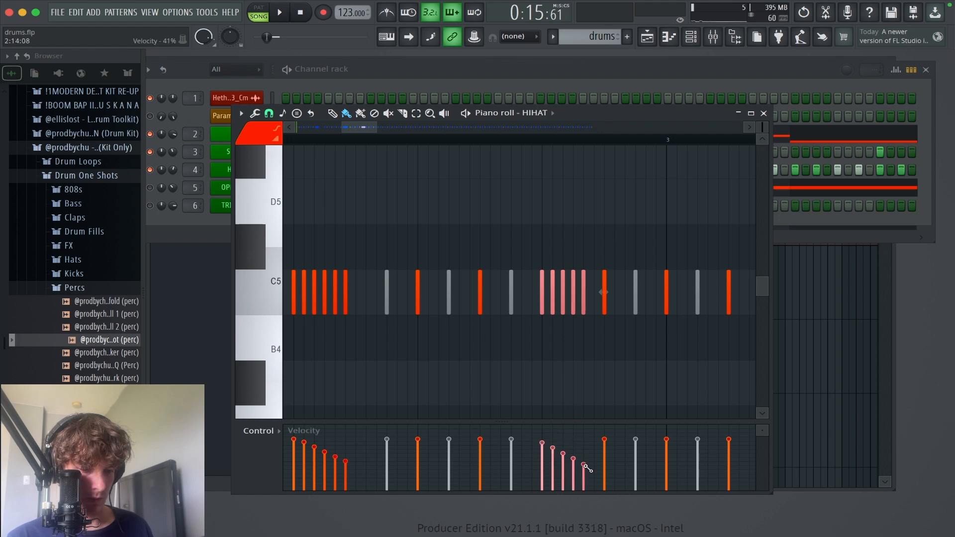
# Step: Play the hi-hats with the rolls in bars 1 and 2, stop, and look over the pattern up to bar 4
pyautogui.keyDown('ctrl'); pyautogui.rightClick(600, 340); pyautogui.keyUp('ctrl')
pyautogui.moveTo(634, 367); pyautogui.dragTo(271, 197)
pyautogui.press('space')
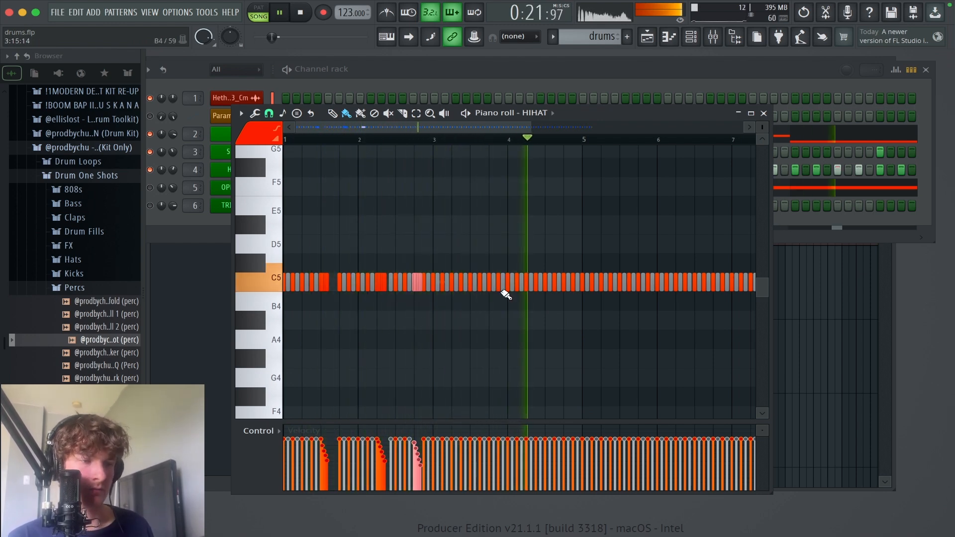
pyautogui.press('space')
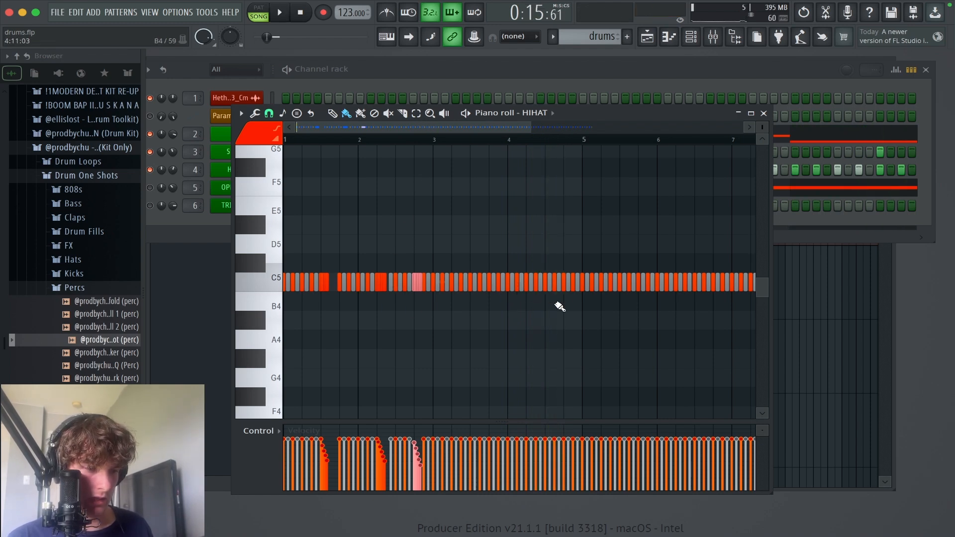
pyautogui.moveTo(509, 286); pyautogui.dragTo(490, 290)
pyautogui.keyDown('ctrl'); pyautogui.rightClick(443, 297); pyautogui.keyUp('ctrl')
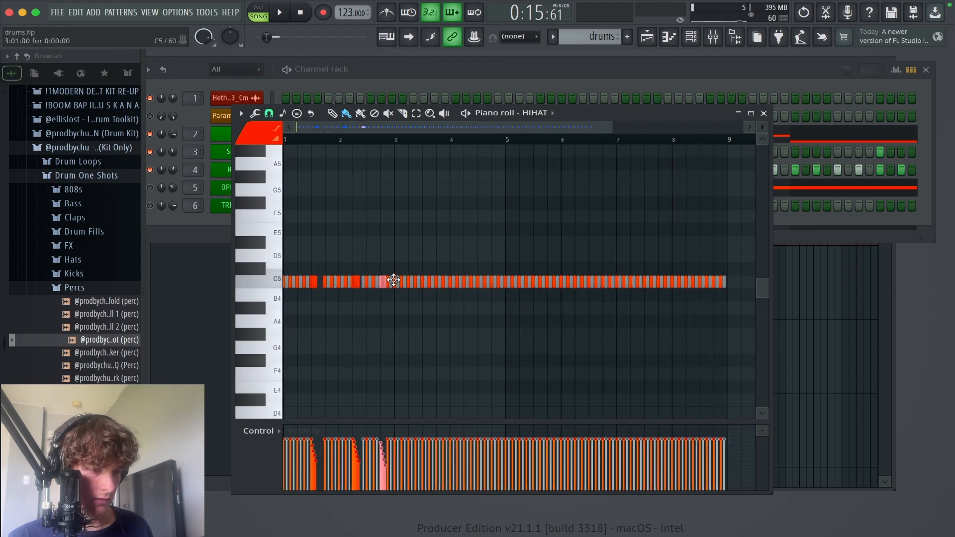
pyautogui.moveTo(351, 264); pyautogui.dragTo(443, 315)
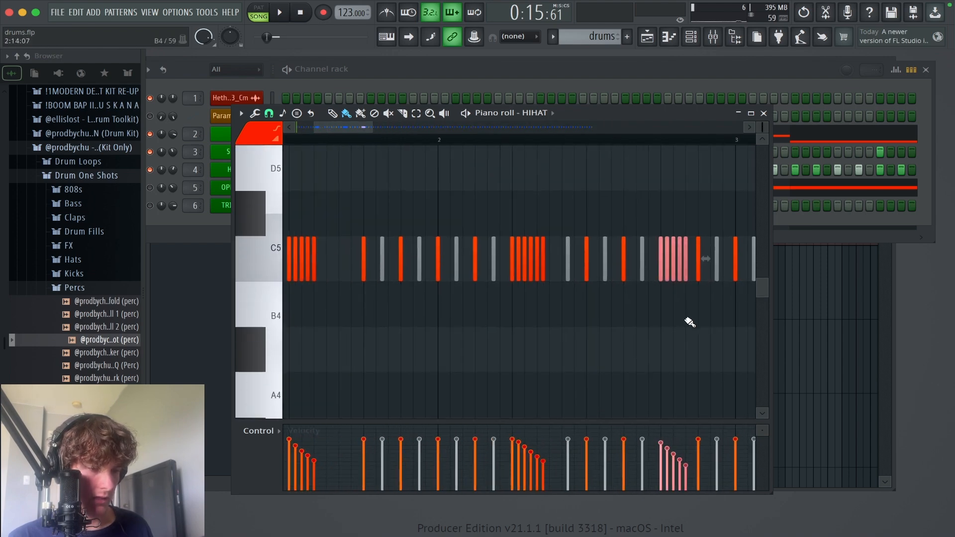
pyautogui.moveTo(685, 288); pyautogui.dragTo(603, 332)
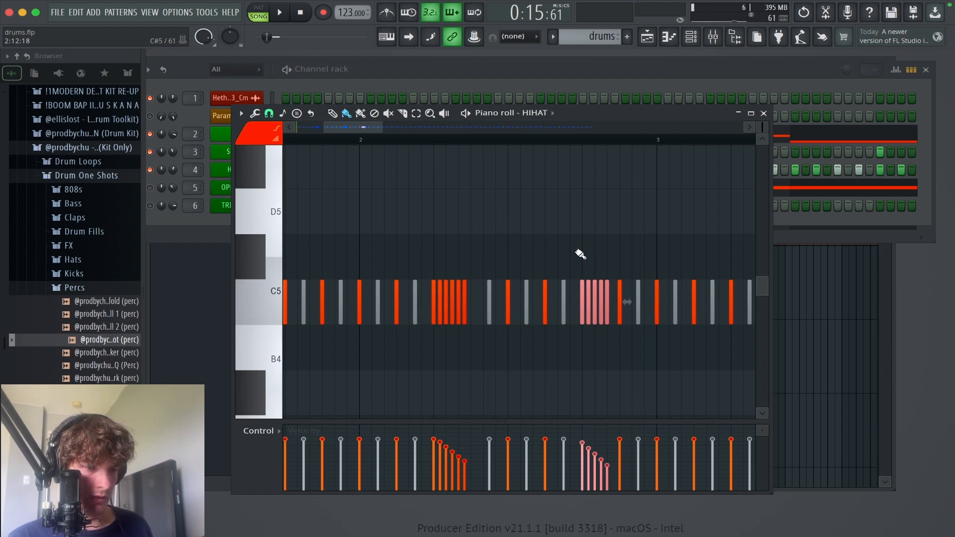
pyautogui.hscroll(10, 599, 226)
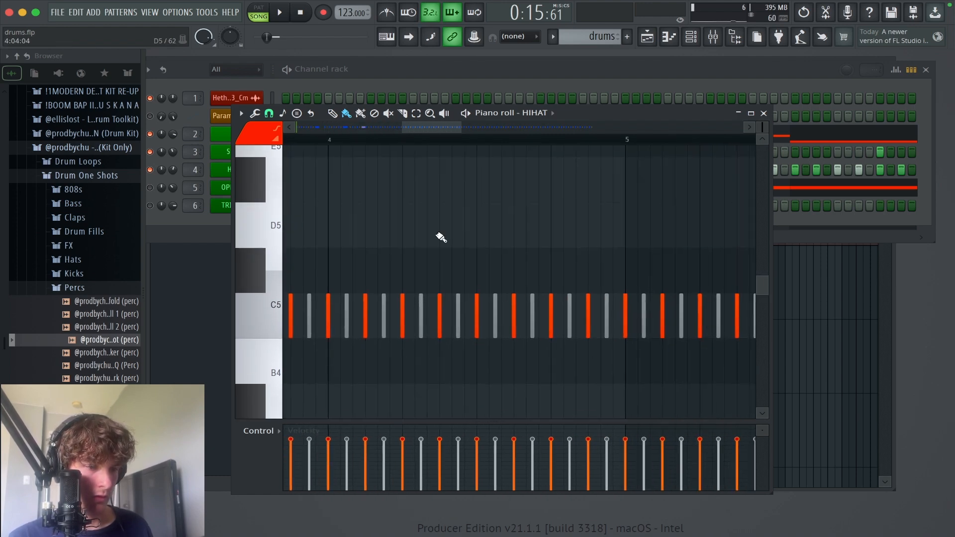
# Step: Delete the hi-hat notes at steps 5, 6, 13 and 14 of bar 4
pyautogui.hscroll(-3, 441, 237)
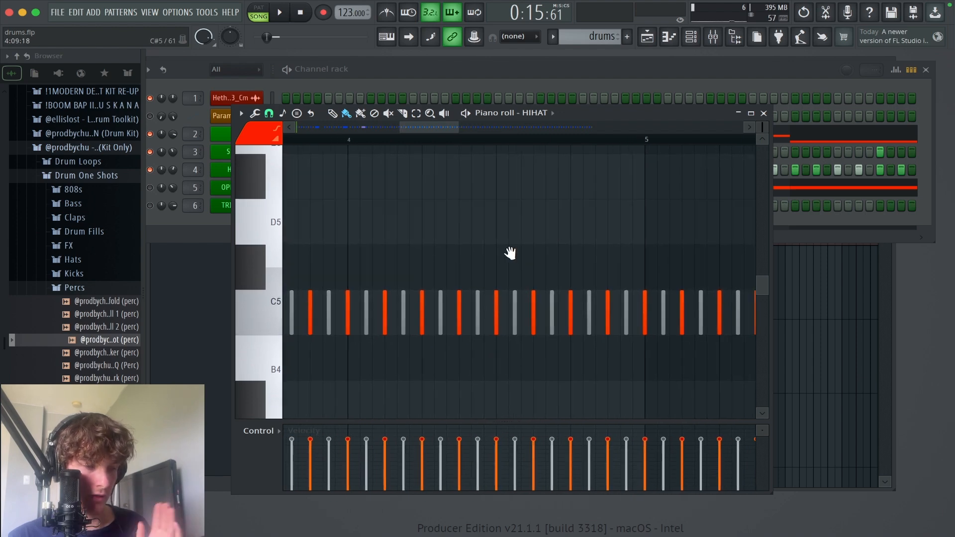
pyautogui.rightClick(440, 310)
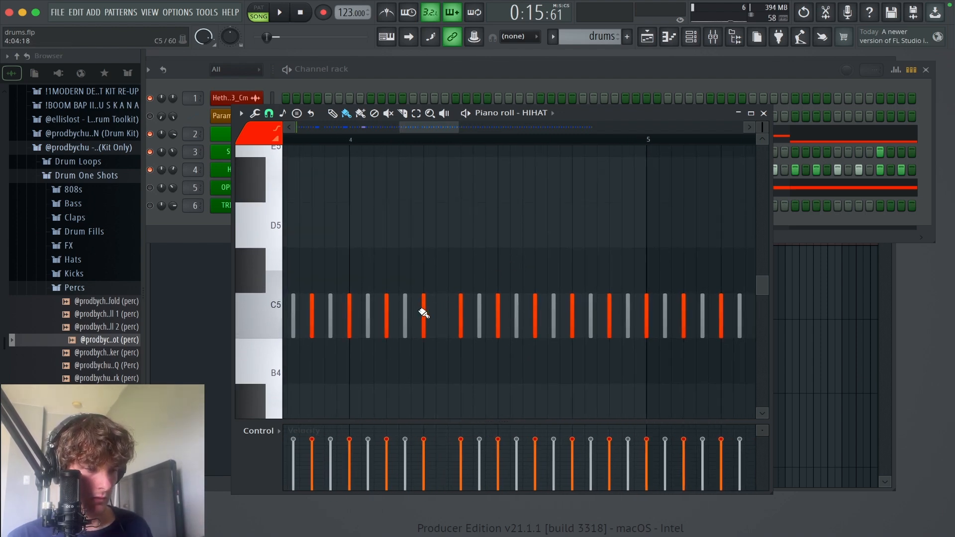
pyautogui.rightClick(423, 312)
pyautogui.rightClick(572, 311)
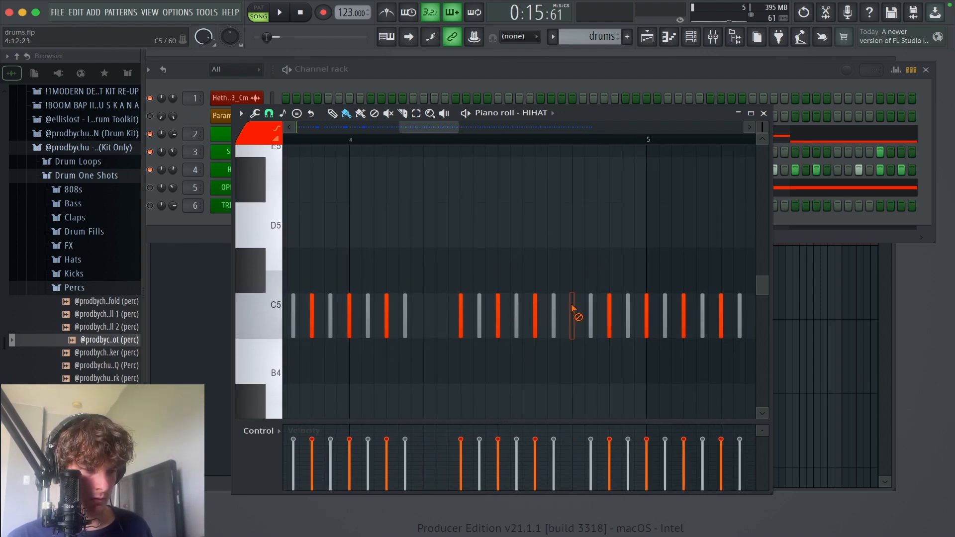
pyautogui.rightClick(591, 310)
# Step: Paint six short hi-hat notes across steps 5 and 6 of bar 4 and slope their velocities downward
pyautogui.moveTo(586, 376); pyautogui.dragTo(410, 271)
pyautogui.moveTo(442, 293); pyautogui.dragTo(523, 298)
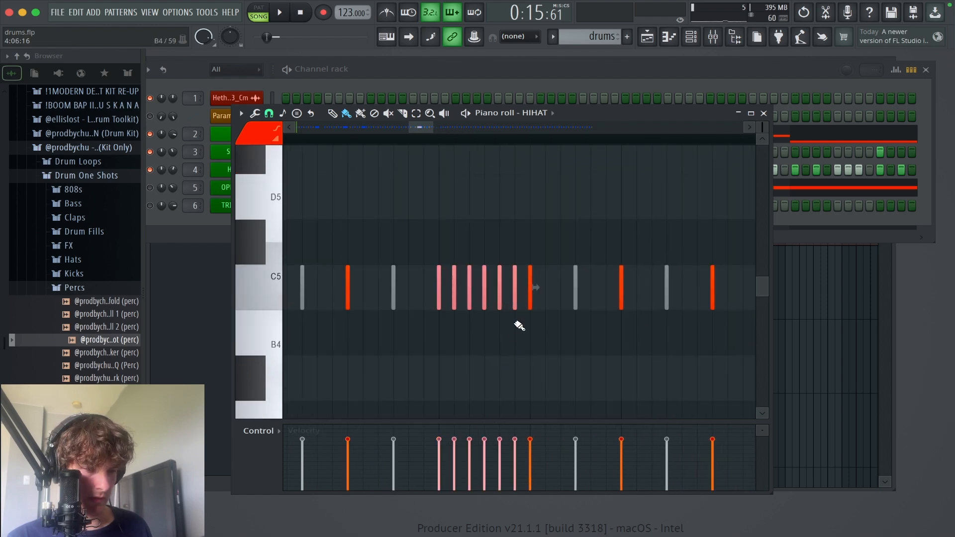
pyautogui.moveTo(439, 436); pyautogui.dragTo(525, 476)
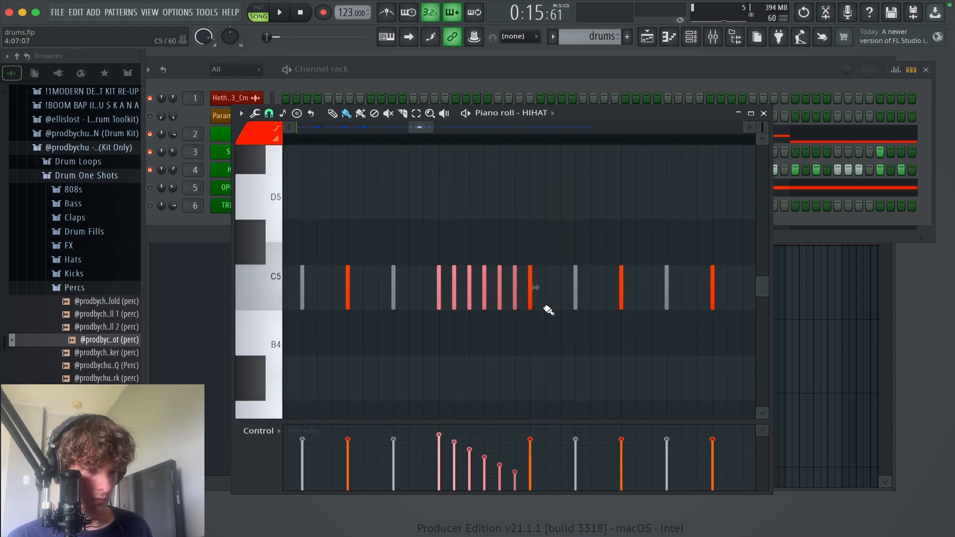
# Step: Paint six short hi-hat notes across steps 13 and 14 of bar 4 and slope velocities downward from the second note
pyautogui.rightClick(534, 294)
pyautogui.hscroll(5, 488, 270)
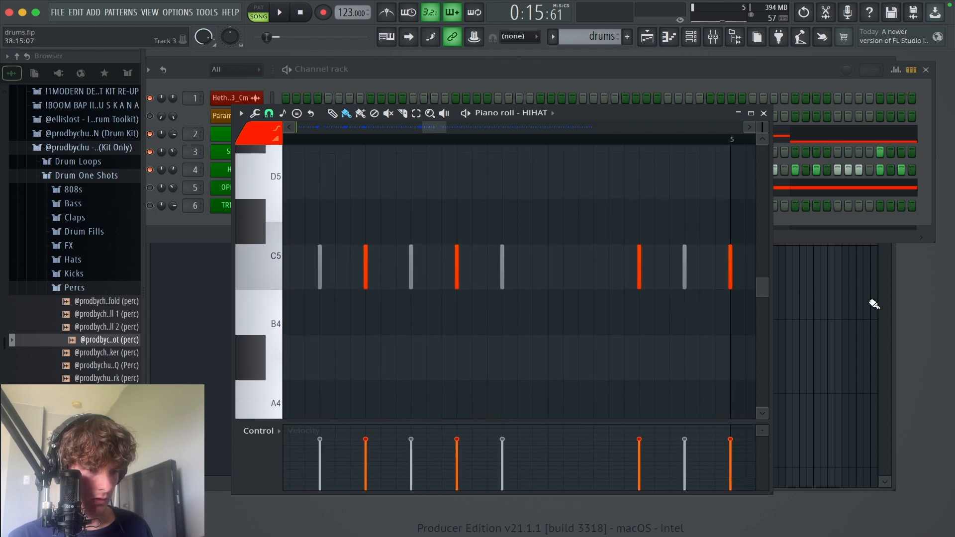
pyautogui.moveTo(550, 277); pyautogui.dragTo(622, 280)
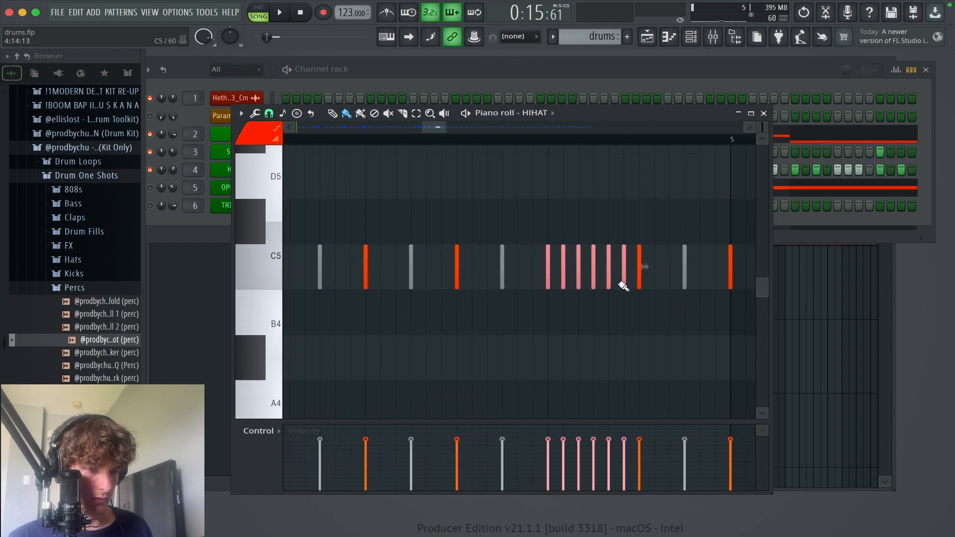
pyautogui.moveTo(559, 434); pyautogui.dragTo(625, 465)
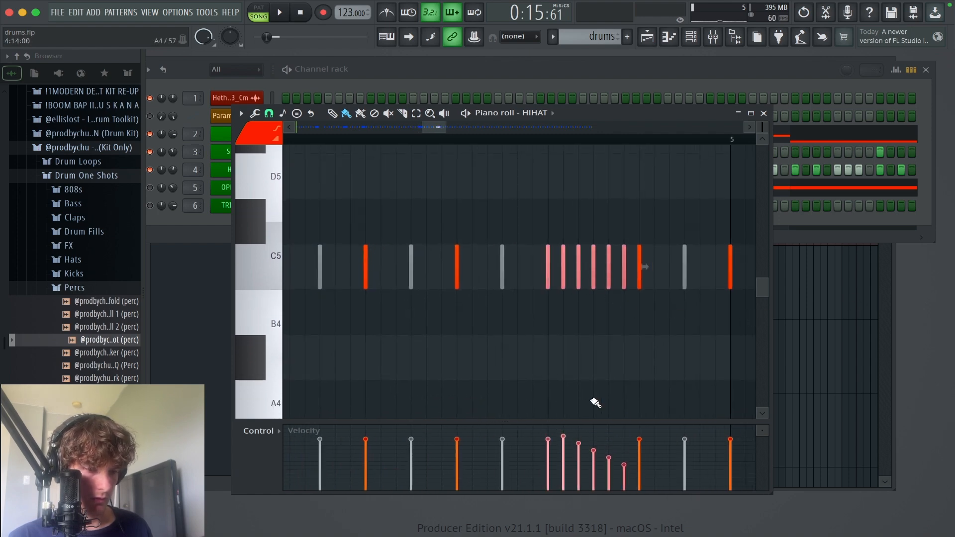
# Step: Play the hi-hats from the start of the pattern, stop, and look over the rolls in bars 1 to 4
pyautogui.press('space')
pyautogui.keyDown('super'); pyautogui.rightClick(673, 371); pyautogui.keyUp('super')
pyautogui.keyDown('super'); pyautogui.rightClick(595, 362); pyautogui.keyUp('super')
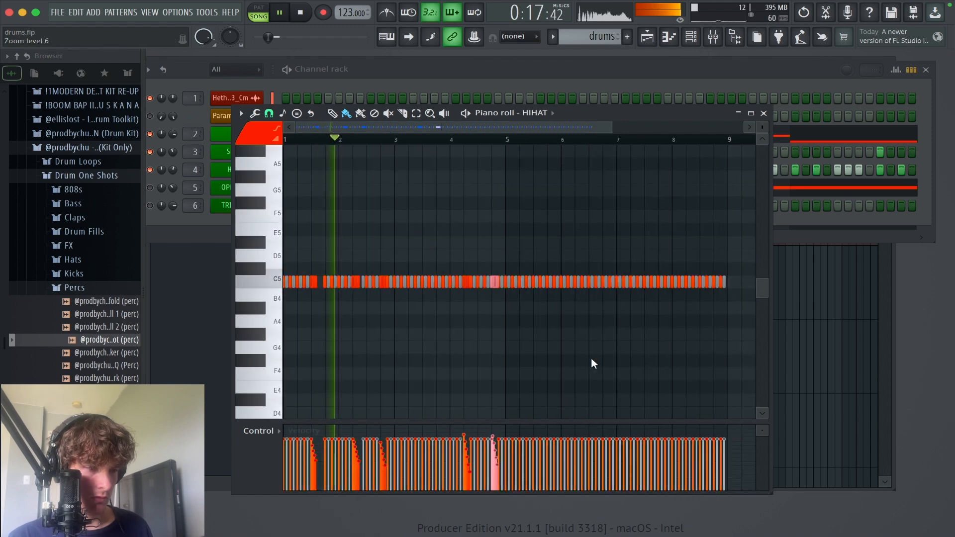
pyautogui.press('space')
pyautogui.keyDown('super'); pyautogui.rightClick(558, 338); pyautogui.keyUp('super')
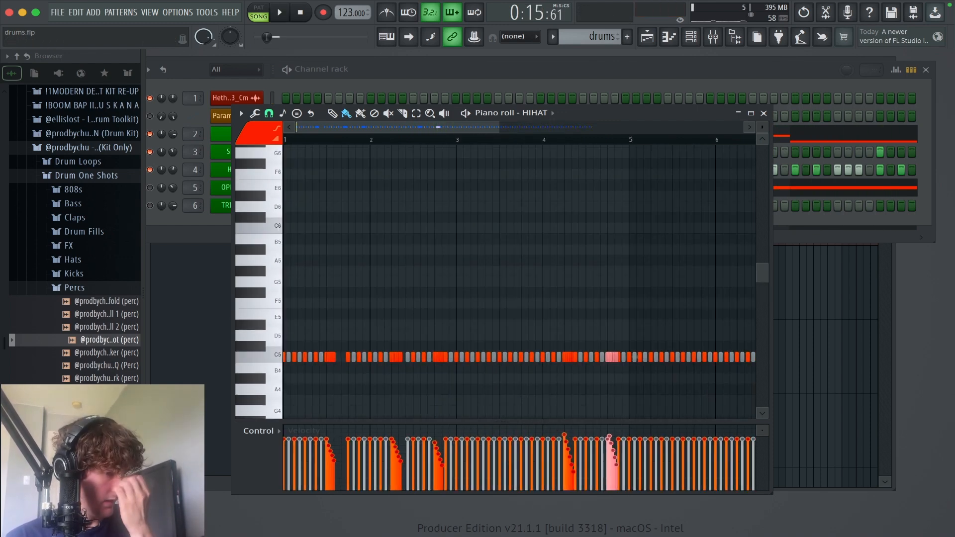
# Step: Delete the hi-hat notes at steps 14, 15 and 16 of bar 1
pyautogui.press('F6')
pyautogui.moveTo(480, 341); pyautogui.dragTo(500, 281)
pyautogui.moveTo(626, 398); pyautogui.dragTo(1, 132)
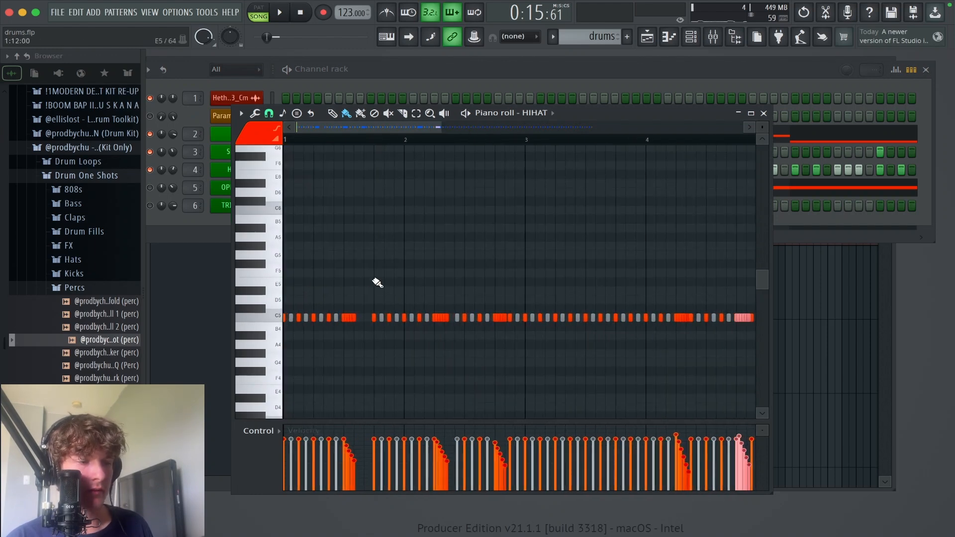
pyautogui.moveTo(511, 373); pyautogui.dragTo(282, 260)
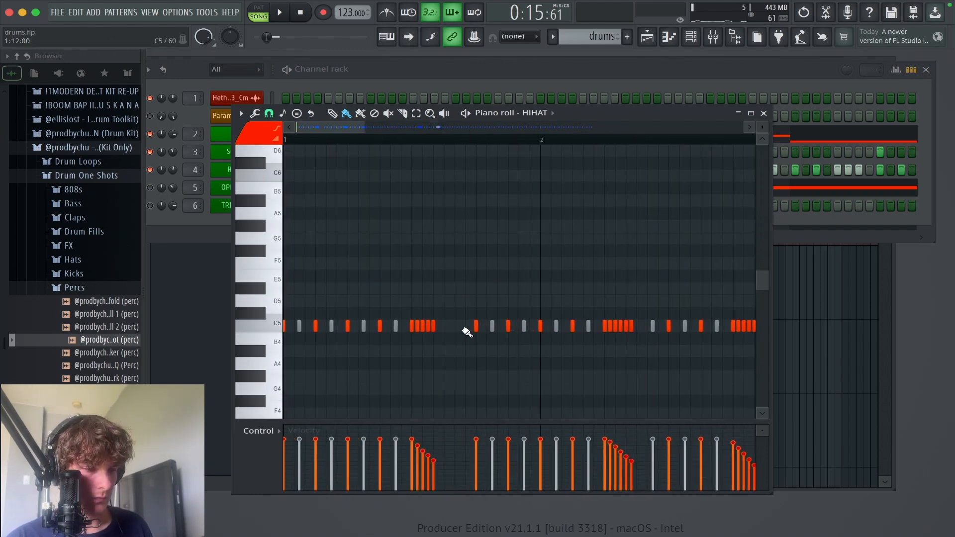
pyautogui.rightClick(507, 328)
pyautogui.rightClick(491, 326)
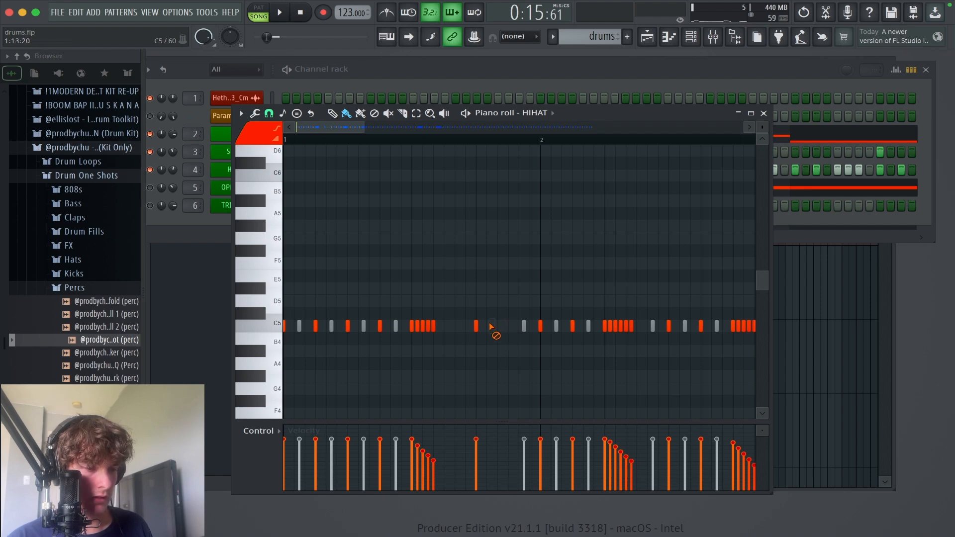
pyautogui.rightClick(524, 327)
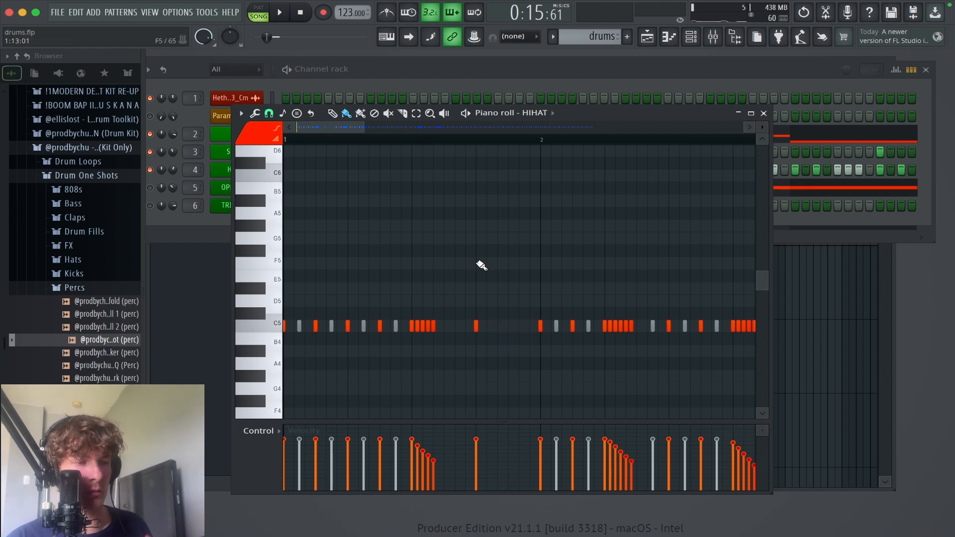
# Step: Play back the thinned-out hi-hats and add a sixth short note to the end of the roll in bar 1
pyautogui.press('space')
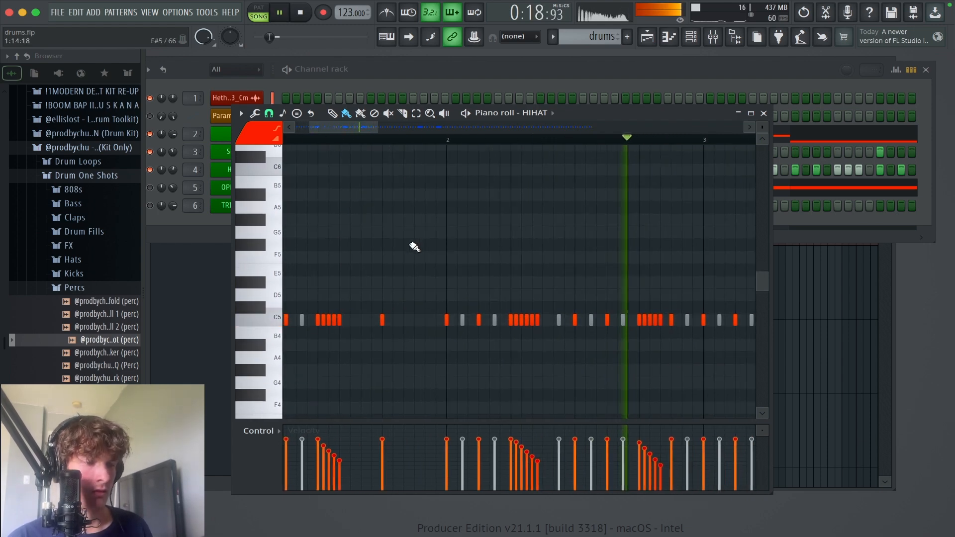
pyautogui.press('space')
pyautogui.moveTo(601, 232); pyautogui.dragTo(950, 203)
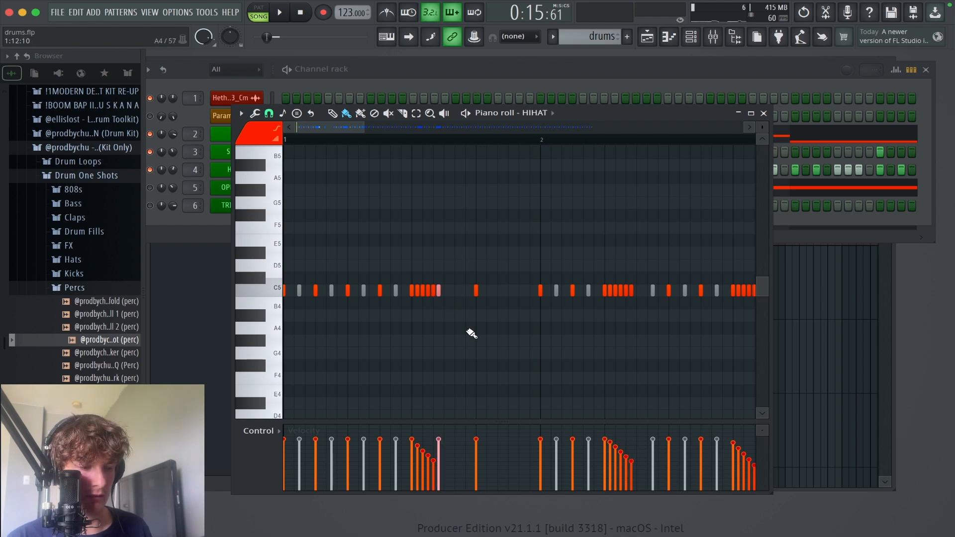
pyautogui.moveTo(524, 397); pyautogui.dragTo(319, 209)
# Step: Play the hi-hats from bar 1 through the two rolls in bar 4, then stop playback
pyautogui.press('space')
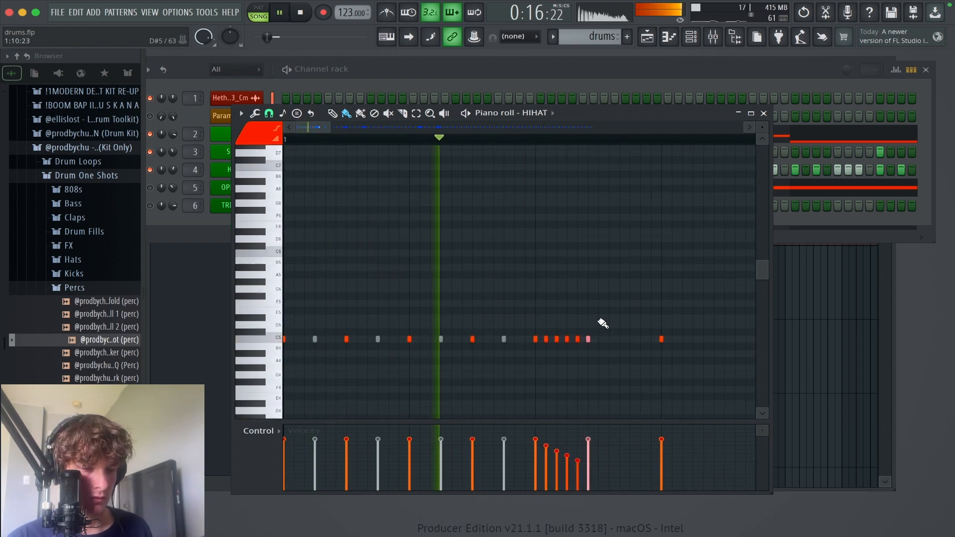
pyautogui.keyDown('ctrl'); pyautogui.rightClick(621, 307); pyautogui.keyUp('ctrl')
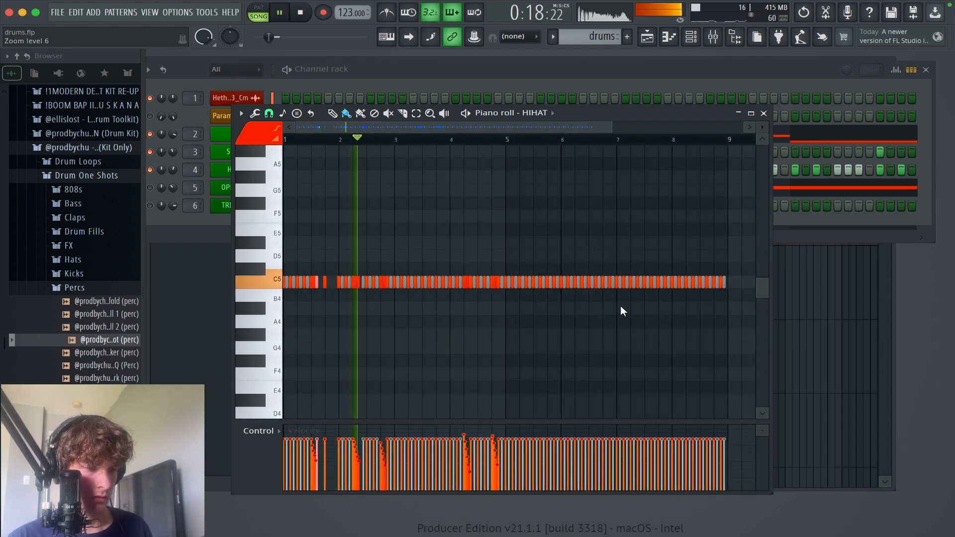
pyautogui.moveTo(622, 352); pyautogui.dragTo(81, 74)
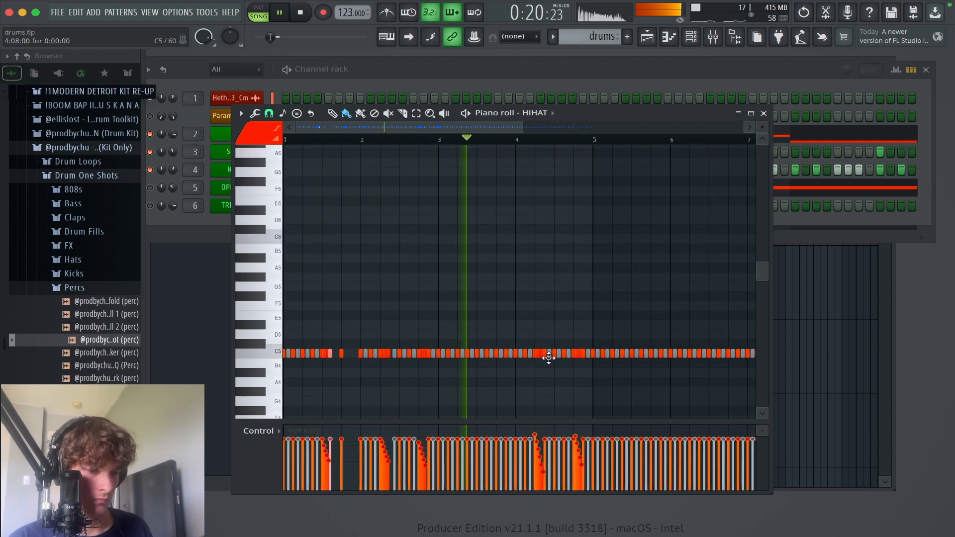
pyautogui.moveTo(554, 344); pyautogui.dragTo(525, 271)
pyautogui.moveTo(633, 364); pyautogui.dragTo(473, 234)
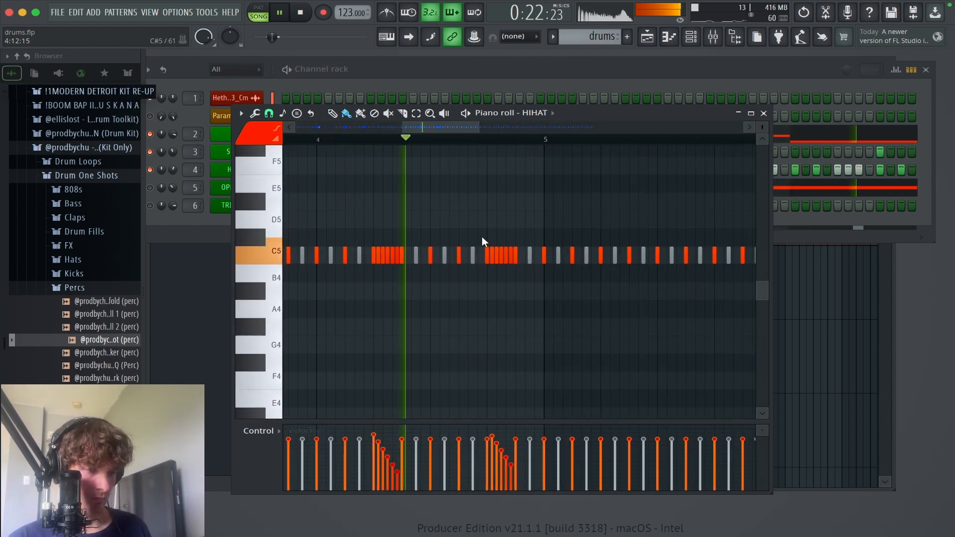
pyautogui.keyDown('ctrl'); pyautogui.rightClick(497, 275); pyautogui.keyUp('ctrl')
pyautogui.press('space')
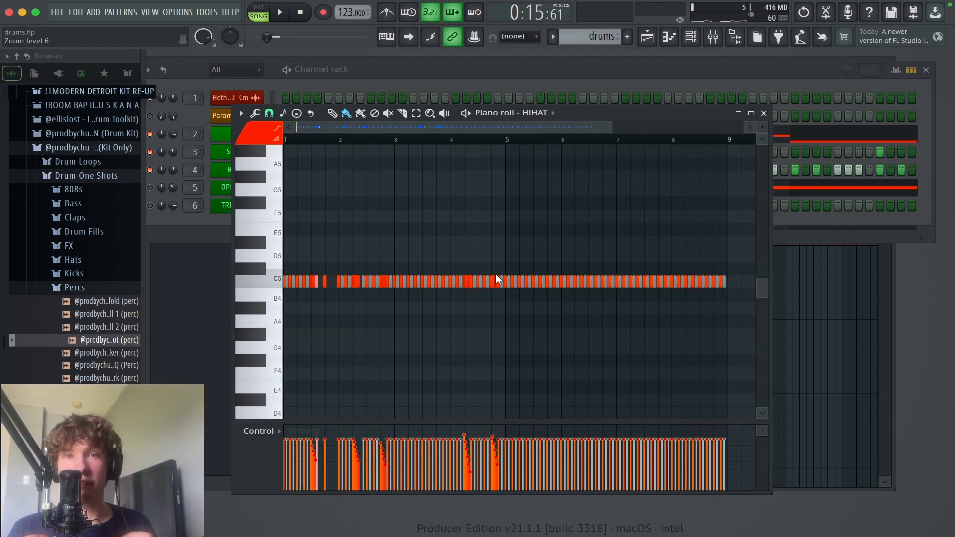
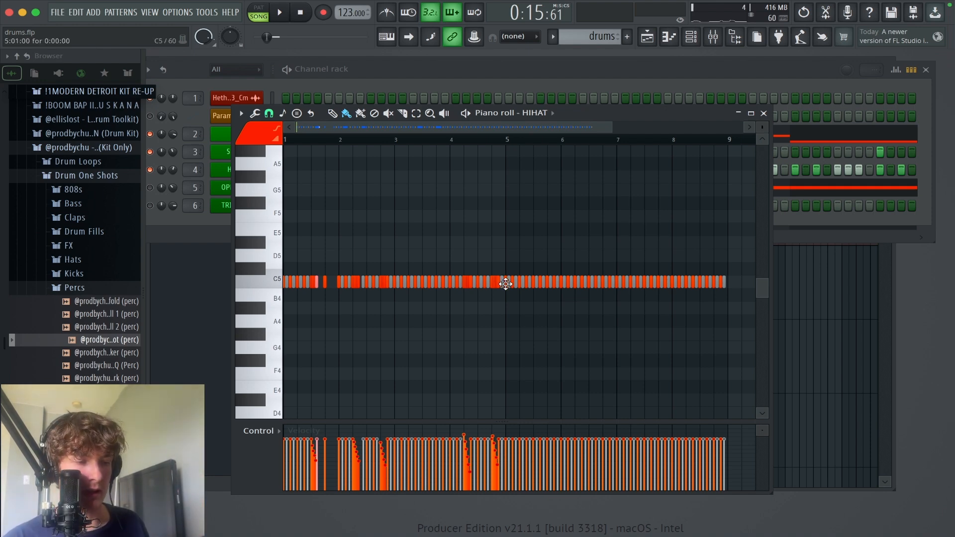
# Step: Delete all hi-hat notes in bars 5 to 8, keeping only the first four bars
pyautogui.moveTo(506, 284)
pyautogui.mouseDown()
pyautogui.moveTo(647, 292)
pyautogui.moveTo(726, 280)
pyautogui.moveTo(678, 273)
pyautogui.moveTo(623, 281)
pyautogui.mouseUp()
pyautogui.moveTo(719, 287)
pyautogui.mouseDown()
pyautogui.moveTo(683, 294)
pyautogui.moveTo(733, 284)
pyautogui.mouseUp()
pyautogui.scroll(3, 508, 134)
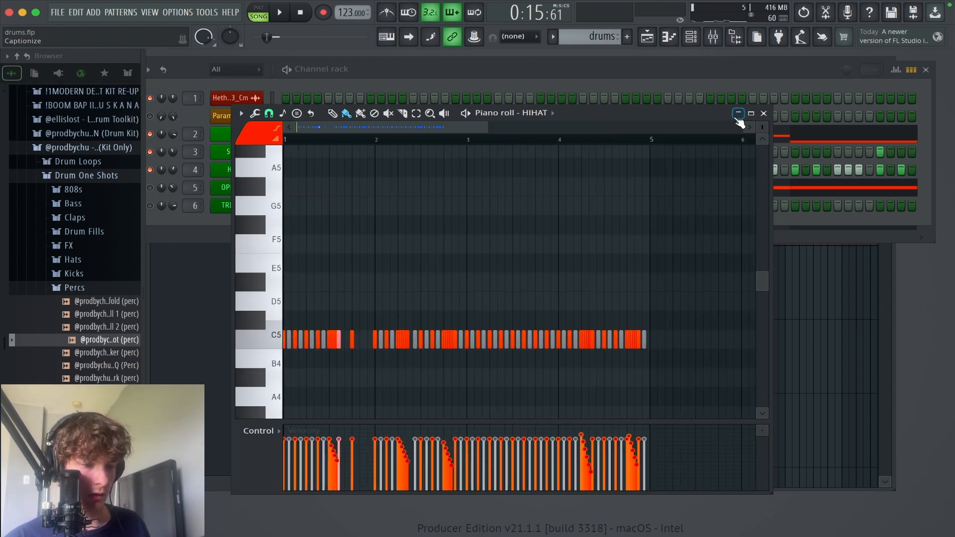
# Step: Set the snap to Line and duplicate the hi-hat notes of bars 1 to 4 into bars 5 to 8
pyautogui.moveTo(653, 140); pyautogui.dragTo(284, 141)
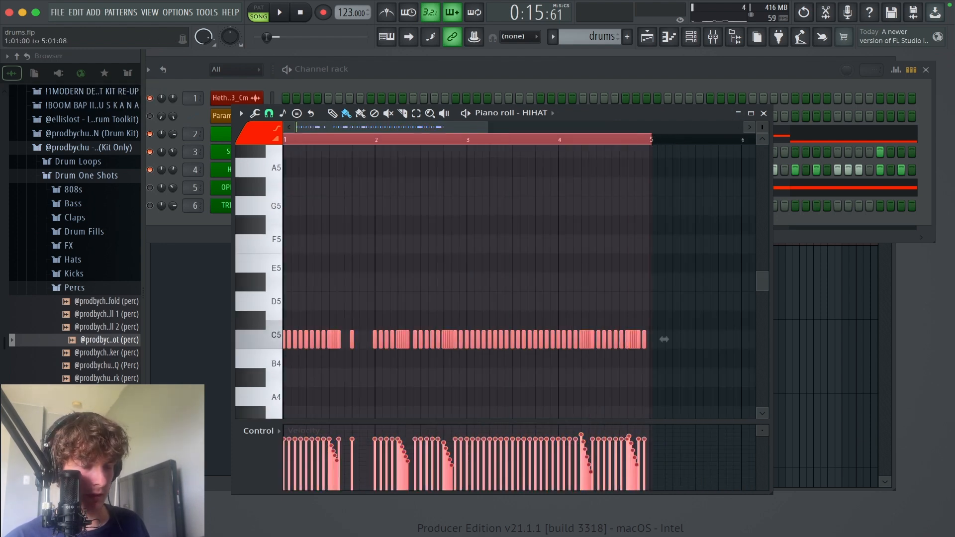
pyautogui.click(269, 114)
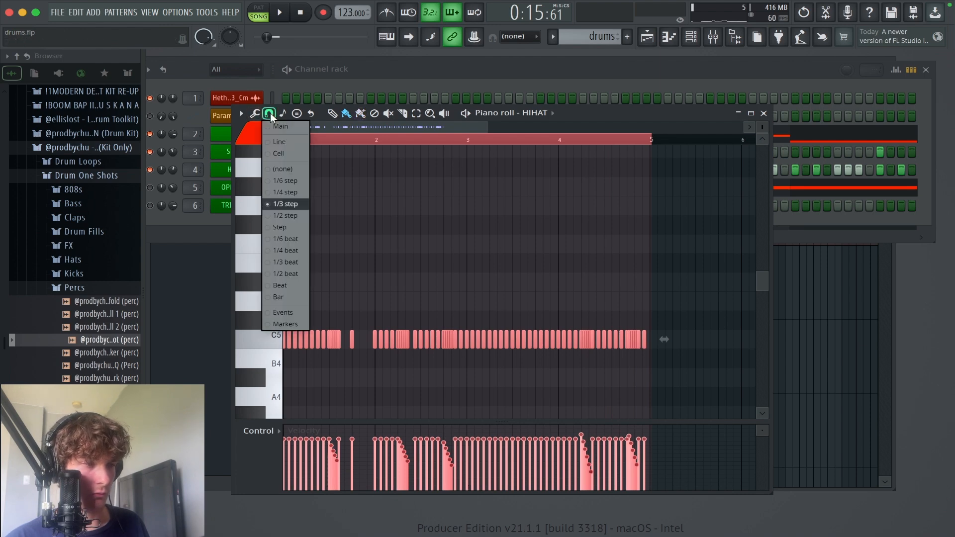
pyautogui.click(275, 143)
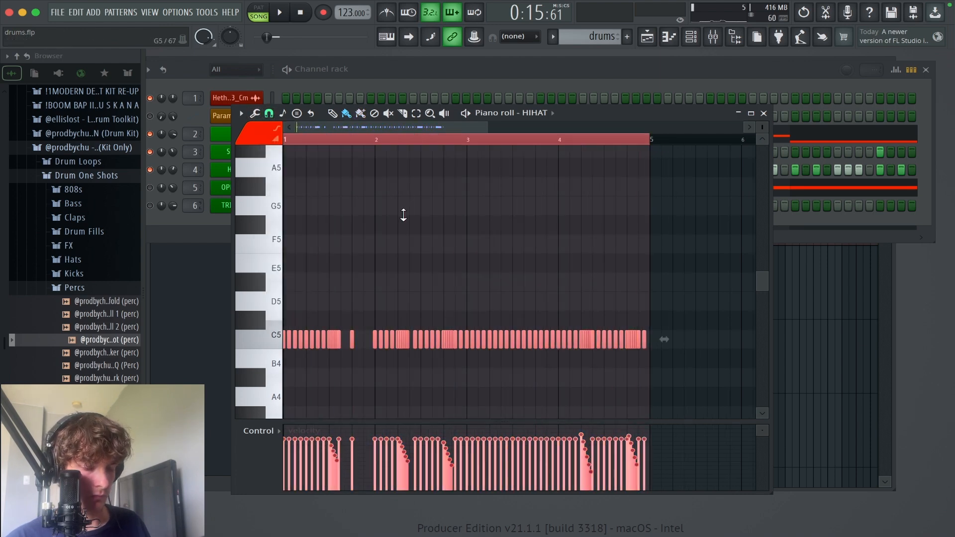
pyautogui.press('super+b')
pyautogui.scroll(5, 690, 262)
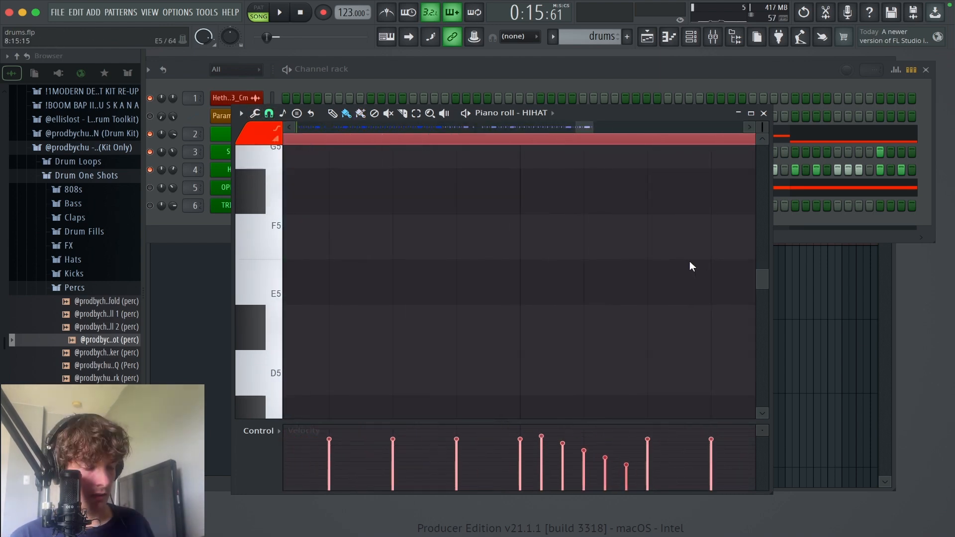
pyautogui.scroll(-5, 689, 267)
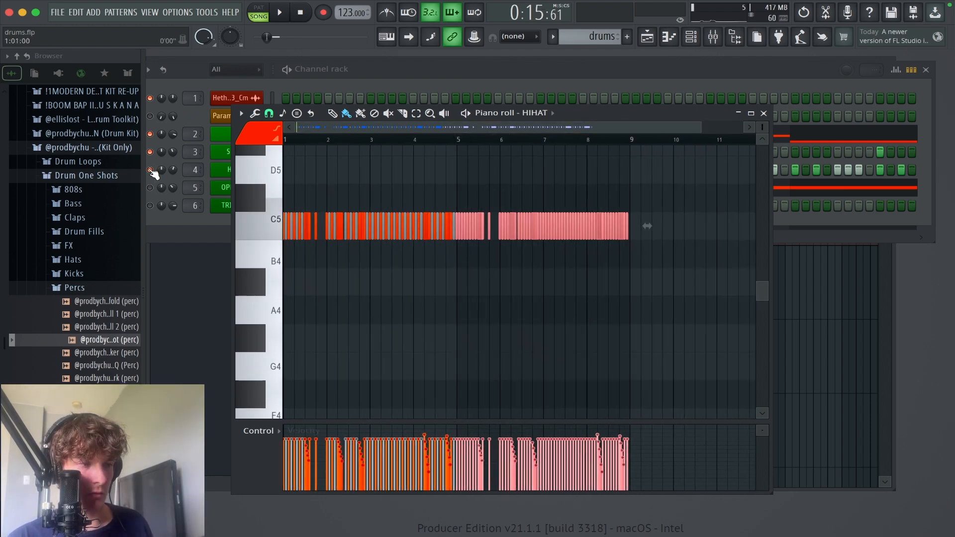
# Step: Play the beat from the start and look over the hi-hat pattern across all eight bars
pyautogui.press('space')
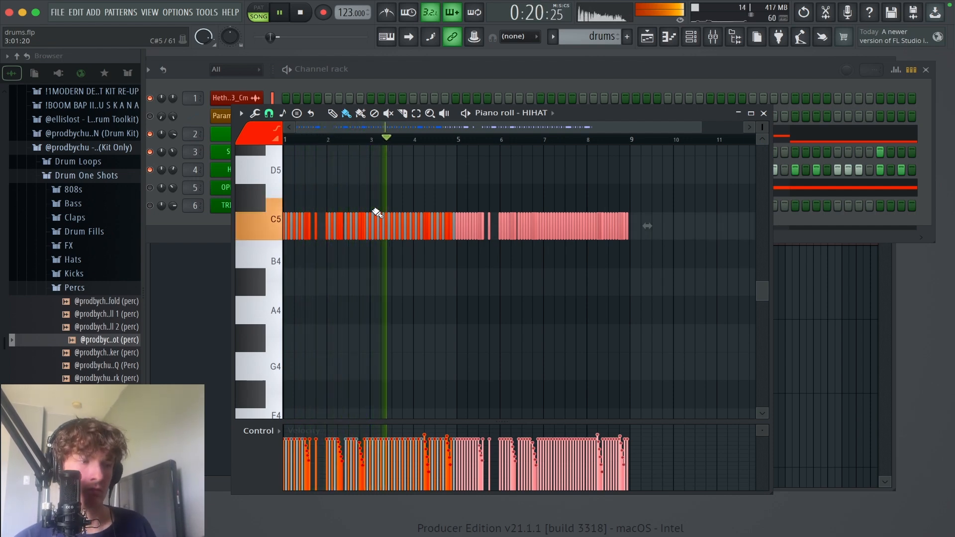
pyautogui.scroll(1, 416, 239)
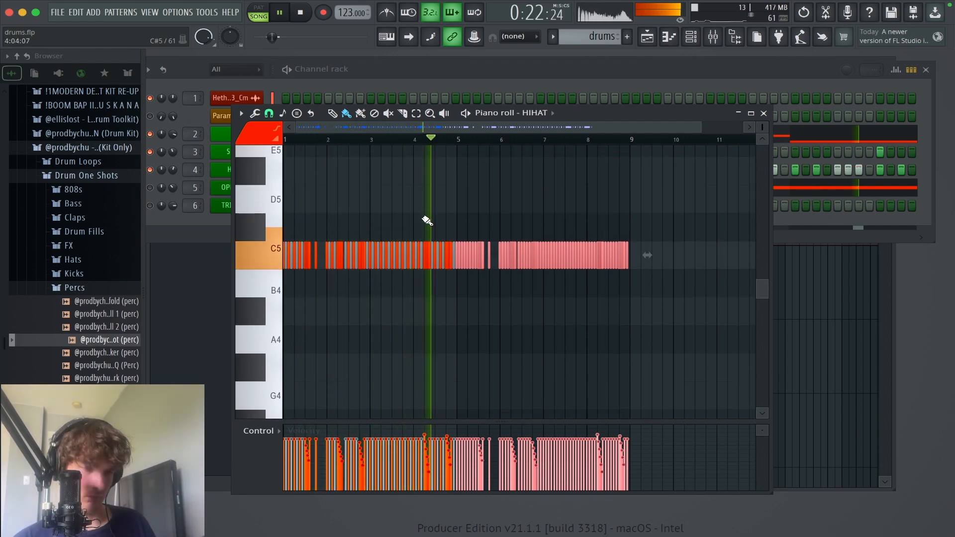
pyautogui.scroll(1, 462, 233)
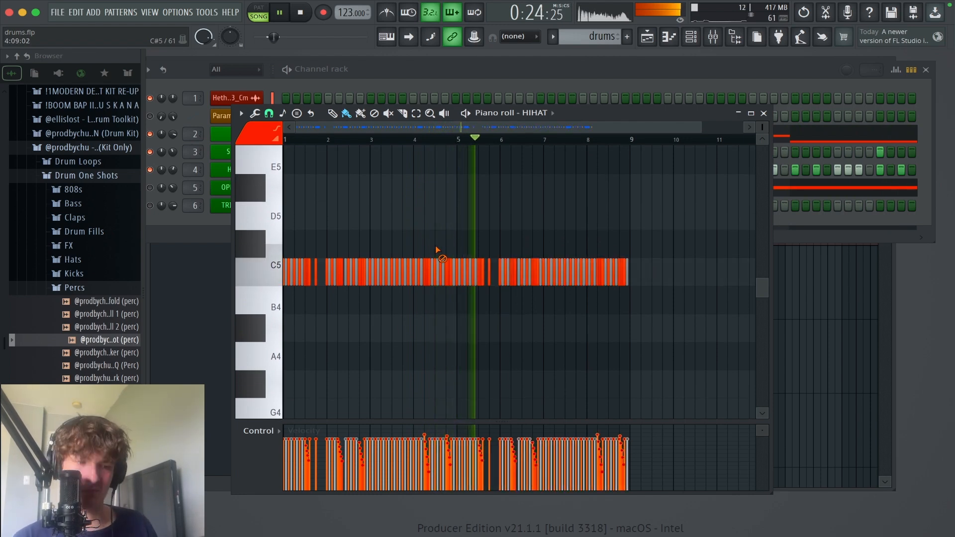
pyautogui.scroll(-1, 453, 234)
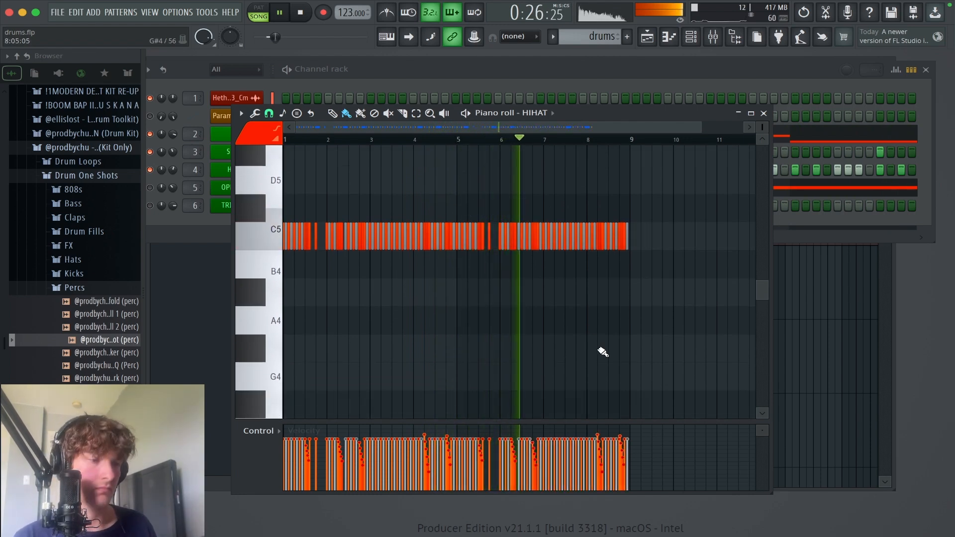
pyautogui.moveTo(607, 360); pyautogui.dragTo(160, 177)
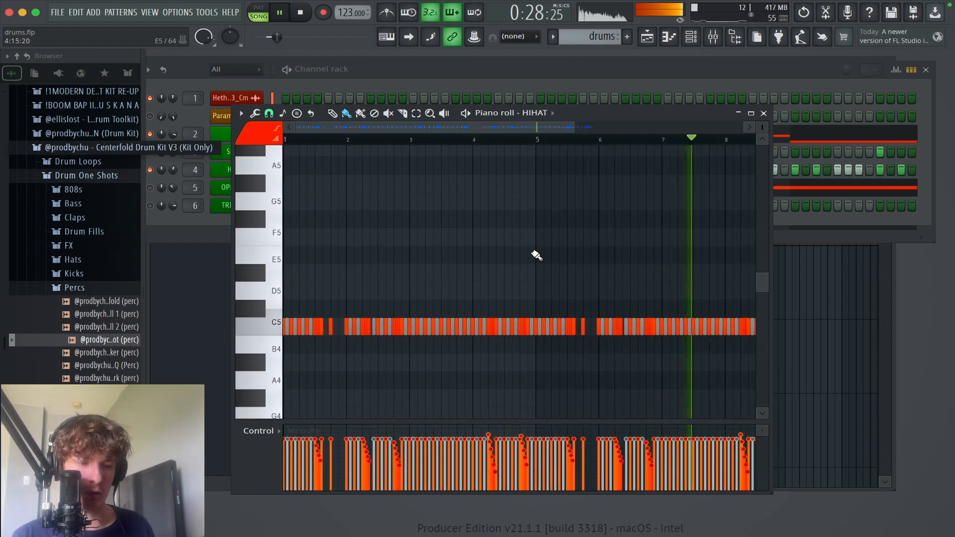
pyautogui.moveTo(547, 246)
pyautogui.mouseDown()
pyautogui.moveTo(548, 256)
pyautogui.moveTo(539, 245)
pyautogui.mouseUp()
# Step: Slightly randomize the panning of all hi-hat notes with the bipolar randomizer, then close the hi-hat notes and stop playback
pyautogui.press('super+a')
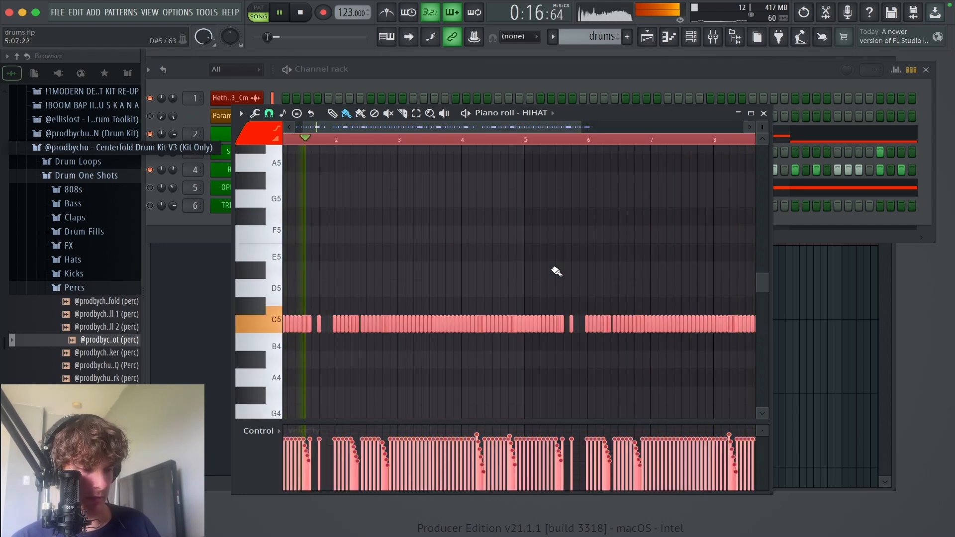
pyautogui.hotkey('alt', 'r')
pyautogui.moveTo(452, 326); pyautogui.dragTo(430, 331)
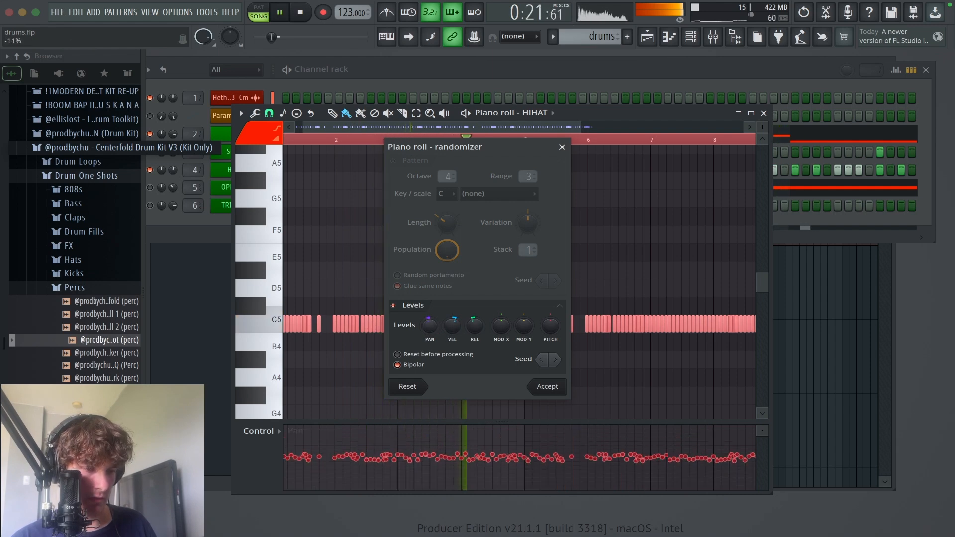
pyautogui.click(551, 387)
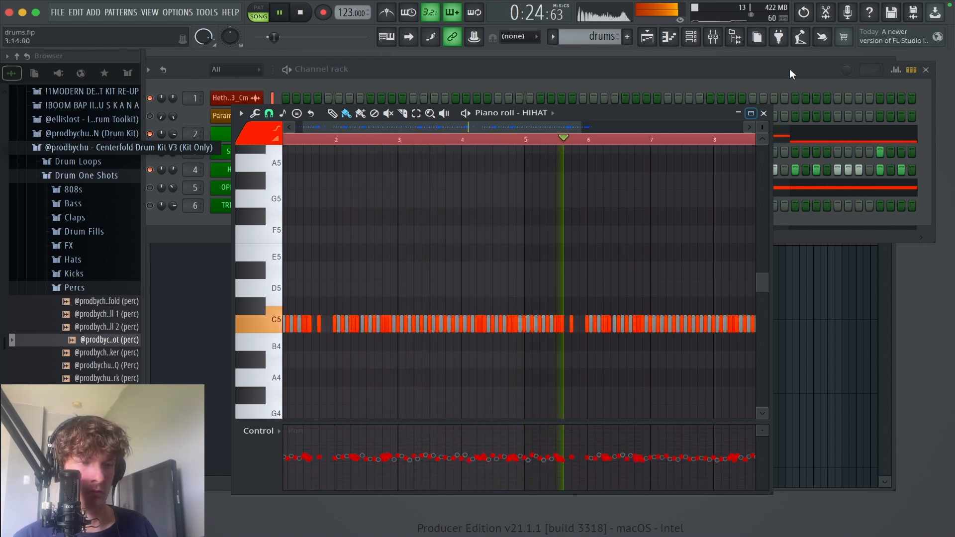
pyautogui.click(764, 113)
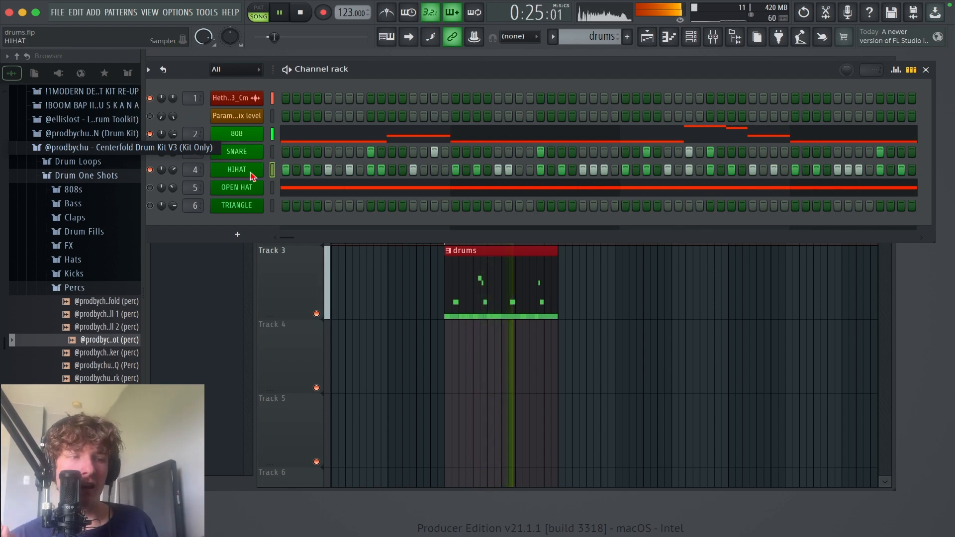
pyautogui.press('space')
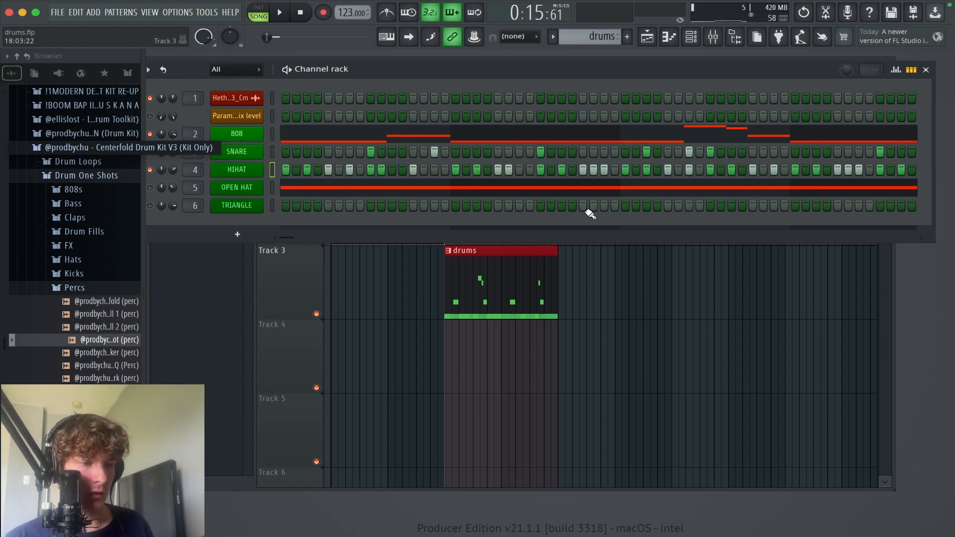
# Step: Open the 808 notes, play the beat and examine where the 808 hits fall, then stop and close them
pyautogui.click(637, 131)
pyautogui.hscroll(-5, 477, 254)
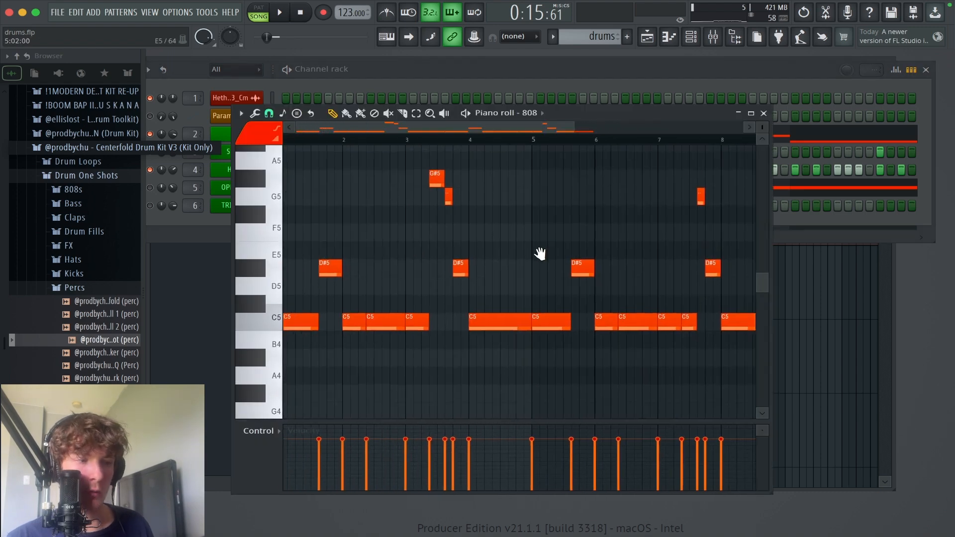
pyautogui.scroll(2, 540, 251)
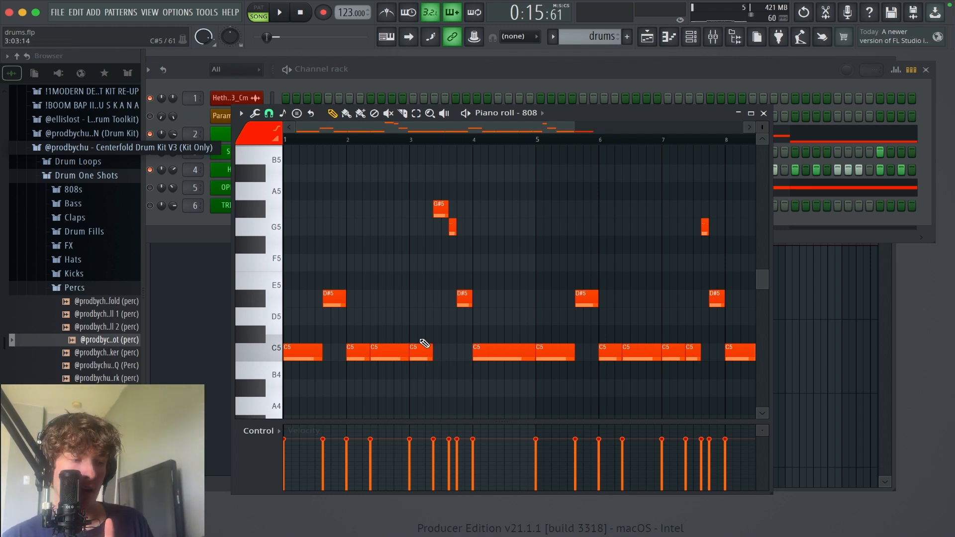
pyautogui.scroll(-1, 503, 348)
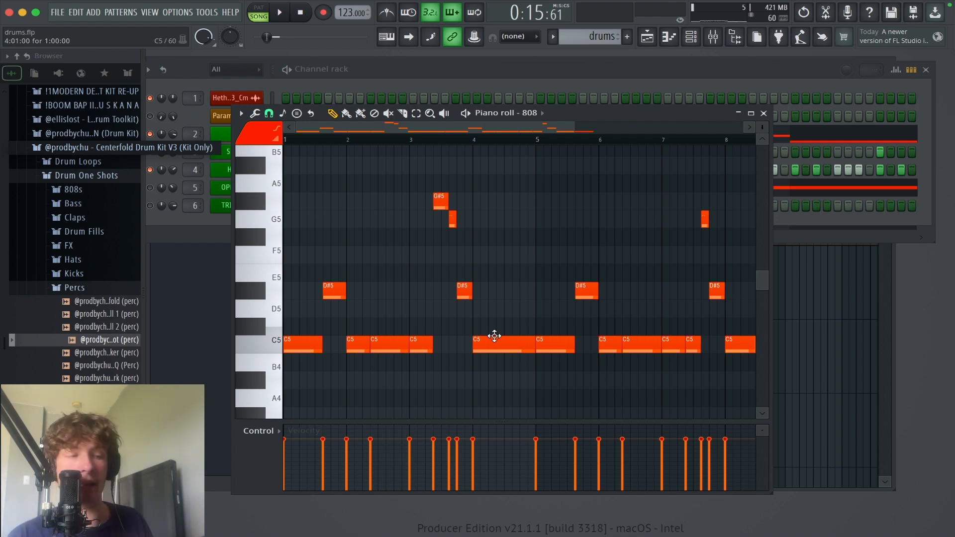
pyautogui.press('space')
pyautogui.scroll(-1, 534, 348)
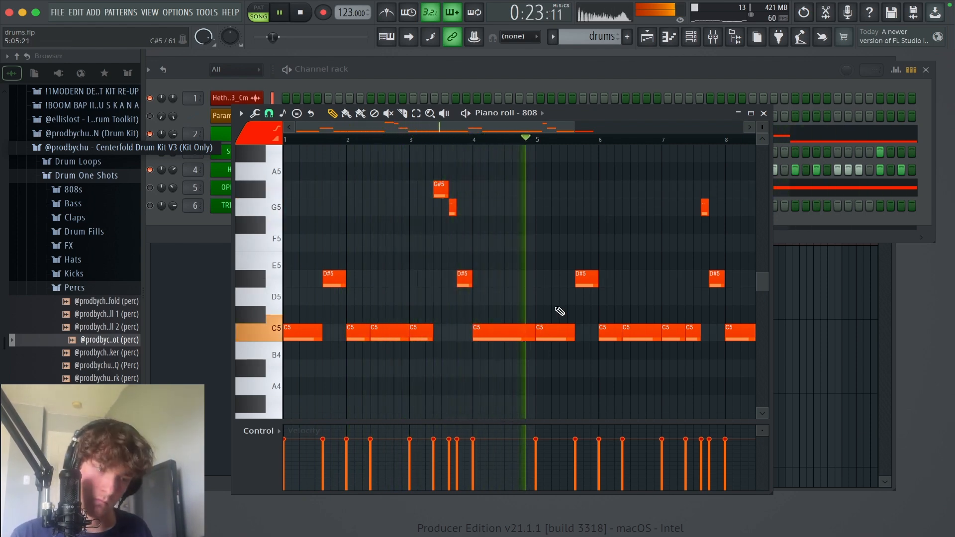
pyautogui.press('space')
pyautogui.scroll(3, 563, 348)
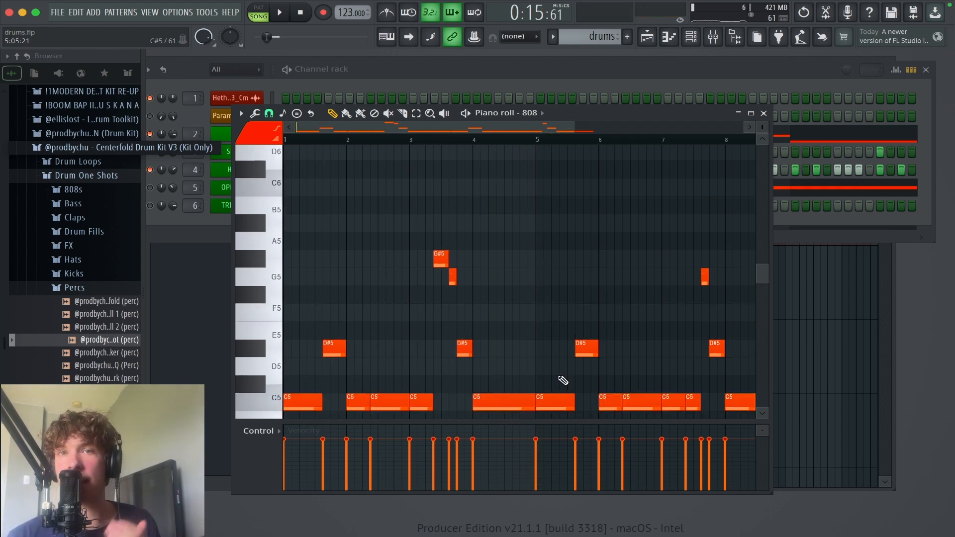
pyautogui.scroll(-3, 564, 381)
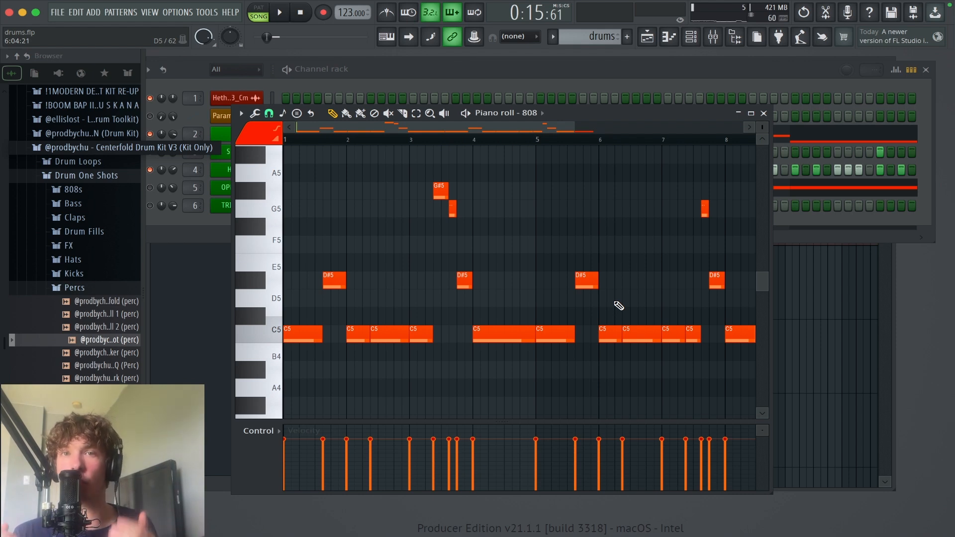
pyautogui.scroll(-1, 619, 306)
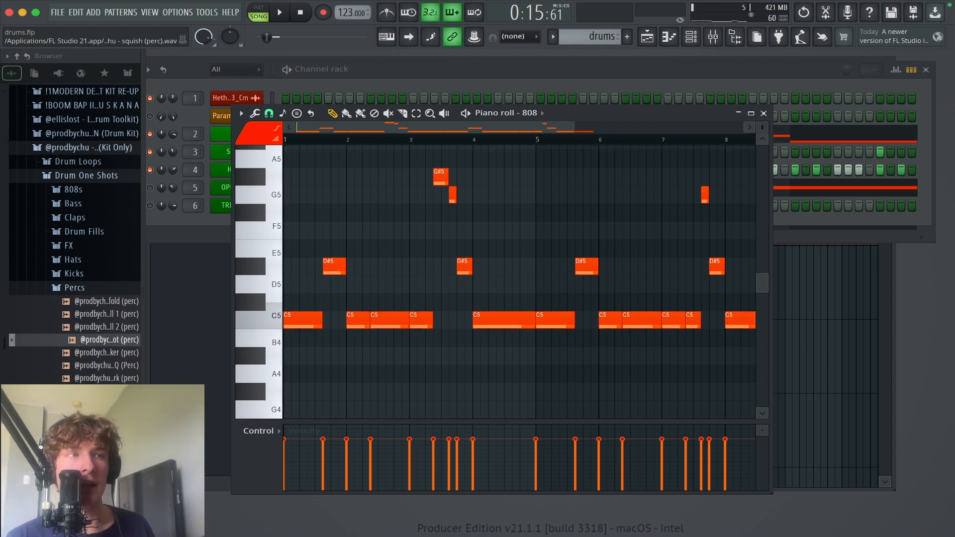
pyautogui.click(764, 113)
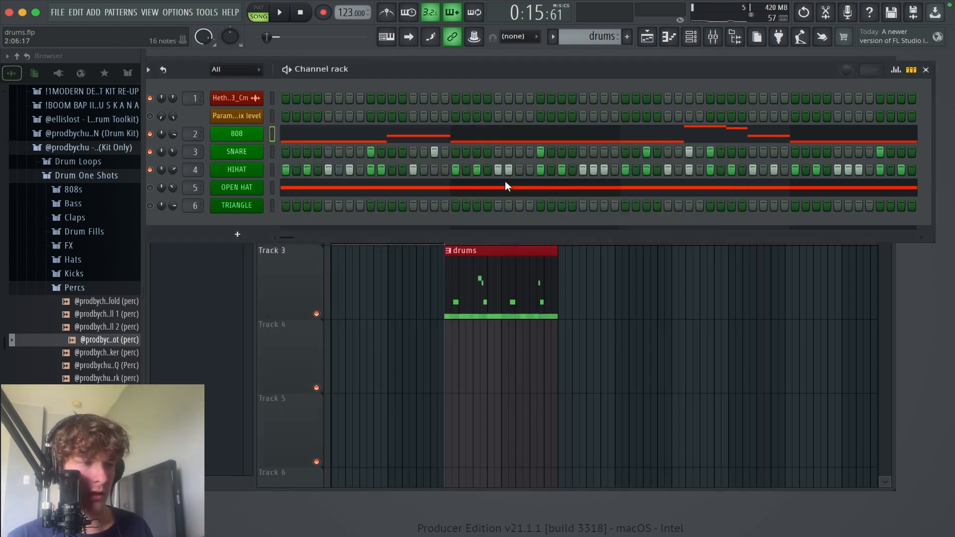
# Step: Unmute the OPEN HAT channel and replace its notes with a copy of the 808 notes
pyautogui.click(150, 188)
pyautogui.click(271, 133)
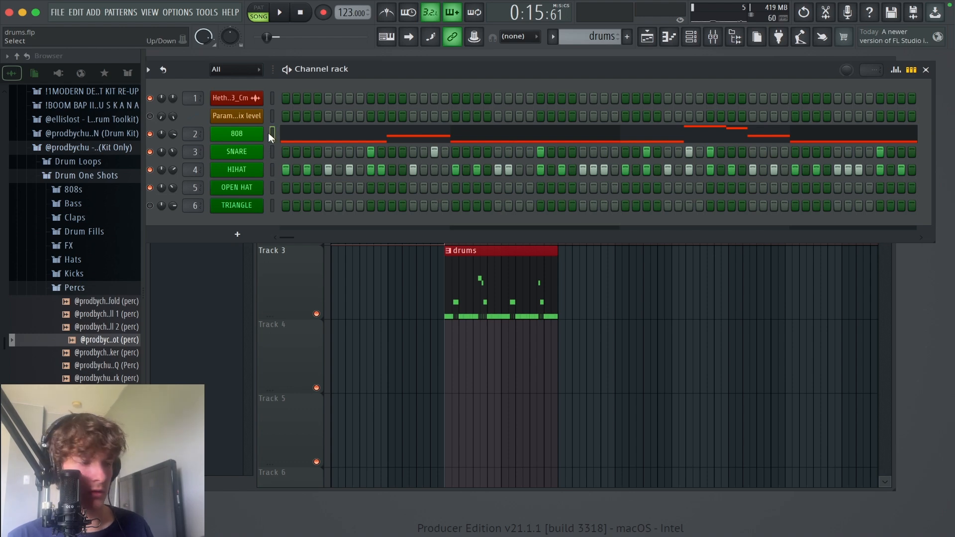
pyautogui.click(273, 189)
pyautogui.press('super+v')
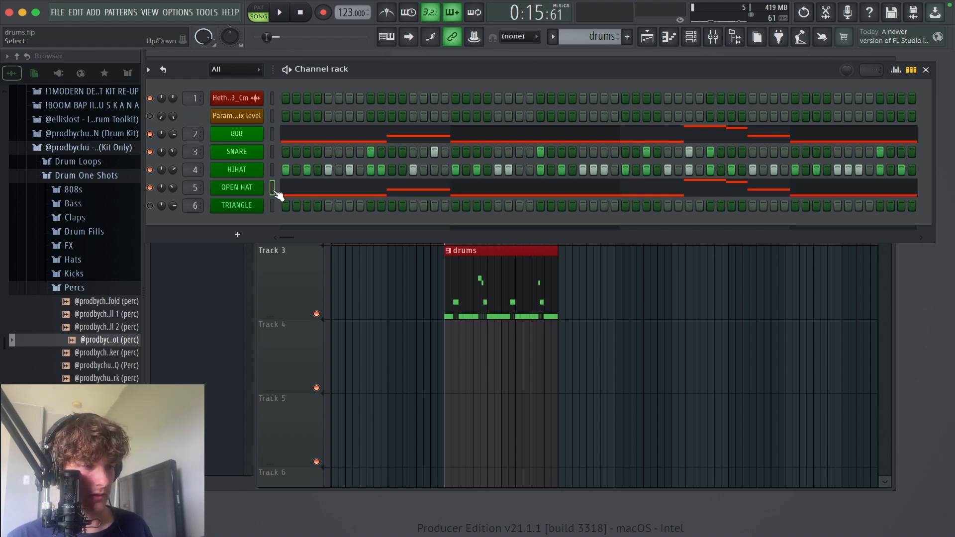
# Step: Move all open hat notes onto C5 using the limiter with the keyboard range C5 to C5
pyautogui.click(338, 191)
pyautogui.press('super+a')
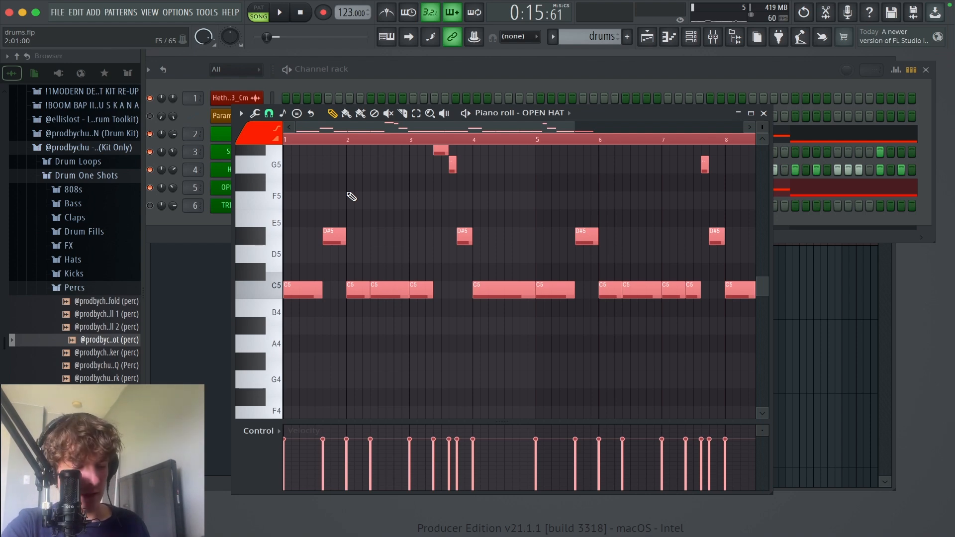
pyautogui.hotkey('alt', 'k')
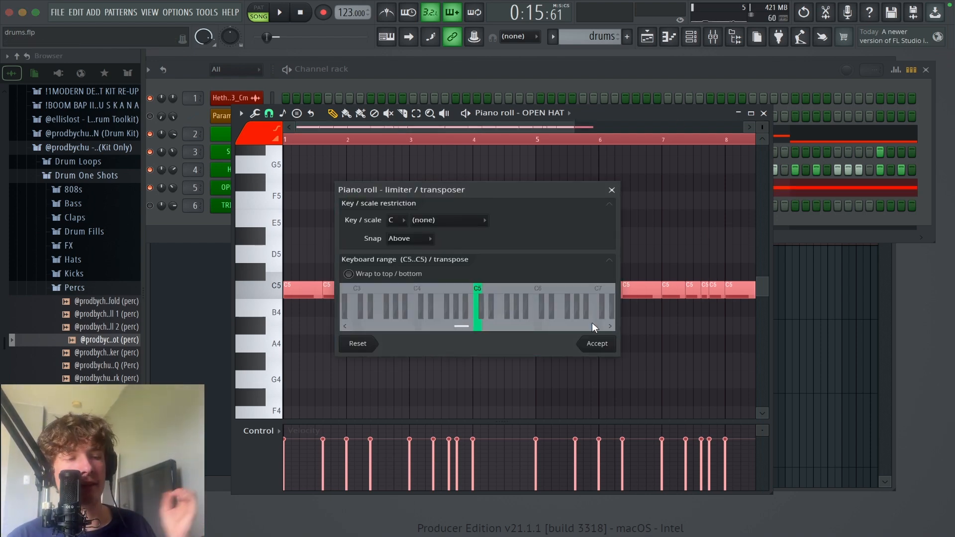
pyautogui.click(604, 343)
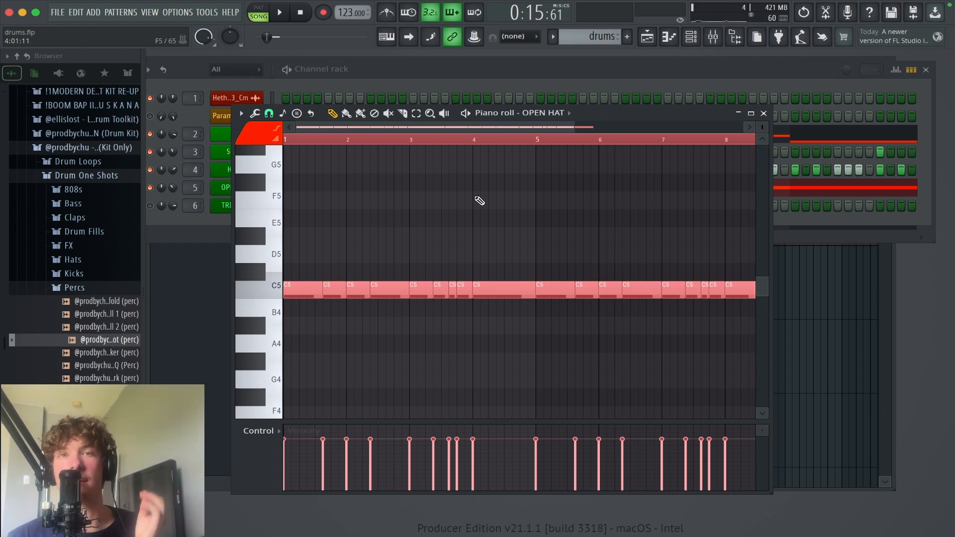
# Step: Play the beat with the open hat following the 808 rhythm, stop it, and deselect the open hat notes
pyautogui.press('space')
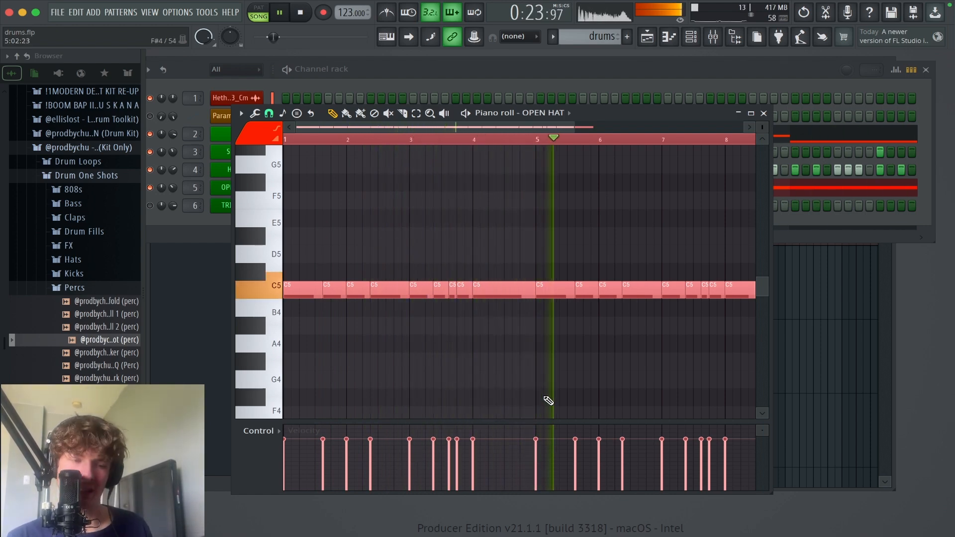
pyautogui.press('space')
pyautogui.moveTo(624, 389); pyautogui.dragTo(254, 194)
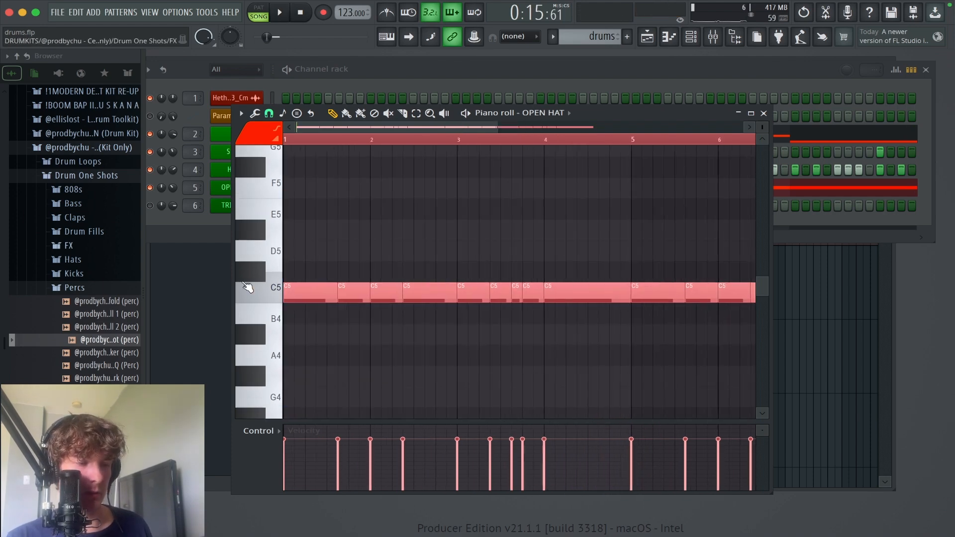
pyautogui.keyDown('super'); pyautogui.click(356, 344); pyautogui.keyUp('super')
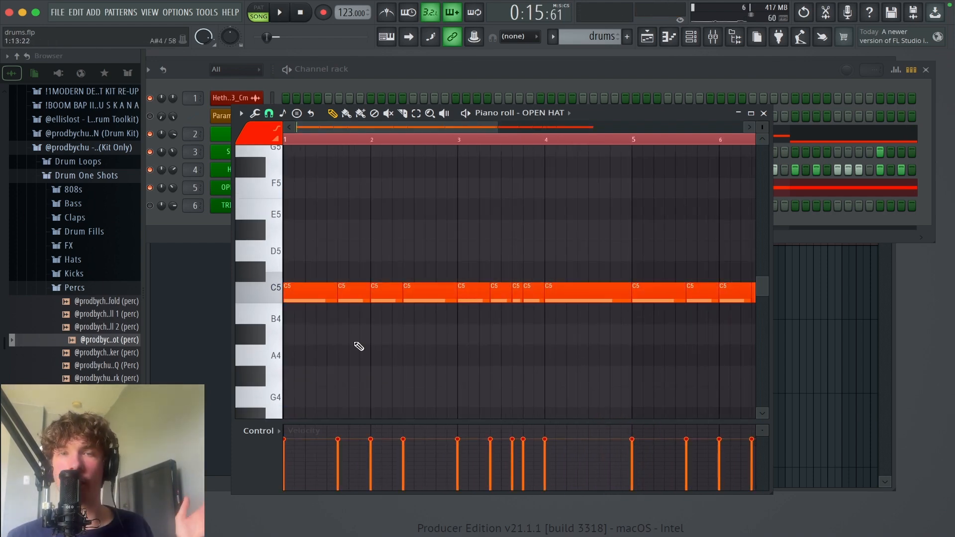
# Step: Delete the second open hat note in bar 1, leaving a gap before bar 2
pyautogui.moveTo(498, 261); pyautogui.dragTo(289, 236)
pyautogui.keyDown('super'); pyautogui.rightClick(534, 270); pyautogui.keyUp('super')
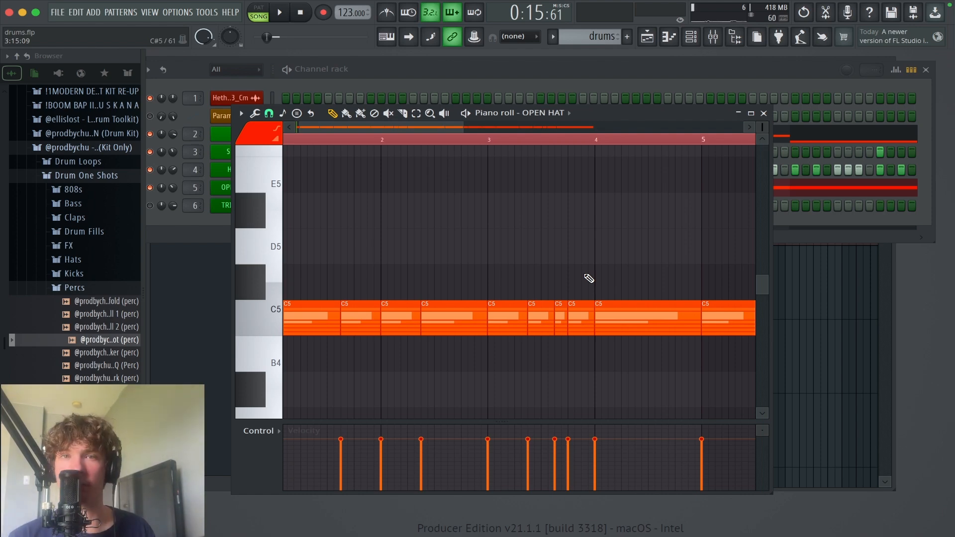
pyautogui.moveTo(398, 271); pyautogui.dragTo(492, 264)
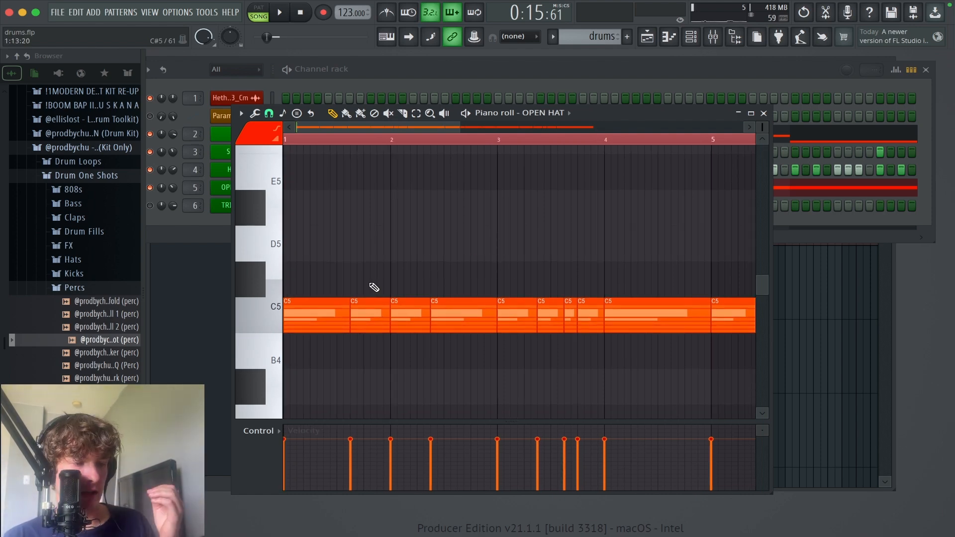
pyautogui.rightClick(370, 283)
pyautogui.rightClick(374, 308)
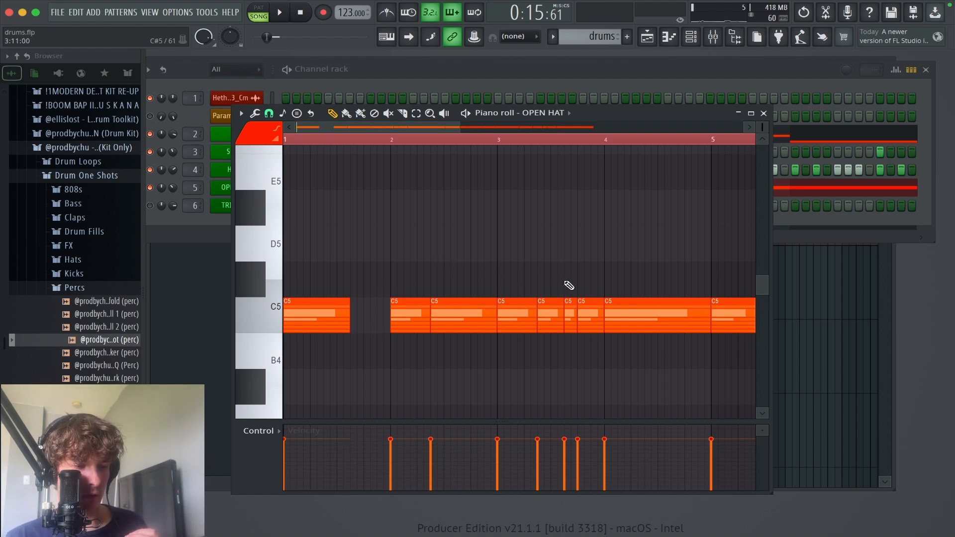
pyautogui.rightClick(570, 303)
pyautogui.rightClick(563, 305)
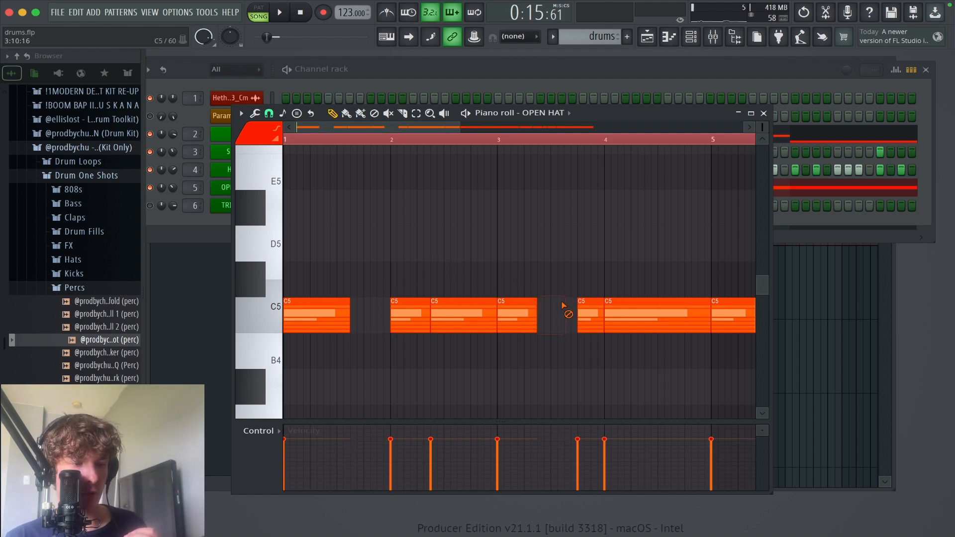
pyautogui.press('super+z')
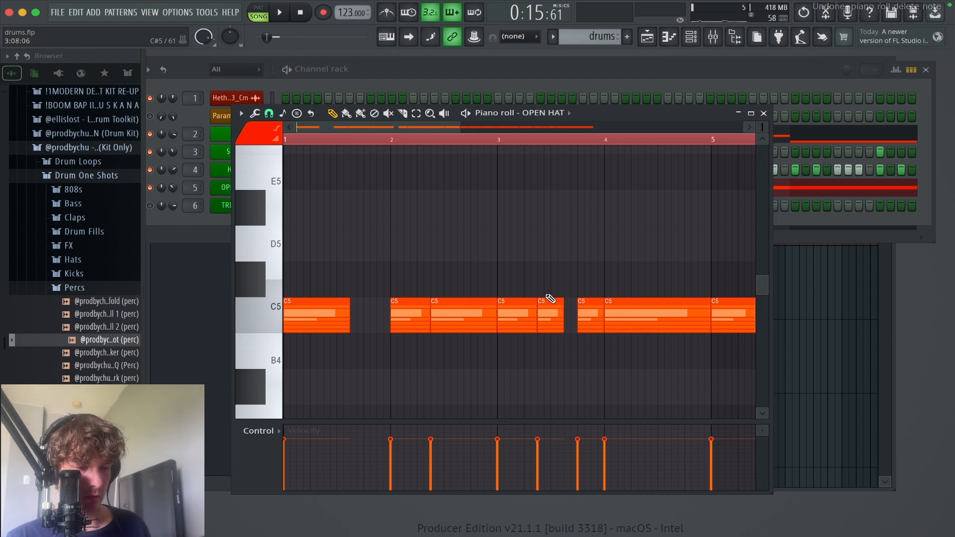
pyautogui.press('super+z')
# Step: Delete the second and fourth open hat notes in bar 3 and play the beat
pyautogui.rightClick(551, 315)
pyautogui.rightClick(589, 298)
pyautogui.scroll(1, 576, 319)
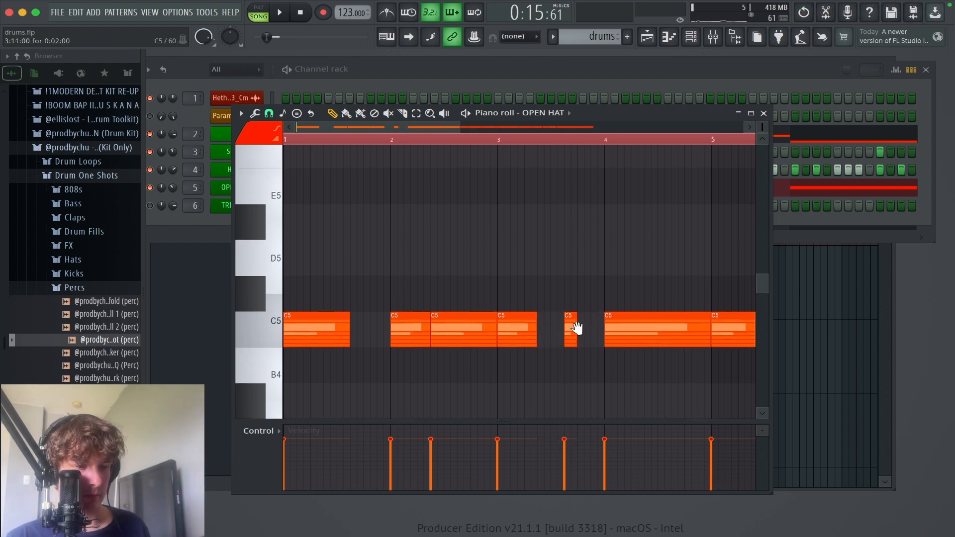
pyautogui.press('space')
pyautogui.scroll(-1, 439, 286)
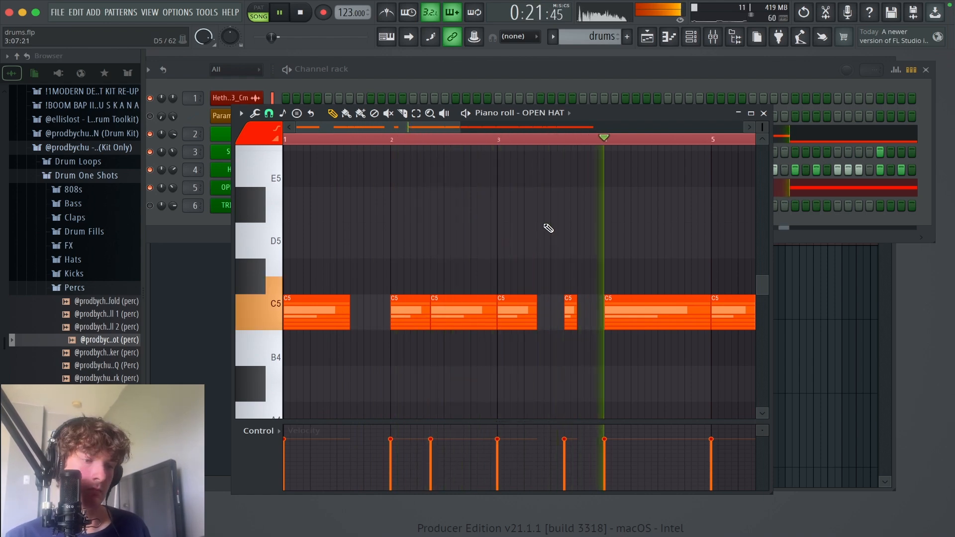
# Step: Delete all open hat notes in bars 5 to 8
pyautogui.hscroll(3, 519, 236)
pyautogui.scroll(-1, 517, 229)
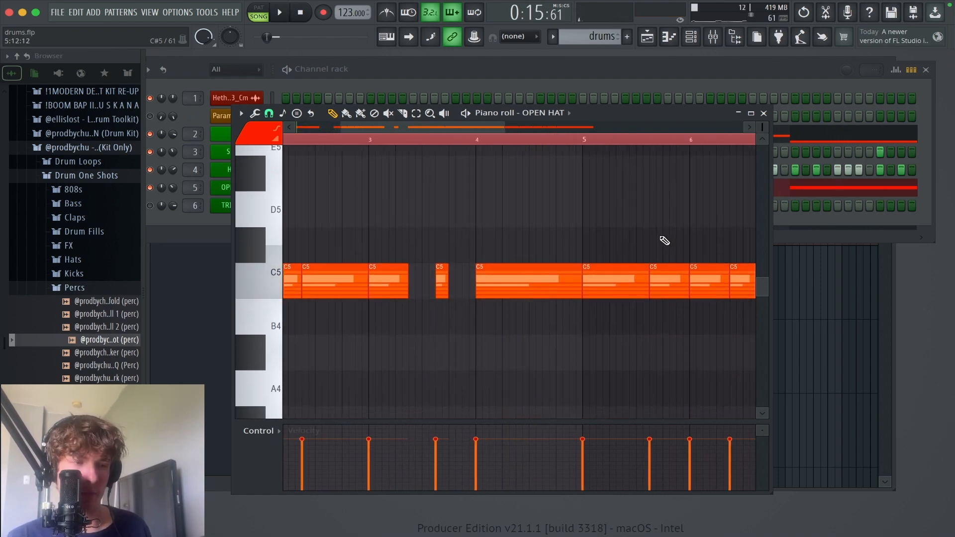
pyautogui.scroll(3, 363, 379)
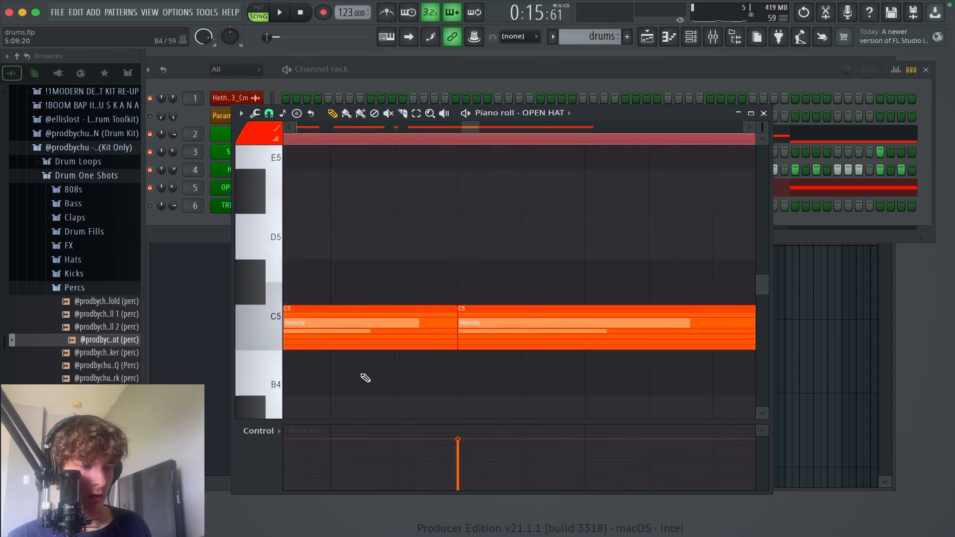
pyautogui.scroll(-3, 454, 316)
pyautogui.scroll(-1, 520, 365)
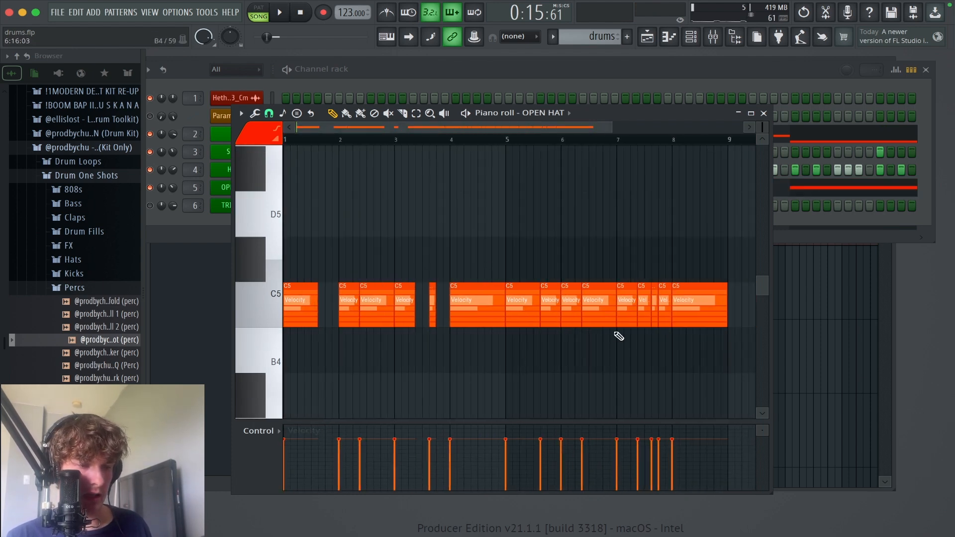
pyautogui.moveTo(543, 309); pyautogui.dragTo(733, 310)
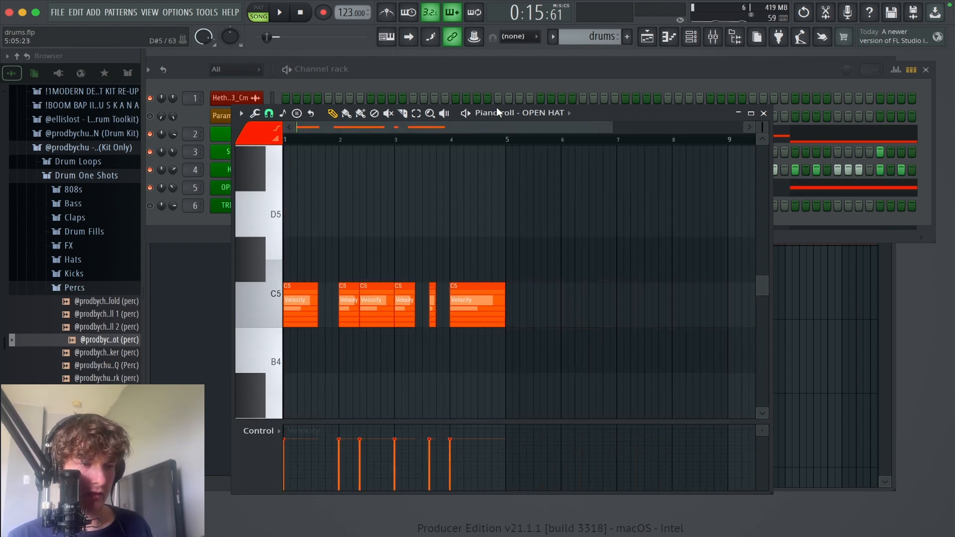
# Step: Duplicate the open hat notes of bars 1 to 4 into bars 5 to 8 and clear the time selection
pyautogui.moveTo(513, 149); pyautogui.dragTo(377, 246)
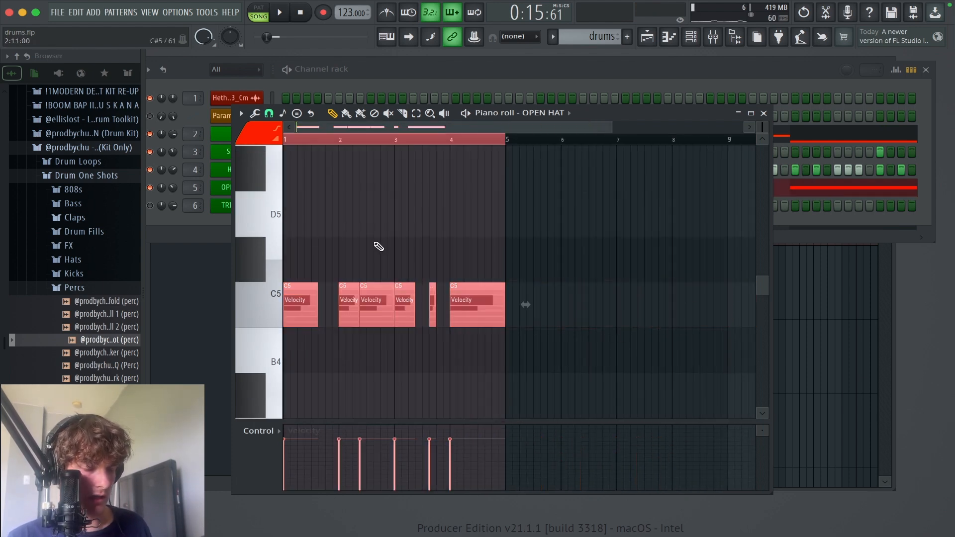
pyautogui.hotkey('ctrl', 'b')
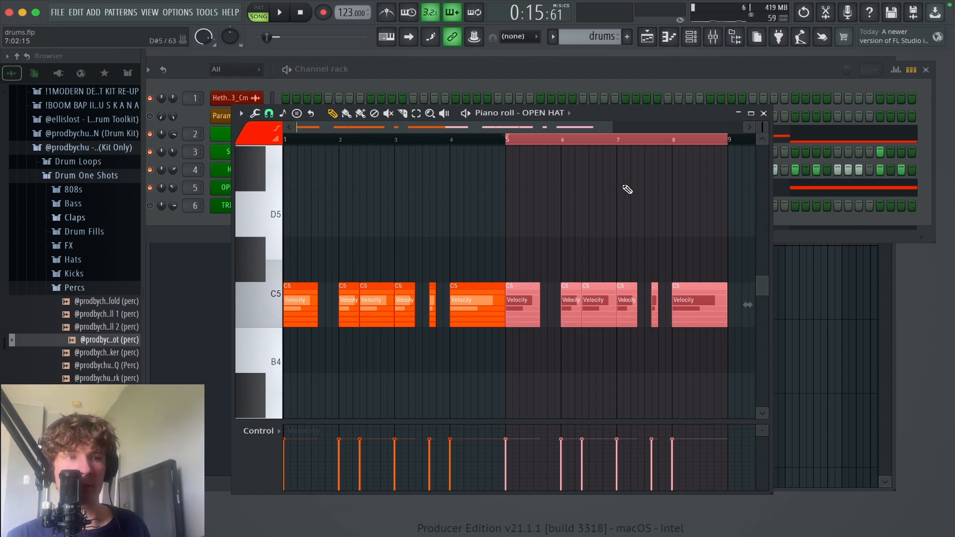
pyautogui.rightClick(630, 137)
# Step: Play the beat with the repeated open hat pattern, deselect the notes, and close the piano roll
pyautogui.scroll(-3, 547, 186)
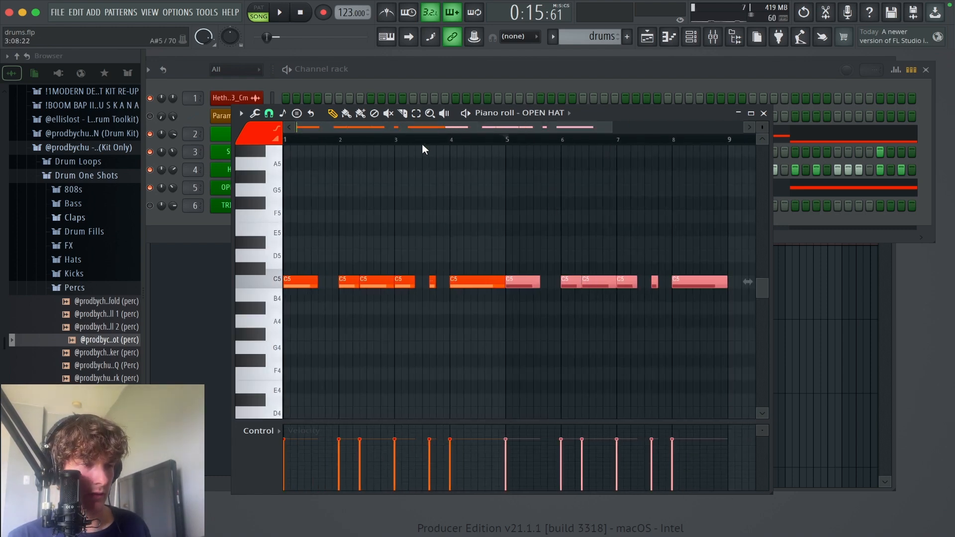
pyautogui.press('space')
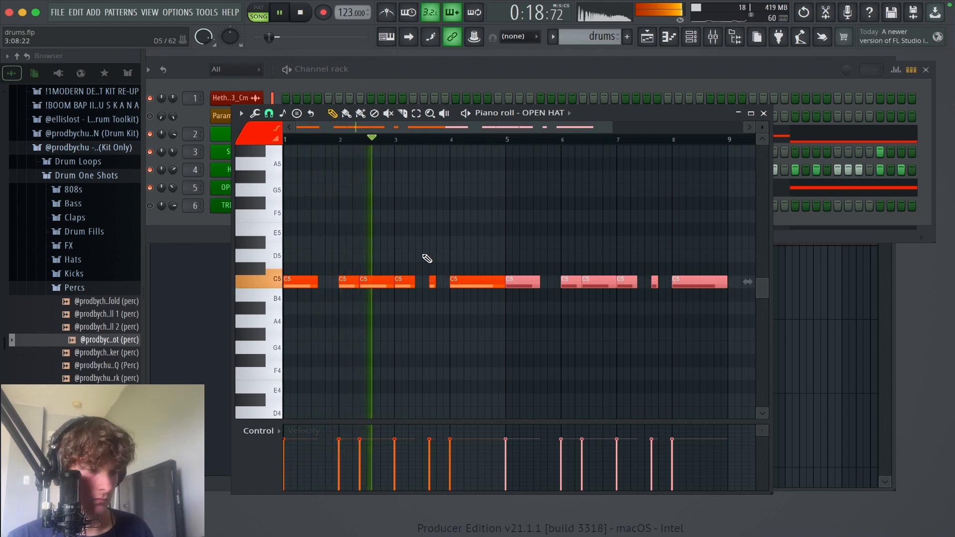
pyautogui.hotkey('ctrl', 'd')
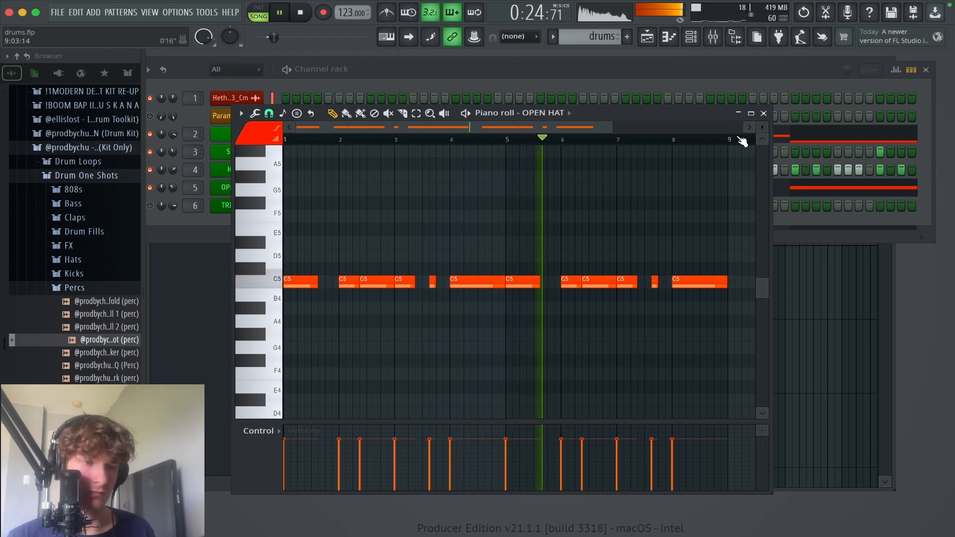
pyautogui.click(763, 114)
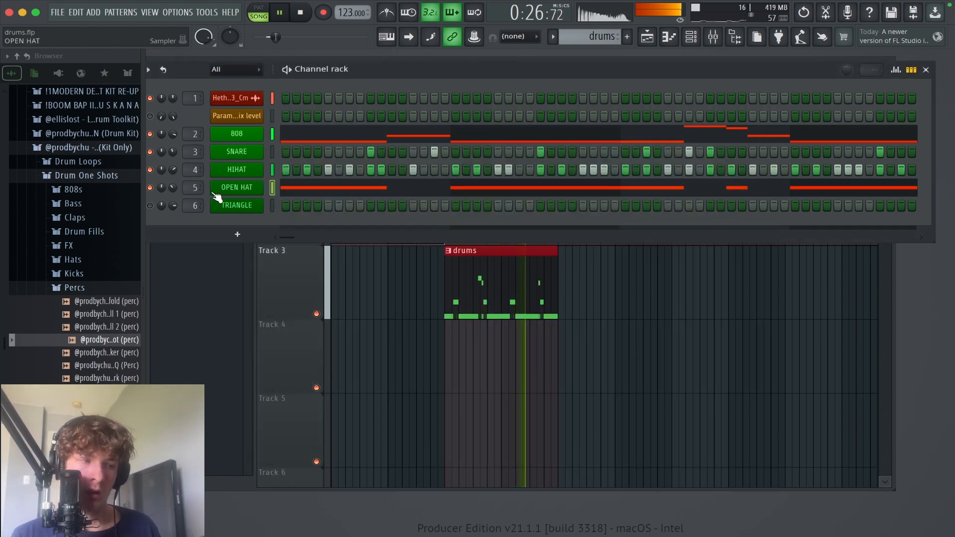
# Step: Unmute the TRIANGLE channel, stop playback, and open the channel's piano roll
pyautogui.click(150, 205)
pyautogui.press('space')
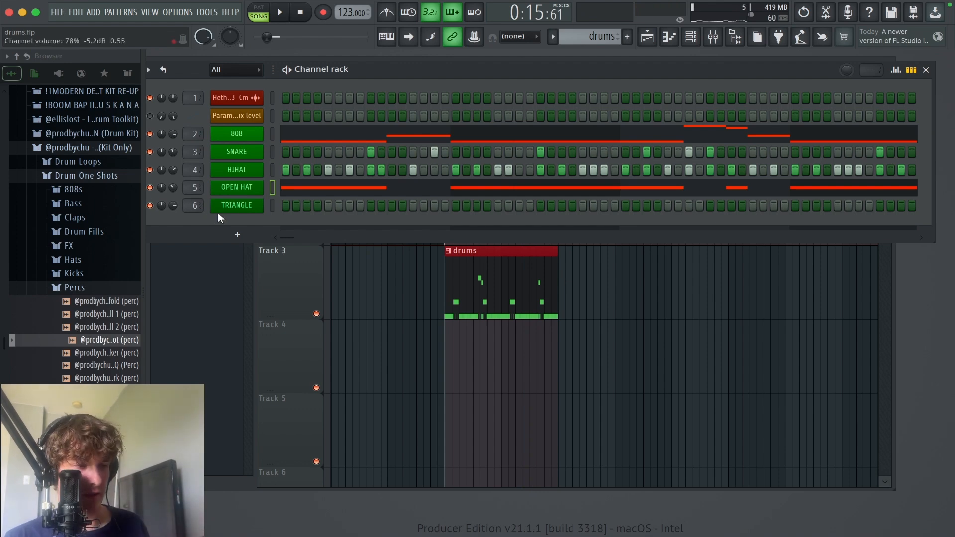
pyautogui.rightClick(236, 205)
pyautogui.click(288, 217)
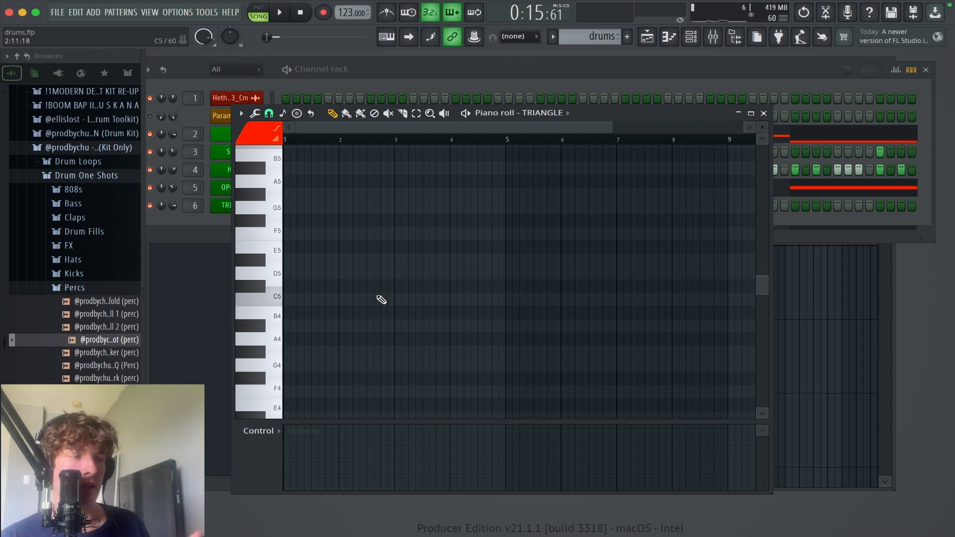
# Step: Play the beat once without the metronome and once with it switched on, stopping after each pass
pyautogui.press('space')
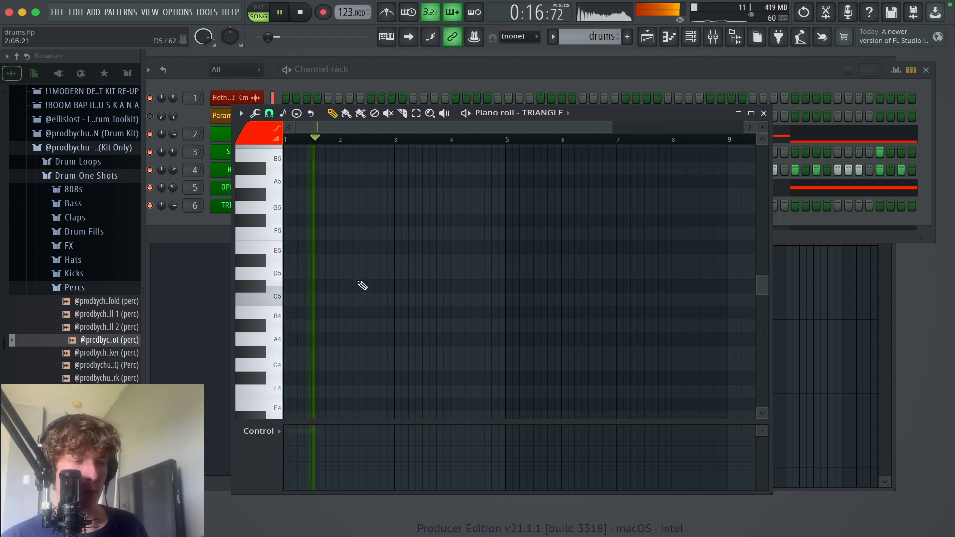
pyautogui.press('space')
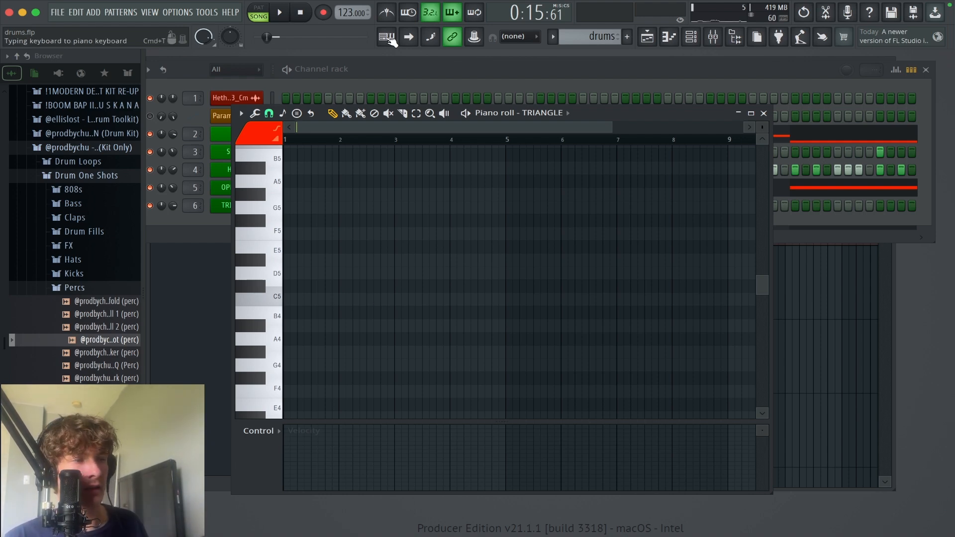
pyautogui.click(387, 12)
pyautogui.press('space')
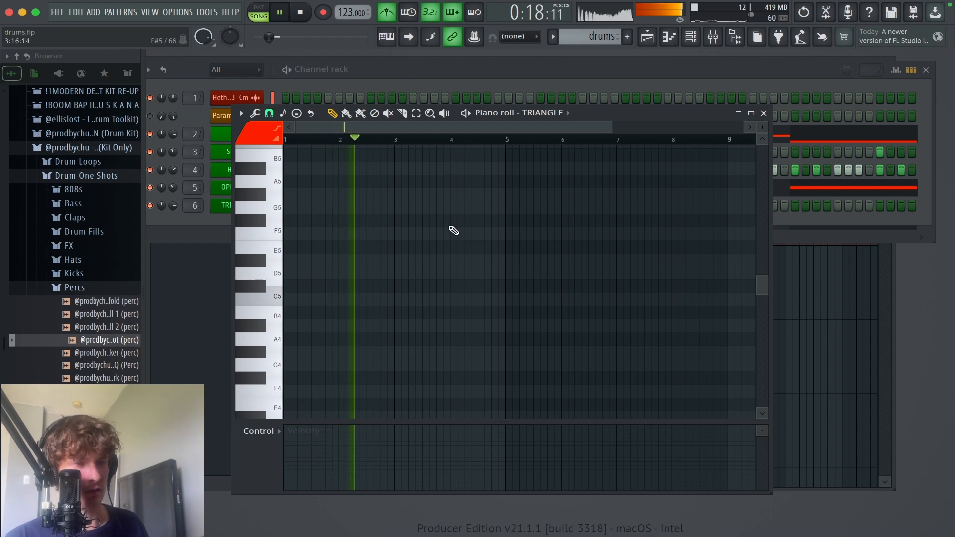
pyautogui.press('space')
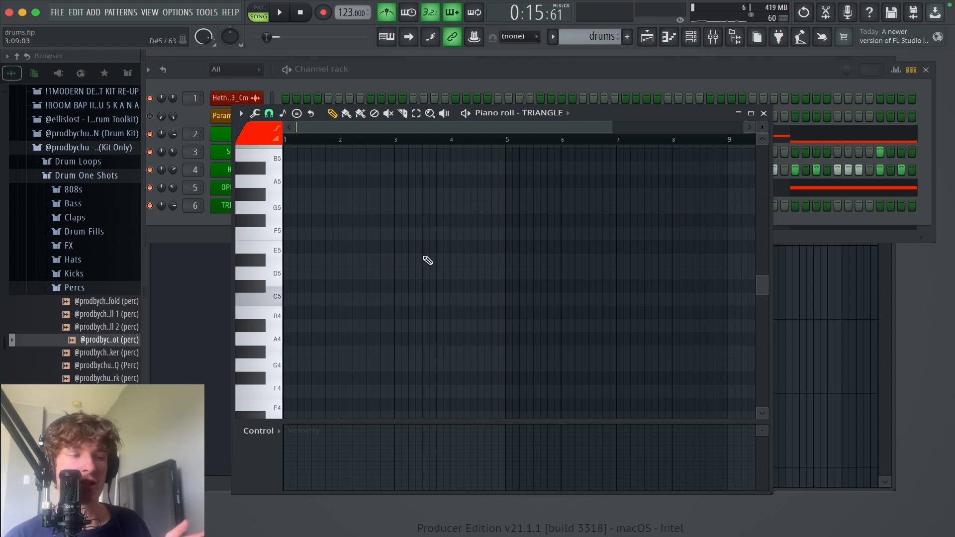
# Step: Switch off the metronome and play the opening bars again to find a spot for the triangle in bar 2
pyautogui.scroll(-1, 452, 244)
pyautogui.scroll(2, 432, 314)
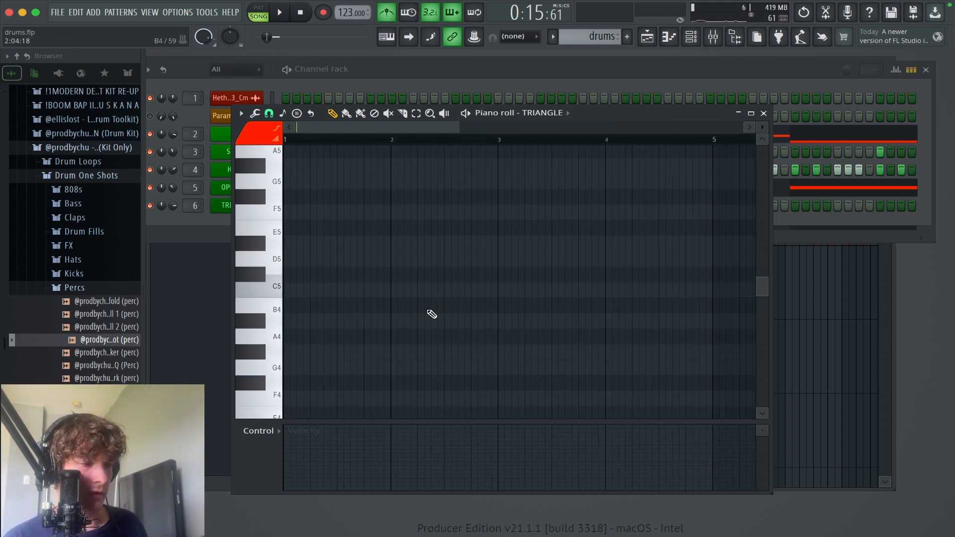
pyautogui.scroll(1, 436, 234)
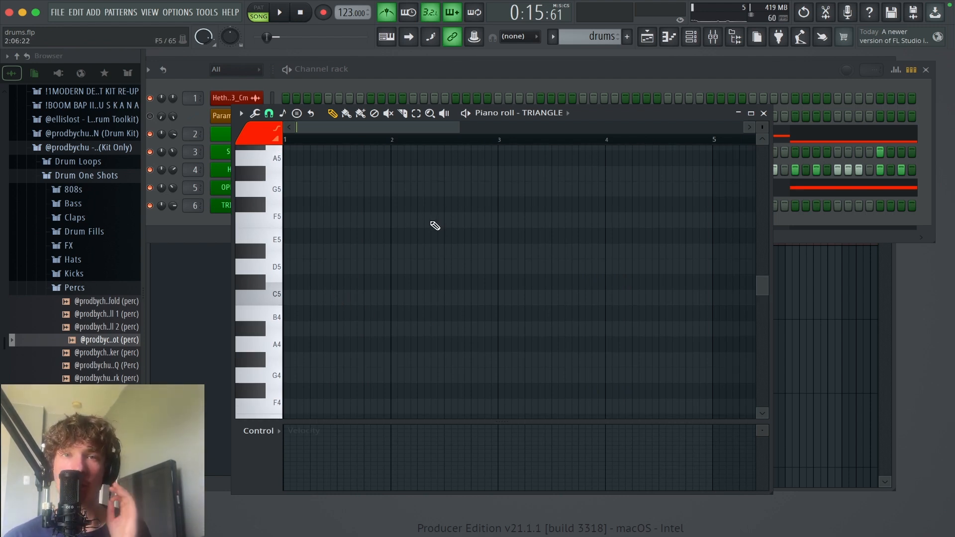
pyautogui.press('space')
pyautogui.scroll(2, 498, 209)
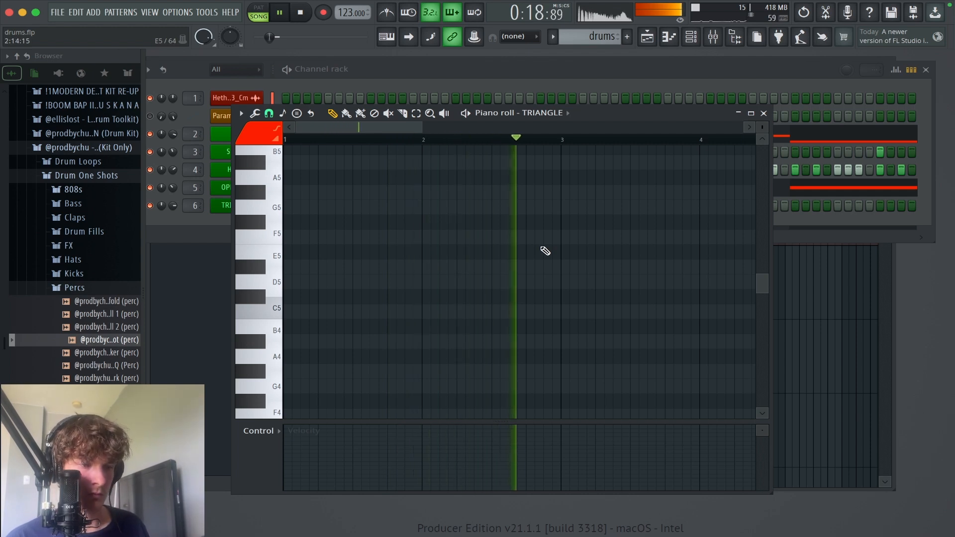
pyautogui.press('space')
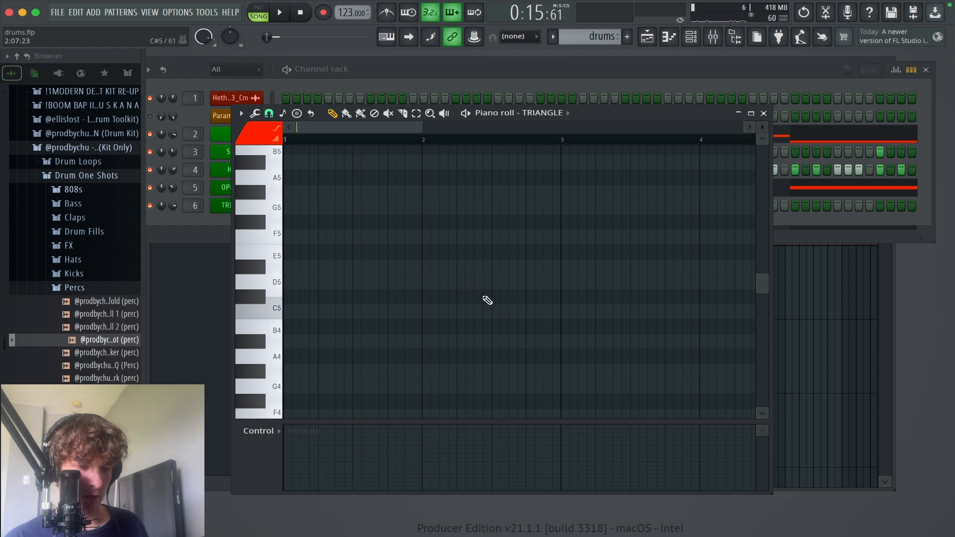
# Step: Place a short C5 triangle note on step 11 of bar 2 and start playback
pyautogui.moveTo(480, 290); pyautogui.dragTo(575, 332)
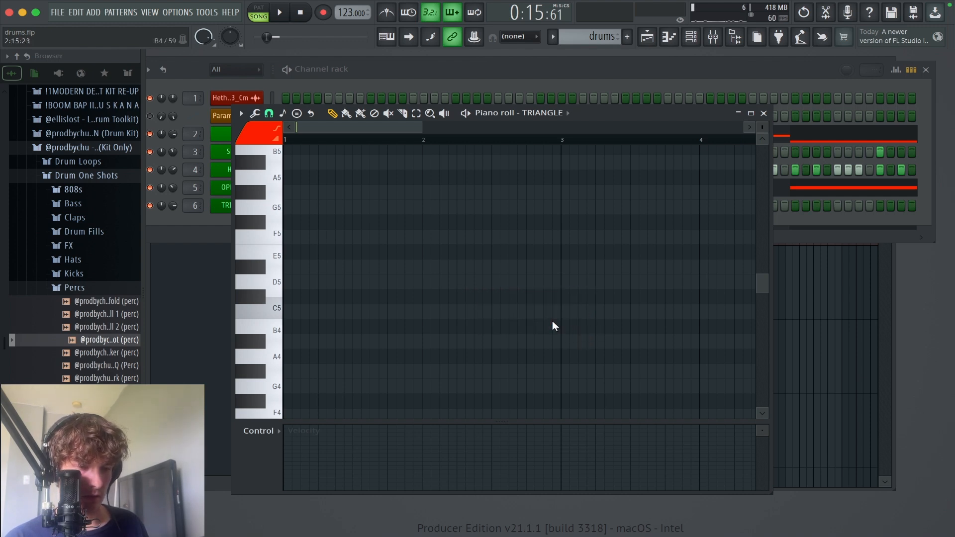
pyautogui.click(507, 312)
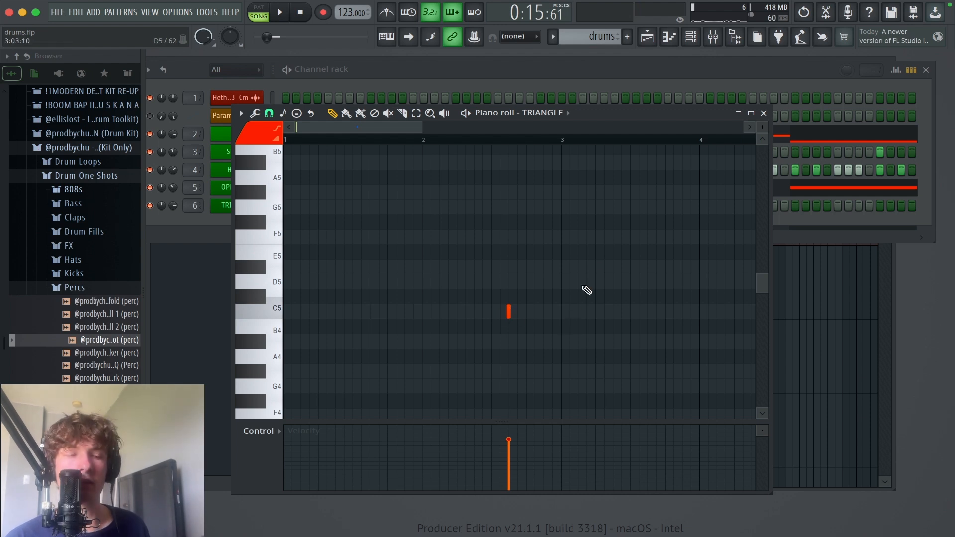
pyautogui.press('space')
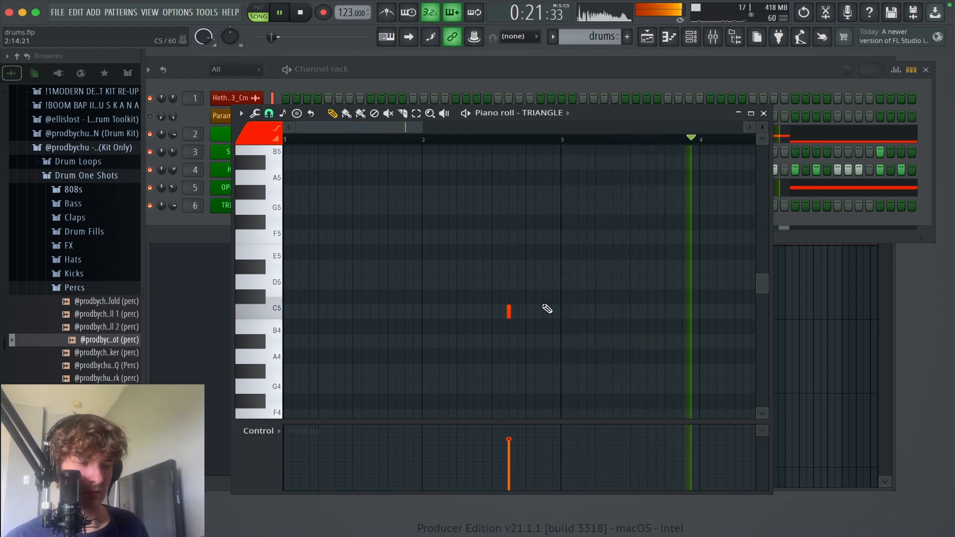
# Step: Follow playback to bar 8, stop it, and place short C5 triangle notes on steps 7, 11, and 15 of that bar
pyautogui.moveTo(559, 293); pyautogui.dragTo(94, 257)
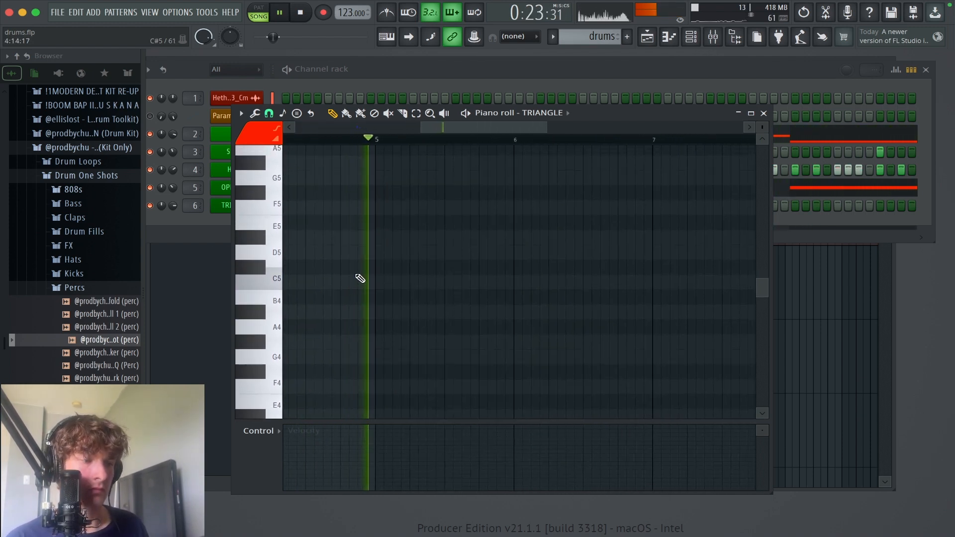
pyautogui.moveTo(424, 248); pyautogui.dragTo(371, 247)
pyautogui.moveTo(492, 262); pyautogui.dragTo(458, 285)
pyautogui.moveTo(587, 298); pyautogui.dragTo(548, 292)
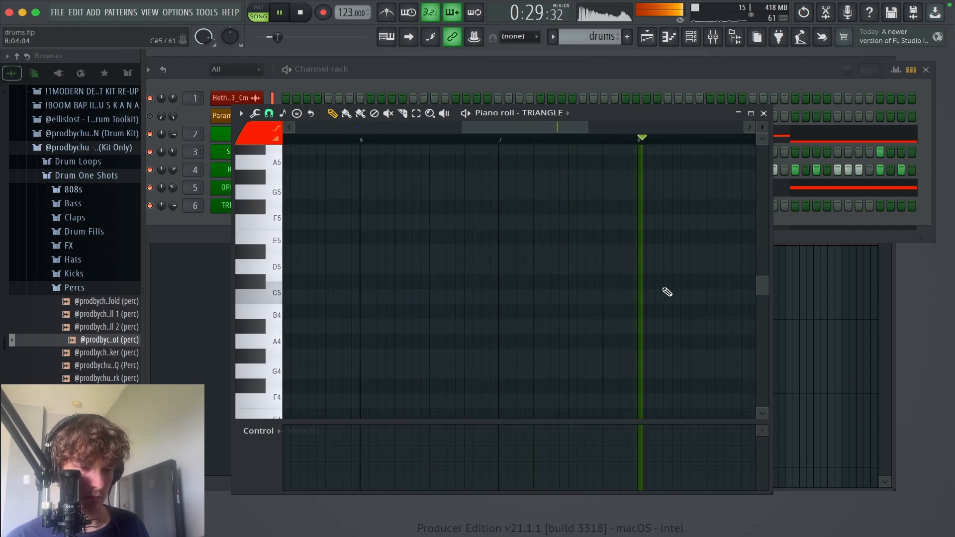
pyautogui.moveTo(667, 292); pyautogui.dragTo(751, 319)
pyautogui.press('space')
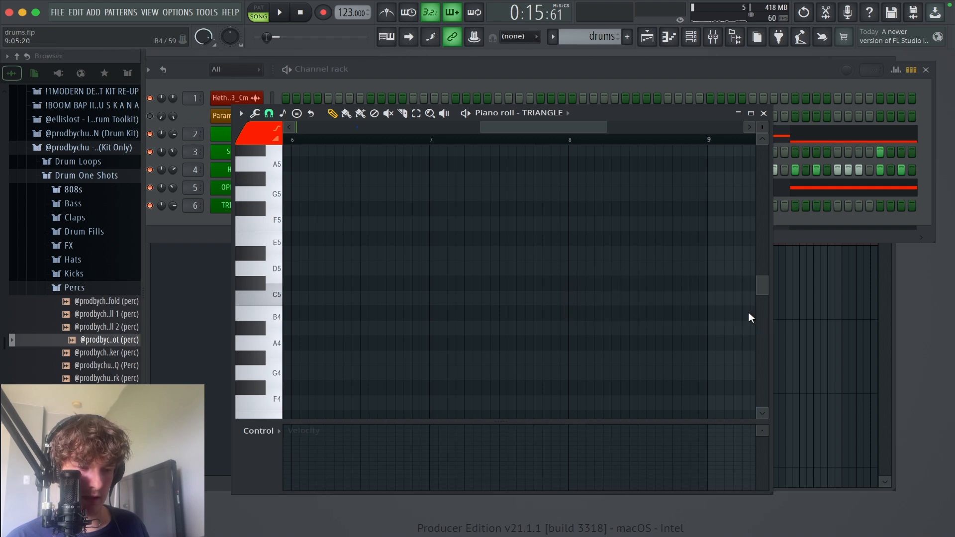
pyautogui.click(622, 298)
pyautogui.click(655, 298)
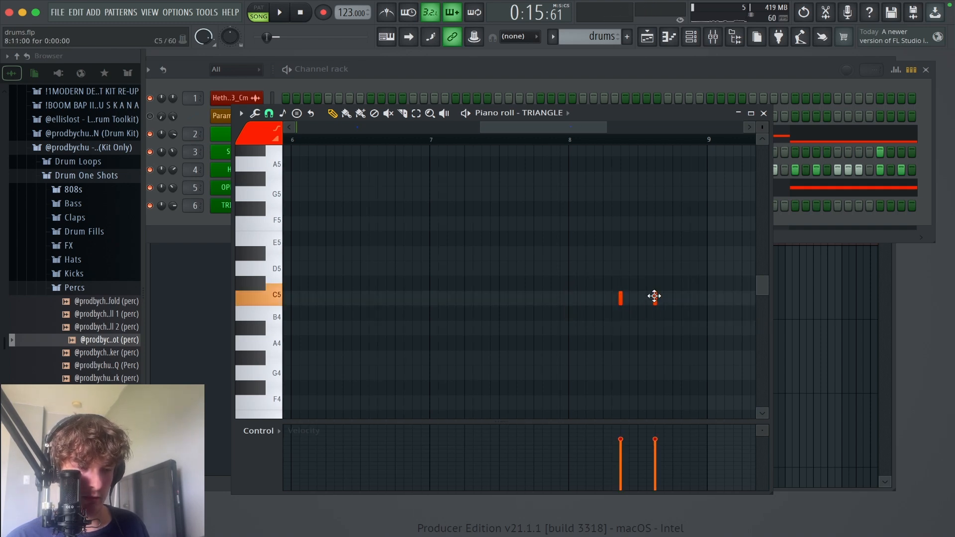
pyautogui.click(690, 299)
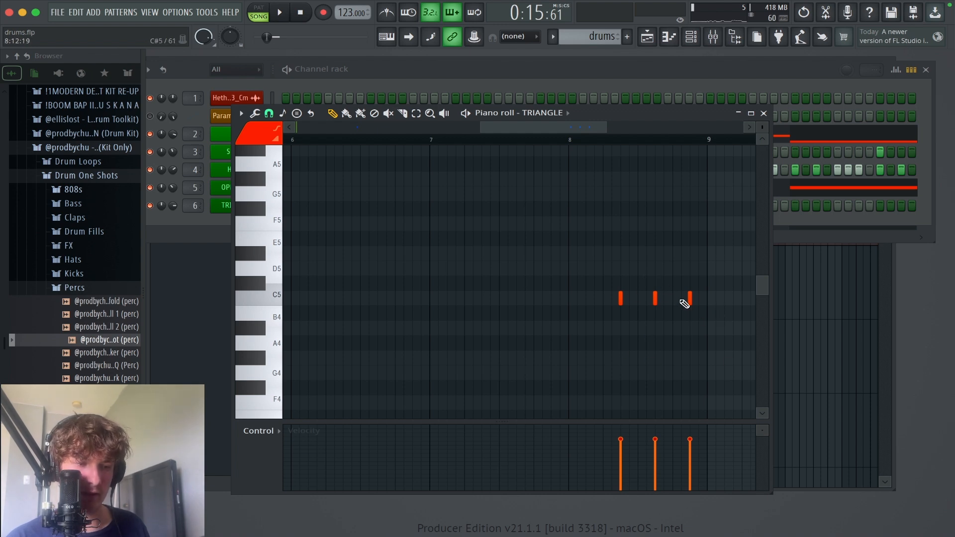
# Step: Play the full beat with the triangle notes, stop it, and close the triangle piano roll
pyautogui.moveTo(727, 360); pyautogui.dragTo(399, 250)
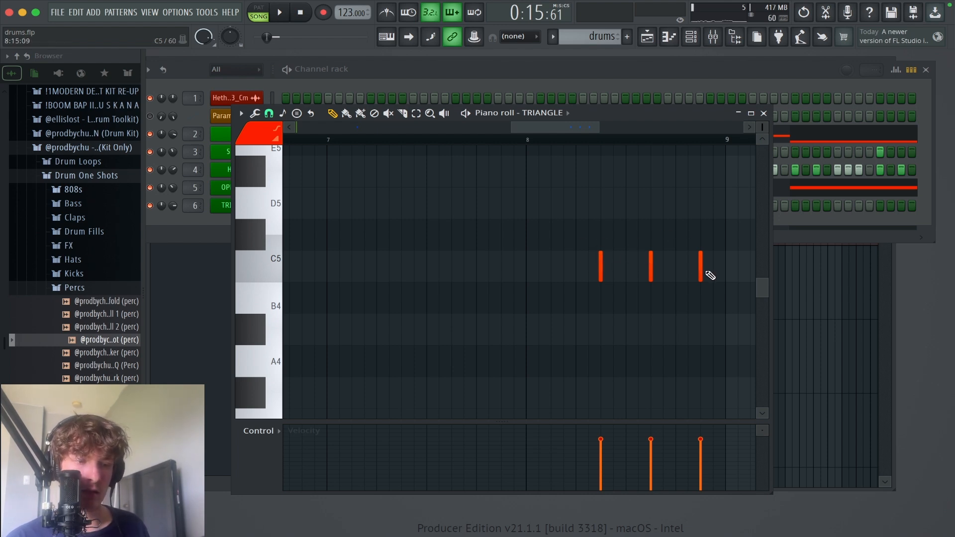
pyautogui.keyDown('super'); pyautogui.rightClick(477, 244); pyautogui.keyUp('super')
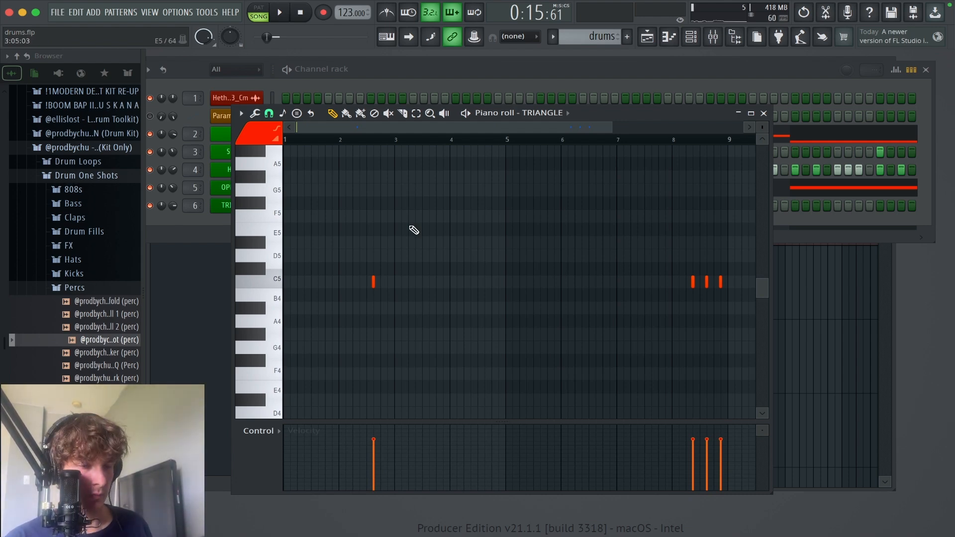
pyautogui.press('space')
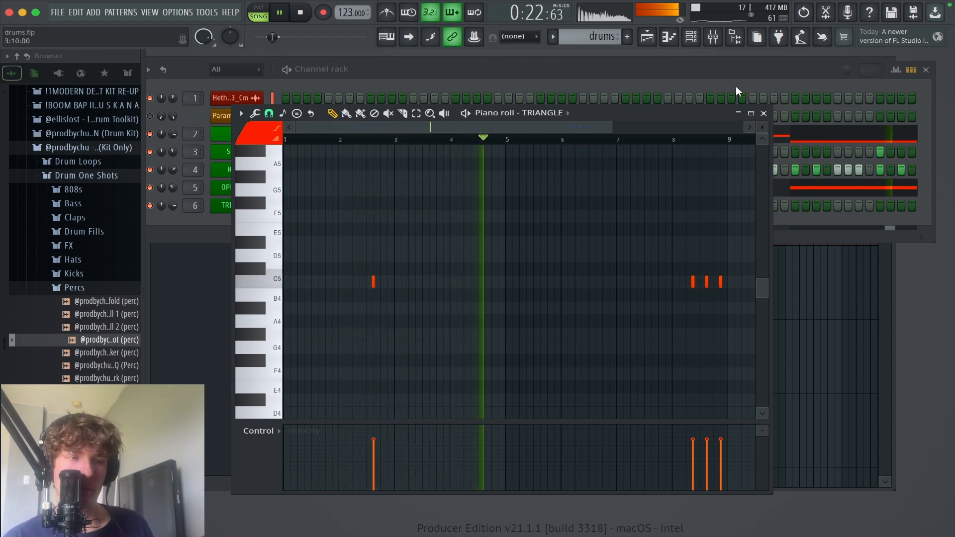
pyautogui.press('space')
pyautogui.click(764, 113)
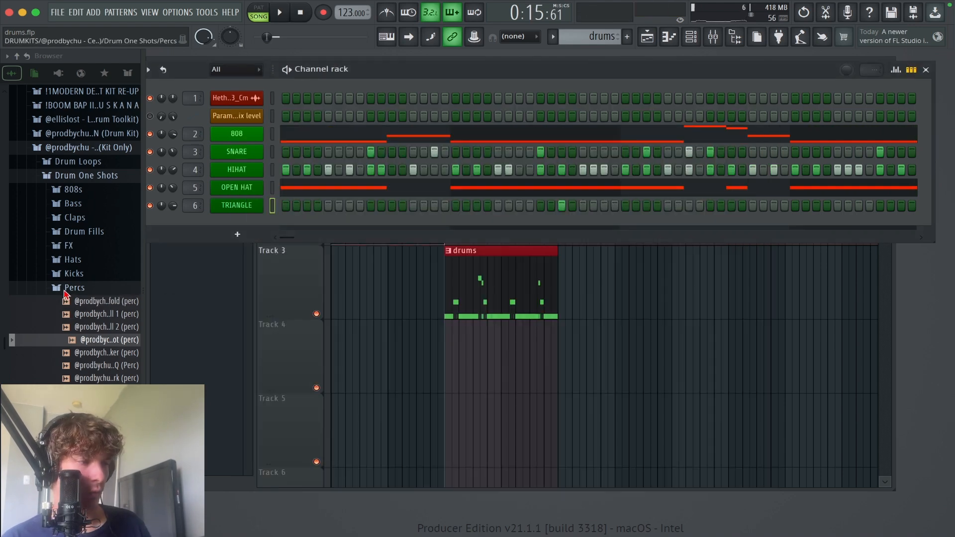
# Step: Browse the FX and Percs one-shot folders and load the QQ (Perc) sample onto the channel below the triangle
pyautogui.click(71, 288)
pyautogui.click(69, 245)
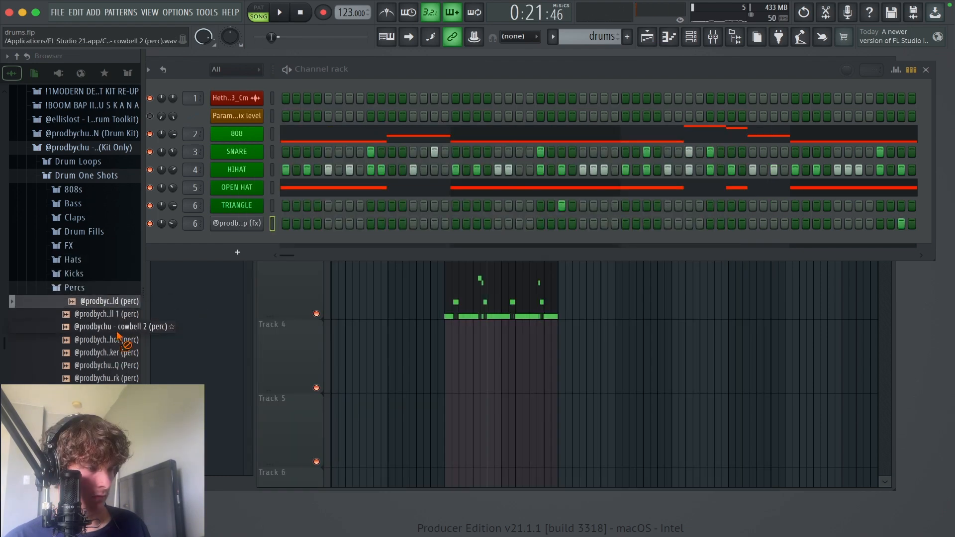
pyautogui.moveTo(113, 354); pyautogui.dragTo(118, 351)
pyautogui.moveTo(119, 365); pyautogui.dragTo(226, 226)
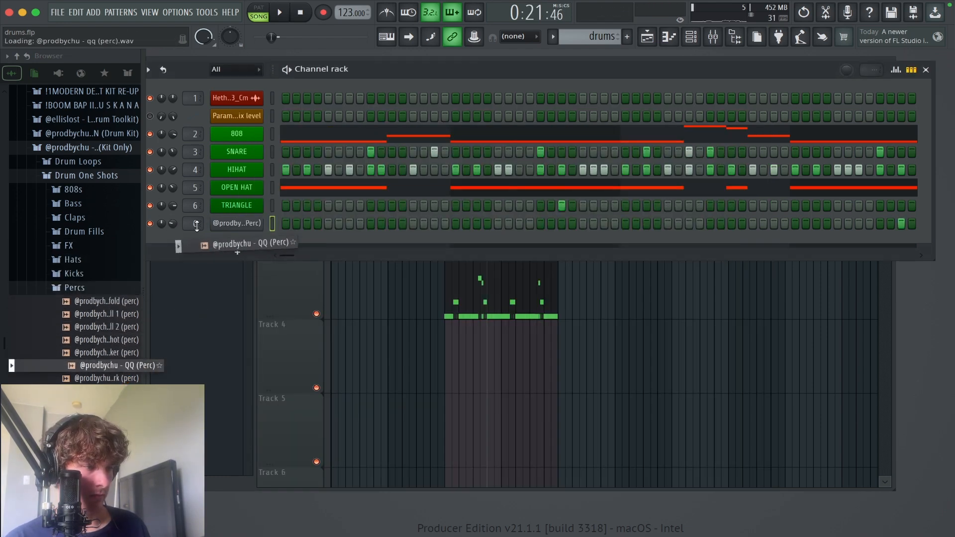
# Step: Add short C5 notes on steps 7 and 15 of bar 4 in the QQ percussion's piano roll and play them
pyautogui.rightClick(233, 225)
pyautogui.click(285, 224)
pyautogui.click(592, 282)
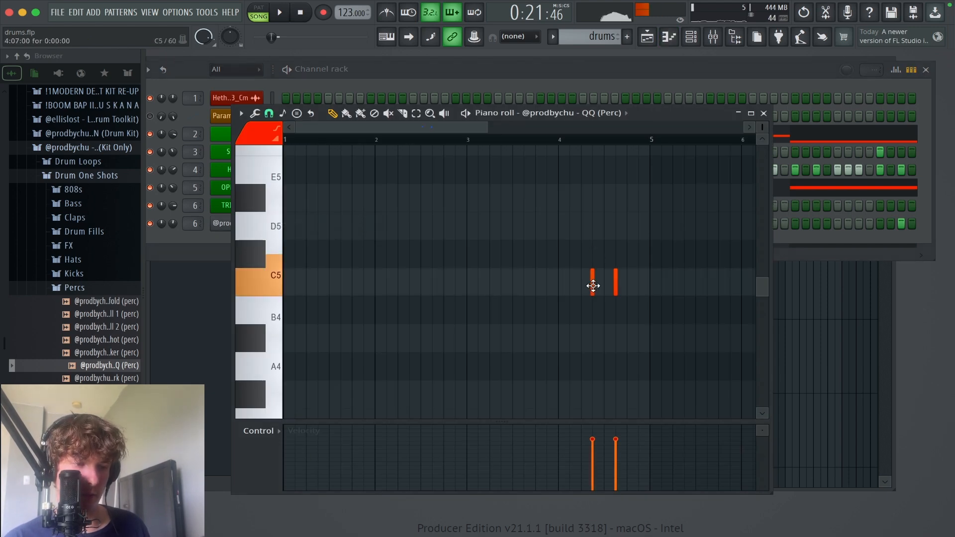
pyautogui.click(639, 282)
pyautogui.press('space')
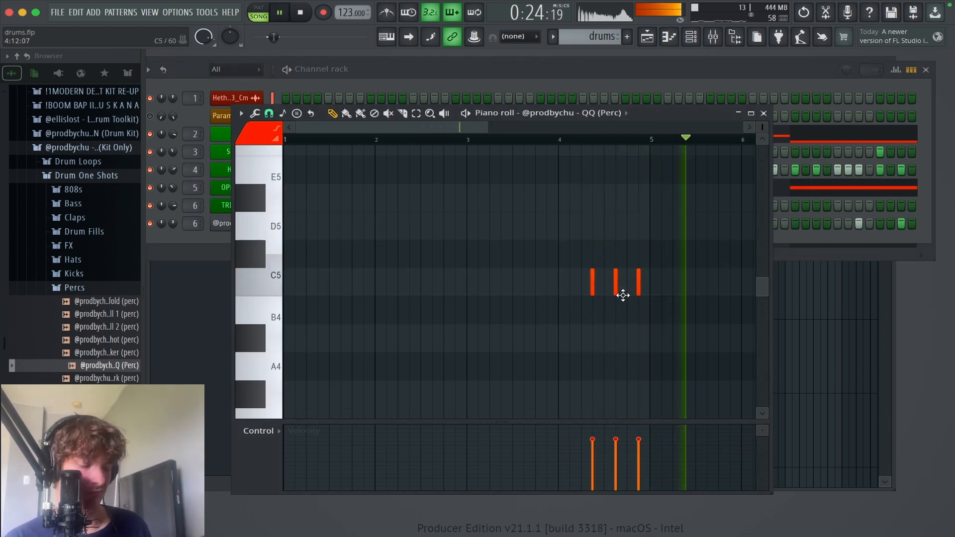
pyautogui.click(765, 114)
pyautogui.press('space')
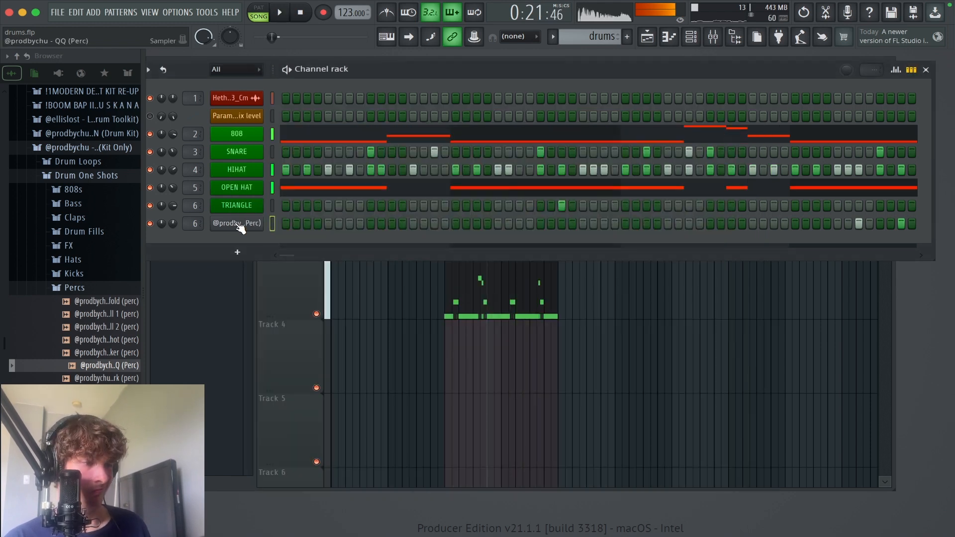
# Step: Reset the QQ percussion's time-stretching pitch to default and lower its channel volume while listening, closing its settings and stopping playback
pyautogui.click(239, 223)
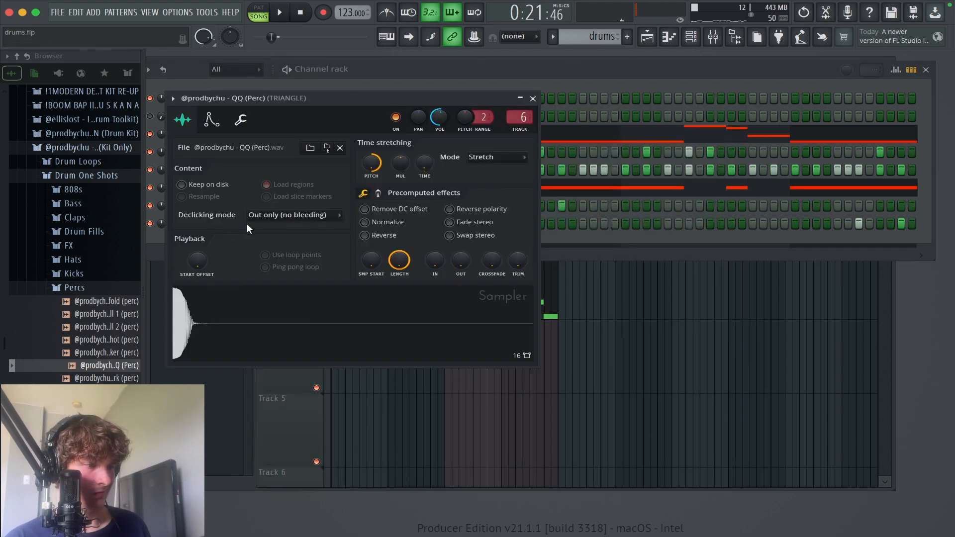
pyautogui.rightClick(371, 166)
pyautogui.click(388, 173)
pyautogui.press('space')
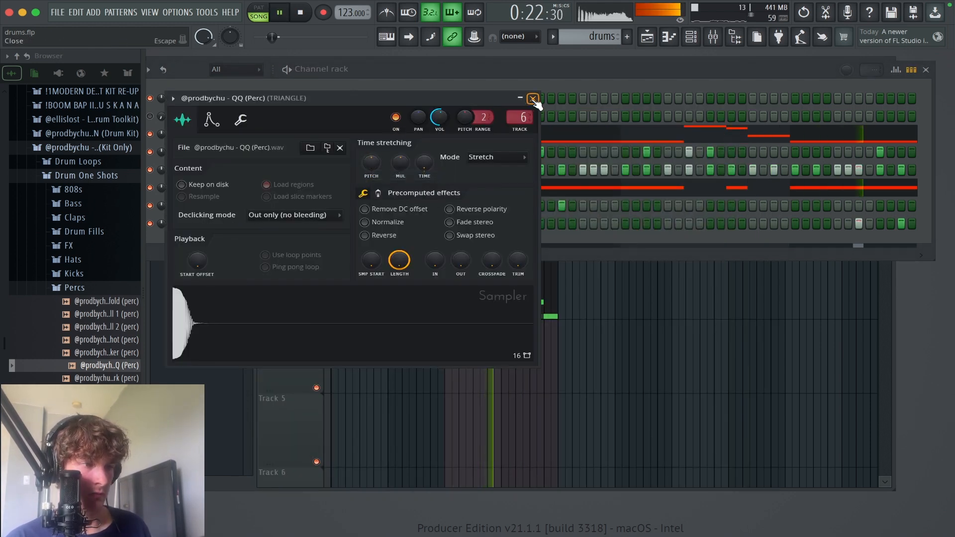
pyautogui.moveTo(439, 118); pyautogui.dragTo(439, 134)
pyautogui.click(532, 98)
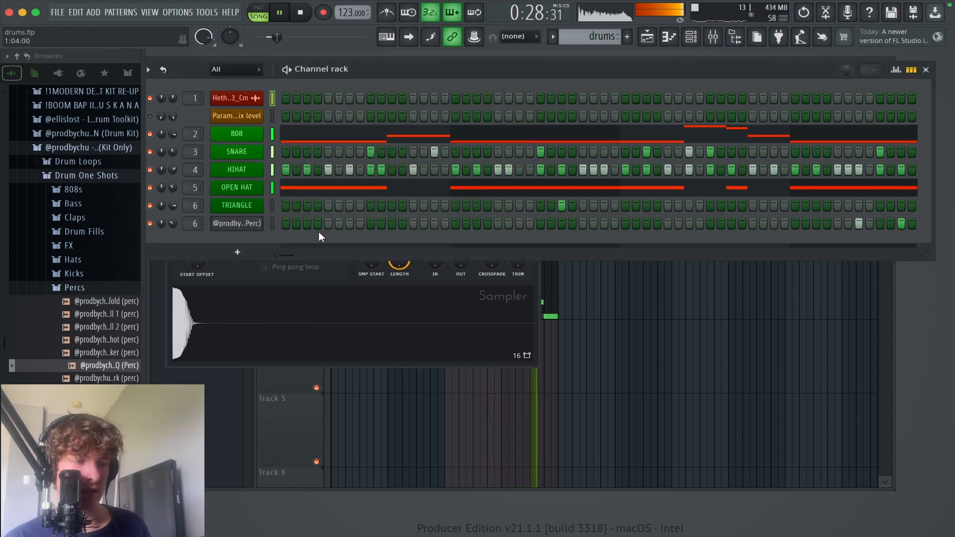
pyautogui.click(328, 278)
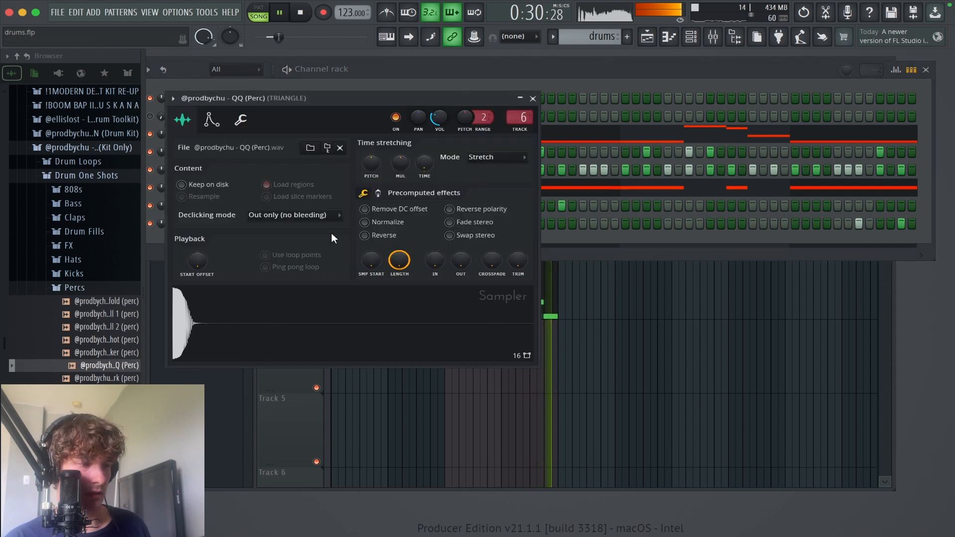
pyautogui.moveTo(341, 100); pyautogui.dragTo(419, 227)
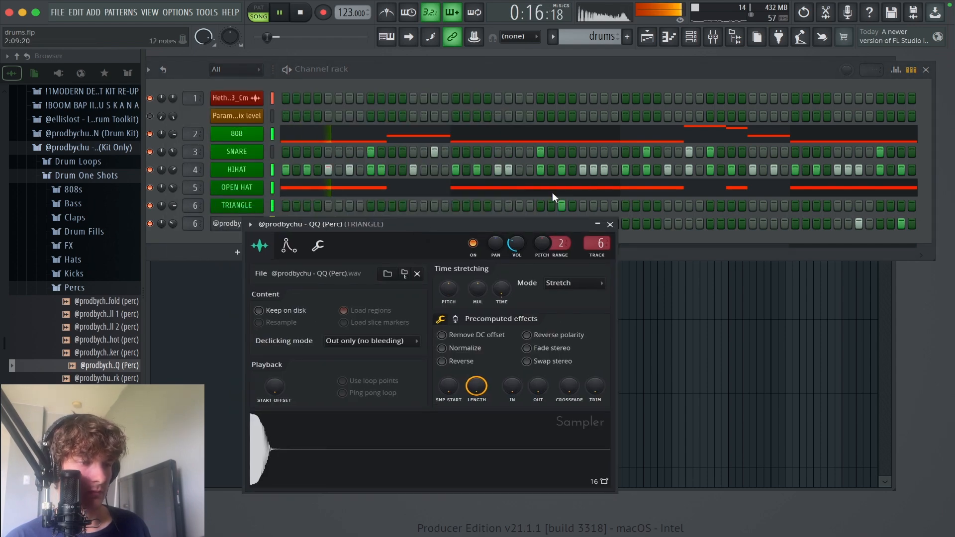
pyautogui.click(610, 225)
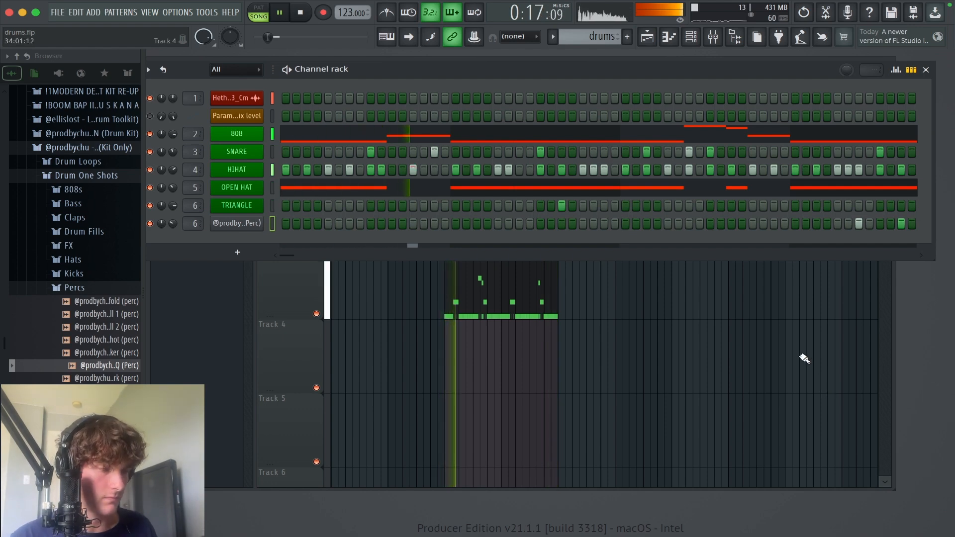
pyautogui.press('space')
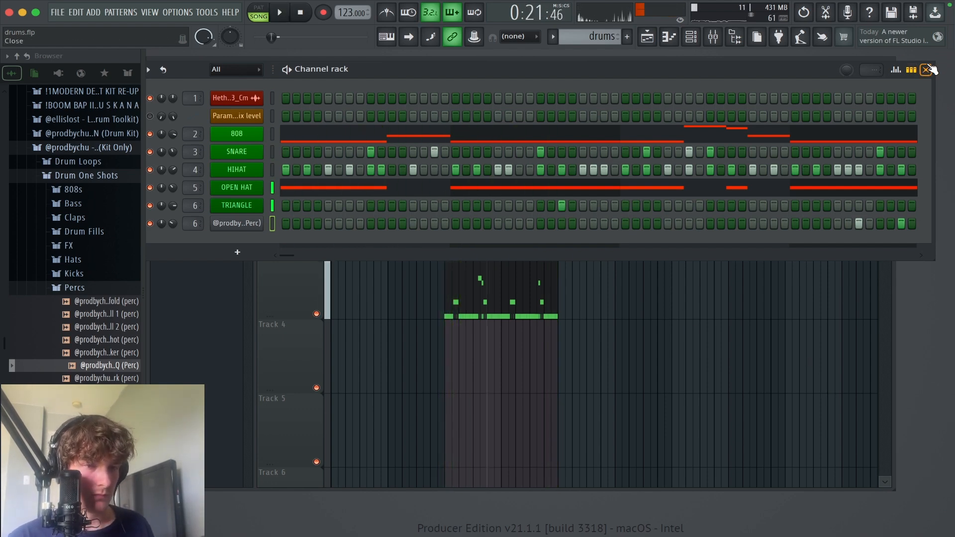
# Step: Close the channel rack and split the drums pattern by channel
pyautogui.click(926, 69)
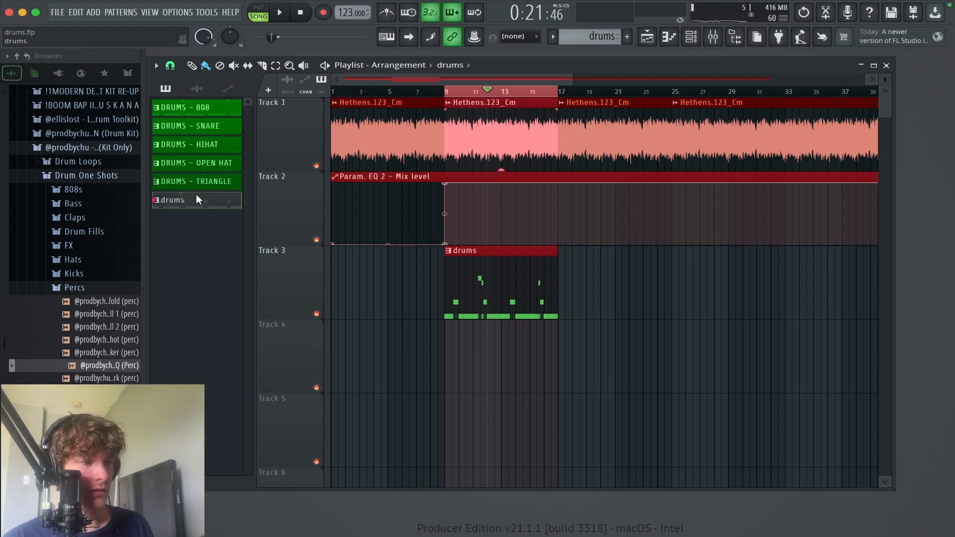
pyautogui.rightClick(200, 203)
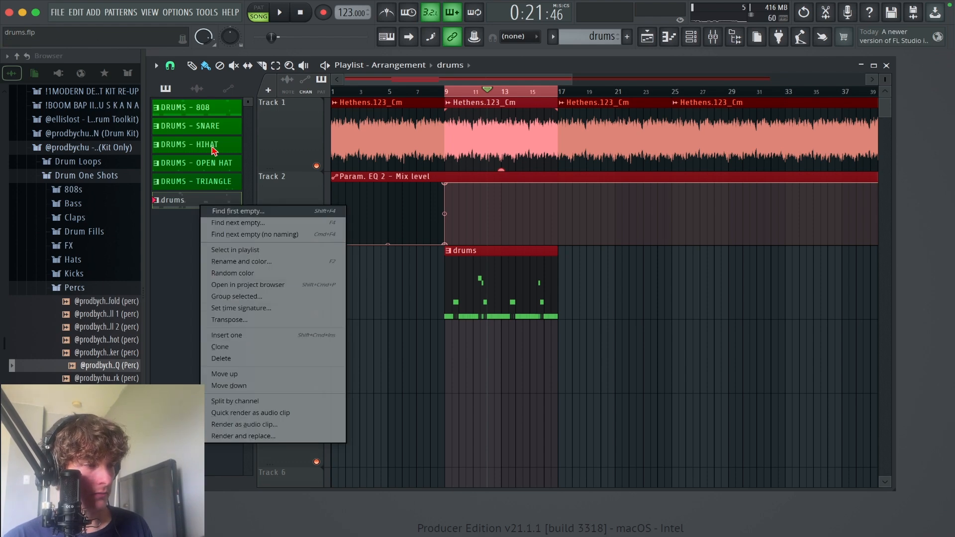
pyautogui.click(213, 149)
pyautogui.rightClick(203, 197)
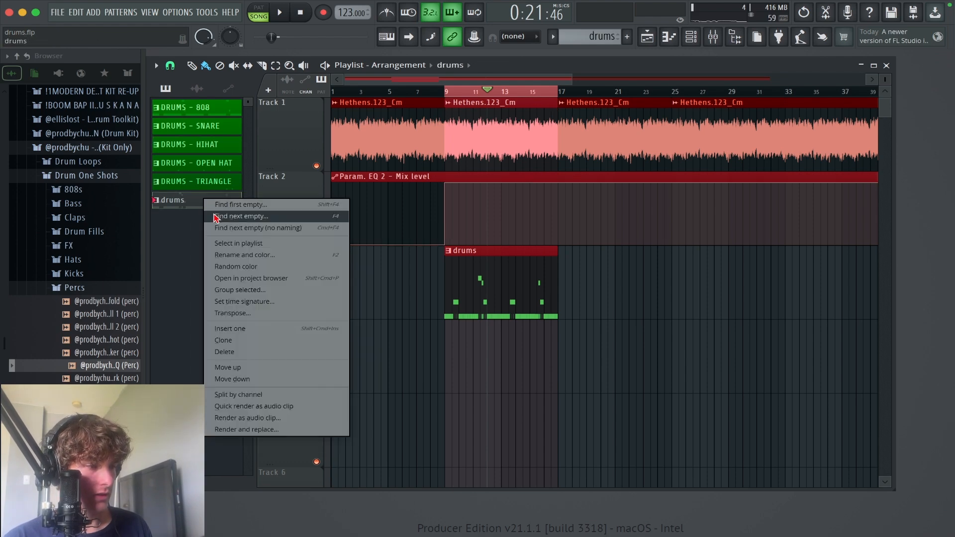
pyautogui.click(239, 394)
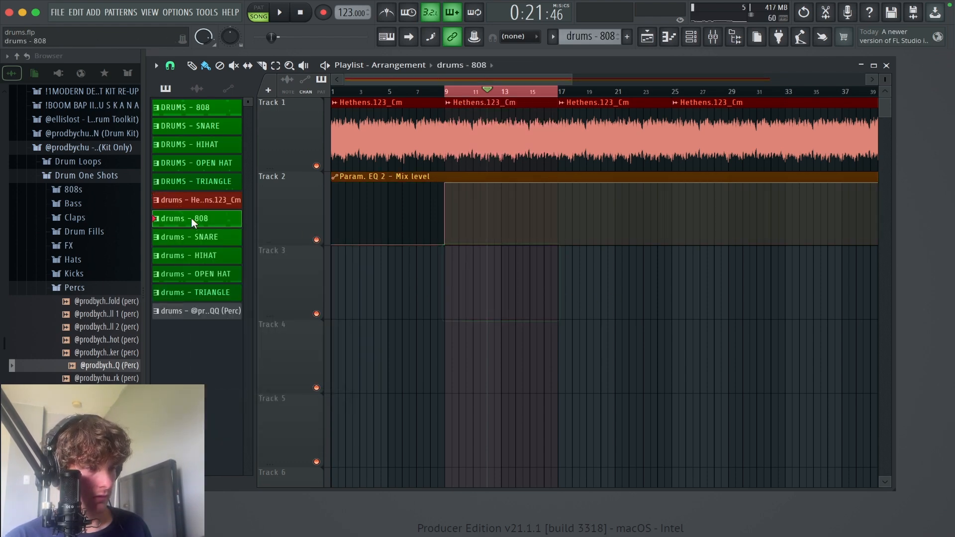
# Step: Place the split 808, snare, hihat, open hat, triangle and QQ patterns on Tracks 3–8 at bar 9, extending the QQ clip to bar 17
pyautogui.click(232, 311)
pyautogui.moveTo(200, 223); pyautogui.dragTo(453, 294)
pyautogui.scroll(-3, 761, 151)
pyautogui.keyDown('super'); pyautogui.rightClick(727, 228); pyautogui.keyUp('super')
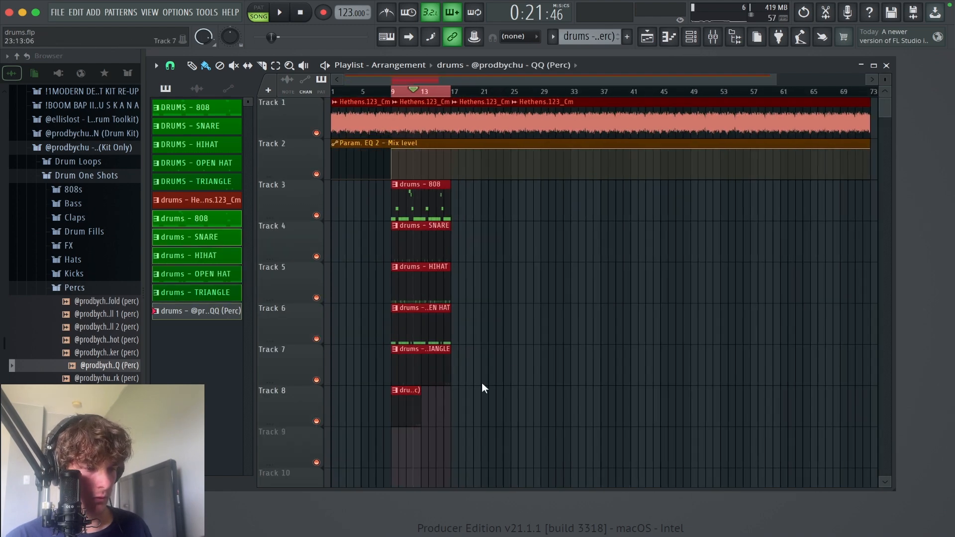
pyautogui.press('super+d')
pyautogui.moveTo(420, 404); pyautogui.dragTo(451, 404)
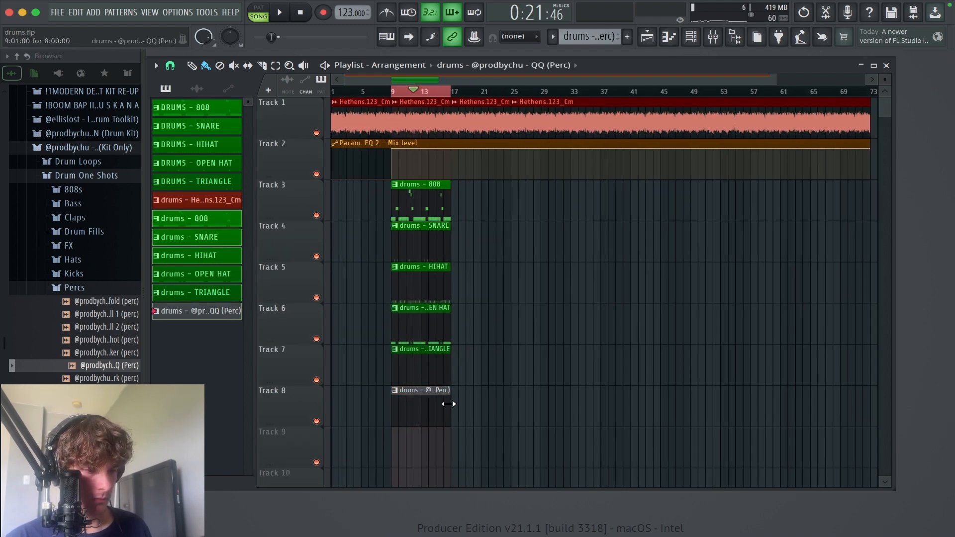
# Step: Select the eight-bar block of drum clips on Tracks 3–8 and duplicate it repeatedly to the end of the melody
pyautogui.moveTo(457, 465); pyautogui.dragTo(393, 184)
pyautogui.press('super+b')
pyautogui.press('super+b')
pyautogui.press('super+b')
pyautogui.press('super+b')
pyautogui.press('super+b')
pyautogui.press('super+b')
pyautogui.press('super+b')
pyautogui.press('super+b')
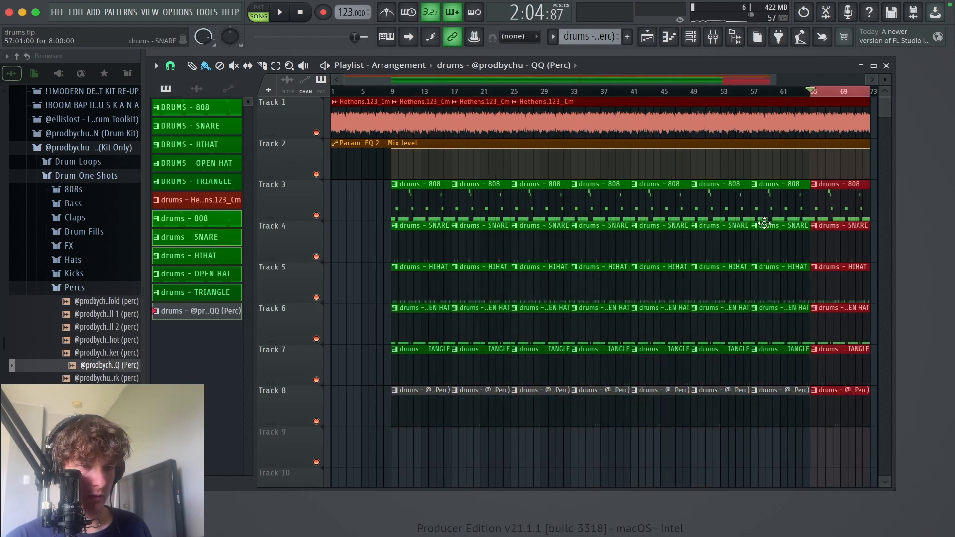
# Step: Delete the surplus drum clips past bar 73 on Tracks 3–8
pyautogui.rightClick(807, 202)
pyautogui.rightClick(801, 241)
pyautogui.rightClick(794, 284)
pyautogui.rightClick(787, 329)
pyautogui.rightClick(791, 365)
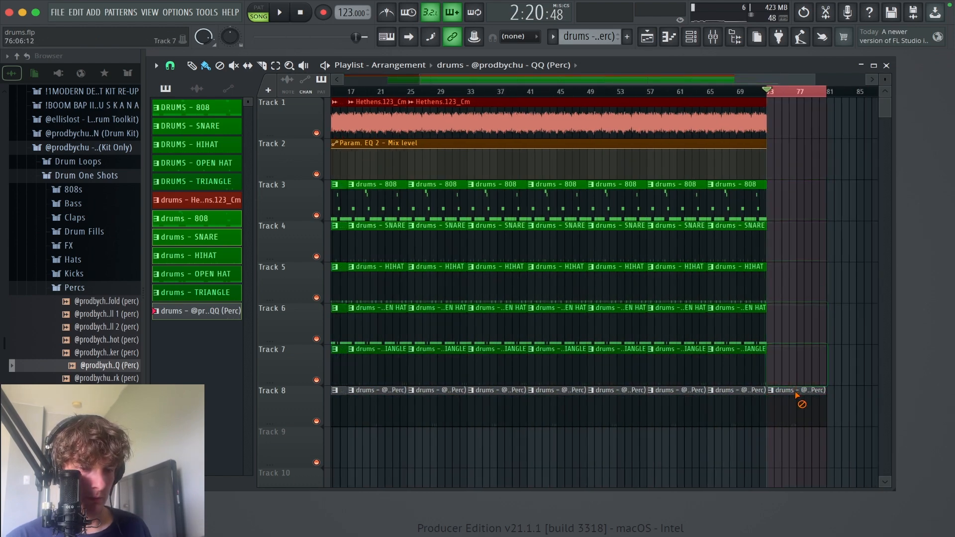
pyautogui.rightClick(798, 399)
pyautogui.hscroll(-5, 796, 139)
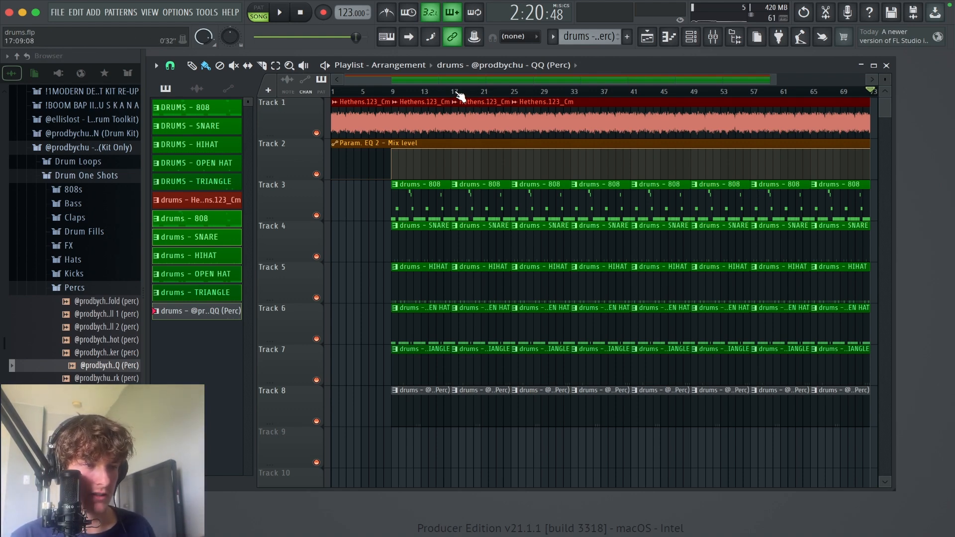
# Step: Select bars 17 to 25 in the playlist, play that section briefly, and stop
pyautogui.moveTo(457, 92)
pyautogui.mouseDown()
pyautogui.moveTo(512, 97)
pyautogui.moveTo(463, 100)
pyautogui.moveTo(494, 102)
pyautogui.mouseUp()
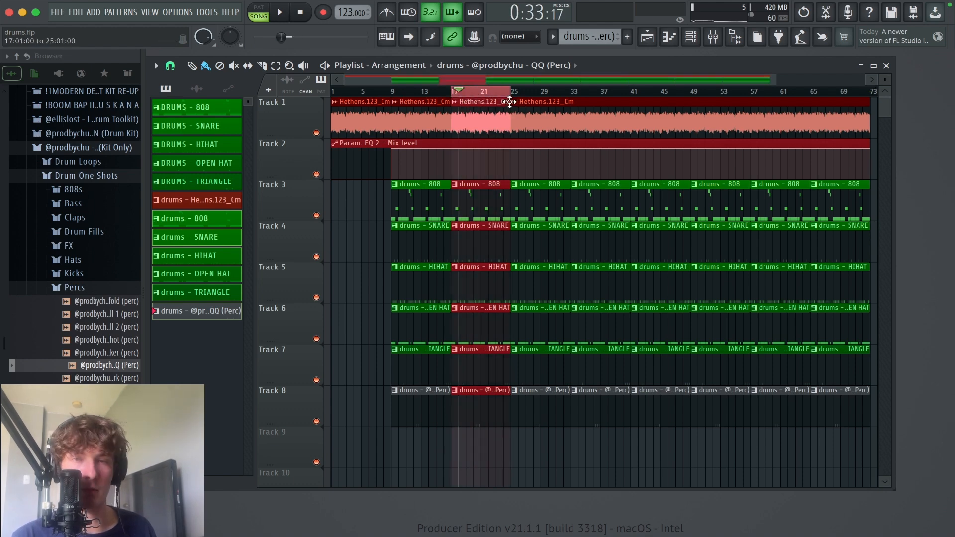
pyautogui.press('space')
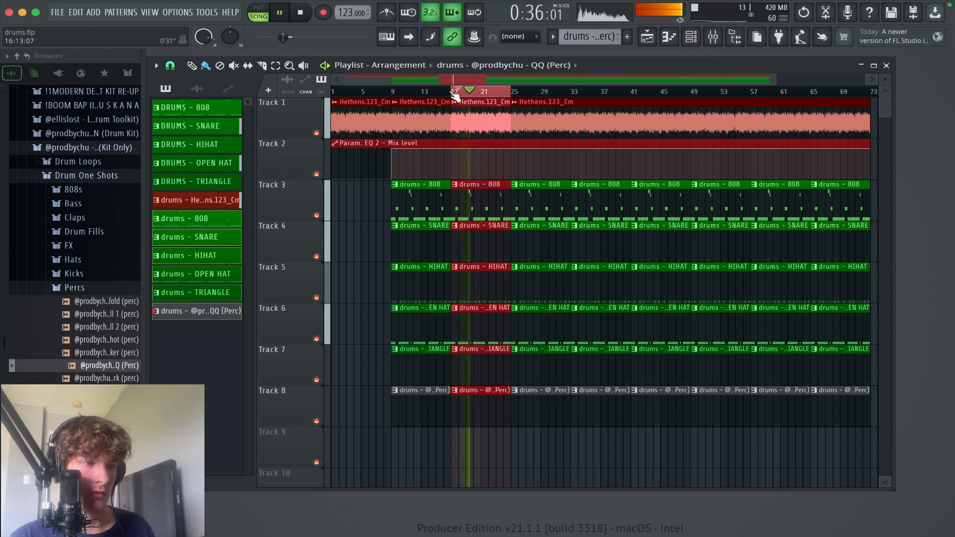
pyautogui.scroll(-1, 480, 125)
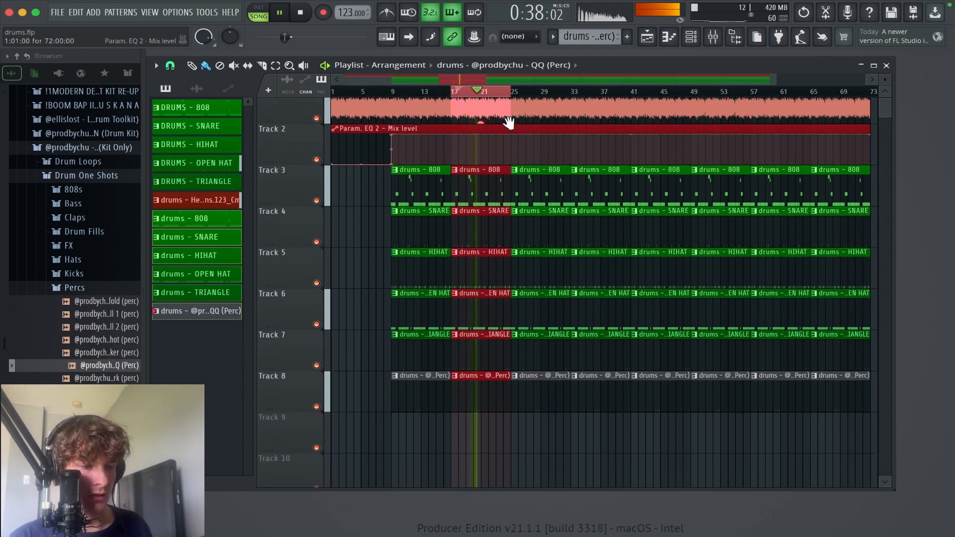
pyautogui.press('space')
# Step: Delete the triangle, QQ percussion and open hat clips from bars 9 to 17
pyautogui.moveTo(646, 451); pyautogui.dragTo(320, 114)
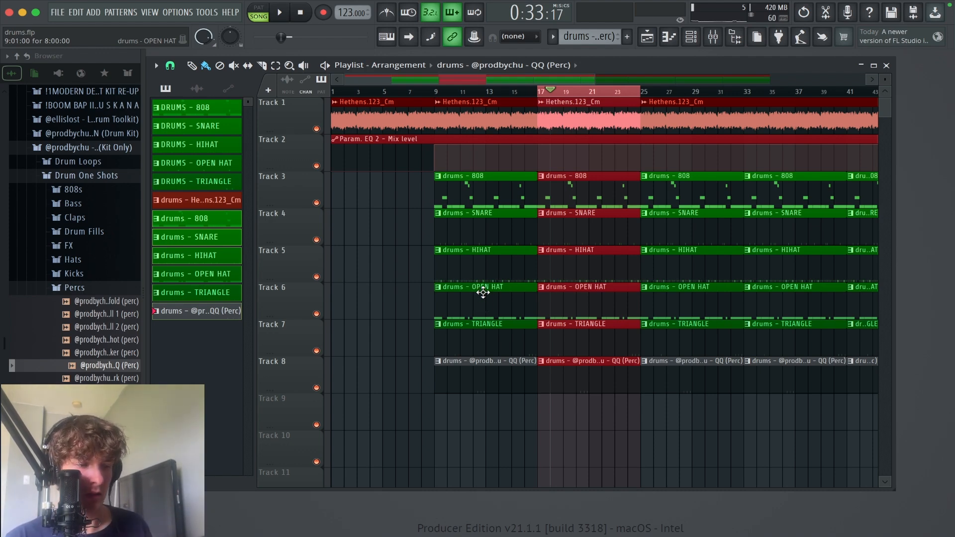
pyautogui.rightClick(480, 341)
pyautogui.rightClick(503, 383)
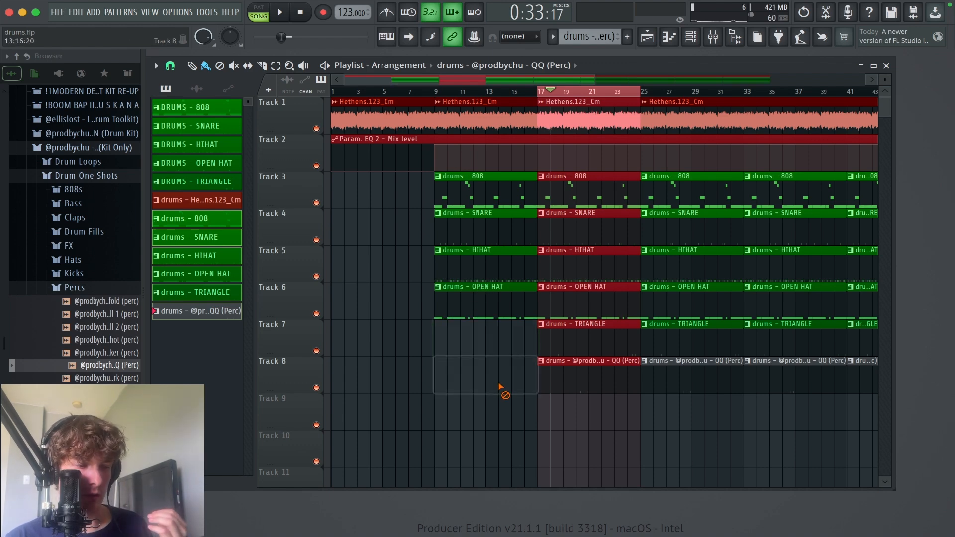
pyautogui.rightClick(484, 293)
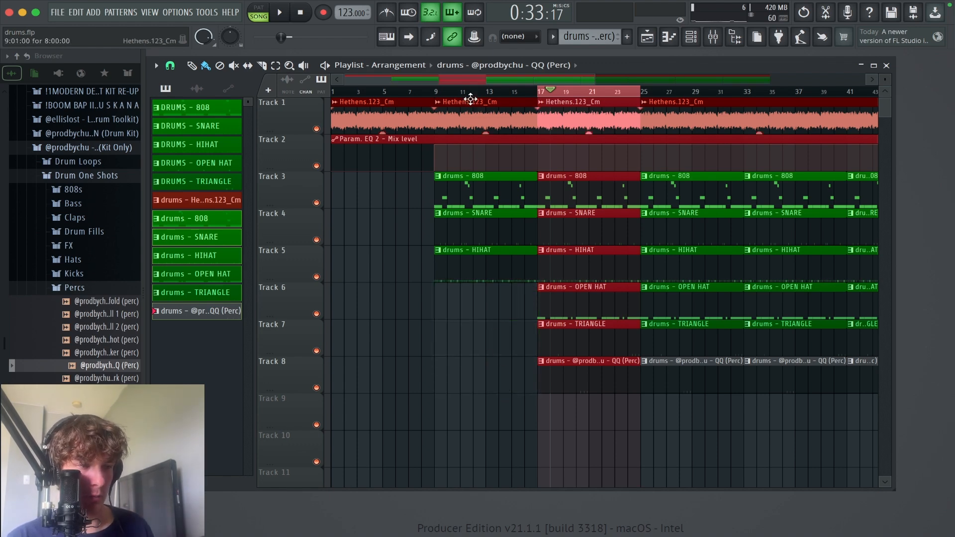
# Step: Play the arrangement from about bar 7 into the first drum section, briefly checking the channel rack
pyautogui.moveTo(448, 95); pyautogui.dragTo(413, 96)
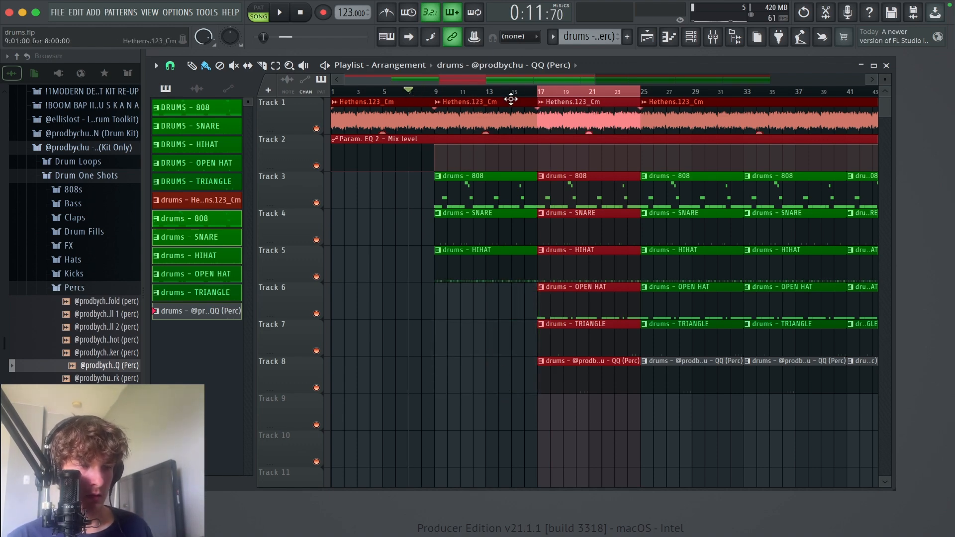
pyautogui.scroll(-2, 548, 224)
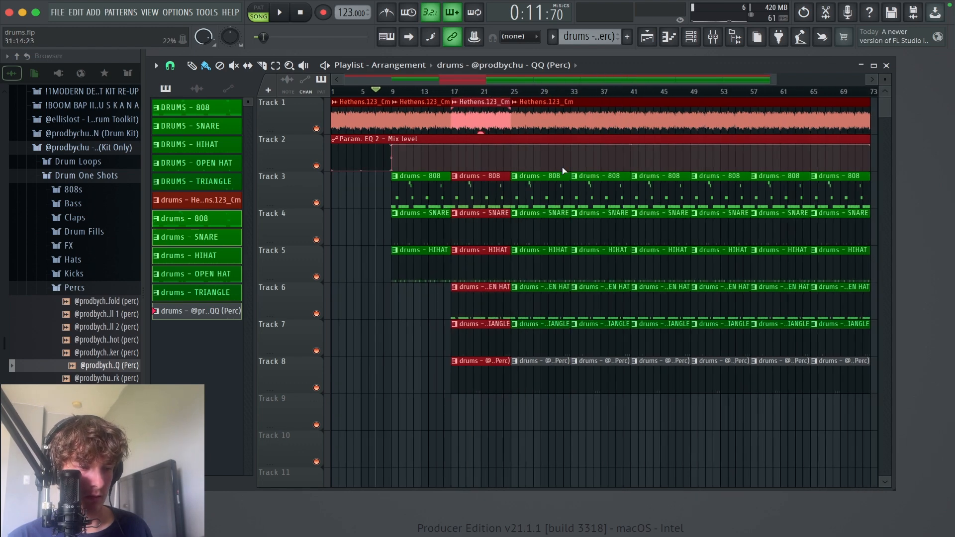
pyautogui.press('space')
pyautogui.moveTo(702, 470); pyautogui.dragTo(330, 97)
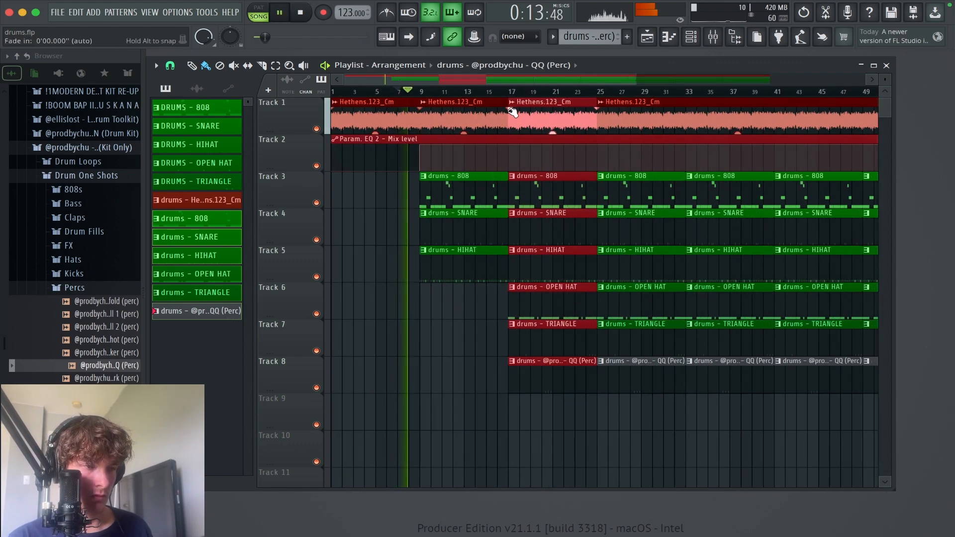
pyautogui.click(706, 43)
pyautogui.press('space')
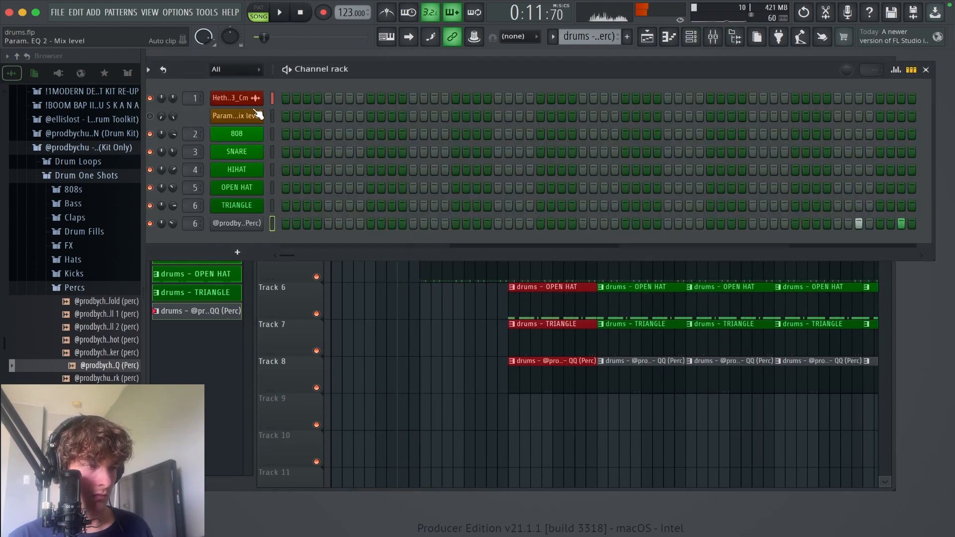
pyautogui.press('space')
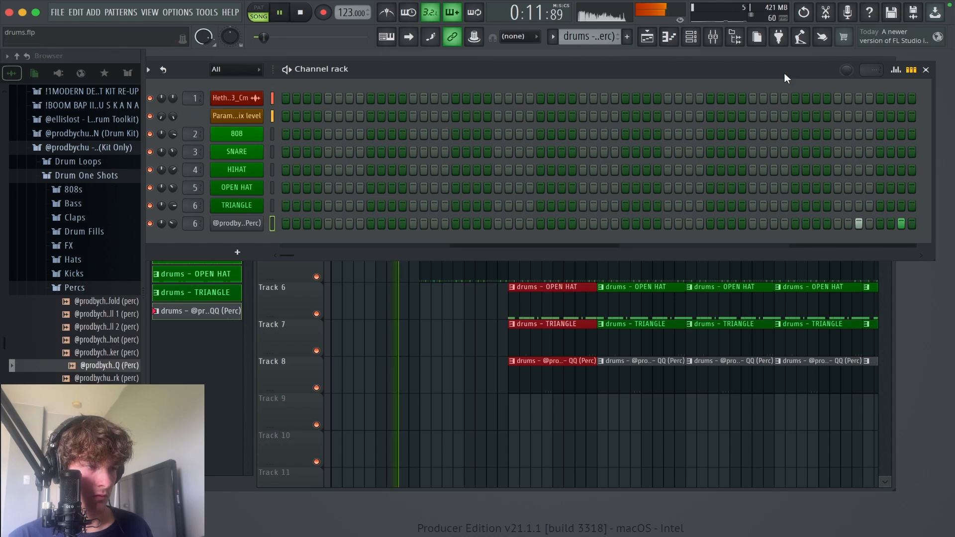
pyautogui.click(926, 70)
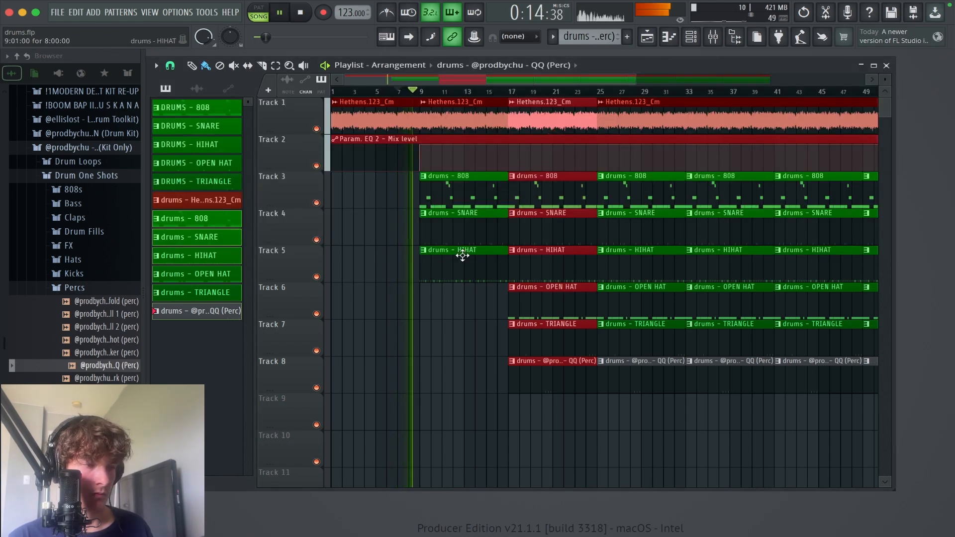
# Step: Clear the bar 17–25 time selection and open the mixer
pyautogui.click(444, 321)
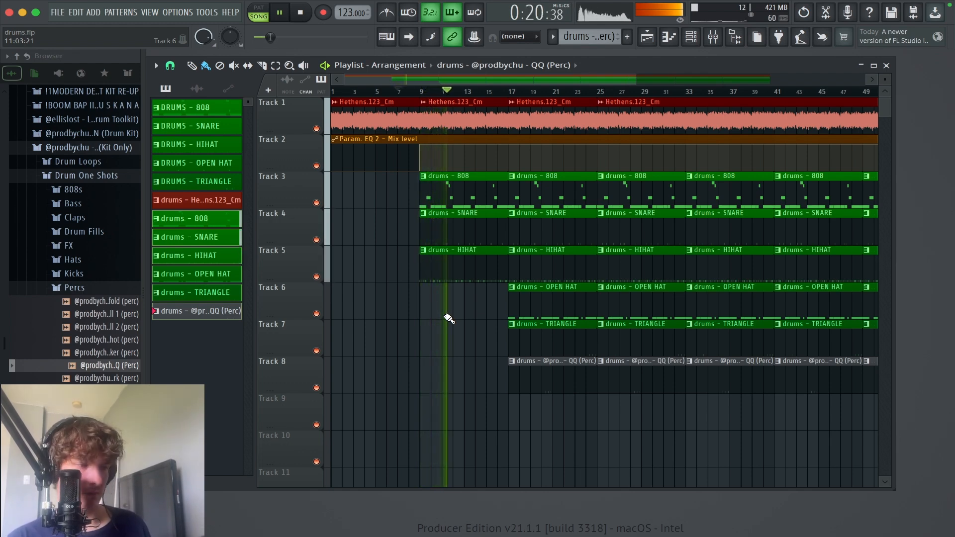
pyautogui.click(713, 36)
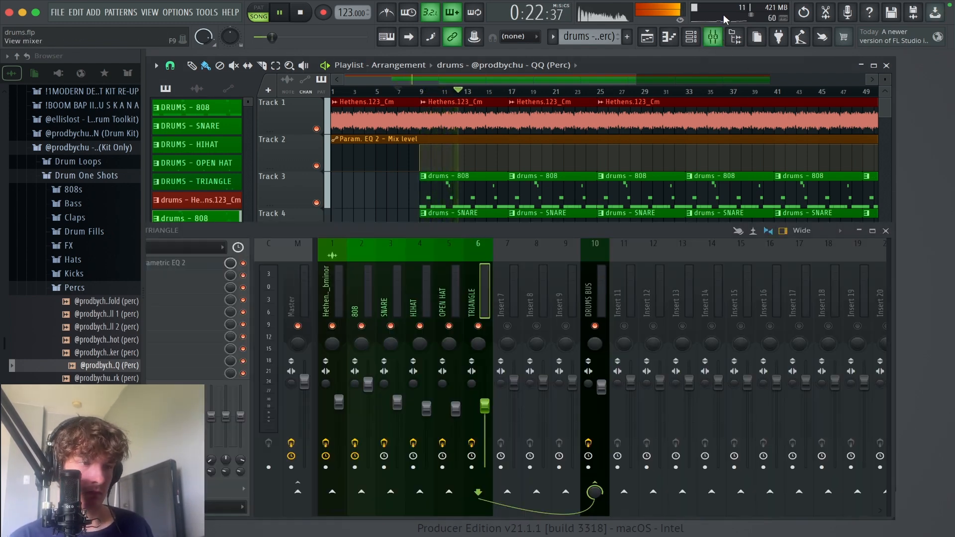
# Step: Raise the Hethens.123bpm_bminor mixer track's volume slightly and close the mixer
pyautogui.moveTo(476, 229); pyautogui.dragTo(503, 219)
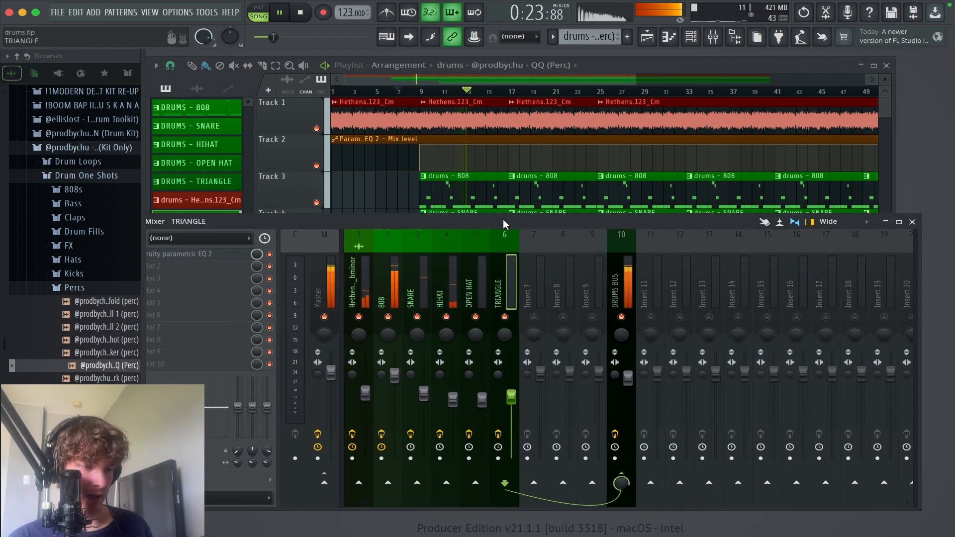
pyautogui.click(362, 290)
pyautogui.moveTo(365, 393); pyautogui.dragTo(365, 386)
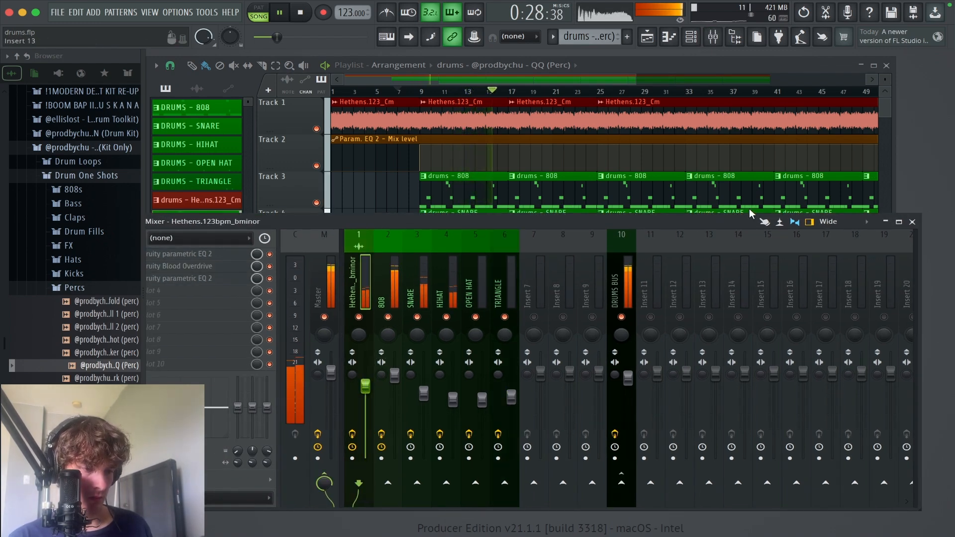
pyautogui.click(899, 221)
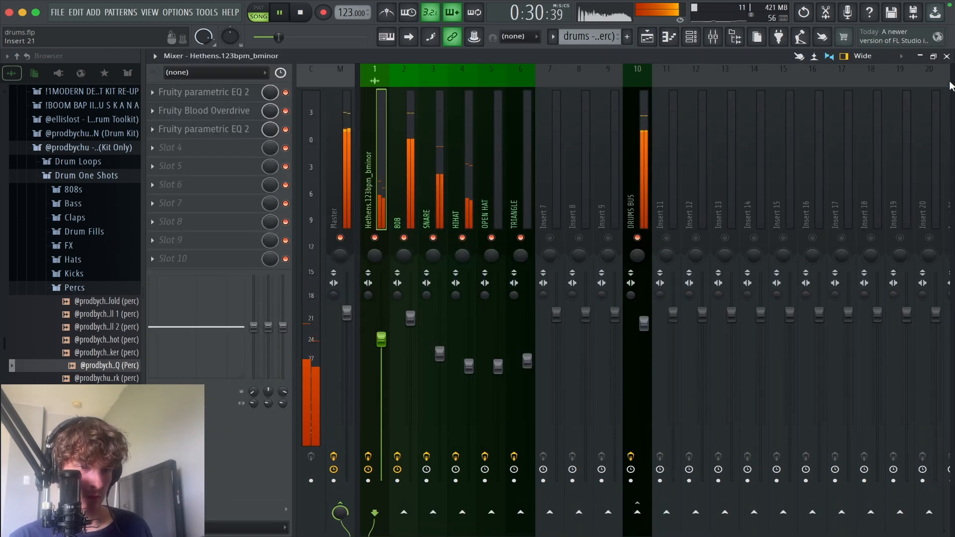
pyautogui.click(947, 56)
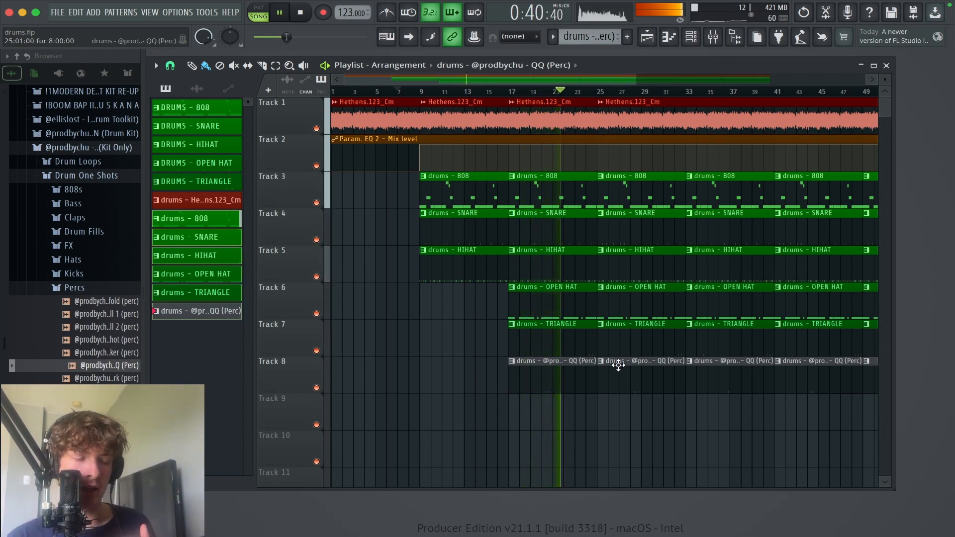
# Step: Delete the triangle and QQ percussion clips from bar 25 onward and stop playback
pyautogui.rightClick(636, 347)
pyautogui.rightClick(642, 369)
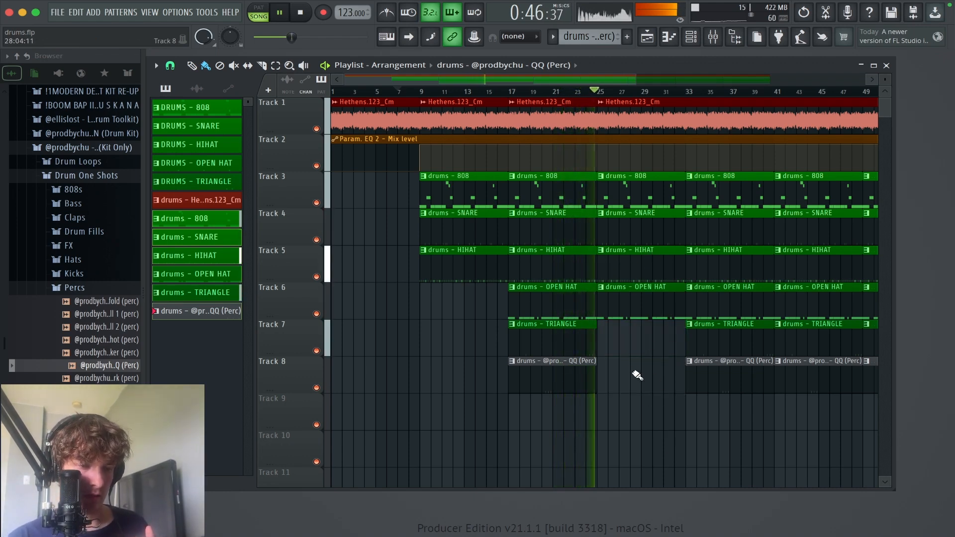
pyautogui.hscroll(5, 590, 386)
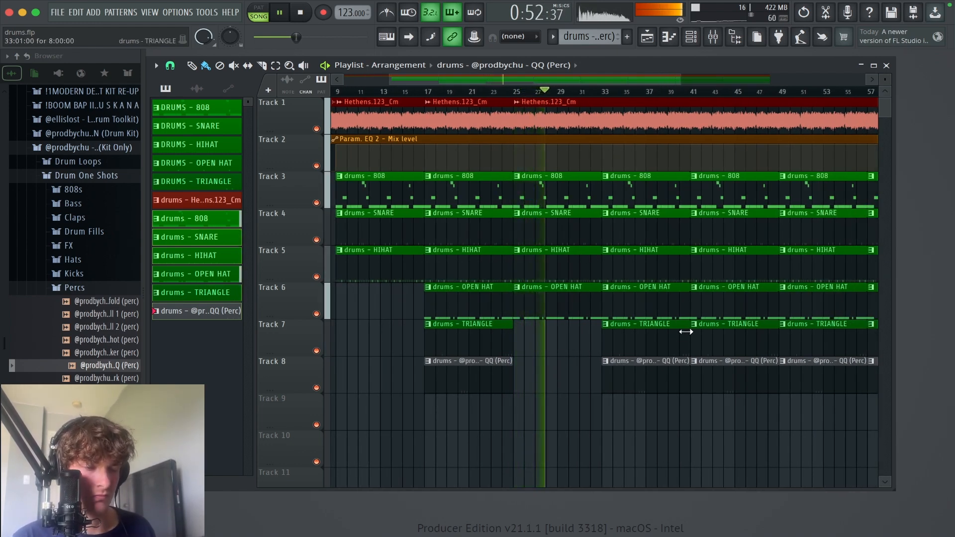
pyautogui.press('space')
pyautogui.hscroll(2, 816, 388)
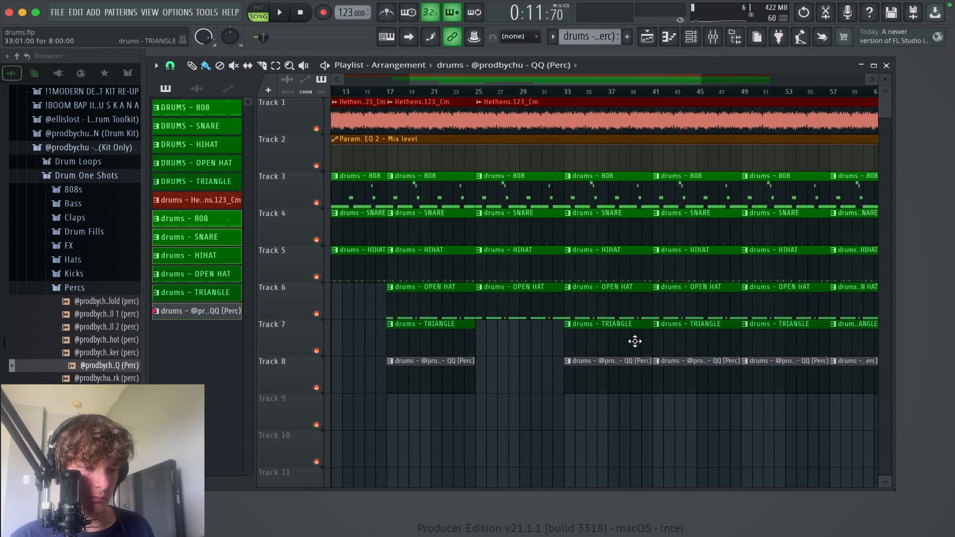
pyautogui.moveTo(635, 342)
pyautogui.mouseDown()
pyautogui.moveTo(665, 363)
pyautogui.moveTo(923, 376)
pyautogui.moveTo(730, 364)
pyautogui.mouseUp()
pyautogui.hscroll(-5, 691, 405)
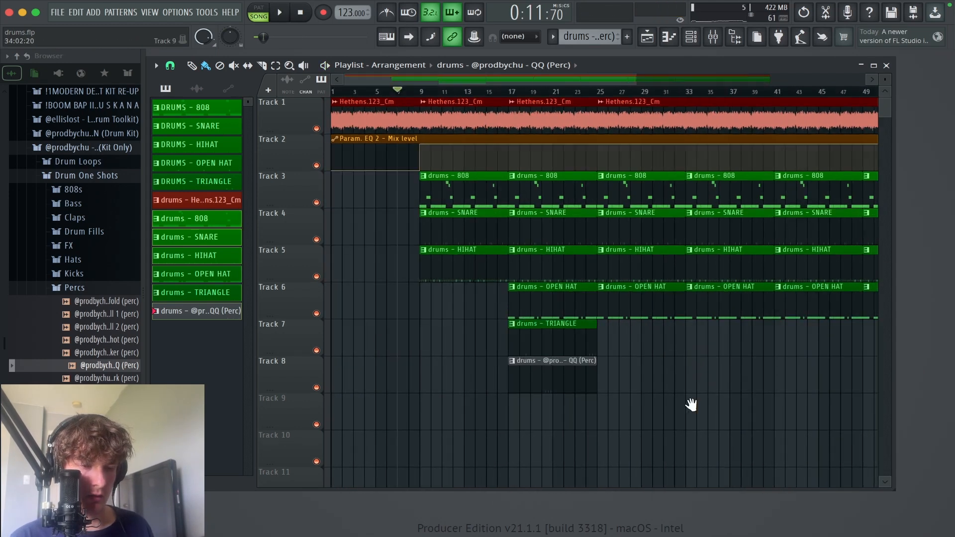
# Step: Play the arrangement from bar 25, then skip ahead to just before bar 33
pyautogui.hscroll(1, 691, 405)
pyautogui.click(543, 92)
pyautogui.press('space')
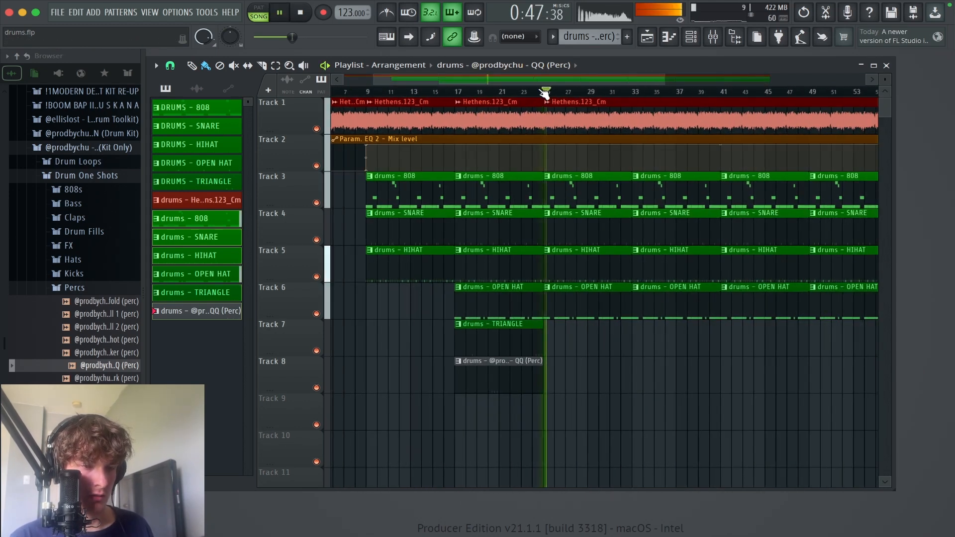
pyautogui.click(622, 92)
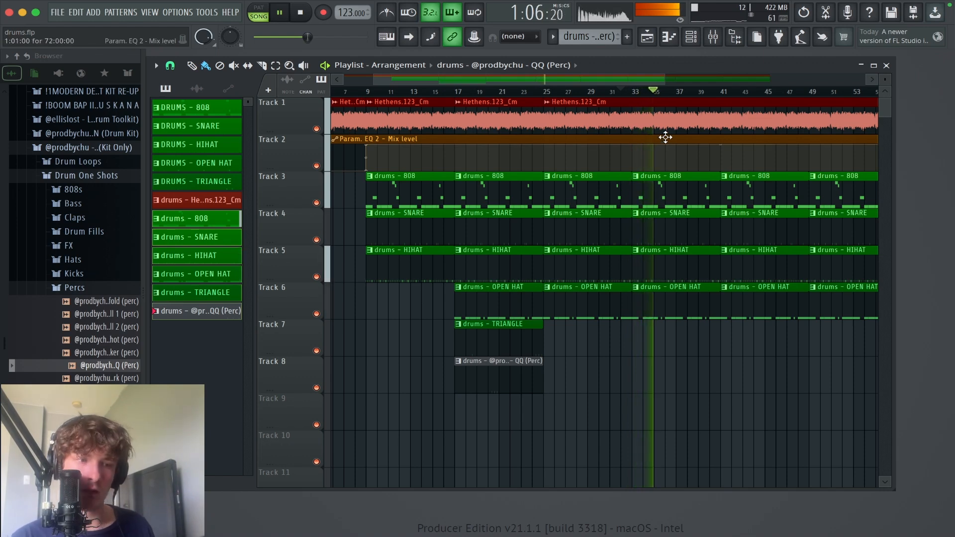
# Step: Place copies of the triangle and QQ percussion clips at bars 33 to 41 and restart playback
pyautogui.moveTo(562, 409); pyautogui.dragTo(683, 348)
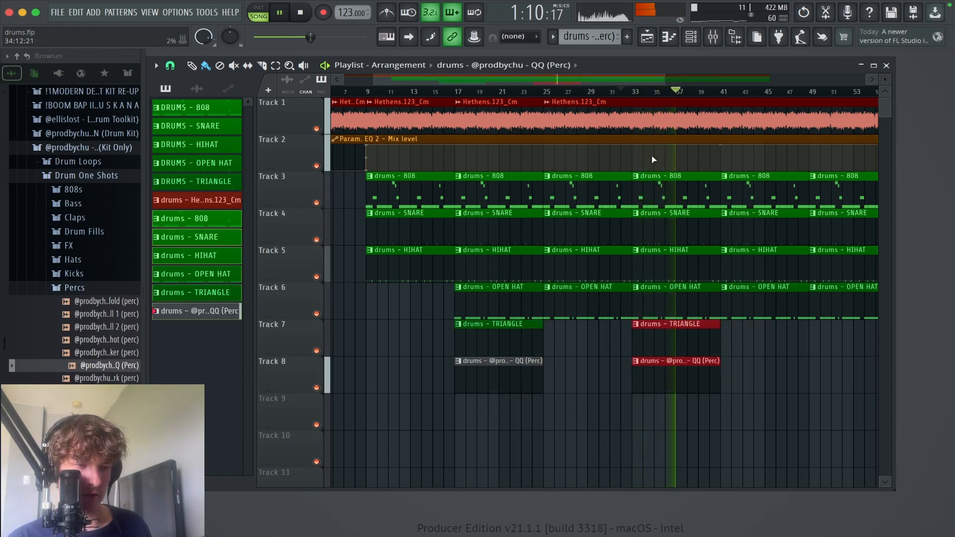
pyautogui.press('space')
pyautogui.press('space')
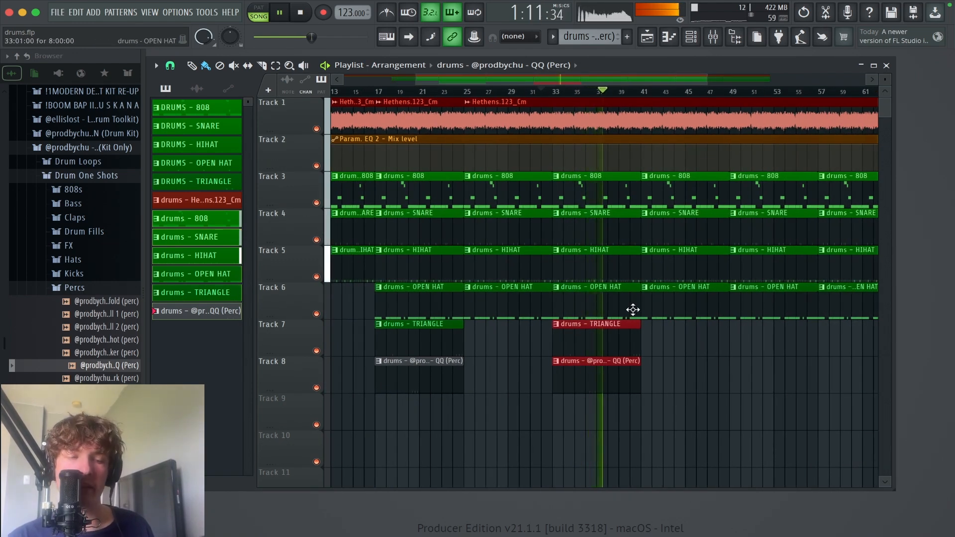
# Step: Delete the hi-hat and open hat clips from bars 41 to 49 and replay the section
pyautogui.rightClick(678, 269)
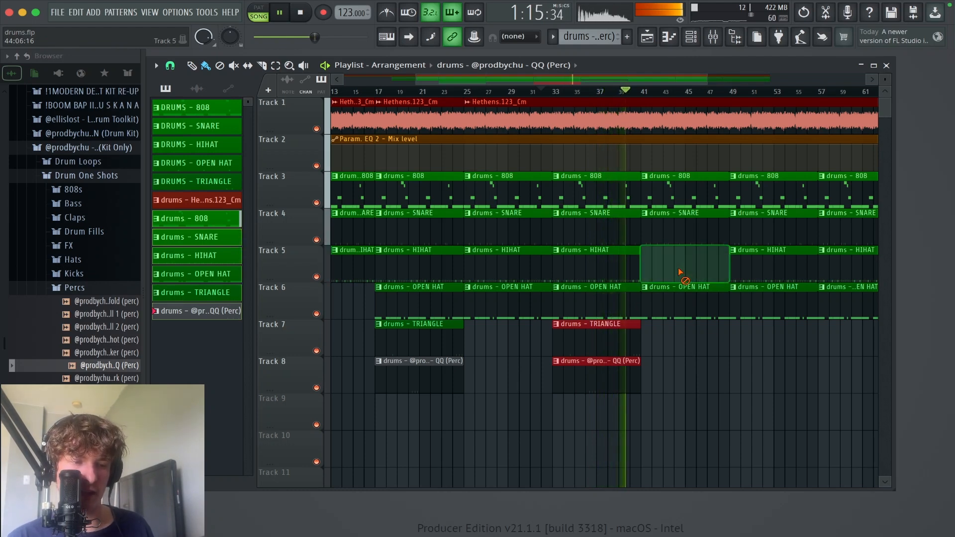
pyautogui.rightClick(677, 301)
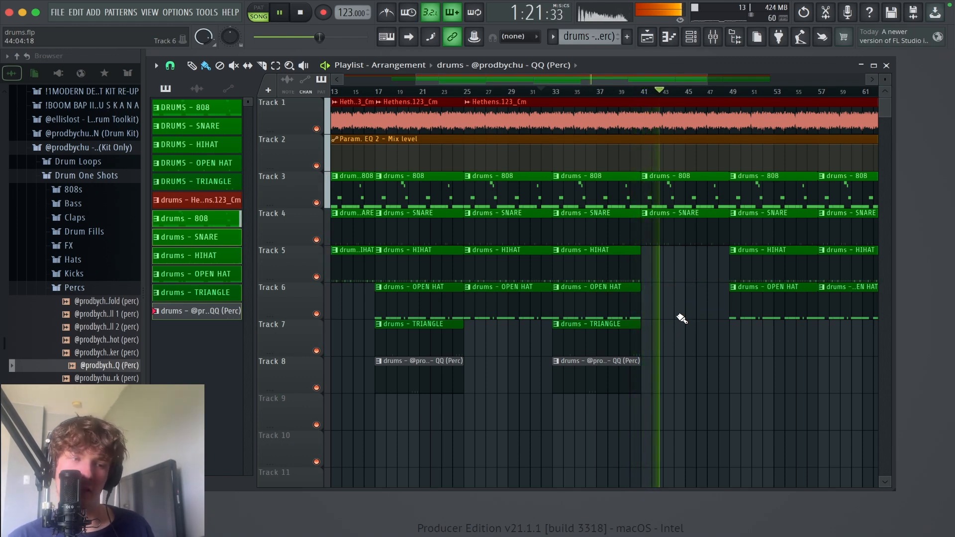
pyautogui.press('space')
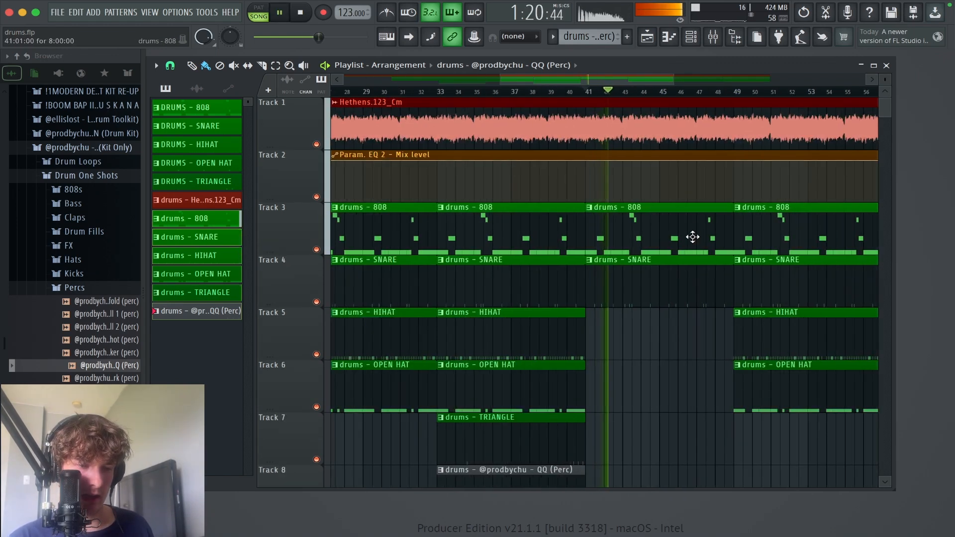
# Step: Trim the start of the 808, snare, hi-hat and open hat clips at bar 49 to bar 51 and stop playback
pyautogui.moveTo(696, 237); pyautogui.dragTo(613, 260)
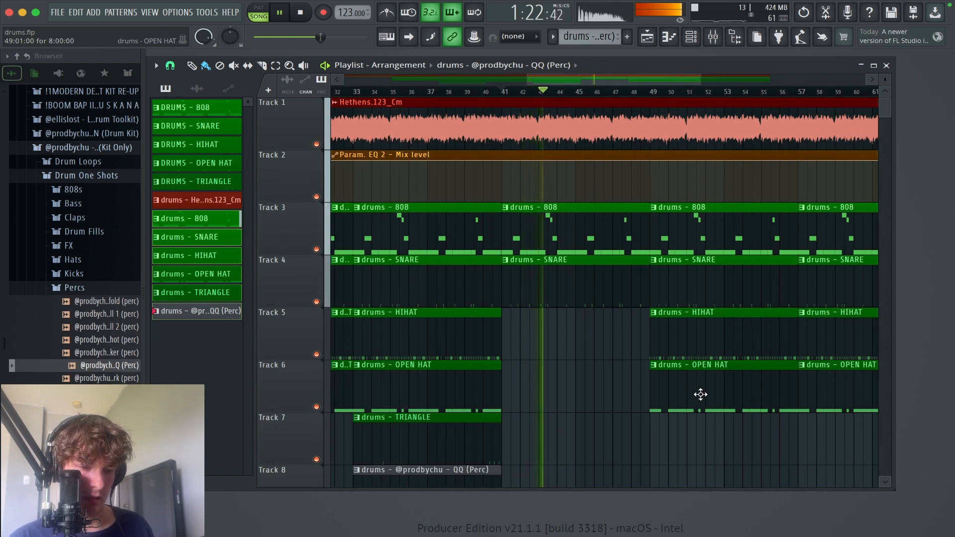
pyautogui.moveTo(703, 426); pyautogui.dragTo(689, 228)
pyautogui.scroll(4, 710, 353)
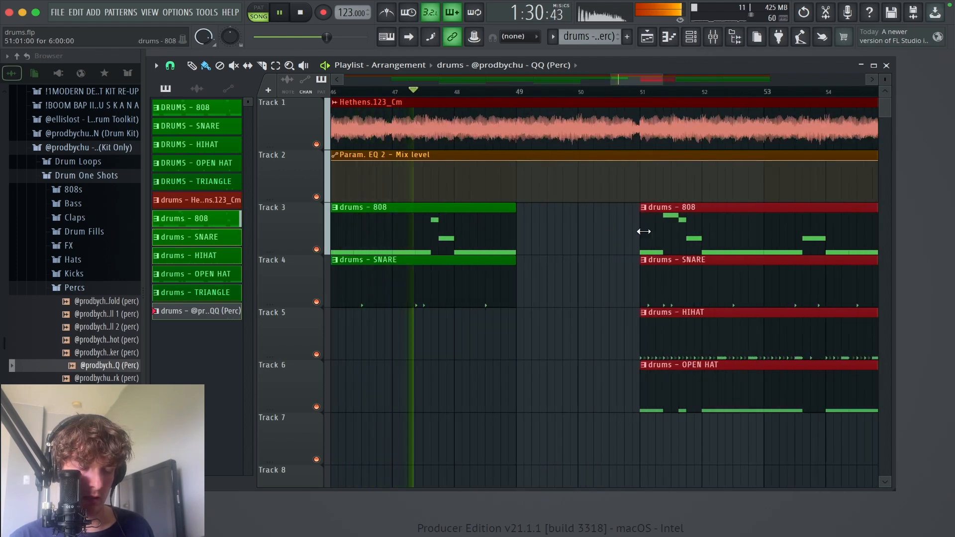
pyautogui.press('space')
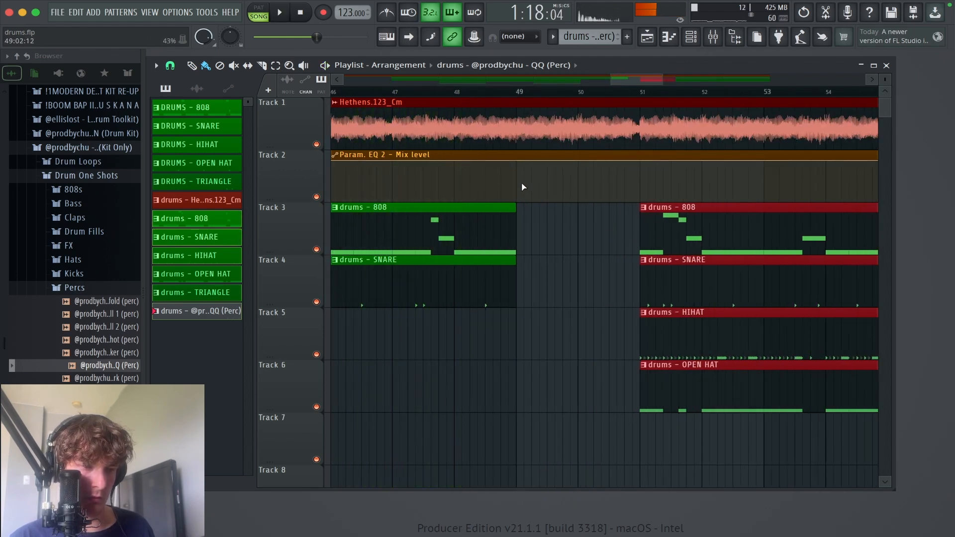
# Step: Add points to the Param. EQ 2 mix level automation that drop it to the minimum at bar 49 and restore it just after bar 51
pyautogui.rightClick(517, 183)
pyautogui.rightClick(518, 170)
pyautogui.moveTo(519, 170)
pyautogui.mouseDown()
pyautogui.moveTo(517, 193)
pyautogui.moveTo(521, 158)
pyautogui.mouseUp()
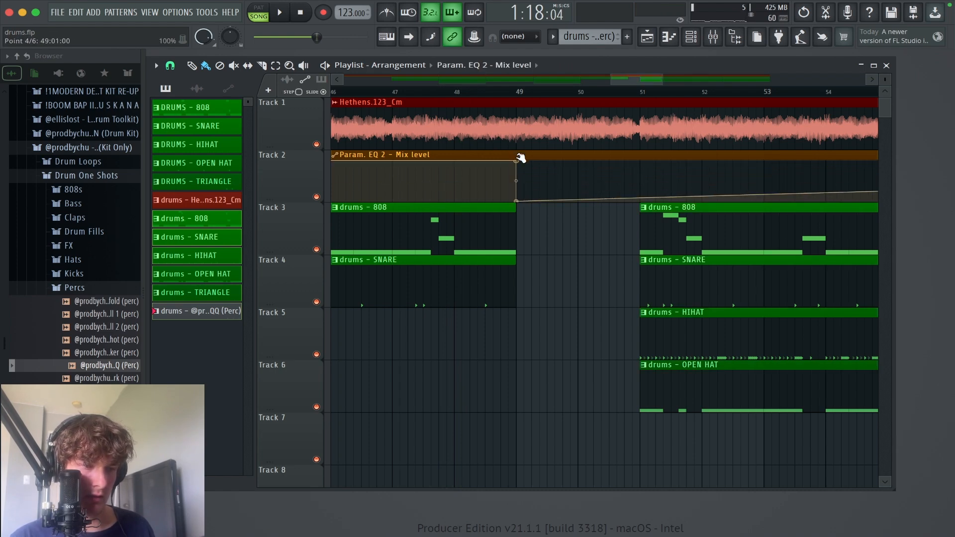
pyautogui.rightClick(642, 188)
pyautogui.rightClick(643, 182)
pyautogui.moveTo(643, 182); pyautogui.dragTo(643, 150)
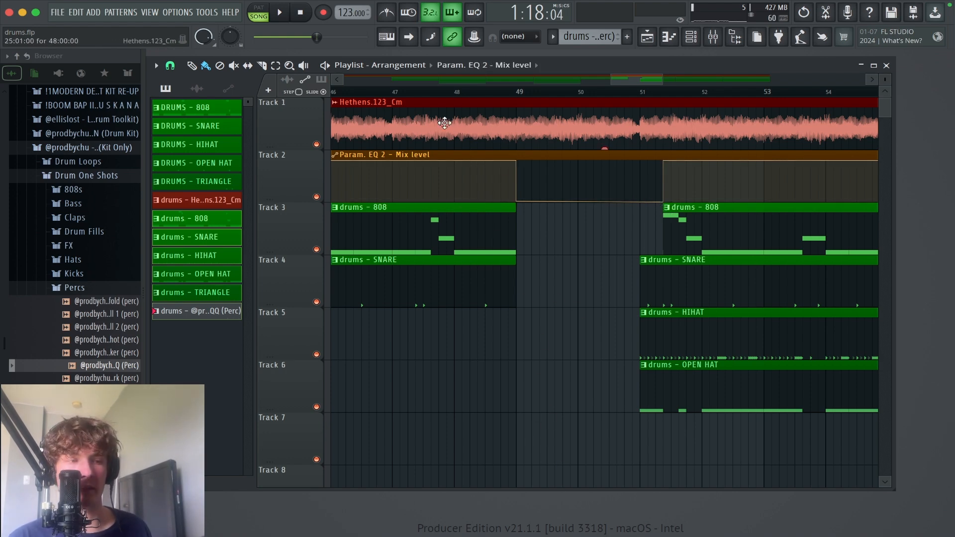
# Step: Extend the start of the hi-hat clip back to bar 50 and play the transition from bar 48
pyautogui.click(467, 91)
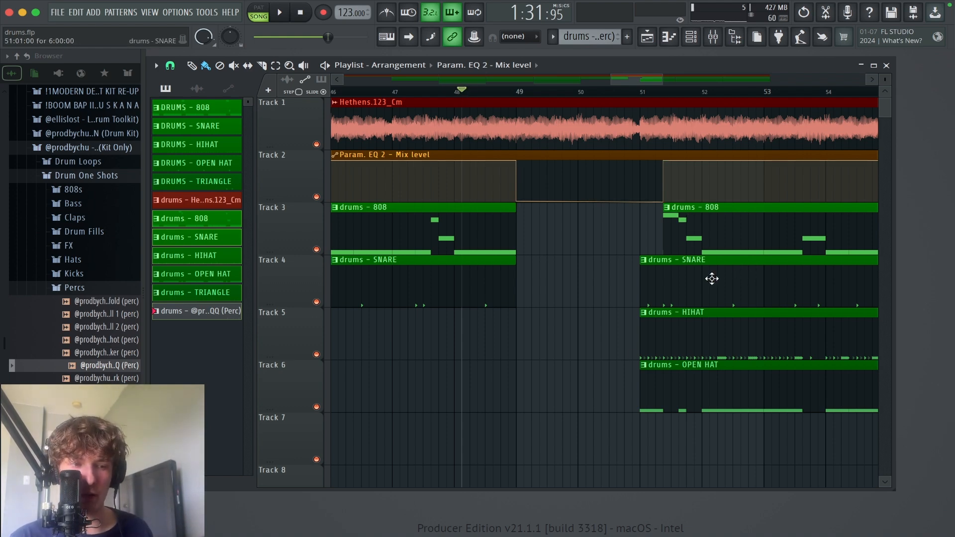
pyautogui.moveTo(643, 331); pyautogui.dragTo(585, 335)
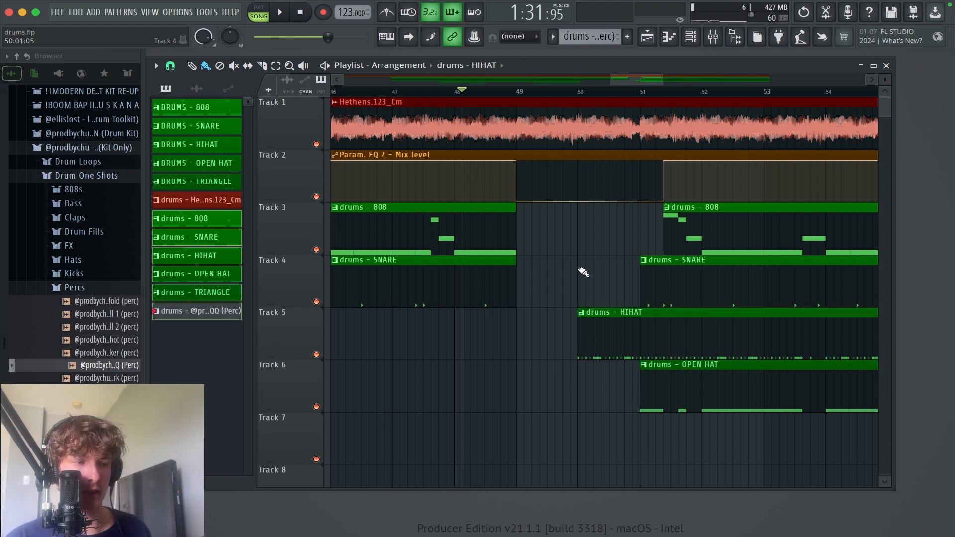
pyautogui.press('space')
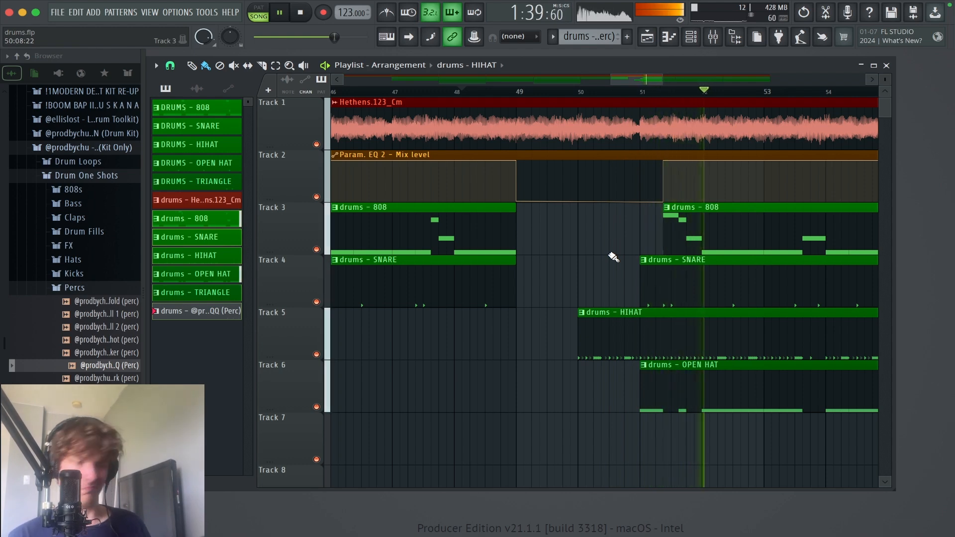
# Step: Review the arrangement around the bar 49 break and the sections after it during playback
pyautogui.scroll(-5, 578, 279)
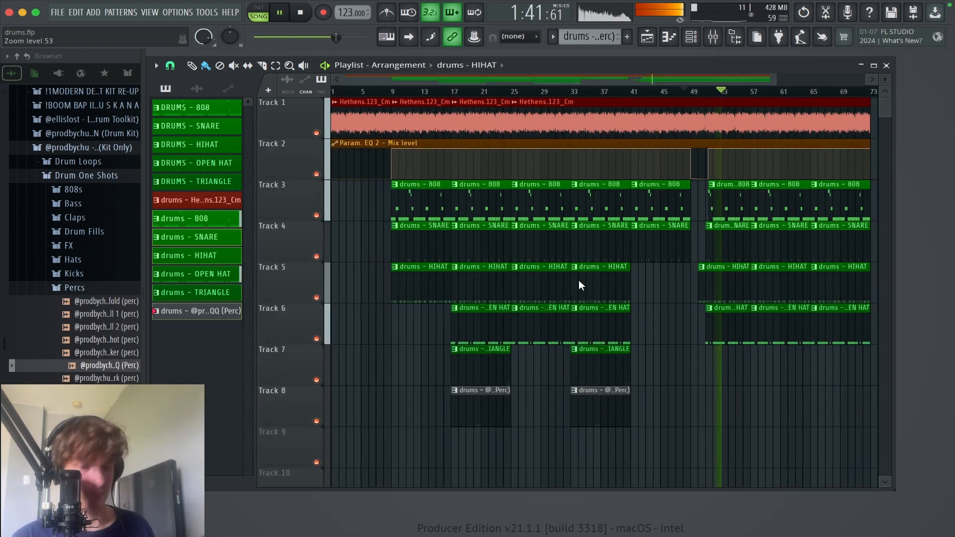
pyautogui.moveTo(849, 467); pyautogui.dragTo(536, 98)
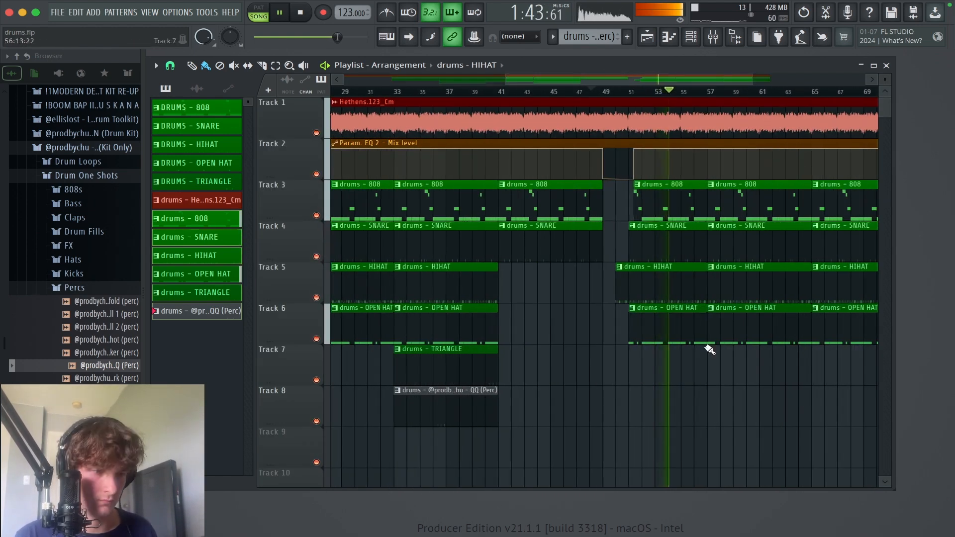
pyautogui.moveTo(774, 356); pyautogui.dragTo(606, 133)
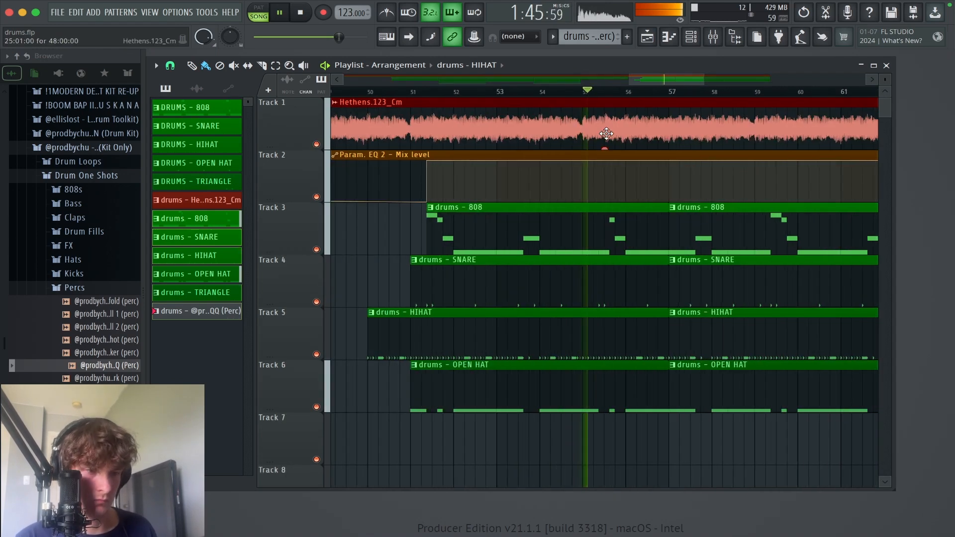
pyautogui.hscroll(-3, 635, 311)
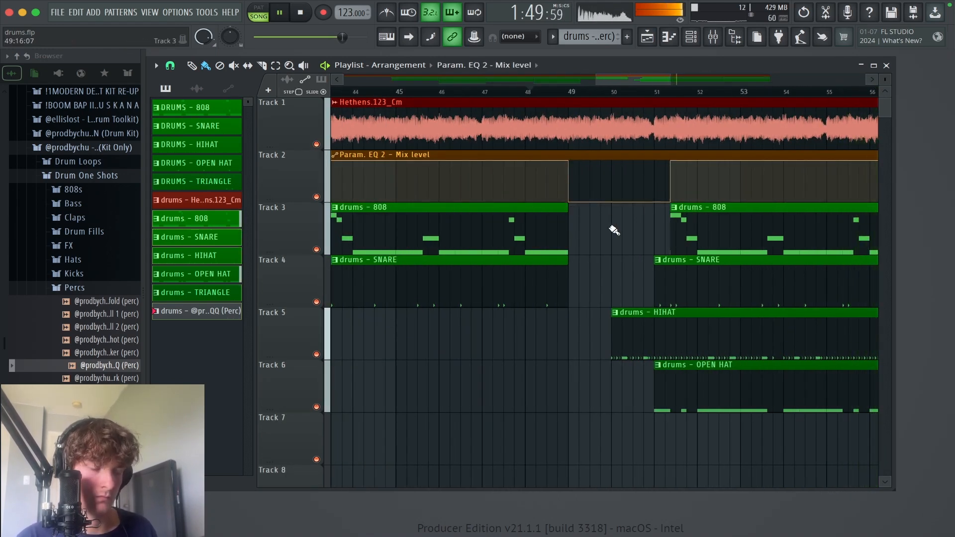
pyautogui.hscroll(-3, 559, 269)
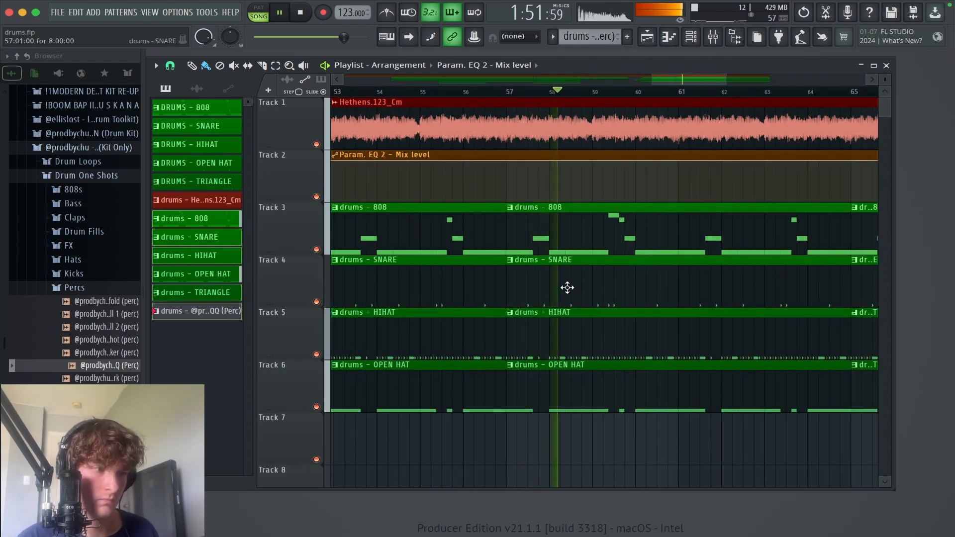
pyautogui.hscroll(-6, 646, 291)
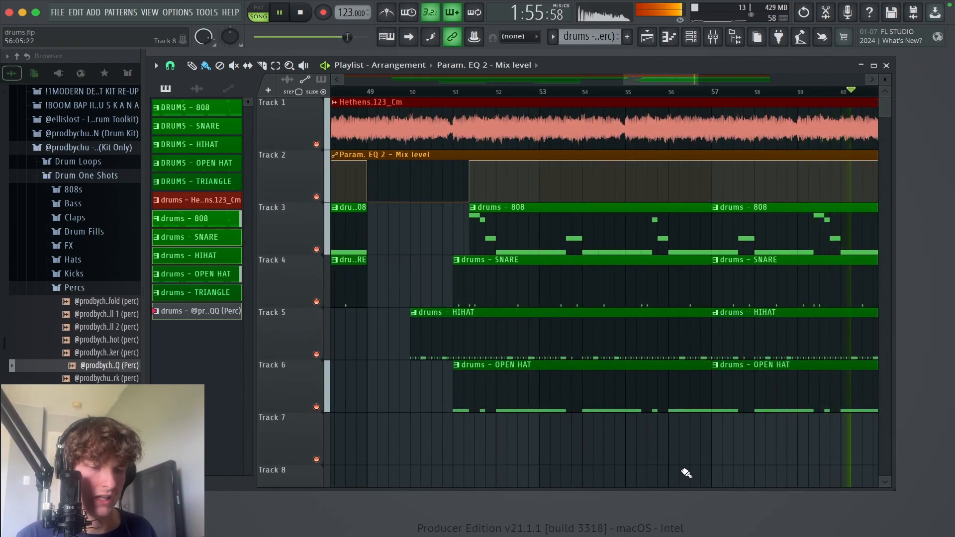
pyautogui.keyDown('super'); pyautogui.rightClick(712, 420); pyautogui.keyUp('super')
pyautogui.hscroll(5, 707, 341)
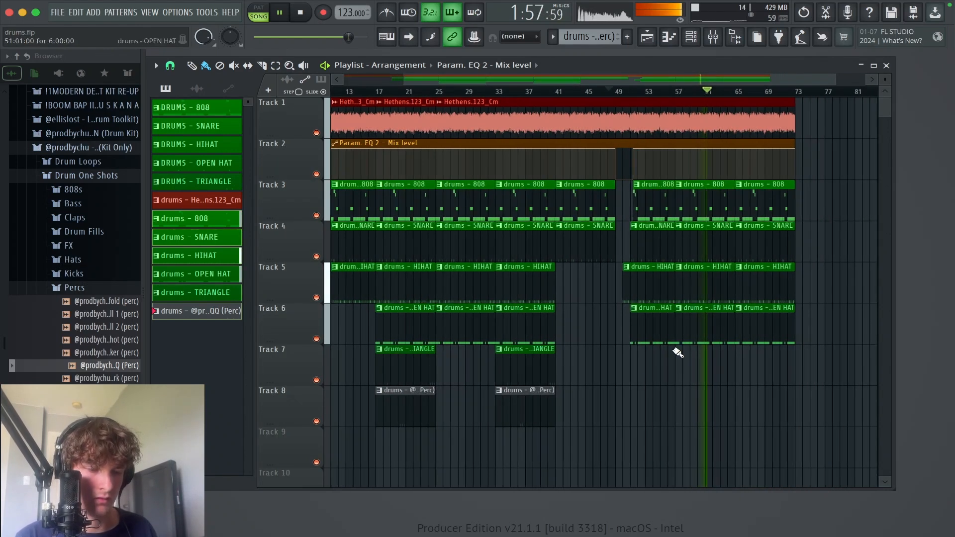
# Step: Place copies of the triangle and QQ percussion clips at bars 65 to 73
pyautogui.moveTo(547, 429); pyautogui.dragTo(769, 369)
pyautogui.hscroll(-2, 729, 379)
pyautogui.keyDown('super'); pyautogui.click(742, 389); pyautogui.keyUp('super')
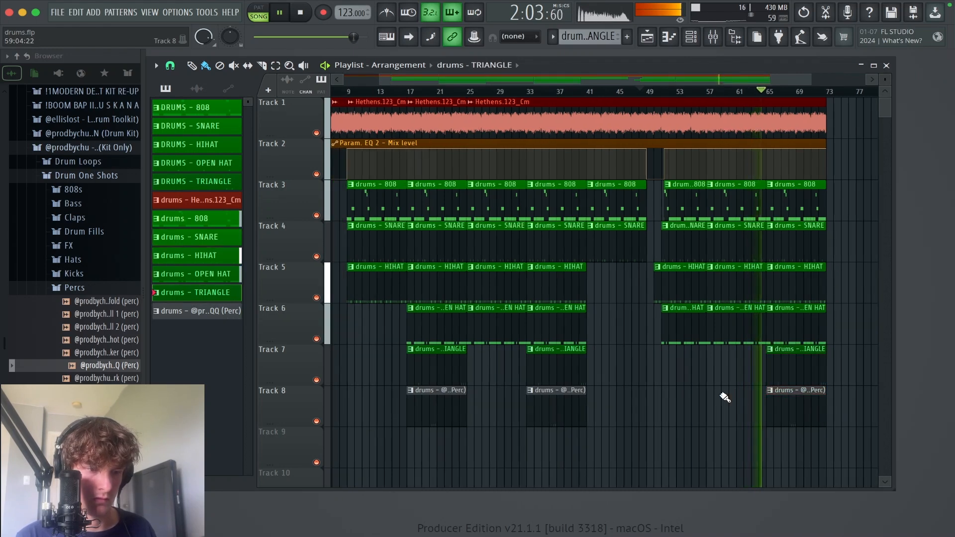
# Step: Trim the start of the open hat clip after the break to bar 52 and stop playback
pyautogui.hscroll(1, 717, 395)
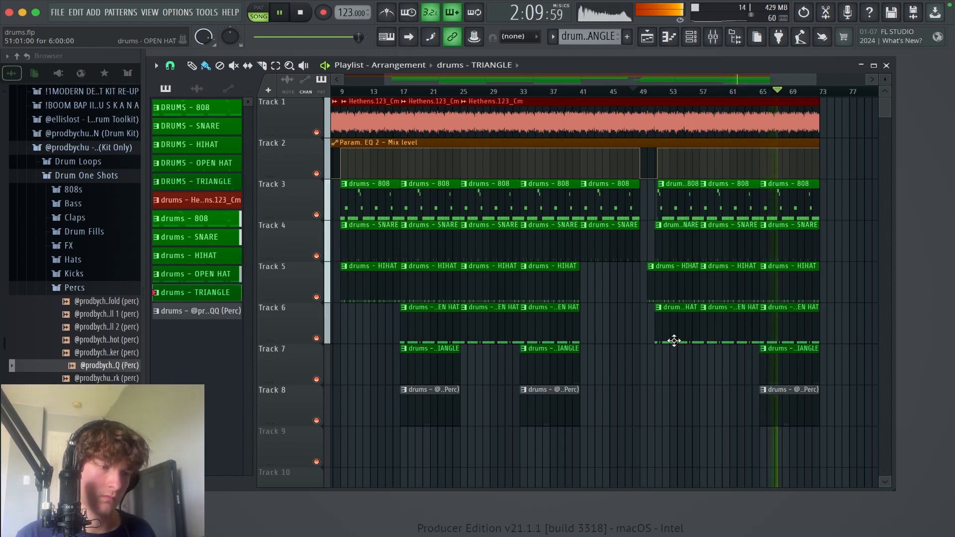
pyautogui.moveTo(740, 393); pyautogui.dragTo(630, 204)
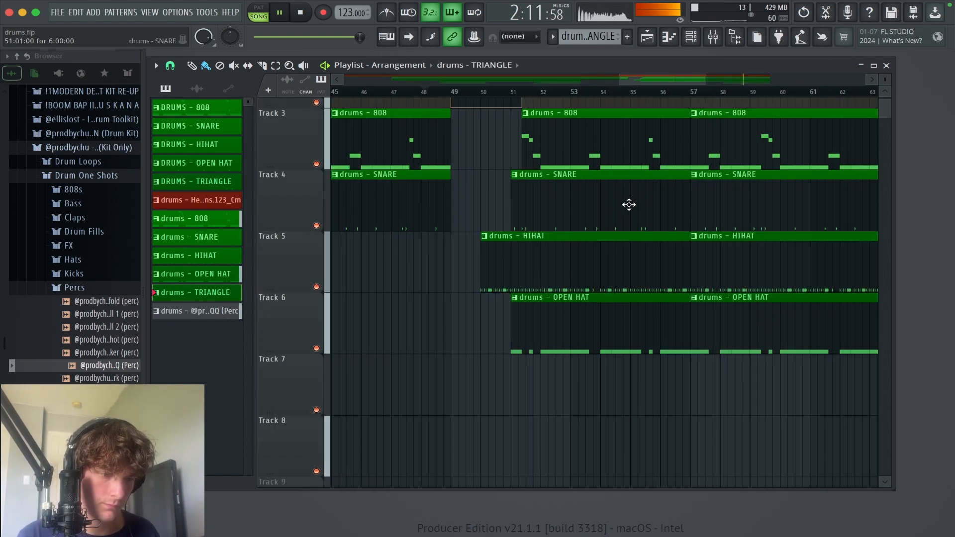
pyautogui.moveTo(461, 327); pyautogui.dragTo(498, 328)
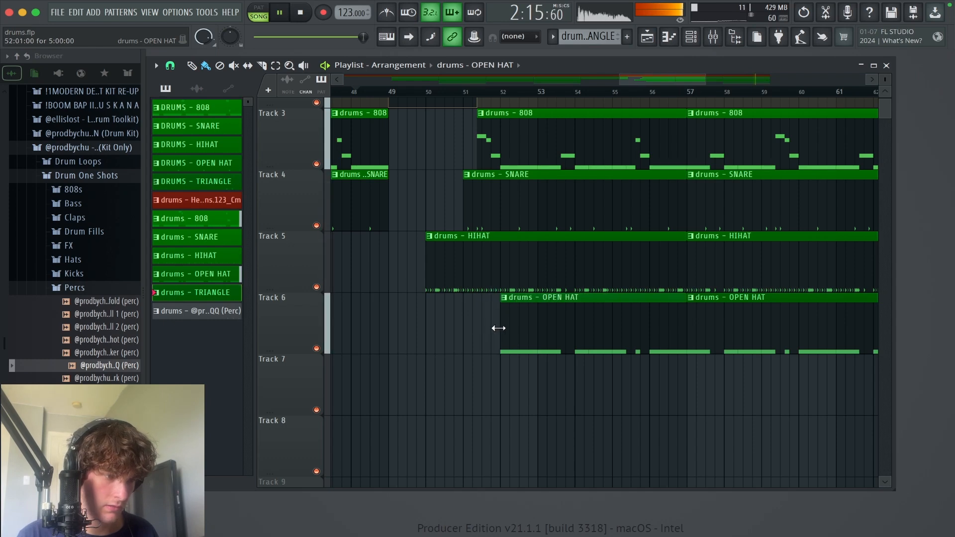
pyautogui.press('space')
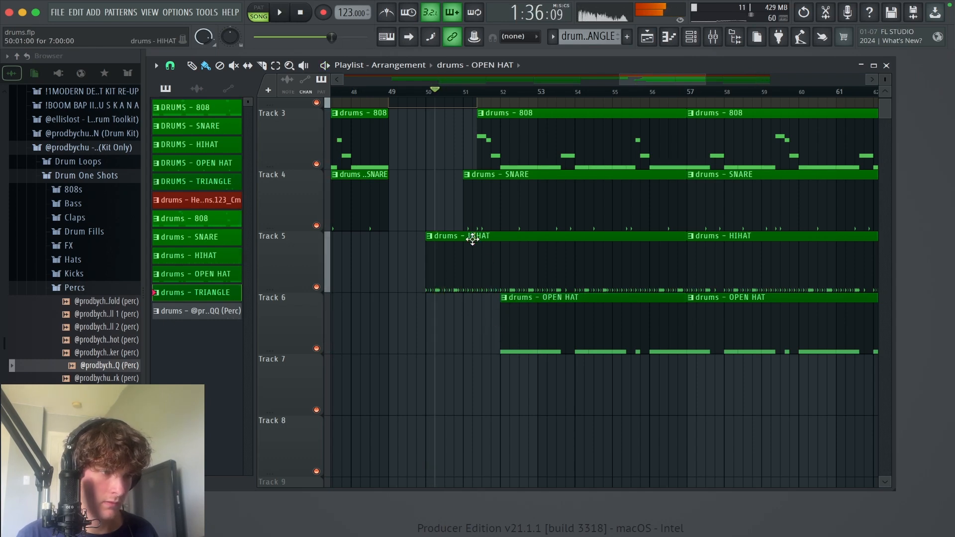
# Step: Start the snare clip after the break at bar 52, and cut the hi-hat so it drops out from just past bar 51 until bar 52
pyautogui.moveTo(464, 217); pyautogui.dragTo(502, 219)
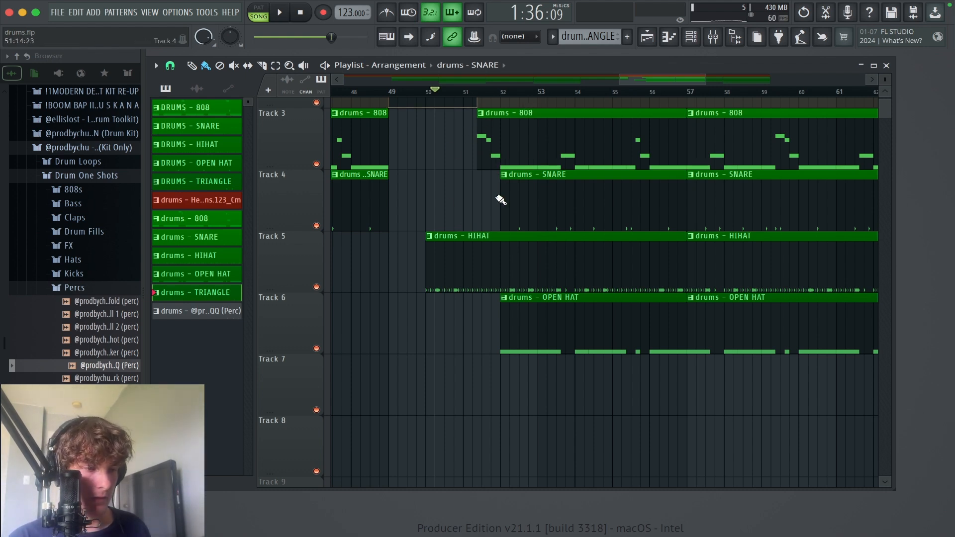
pyautogui.click(480, 245)
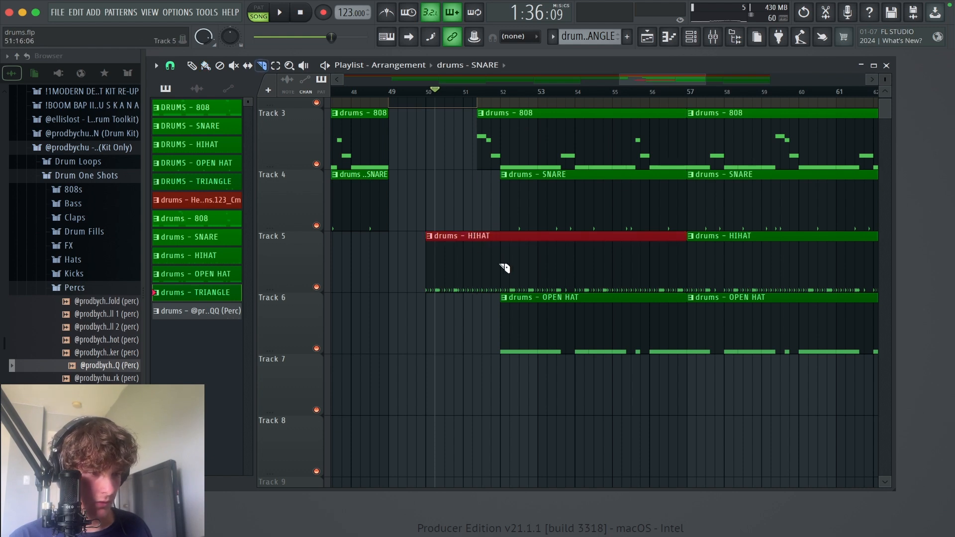
pyautogui.moveTo(503, 268); pyautogui.dragTo(496, 264)
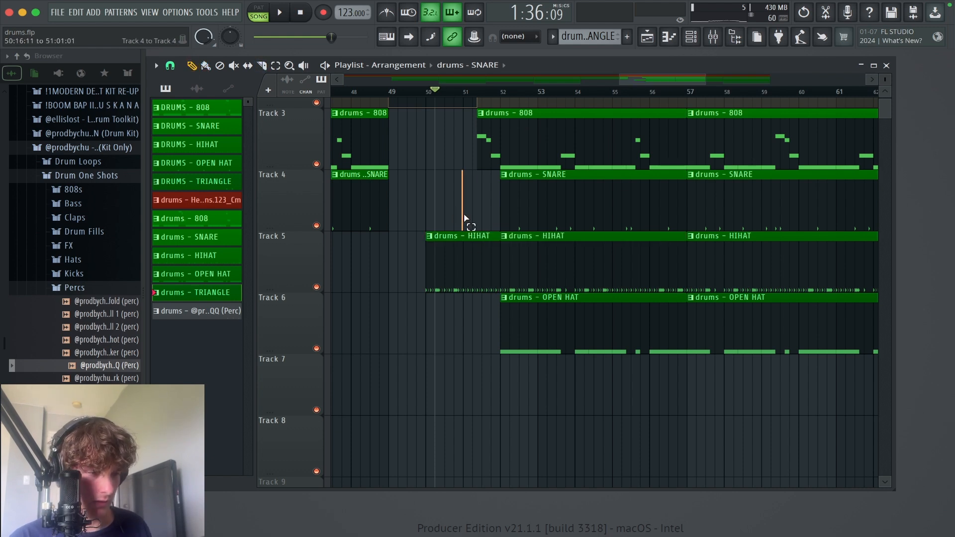
pyautogui.click(495, 237)
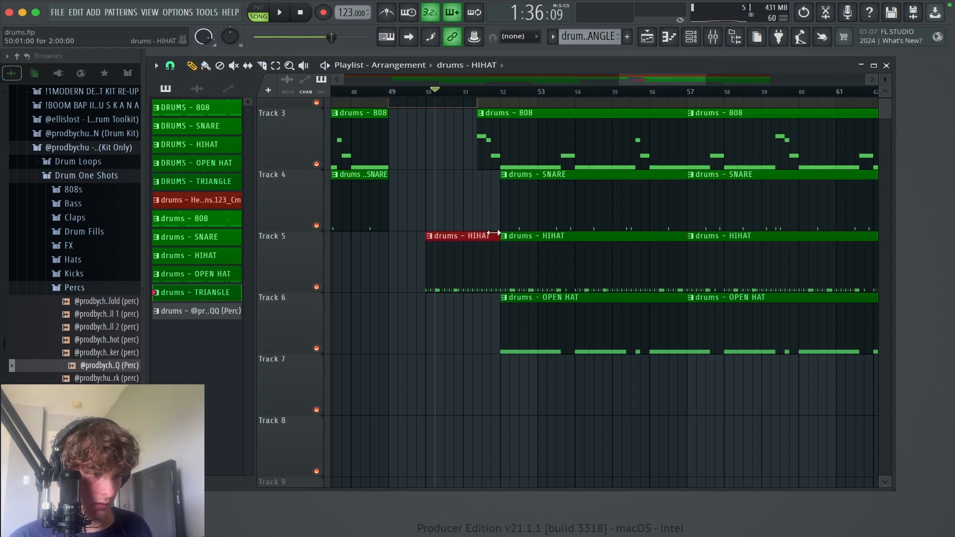
pyautogui.moveTo(494, 234); pyautogui.dragTo(470, 232)
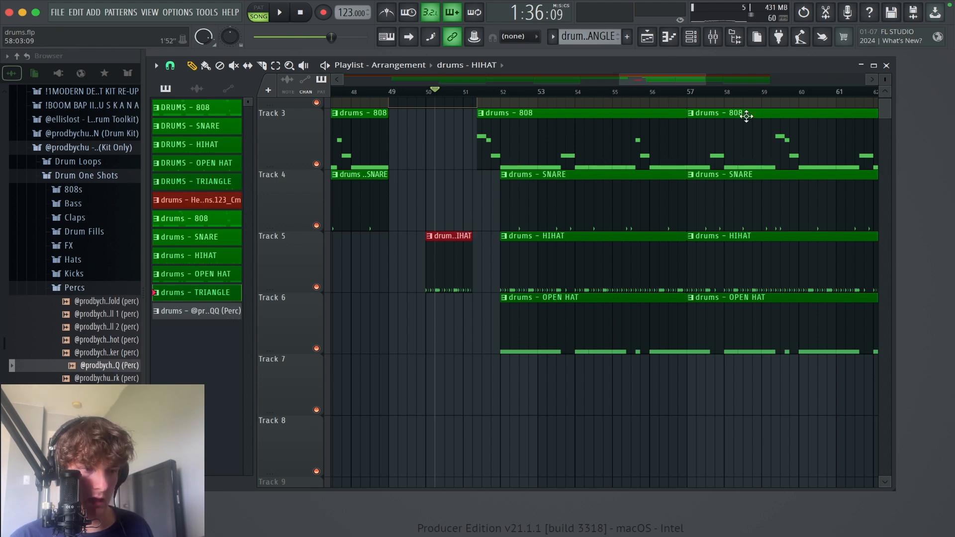
# Step: Play the bar 49 break from about bar 48 to check the edited hi-hat and snare entries
pyautogui.moveTo(540, 259); pyautogui.dragTo(507, 211)
pyautogui.press('space')
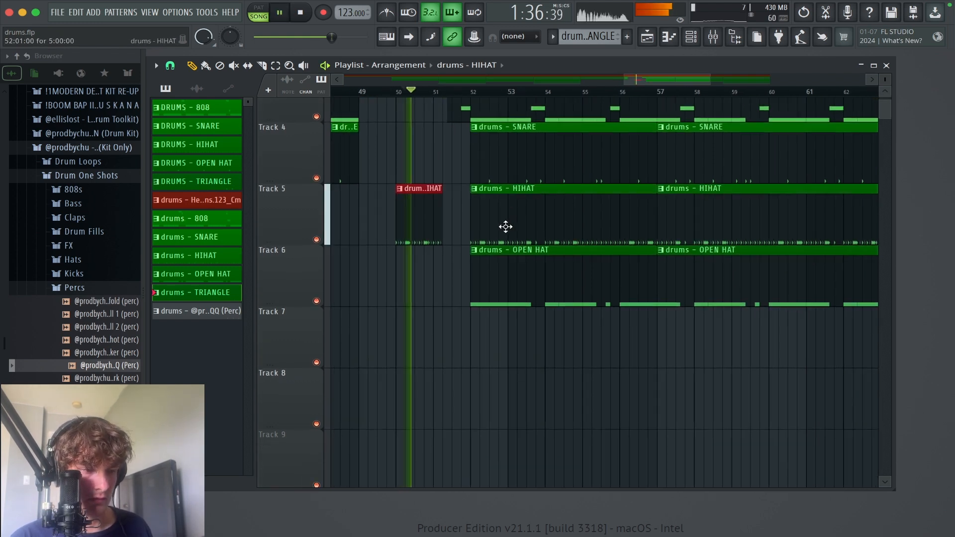
pyautogui.moveTo(492, 243); pyautogui.dragTo(529, 297)
pyautogui.press('space')
pyautogui.moveTo(436, 90); pyautogui.dragTo(378, 90)
pyautogui.press('space')
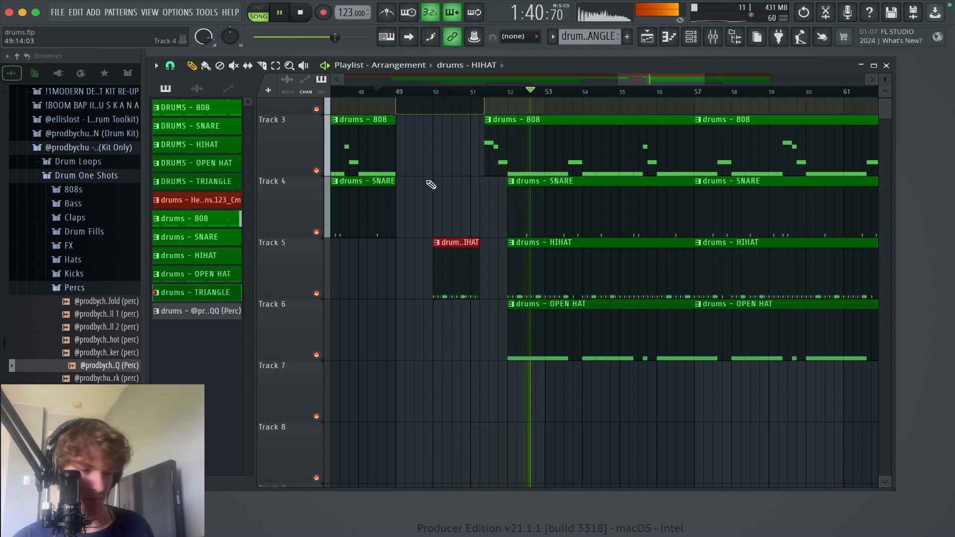
pyautogui.keyDown('super'); pyautogui.rightClick(442, 182); pyautogui.keyUp('super')
pyautogui.keyDown('super'); pyautogui.rightClick(466, 182); pyautogui.keyUp('super')
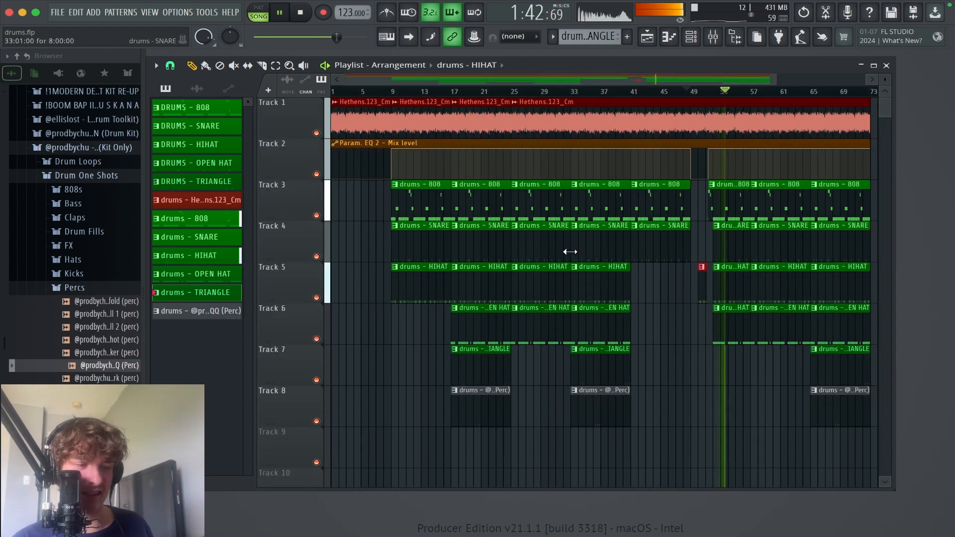
# Step: Lower the main volume slightly while the full arrangement plays, and stop playback
pyautogui.moveTo(696, 380); pyautogui.dragTo(727, 394)
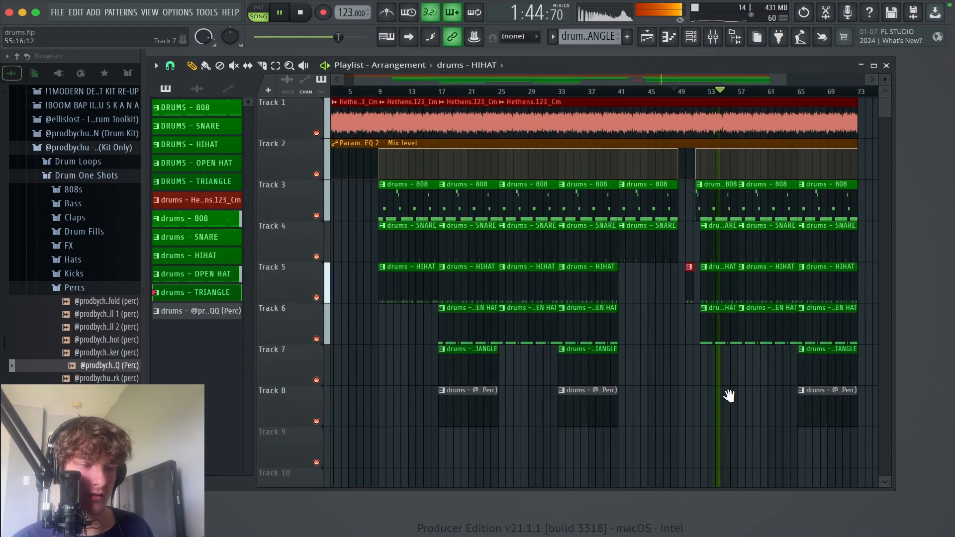
pyautogui.scroll(2, 810, 448)
pyautogui.moveTo(339, 37); pyautogui.dragTo(328, 37)
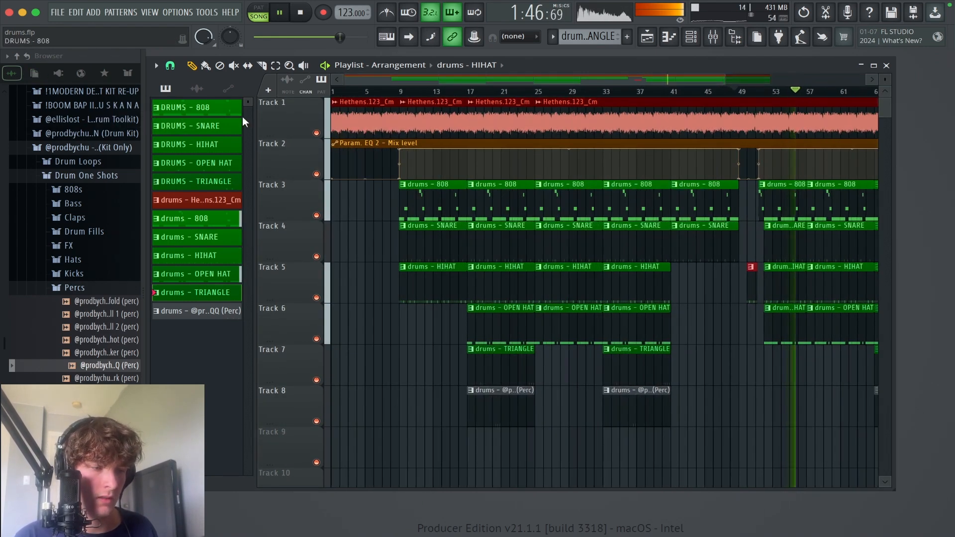
pyautogui.press('space')
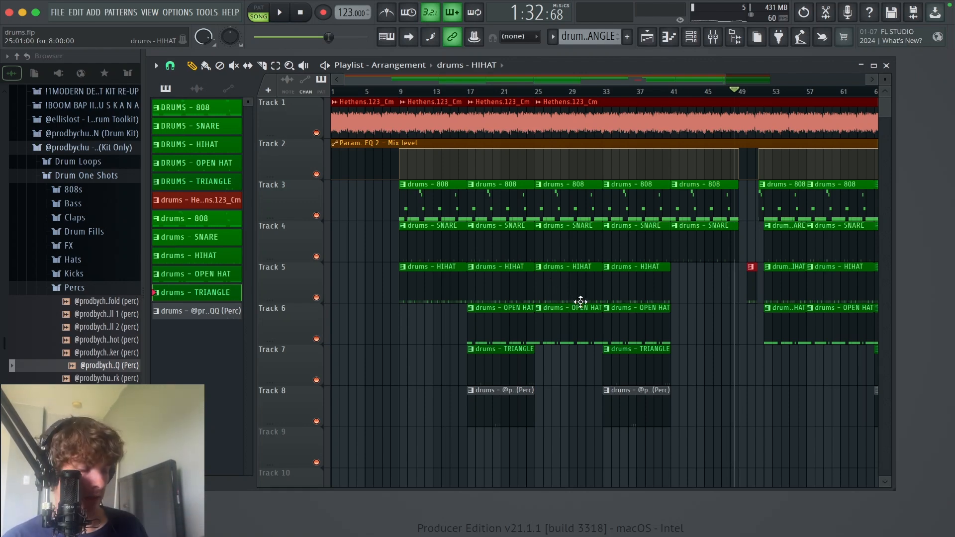
# Step: Create a new pattern named DRUM2
pyautogui.moveTo(713, 403); pyautogui.dragTo(335, 118)
pyautogui.moveTo(756, 387); pyautogui.dragTo(338, 112)
pyautogui.scroll(-3, 751, 326)
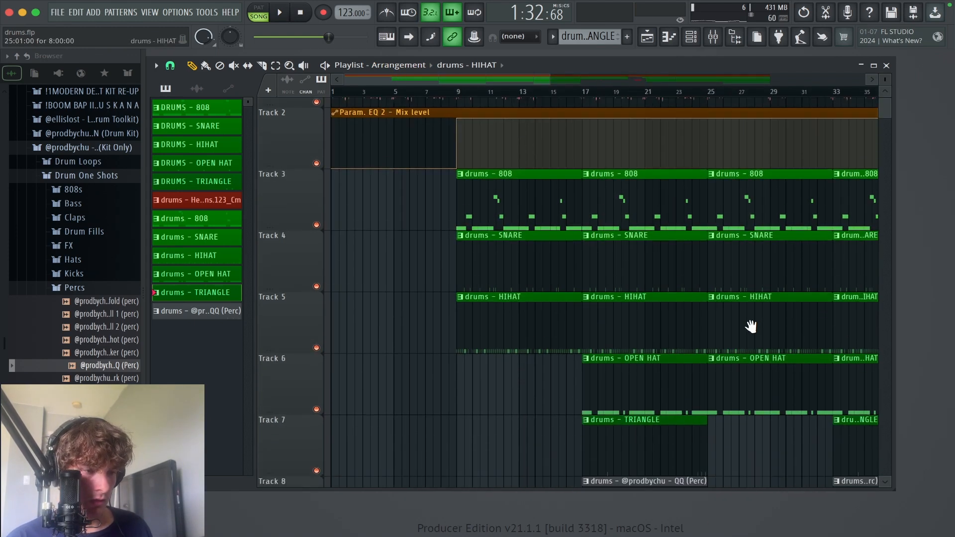
pyautogui.scroll(1, 597, 343)
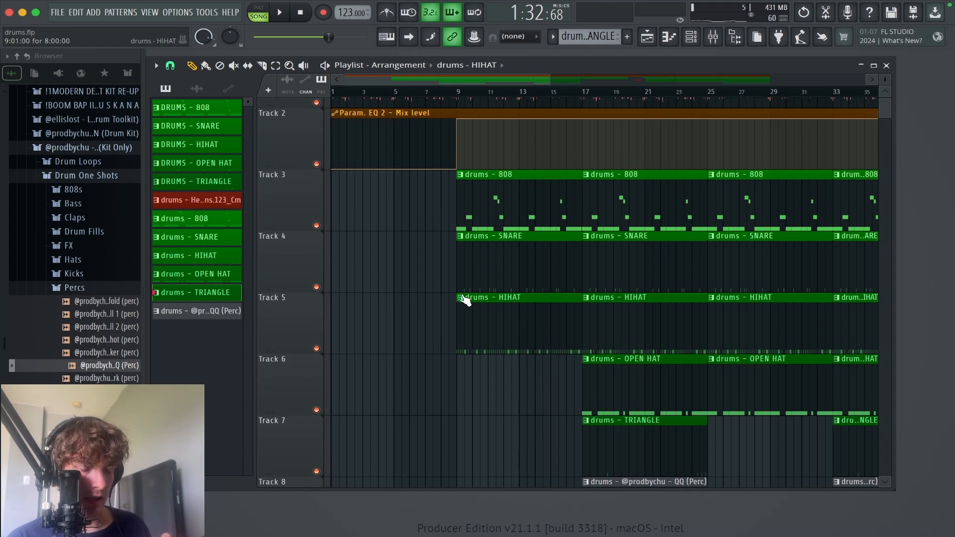
pyautogui.click(628, 37)
pyautogui.write('DRUM')
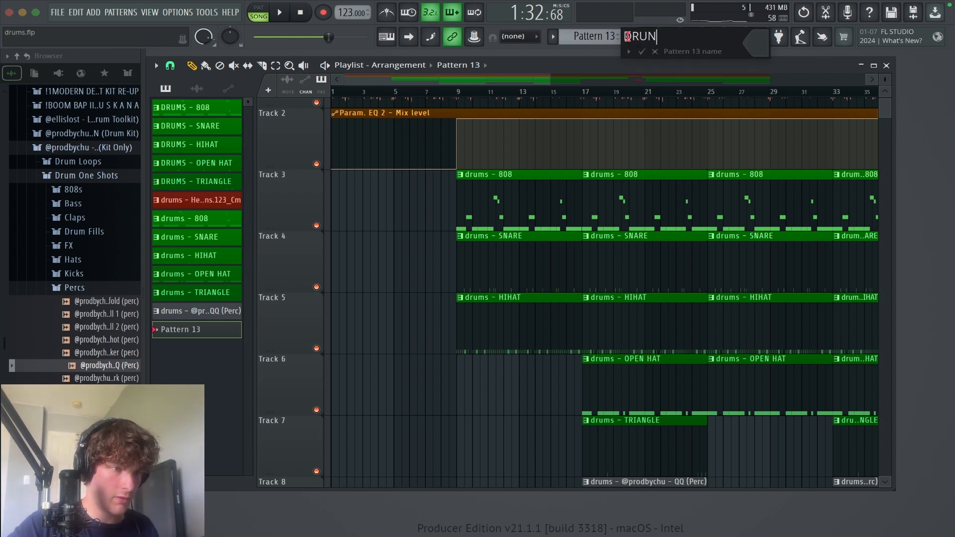
pyautogui.write('S')
pyautogui.press('BackSpace')
pyautogui.write('S')
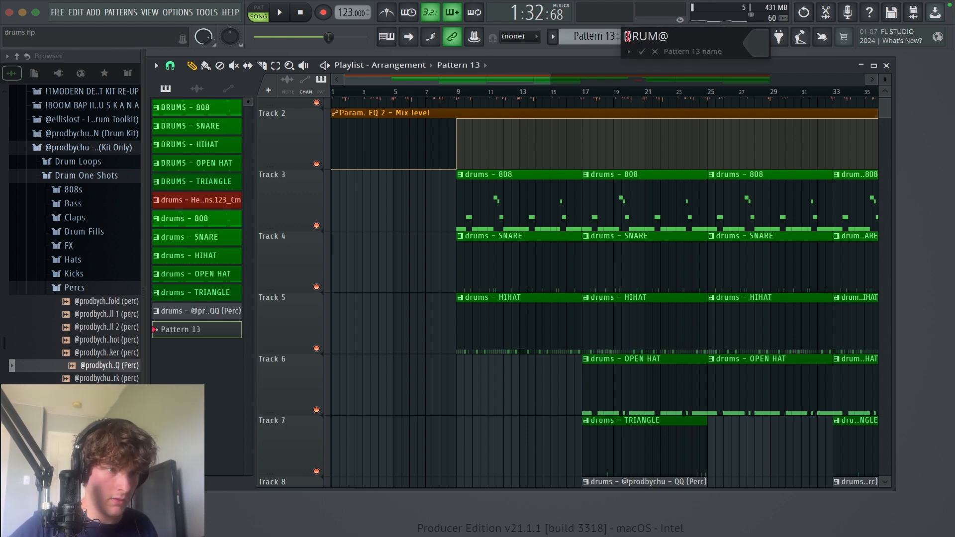
pyautogui.press('BackSpace')
pyautogui.write('2')
pyautogui.press('Return')
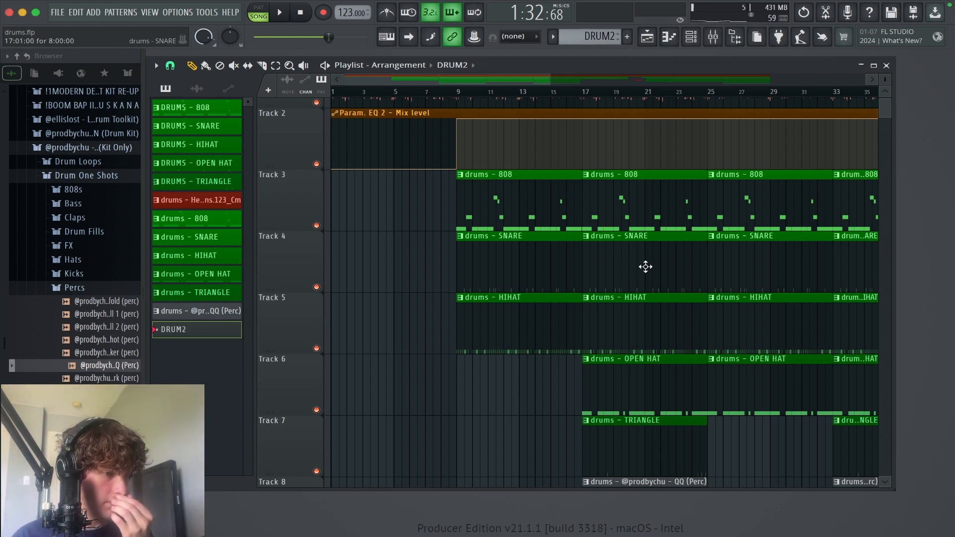
# Step: Delete the 808, snare and hi-hat clips at bars 9 to 17 and place the DRUM2 pattern on Track 3 there
pyautogui.rightClick(548, 190)
pyautogui.rightClick(545, 259)
pyautogui.rightClick(540, 324)
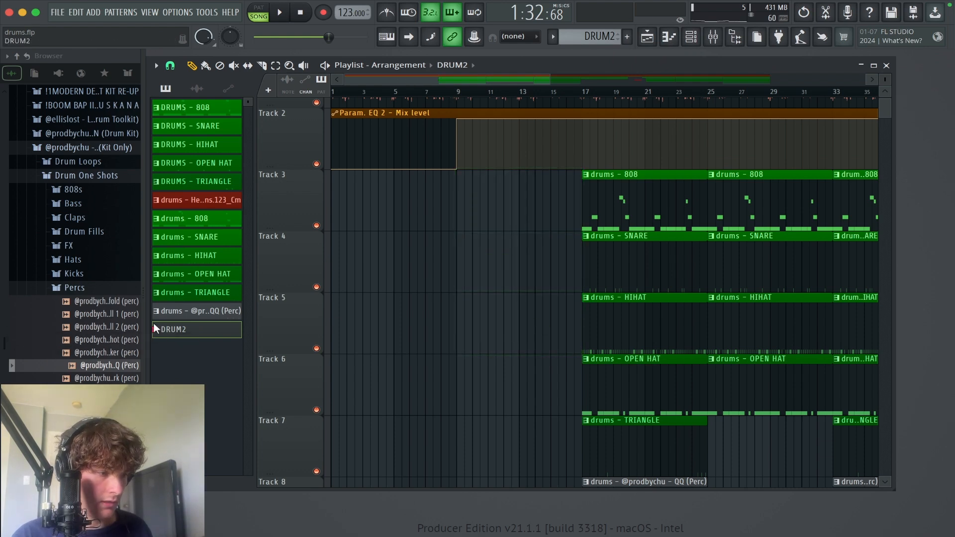
pyautogui.moveTo(171, 335); pyautogui.dragTo(557, 219)
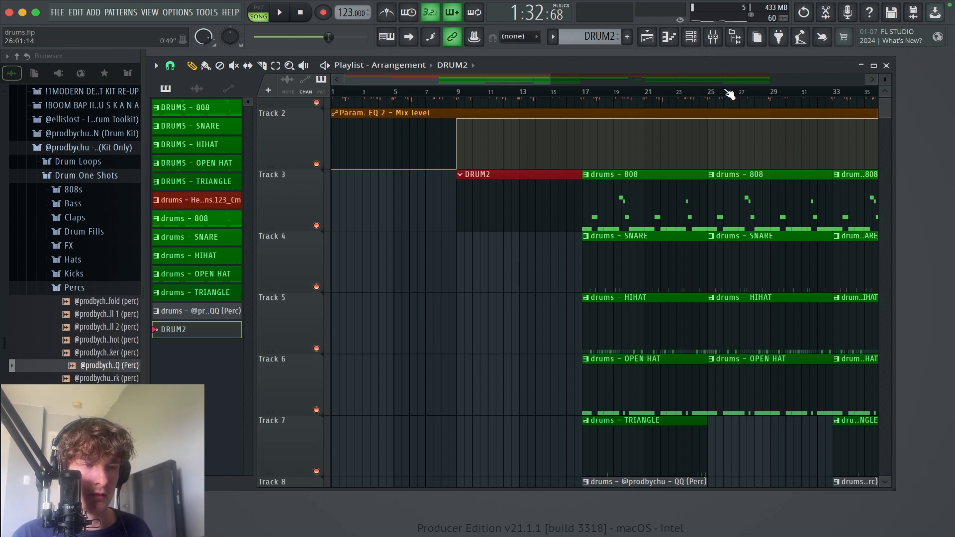
# Step: Copy the 808 notes from the DRUMS - 808 pattern into the 808 channel of DRUM2 and open them in the piano roll
pyautogui.click(691, 37)
pyautogui.click(592, 37)
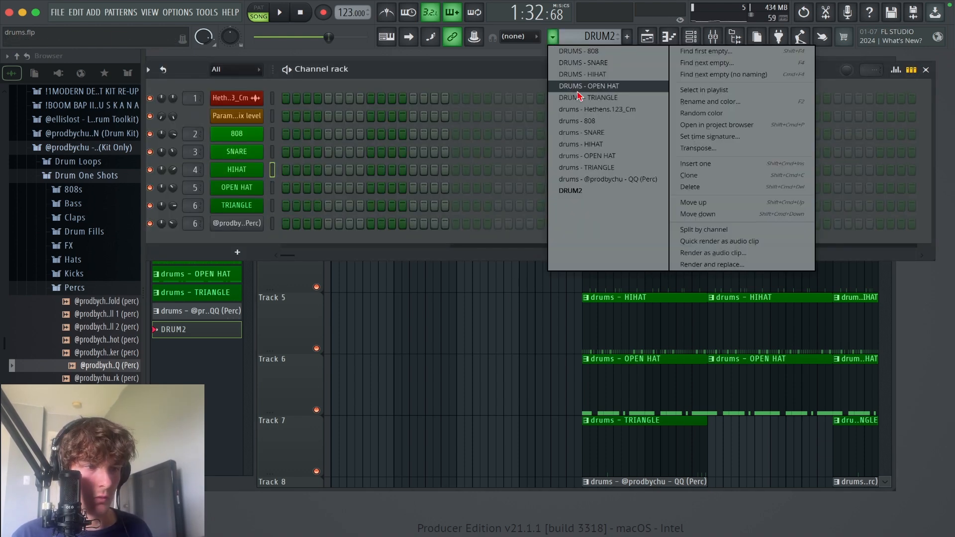
pyautogui.click(577, 55)
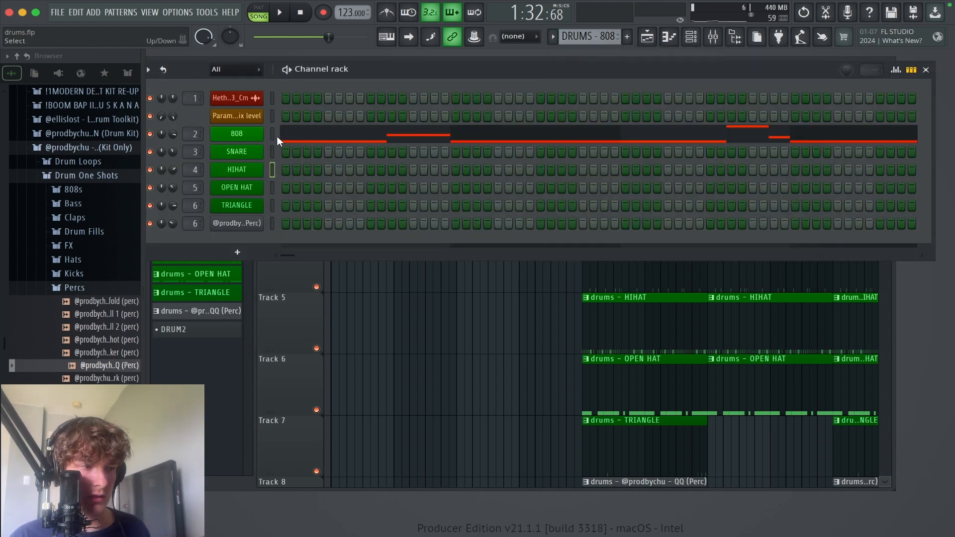
pyautogui.click(273, 134)
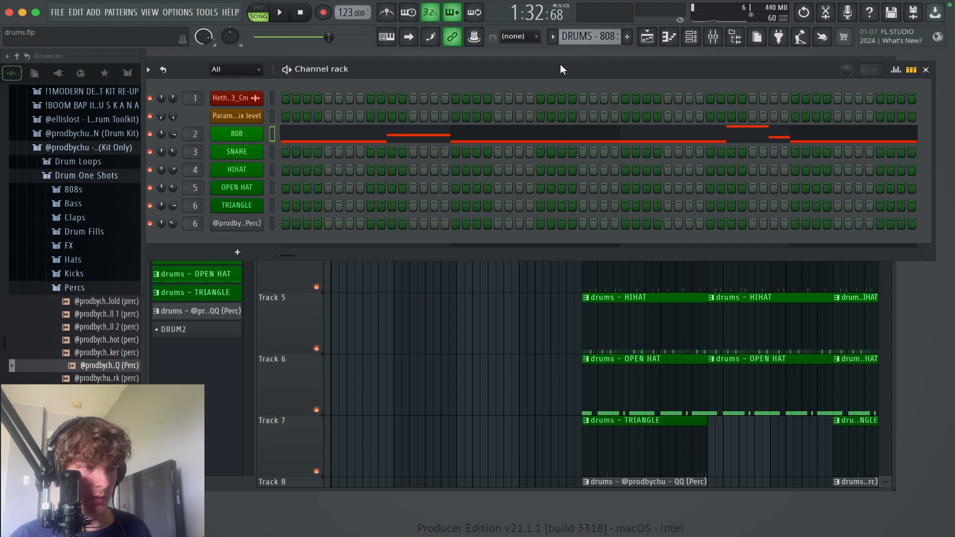
pyautogui.click(552, 38)
pyautogui.click(573, 193)
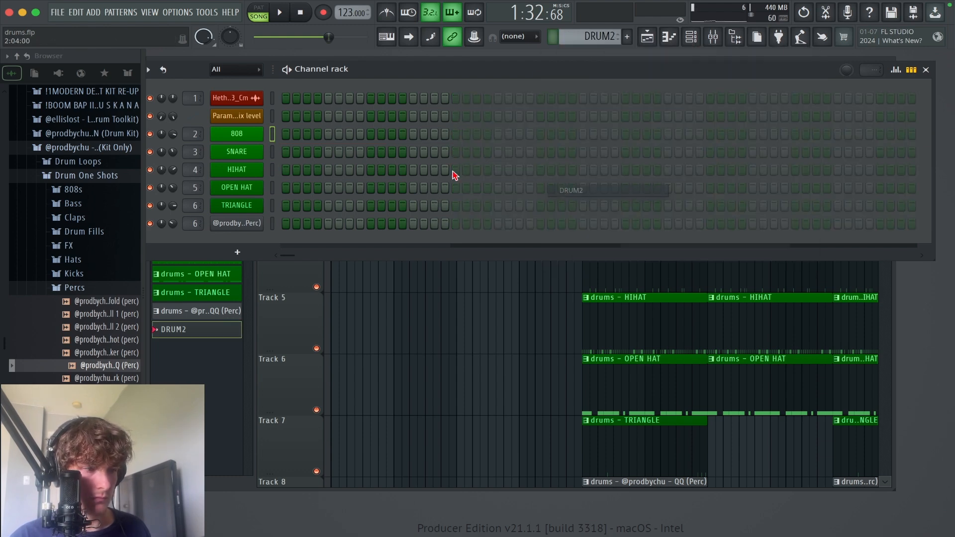
pyautogui.press('super+v')
pyautogui.click(313, 141)
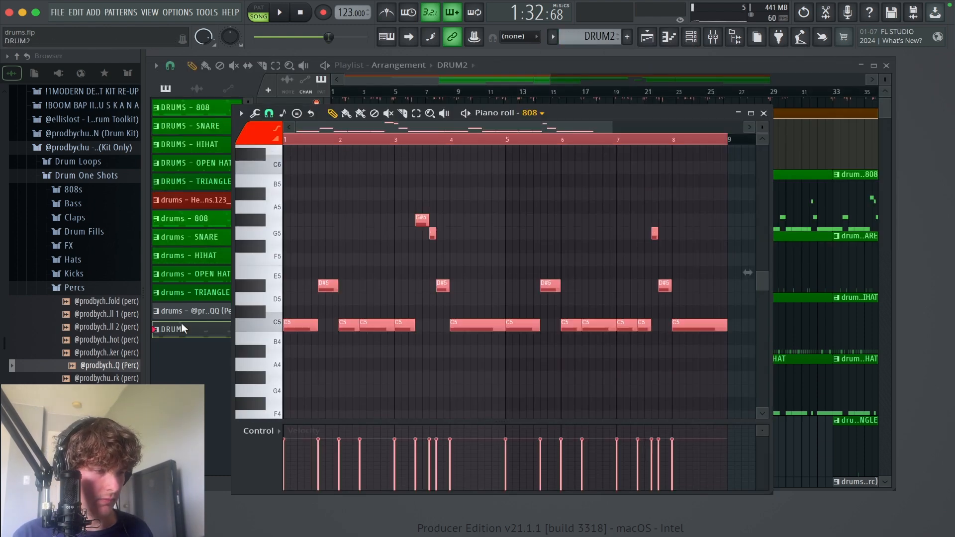
# Step: Lower the D#5 note in bar 1 to C5, and replace the two C5 notes in bar 2 with one lasting until bar 3
pyautogui.scroll(-1, 388, 328)
pyautogui.scroll(1, 430, 329)
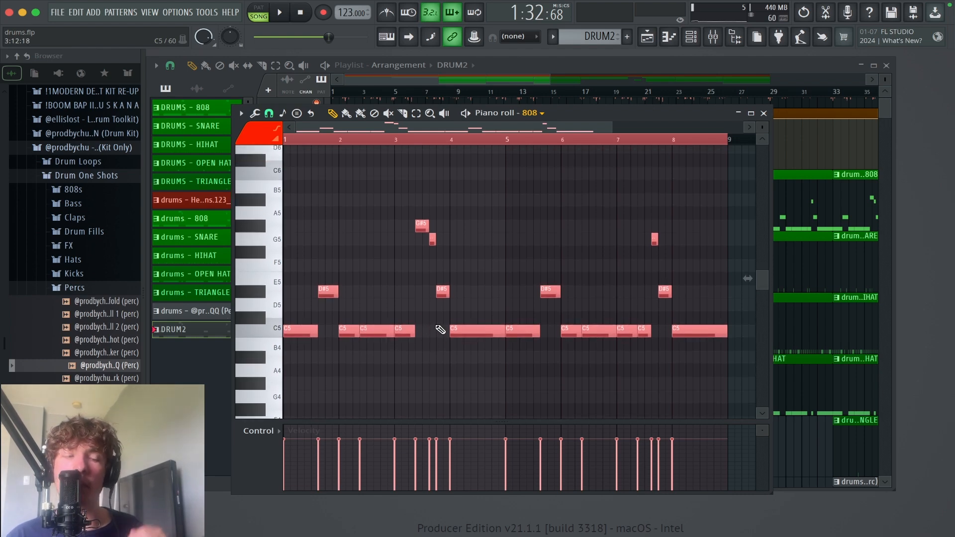
pyautogui.moveTo(492, 381); pyautogui.dragTo(283, 220)
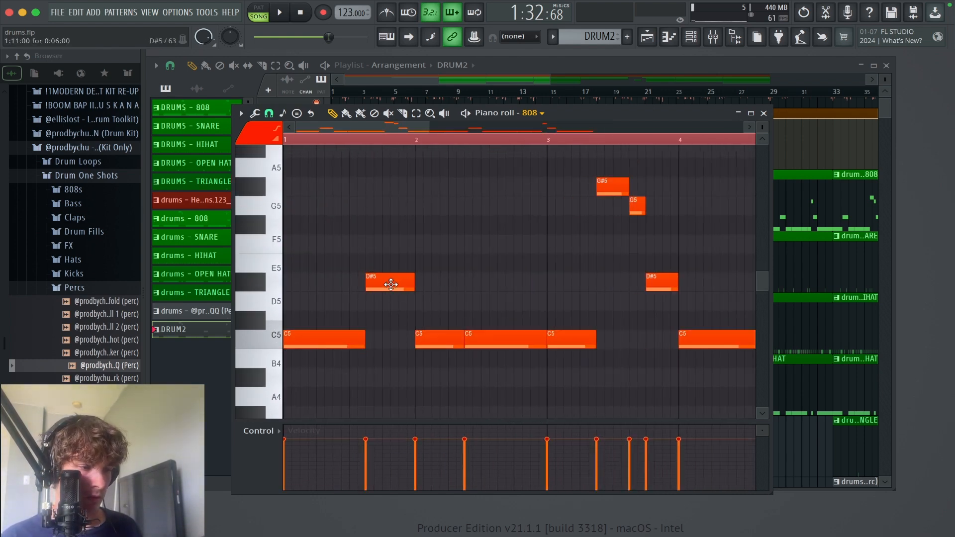
pyautogui.moveTo(391, 285); pyautogui.dragTo(393, 358)
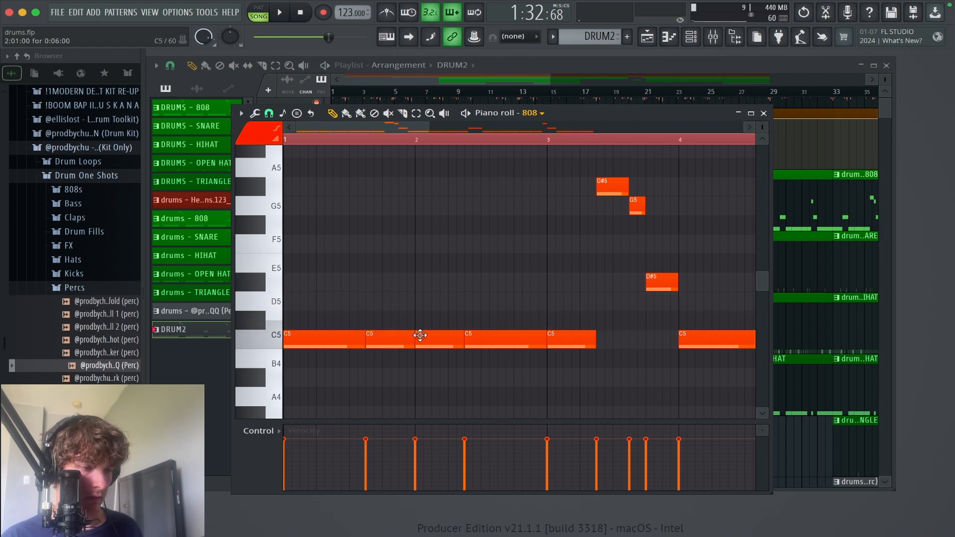
pyautogui.rightClick(469, 342)
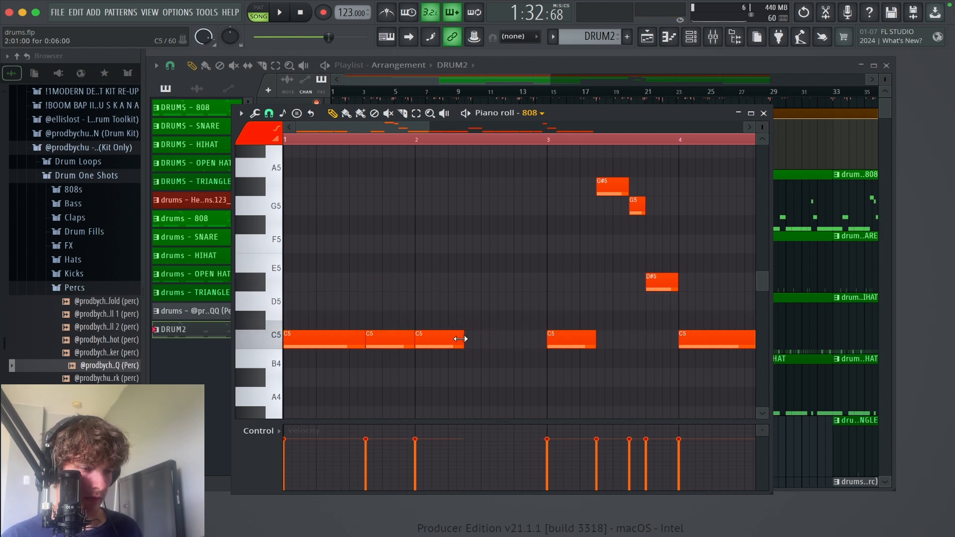
pyautogui.moveTo(482, 344); pyautogui.dragTo(535, 346)
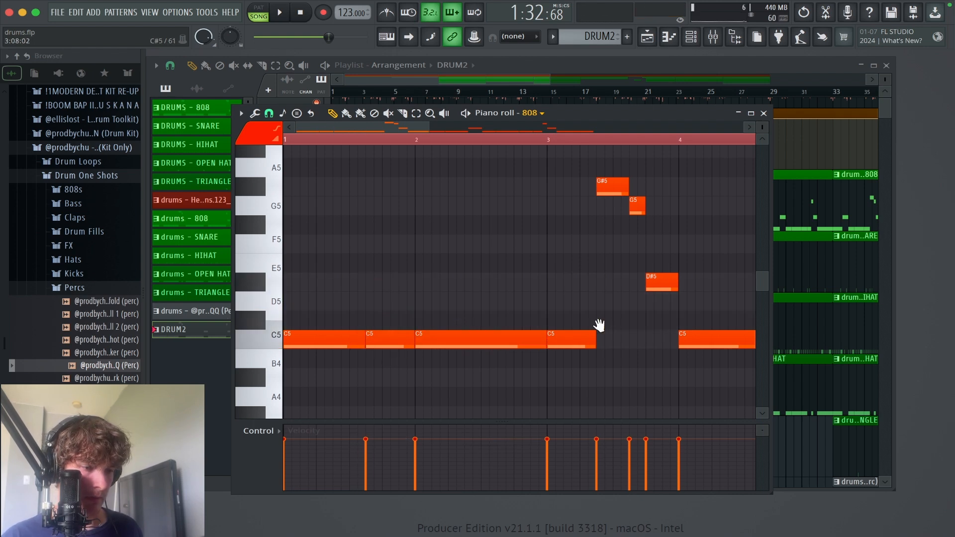
# Step: Lower the last two 808 notes of bar 3 to D#5 and D5, and delete the G#5 note before them
pyautogui.hscroll(3, 599, 326)
pyautogui.moveTo(531, 205); pyautogui.dragTo(562, 302)
pyautogui.click(561, 284)
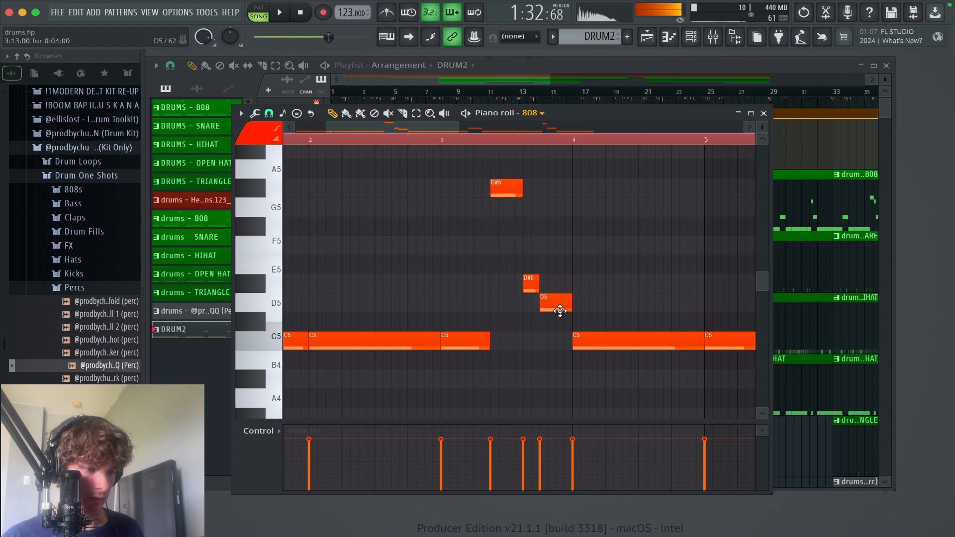
pyautogui.rightClick(498, 186)
pyautogui.hscroll(3, 628, 265)
pyautogui.scroll(-1, 630, 269)
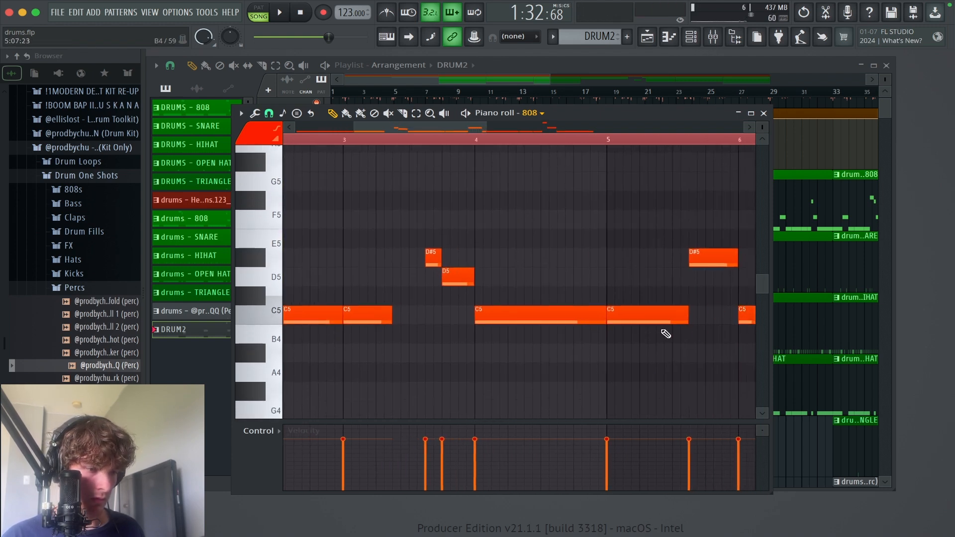
# Step: Delete all 808 notes from bar 5 to the end of the pattern
pyautogui.rightClick(649, 321)
pyautogui.scroll(-3, 539, 303)
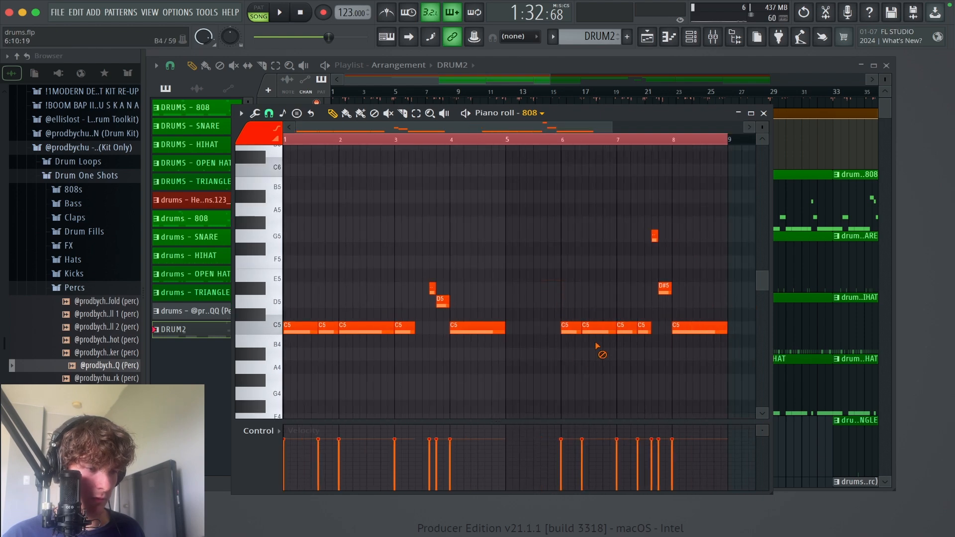
pyautogui.rightClick(592, 328)
pyautogui.rightClick(570, 329)
pyautogui.rightClick(627, 328)
pyautogui.rightClick(644, 328)
pyautogui.rightClick(676, 329)
pyautogui.rightClick(664, 288)
pyautogui.rightClick(655, 236)
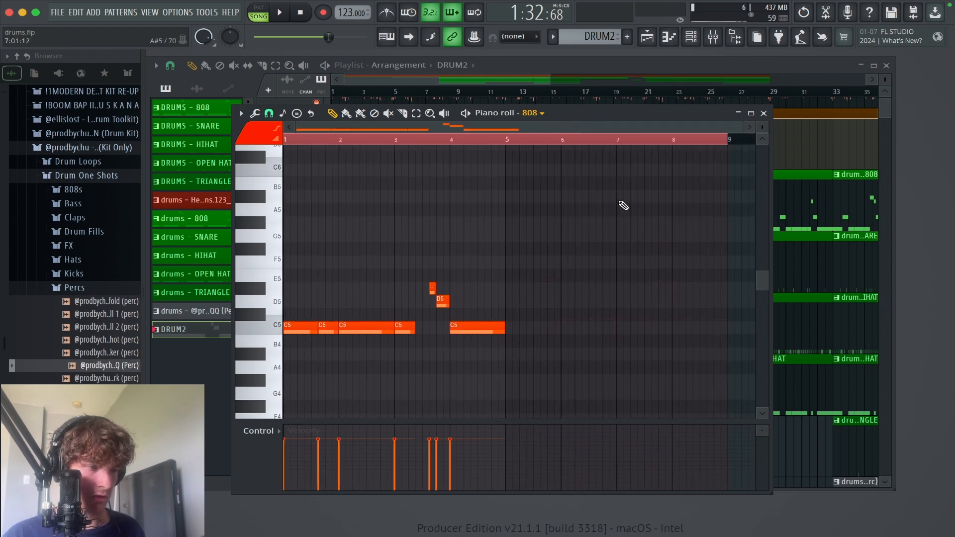
# Step: Duplicate the first four bars of 808 notes into bars 5 to 8 and clear the timeline selection
pyautogui.hotkey('ctrl', 'a')
pyautogui.hotkey('ctrl', 'b')
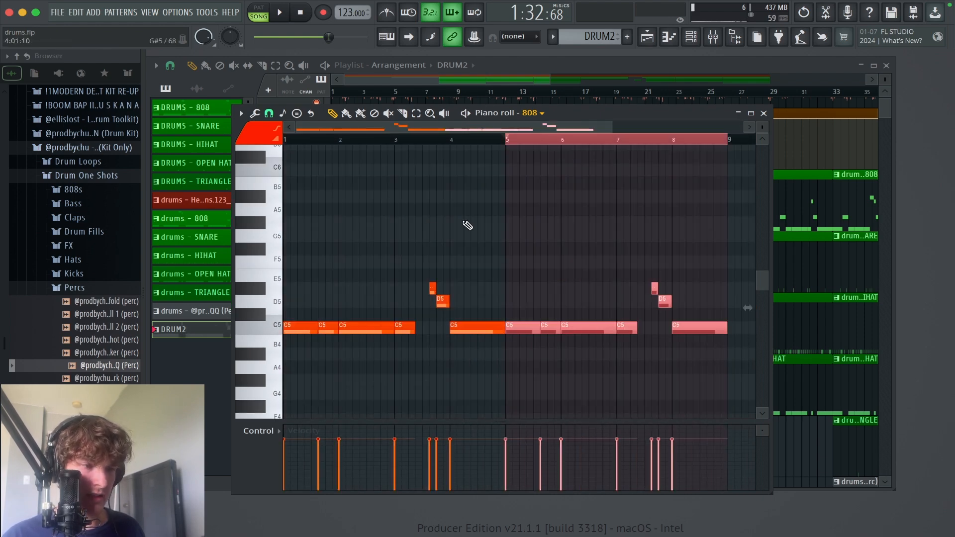
pyautogui.scroll(-1, 671, 149)
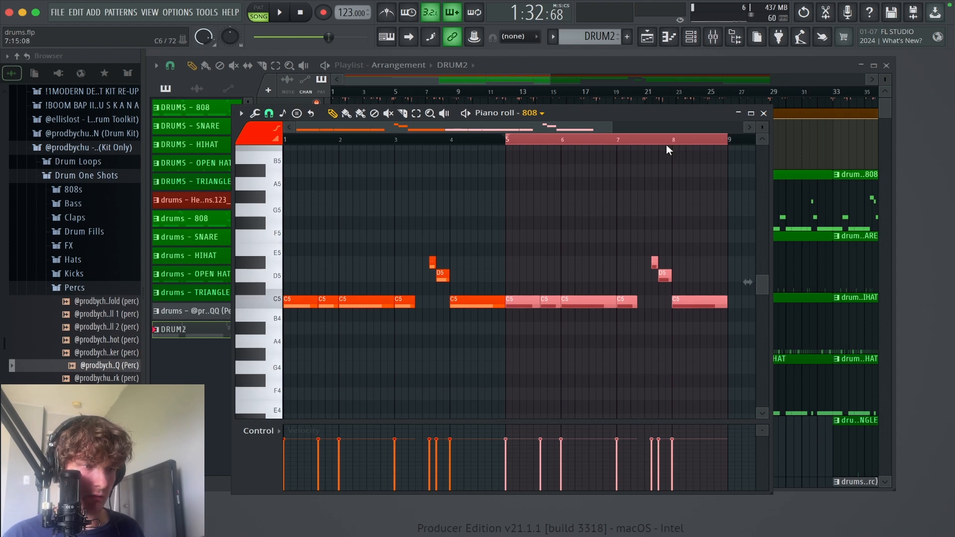
pyautogui.click(669, 144)
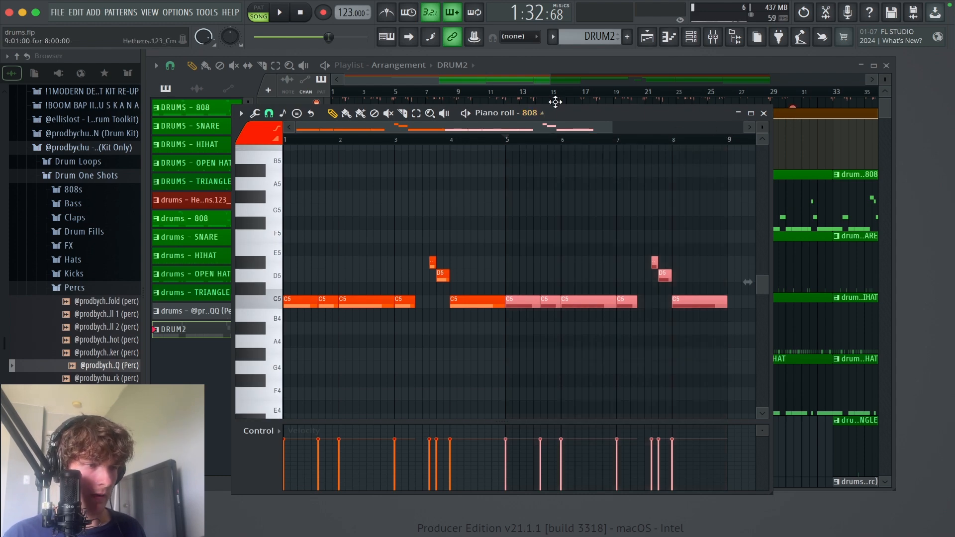
# Step: Add a snare hit on the ninth step of DRUM2 and fill the HIHAT channel on every second step
pyautogui.click(765, 114)
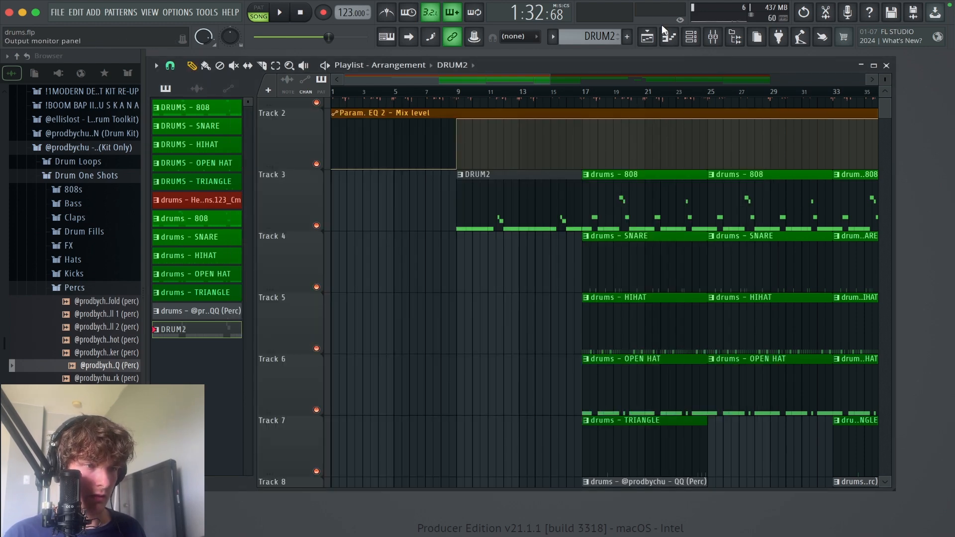
pyautogui.click(691, 36)
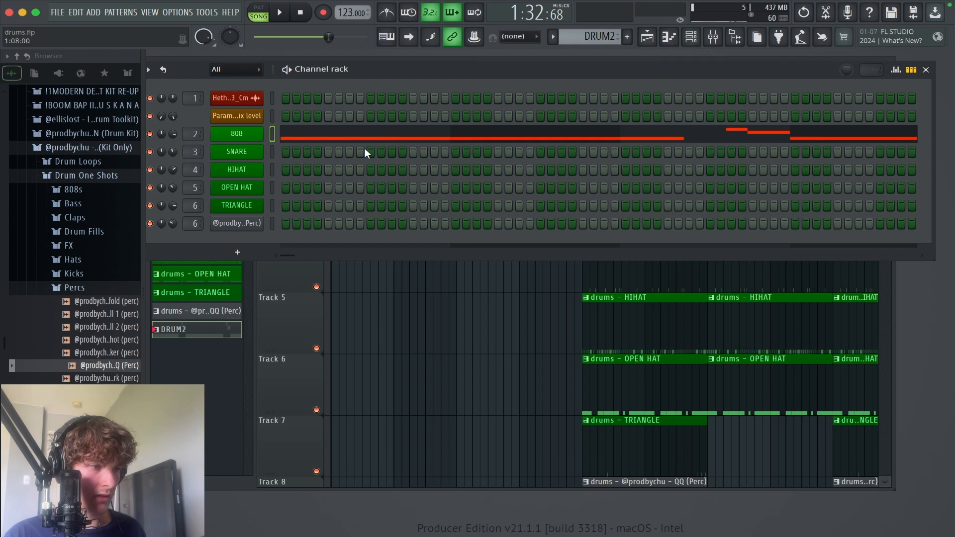
pyautogui.rightClick(257, 170)
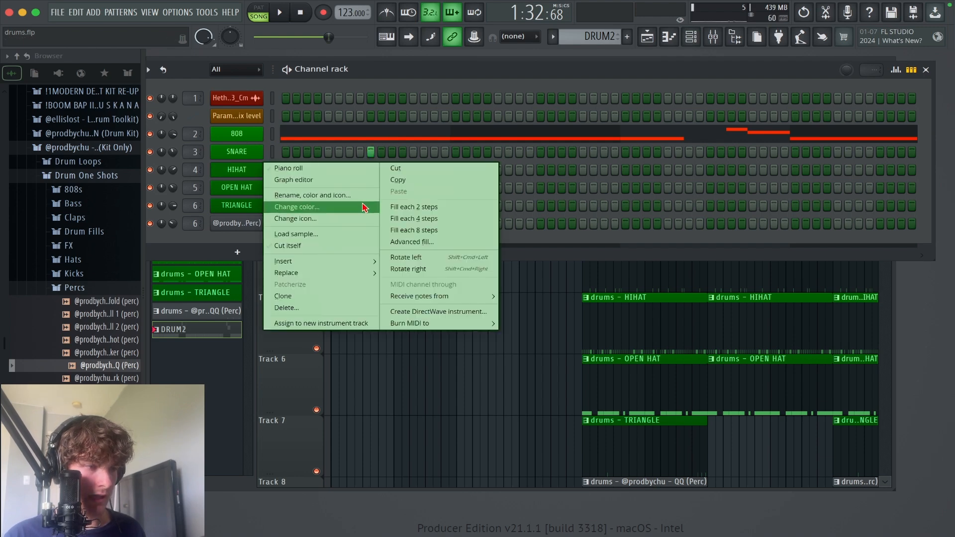
pyautogui.click(413, 208)
# Step: Duplicate the first bar of the SNARE notes in DRUM2 across all eight bars
pyautogui.rightClick(258, 150)
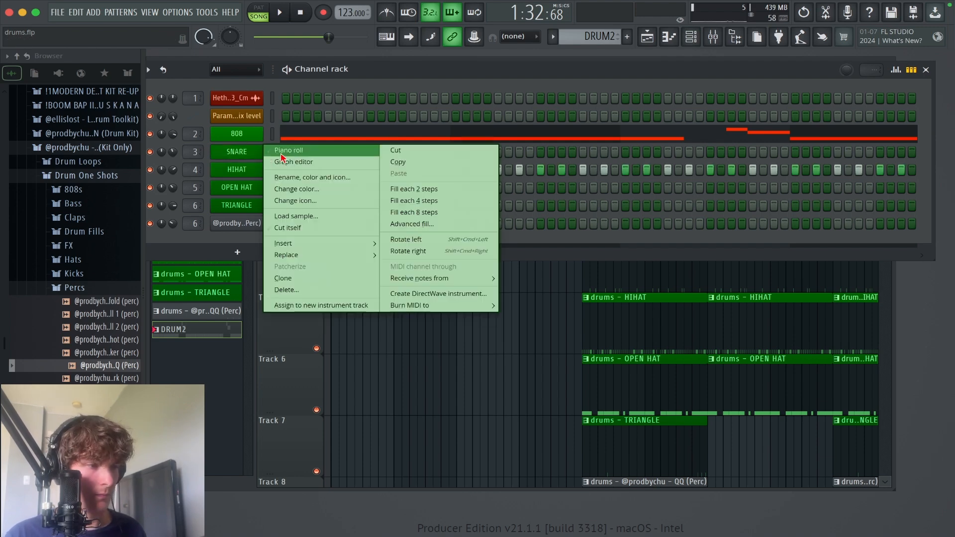
pyautogui.click(288, 153)
pyautogui.moveTo(341, 141); pyautogui.dragTo(285, 141)
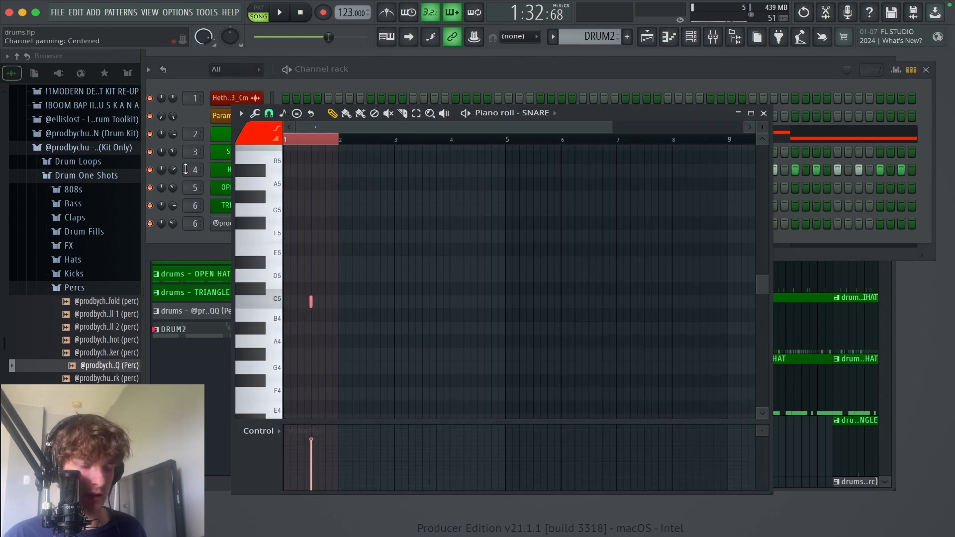
pyautogui.hotkey('ctrl', 'b')
pyautogui.hotkey('ctrl', 'b')
pyautogui.hotkey('ctrl', 'b')
pyautogui.hotkey('ctrl', 'b')
pyautogui.hotkey('ctrl', 'b')
pyautogui.hotkey('ctrl', 'b')
pyautogui.hotkey('ctrl', 'b')
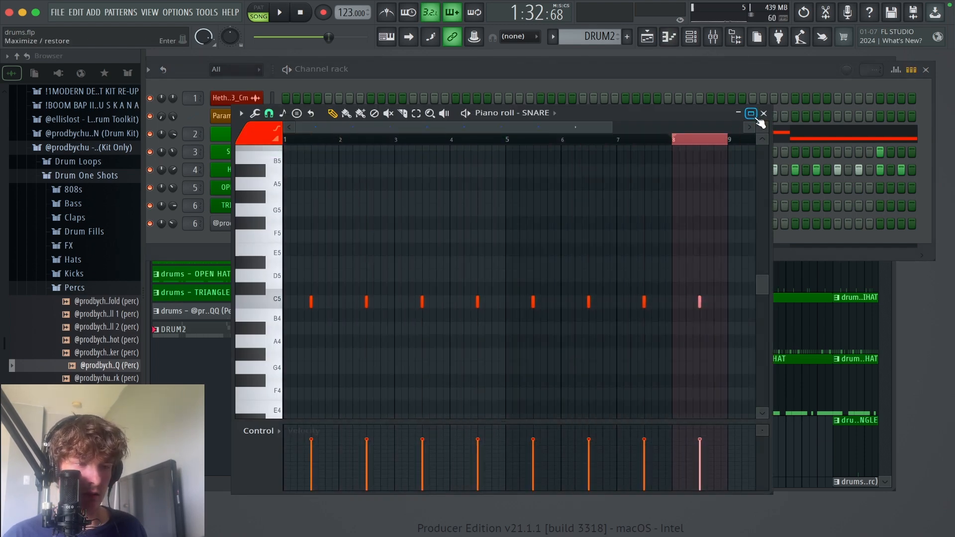
pyautogui.click(751, 114)
pyautogui.rightClick(850, 81)
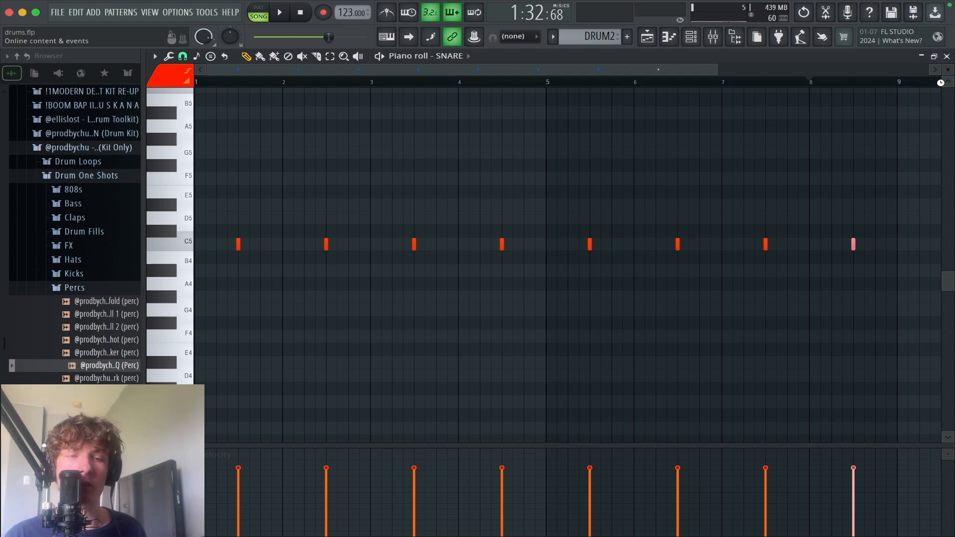
pyautogui.click(947, 56)
pyautogui.click(926, 70)
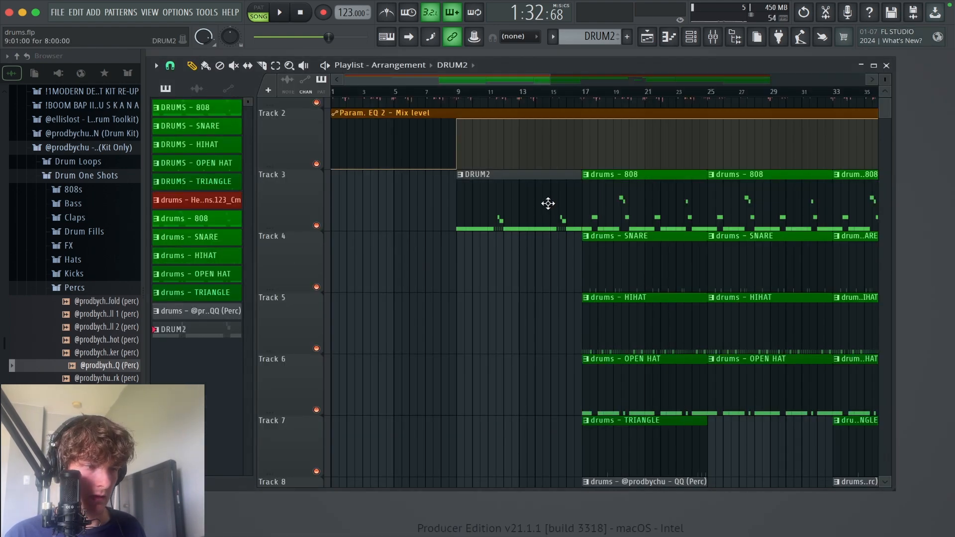
# Step: Move the DRUM2 clip at bar 9 to Track 5, and replace the drum clips in bars 57 to 64 with another DRUM2 clip
pyautogui.moveTo(548, 204); pyautogui.dragTo(544, 346)
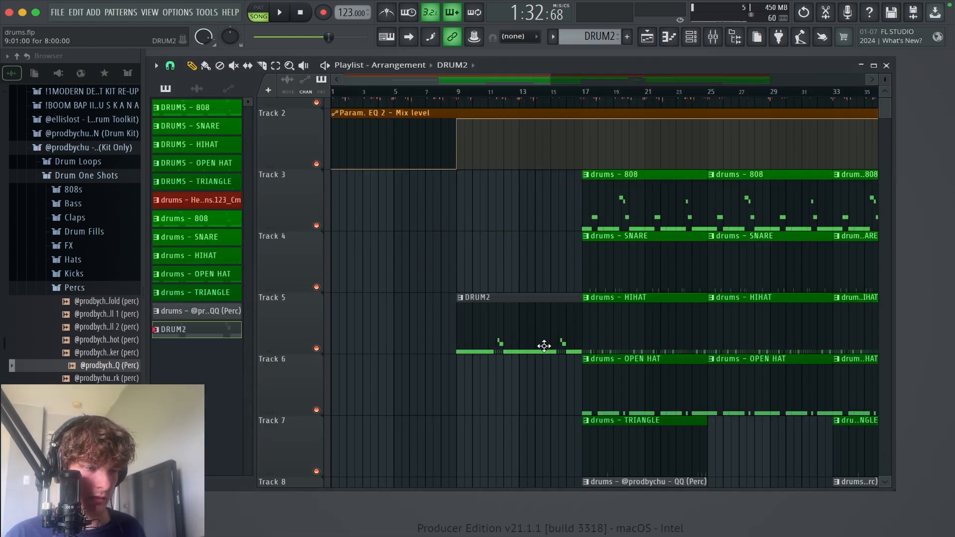
pyautogui.keyDown('ctrl'); pyautogui.rightClick(539, 269); pyautogui.keyUp('ctrl')
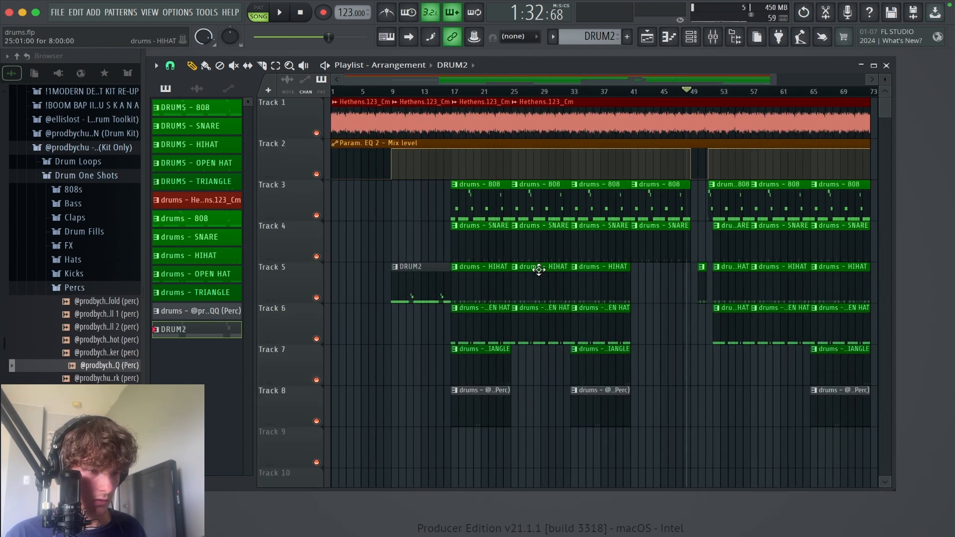
pyautogui.moveTo(702, 290); pyautogui.dragTo(602, 294)
pyautogui.moveTo(692, 334)
pyautogui.mouseDown()
pyautogui.moveTo(707, 230)
pyautogui.moveTo(661, 199)
pyautogui.mouseUp()
pyautogui.moveTo(348, 281); pyautogui.dragTo(953, 315)
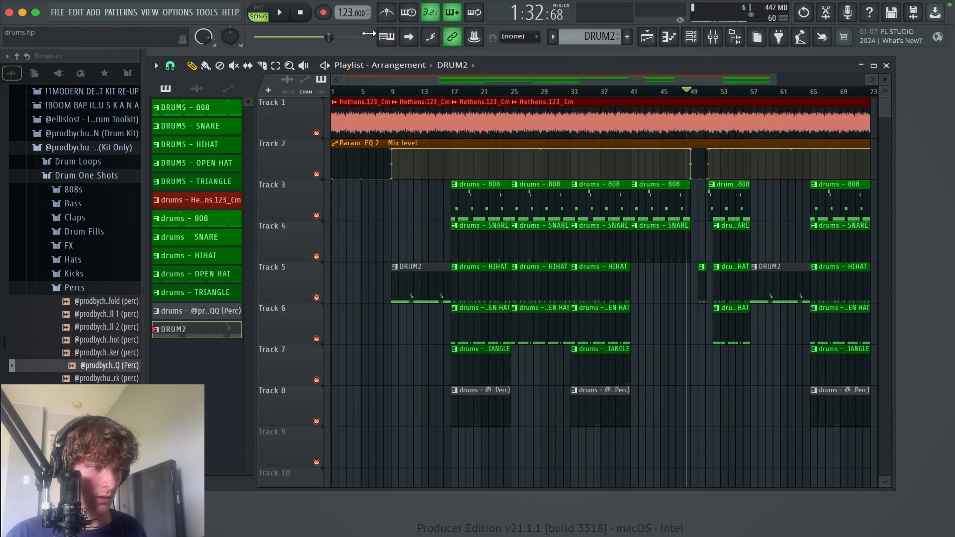
# Step: Play the arrangement from the start and add OPEN HAT C5 notes to DRUM2 at the beginning of bars 1, 3, 5 and 7
pyautogui.moveTo(349, 95); pyautogui.dragTo(326, 100)
pyautogui.press('space')
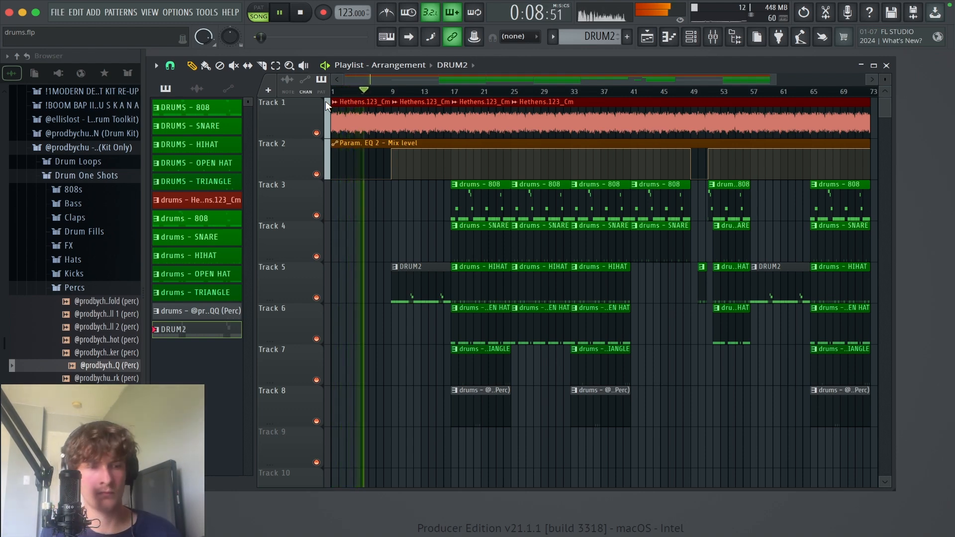
pyautogui.click(691, 38)
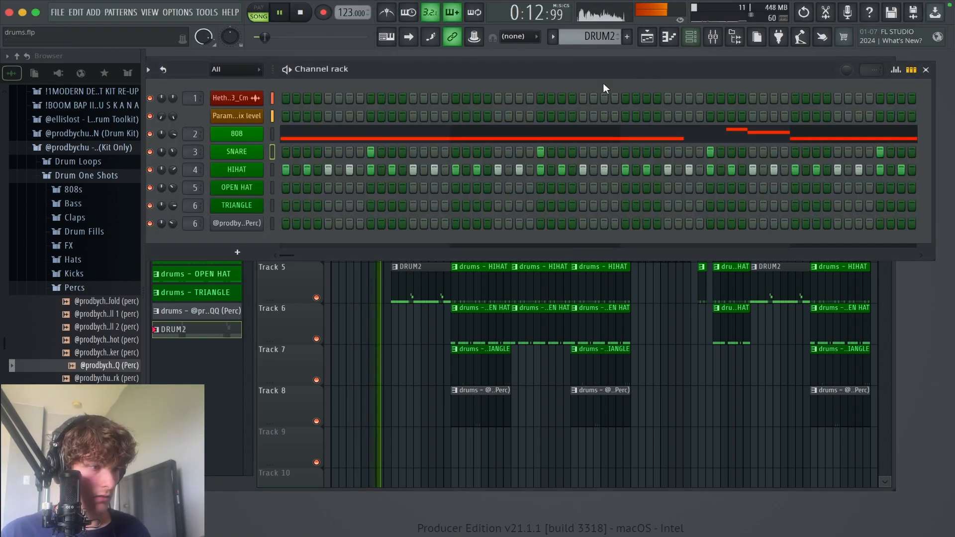
pyautogui.rightClick(258, 188)
pyautogui.click(285, 189)
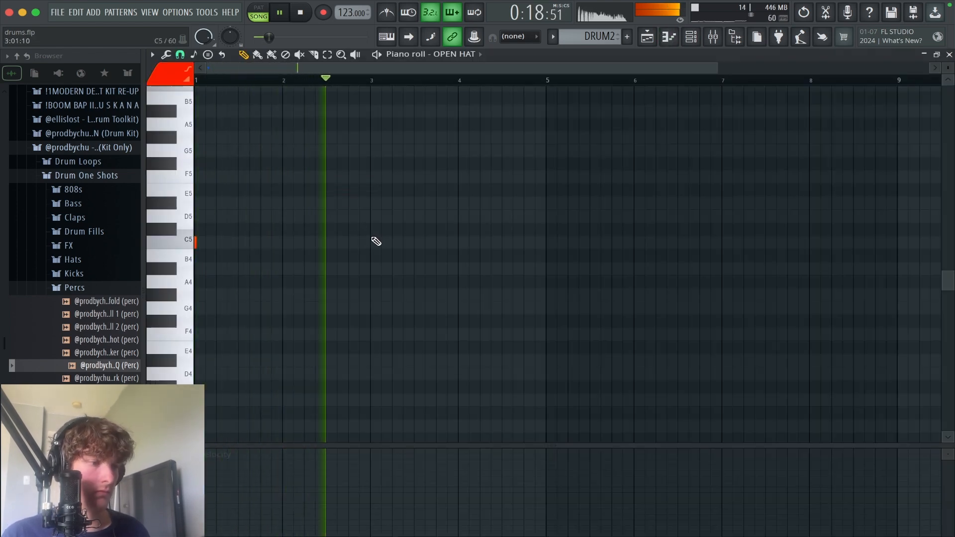
pyautogui.click(378, 242)
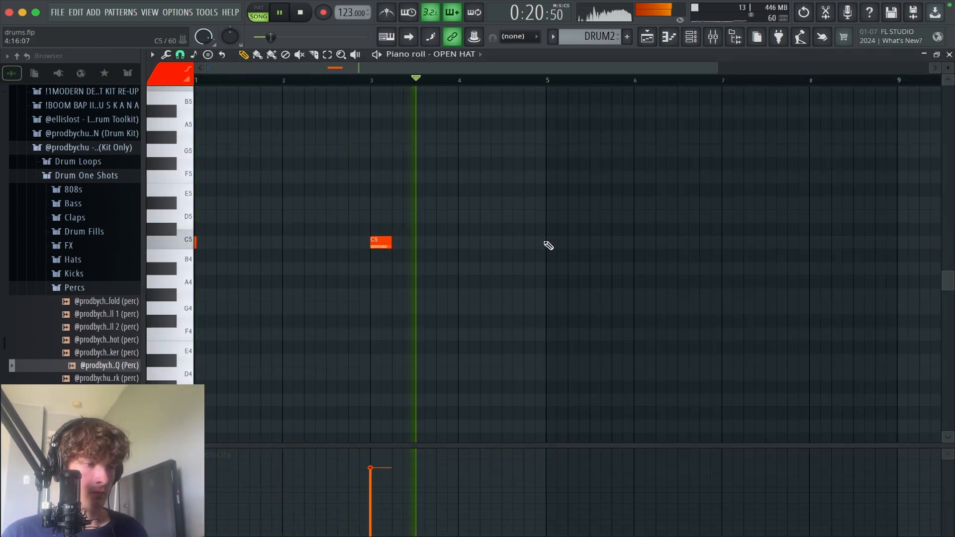
pyautogui.click(550, 243)
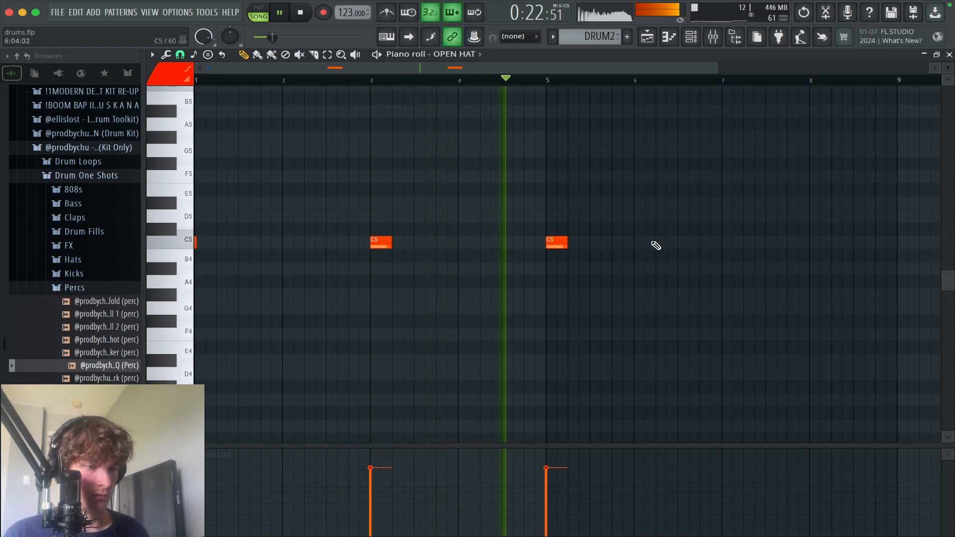
pyautogui.click(726, 243)
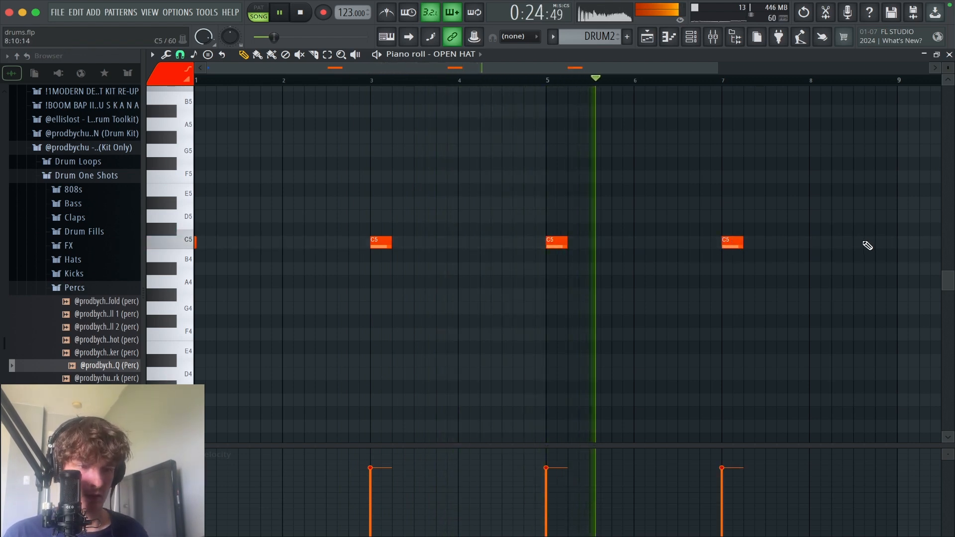
pyautogui.scroll(1, 856, 253)
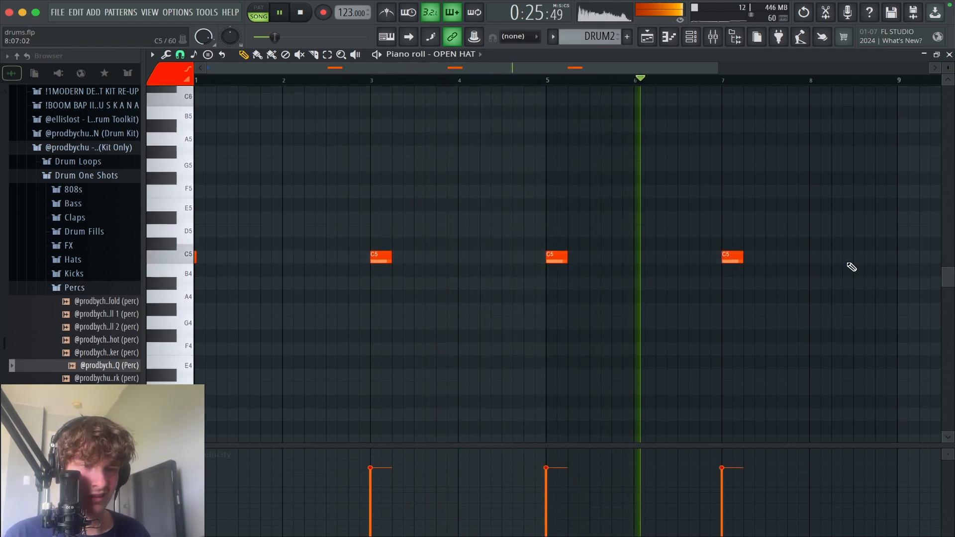
pyautogui.click(949, 55)
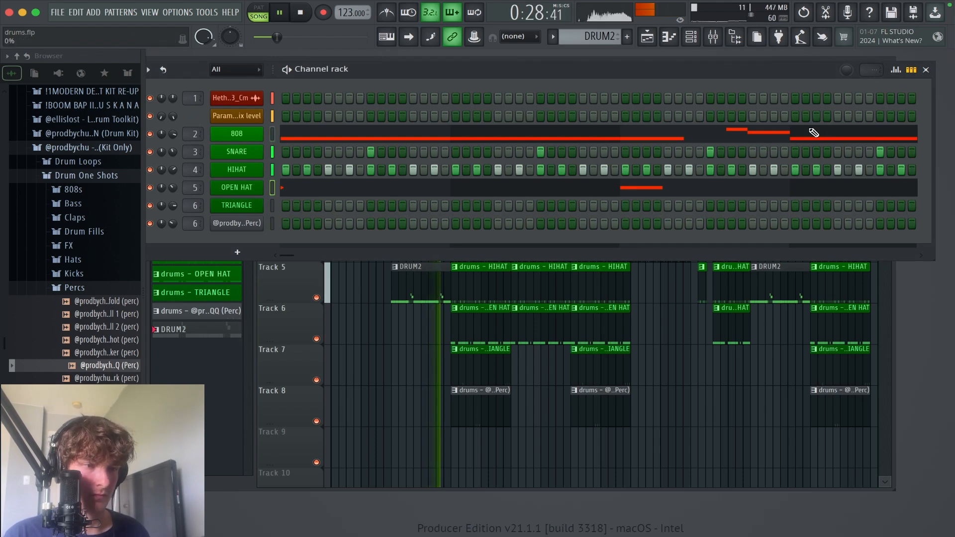
# Step: Lengthen the 808 C5 notes starting at bars 3 and 7 of DRUM2 so they reach the following D#5 notes
pyautogui.click(751, 133)
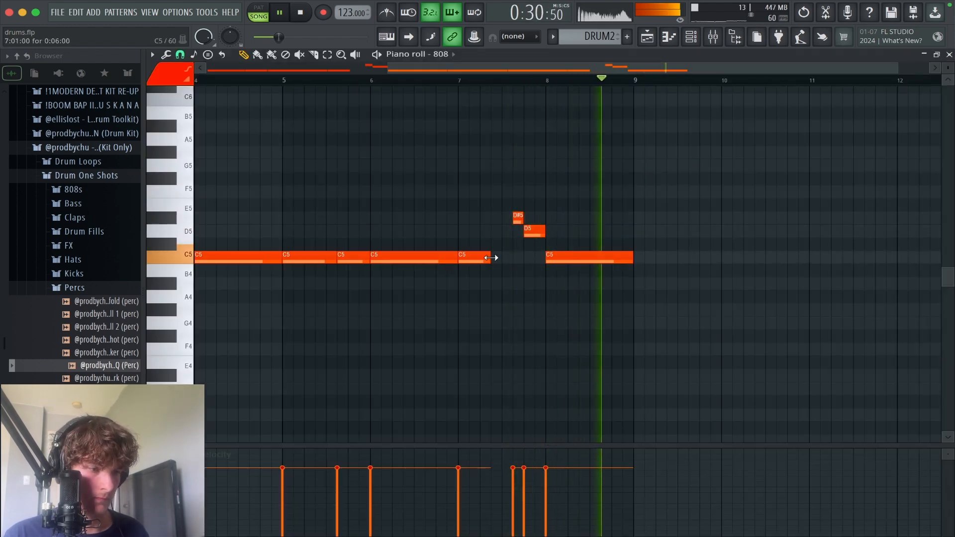
pyautogui.moveTo(490, 259); pyautogui.dragTo(508, 261)
pyautogui.hscroll(-5, 547, 256)
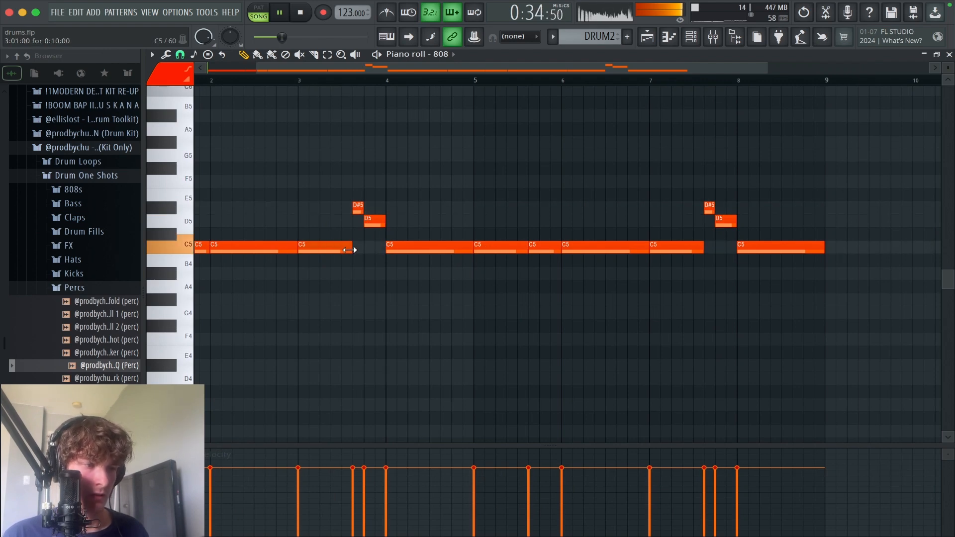
pyautogui.hscroll(-2, 435, 221)
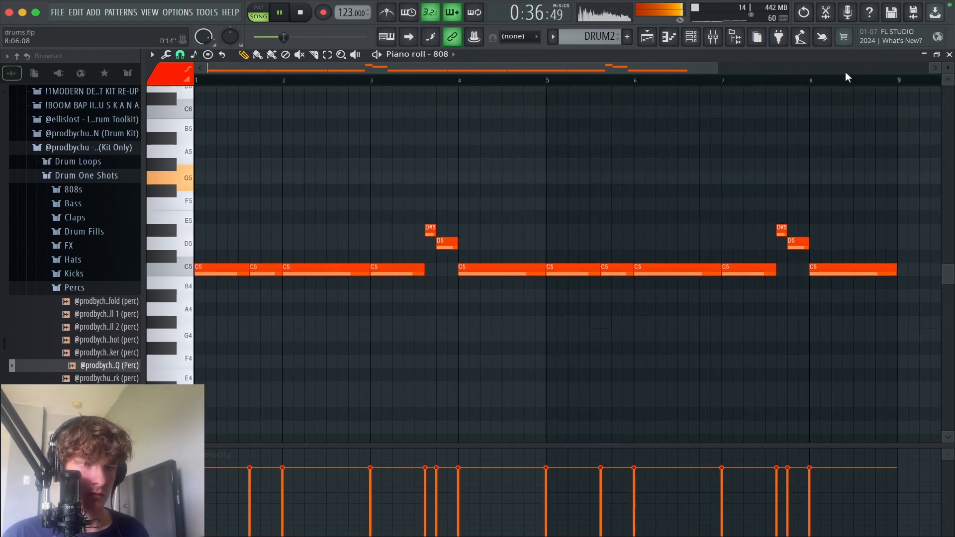
pyautogui.click(949, 53)
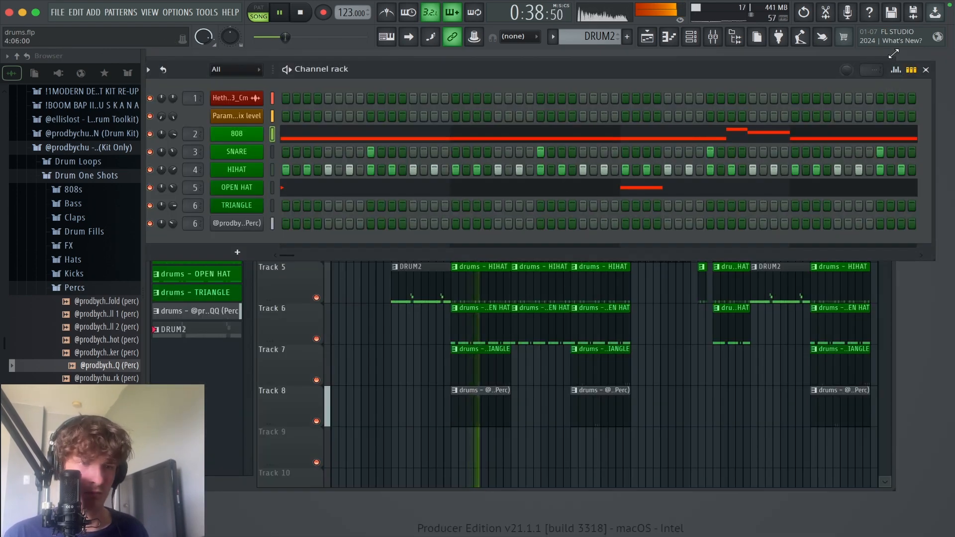
pyautogui.click(927, 70)
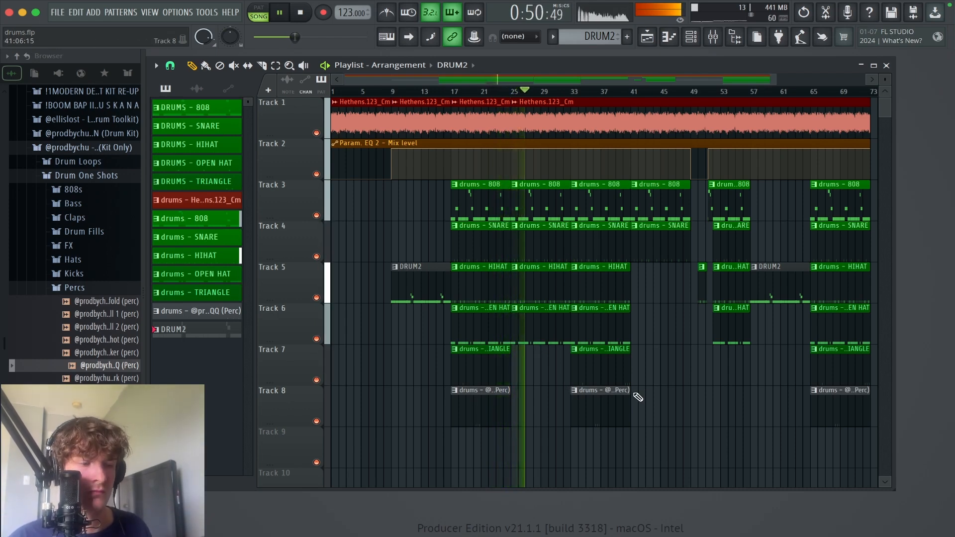
# Step: Shorten the HIHAT and SNARE clips that start at bar 25 so both end about midway through bar 31
pyautogui.moveTo(640, 398); pyautogui.dragTo(586, 452)
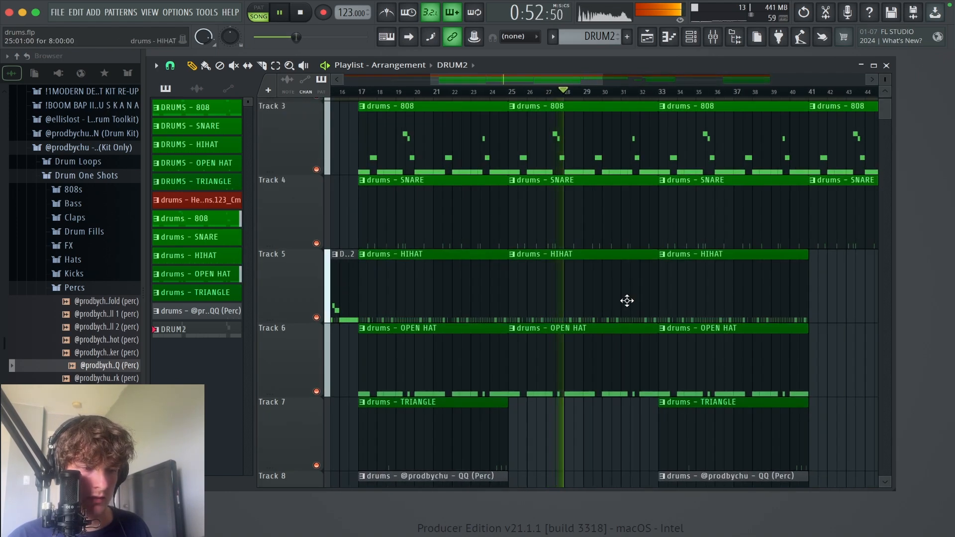
pyautogui.moveTo(658, 258); pyautogui.dragTo(635, 261)
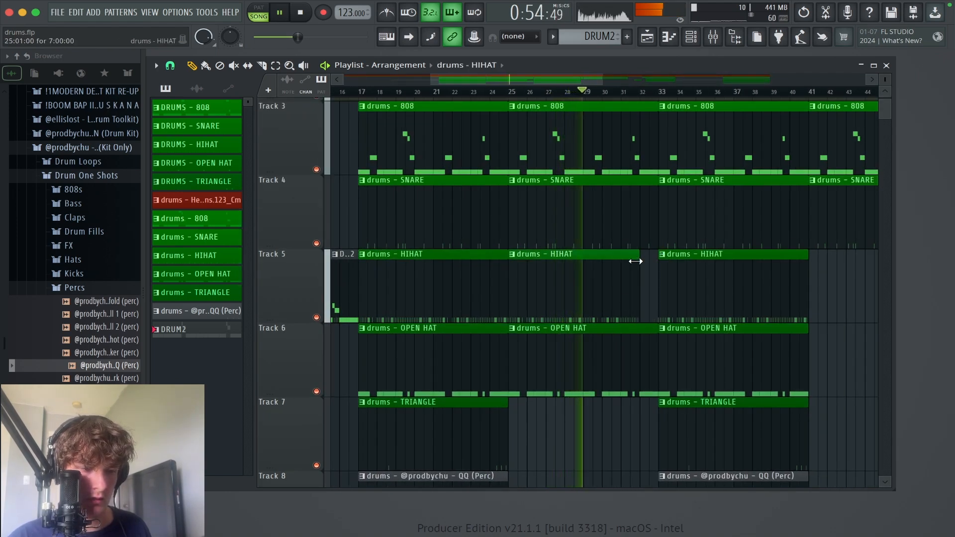
pyautogui.moveTo(656, 197); pyautogui.dragTo(630, 196)
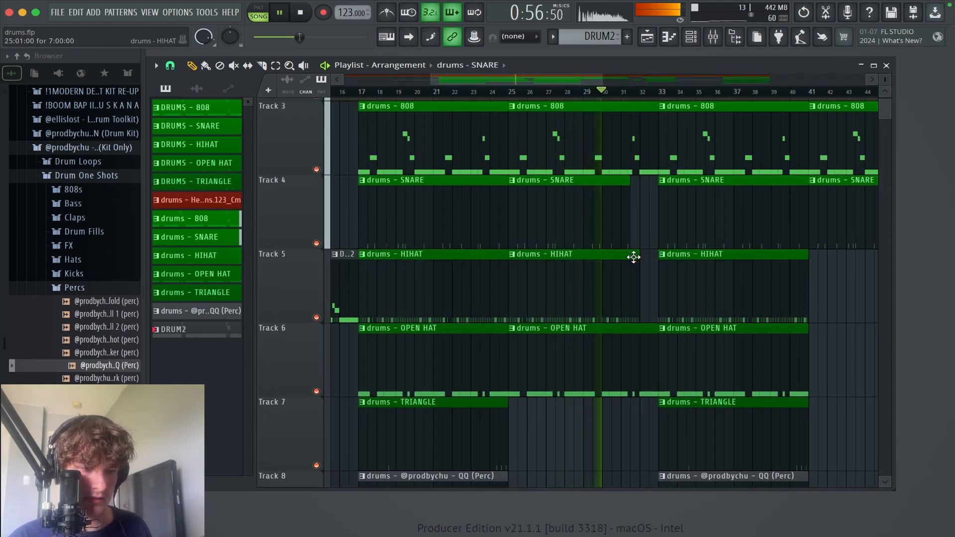
pyautogui.moveTo(634, 258); pyautogui.dragTo(626, 258)
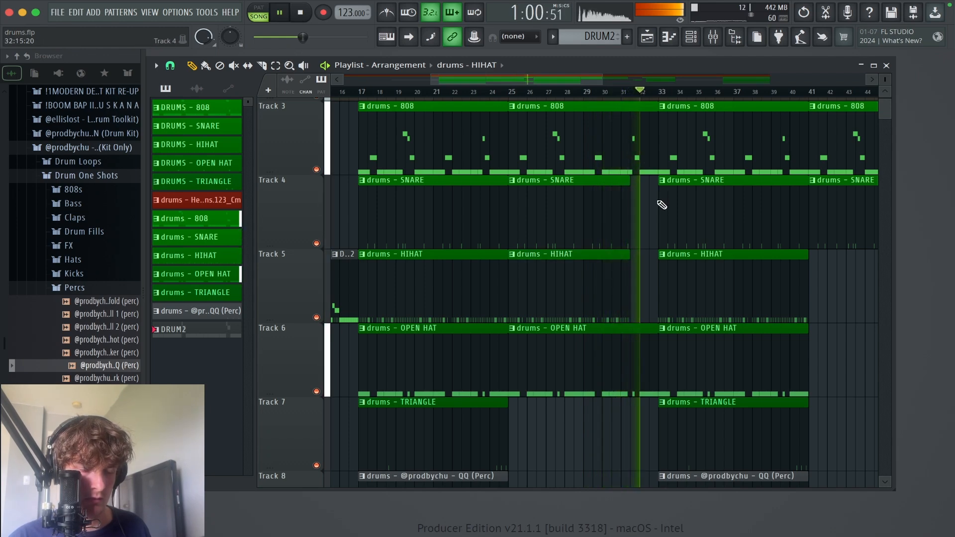
pyautogui.keyDown('super'); pyautogui.rightClick(648, 274); pyautogui.keyUp('super')
pyautogui.keyDown('super'); pyautogui.rightClick(636, 266); pyautogui.keyUp('super')
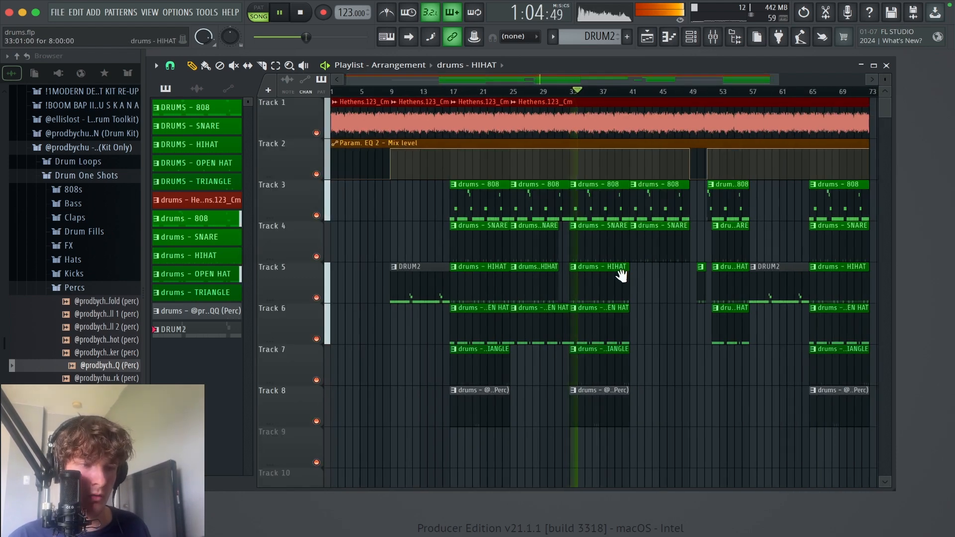
# Step: Slice the Param. EQ 2 mix level automation clip on Track 2 at bar 9
pyautogui.moveTo(622, 276); pyautogui.dragTo(812, 301)
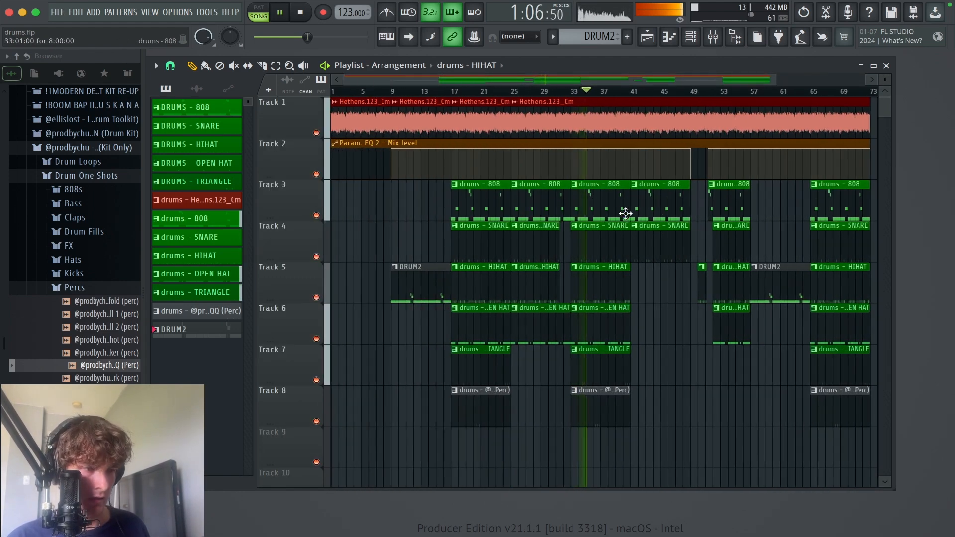
pyautogui.moveTo(724, 215); pyautogui.dragTo(624, 228)
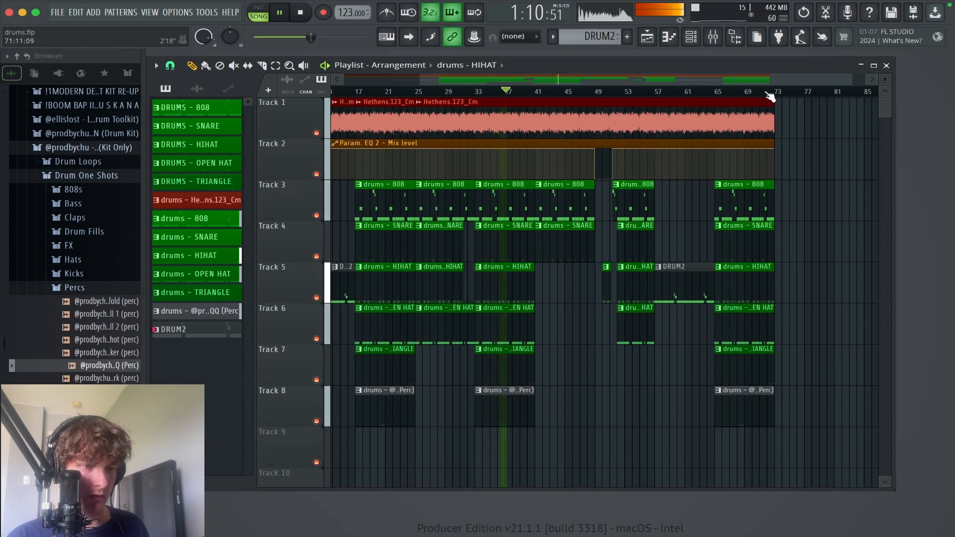
pyautogui.moveTo(598, 201); pyautogui.dragTo(640, 211)
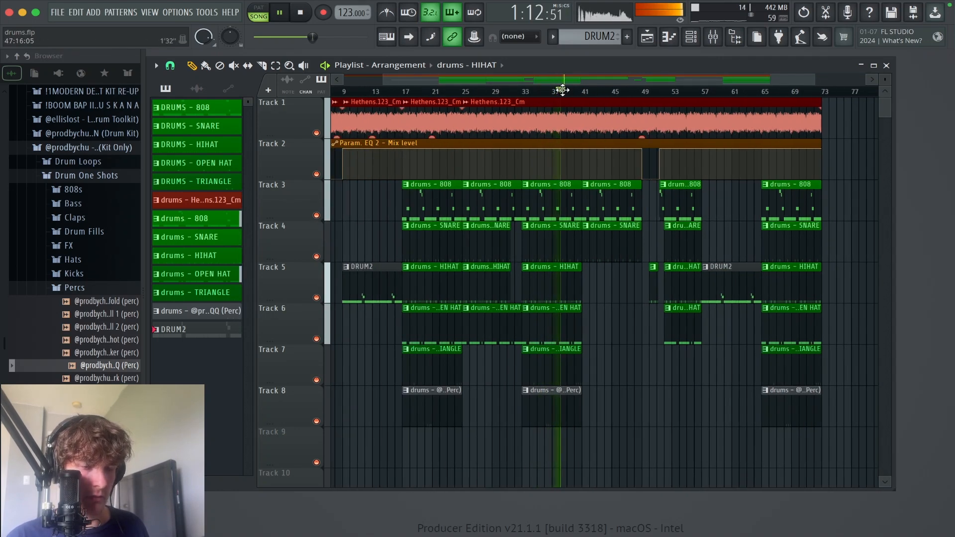
pyautogui.moveTo(695, 356); pyautogui.dragTo(741, 359)
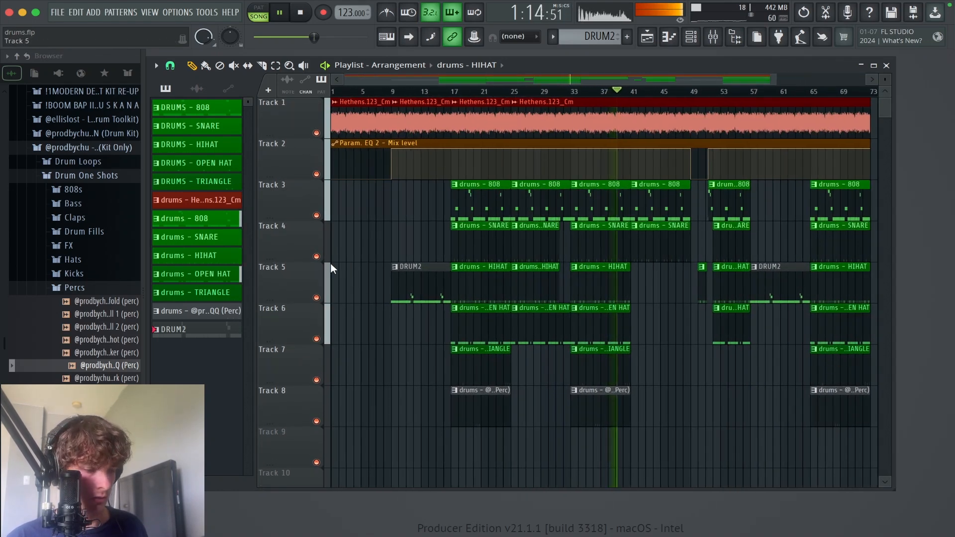
pyautogui.moveTo(395, 112); pyautogui.dragTo(395, 113)
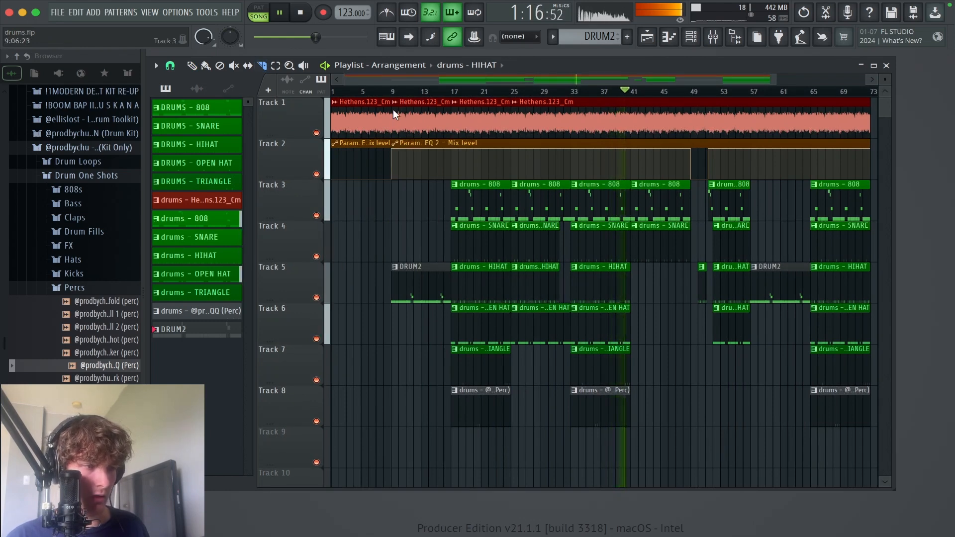
pyautogui.press('p')
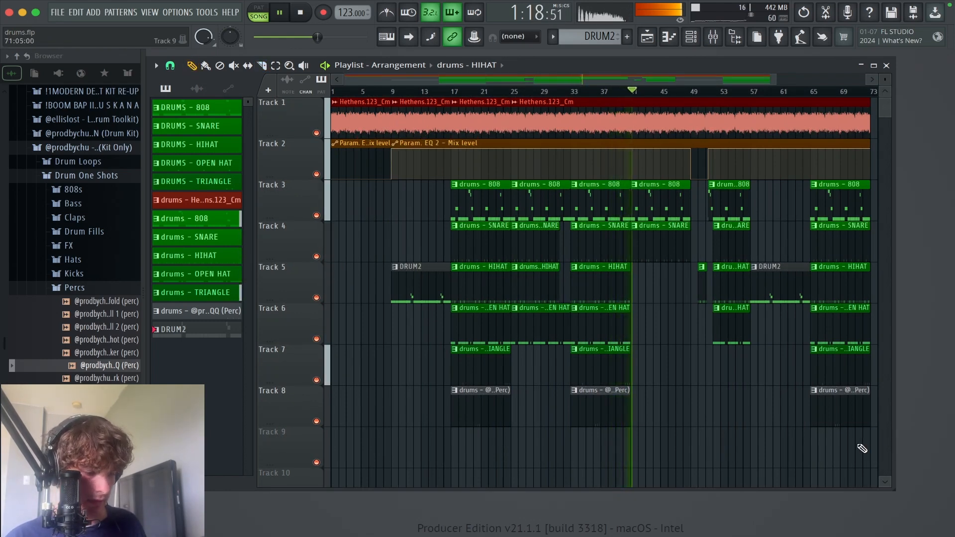
# Step: Duplicate every playlist clip between bars 9 and 73 so the copy starts at bar 73
pyautogui.moveTo(860, 467); pyautogui.dragTo(401, 120)
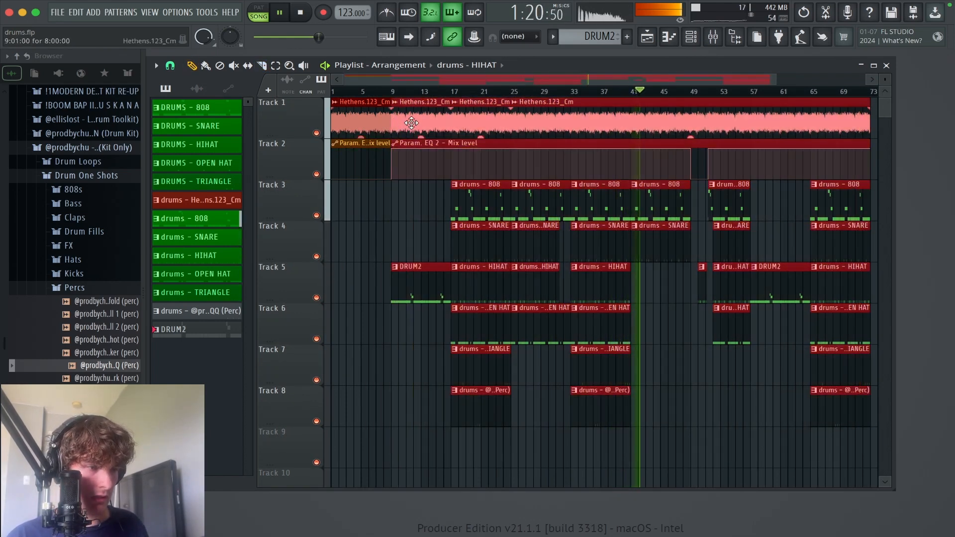
pyautogui.hotkey('ctrl', 'b')
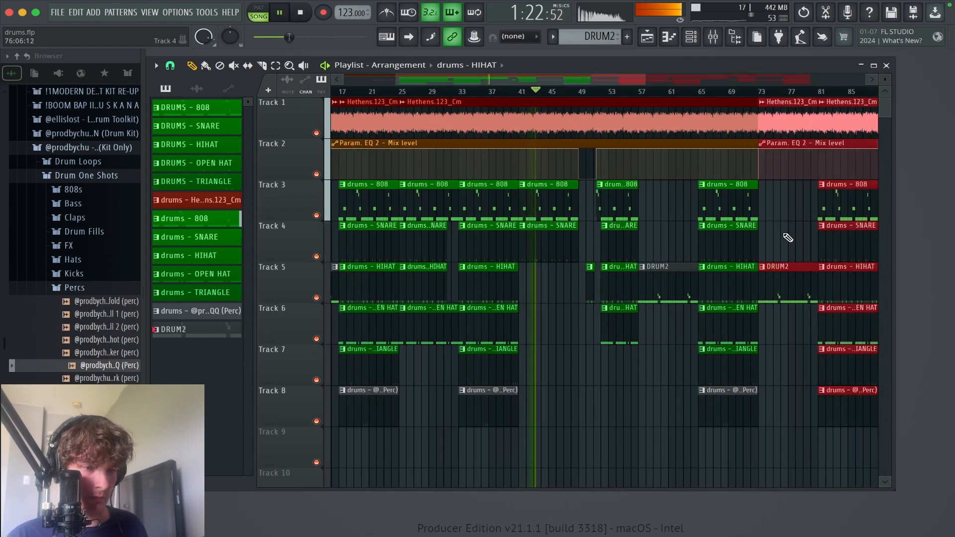
pyautogui.click(782, 228)
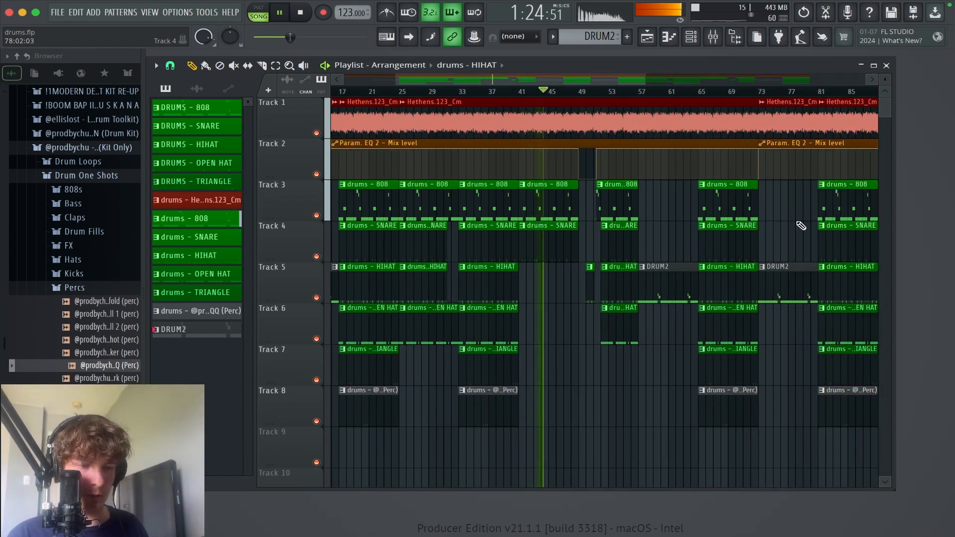
pyautogui.keyDown('ctrl'); pyautogui.rightClick(802, 225); pyautogui.keyUp('ctrl')
pyautogui.keyDown('ctrl'); pyautogui.rightClick(726, 234); pyautogui.keyUp('ctrl')
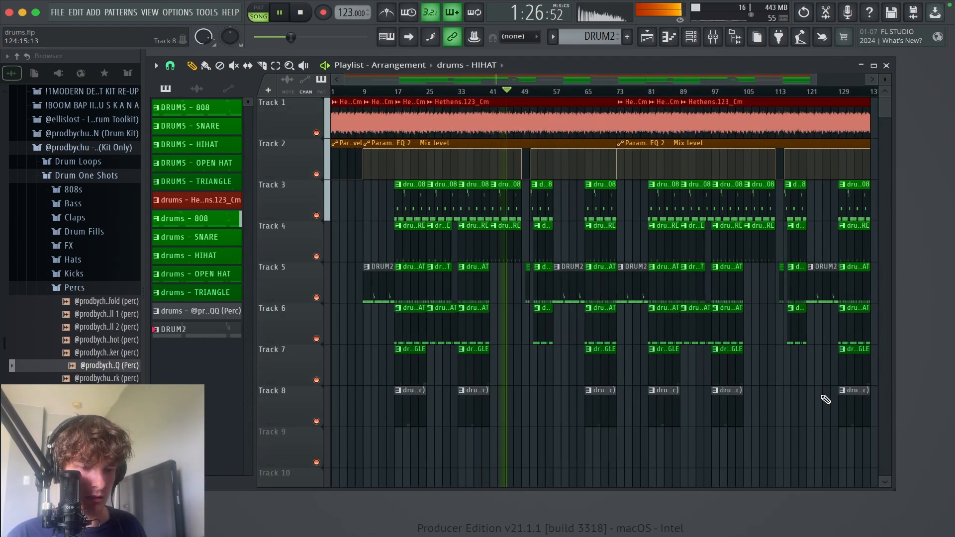
pyautogui.moveTo(860, 448); pyautogui.dragTo(277, 20)
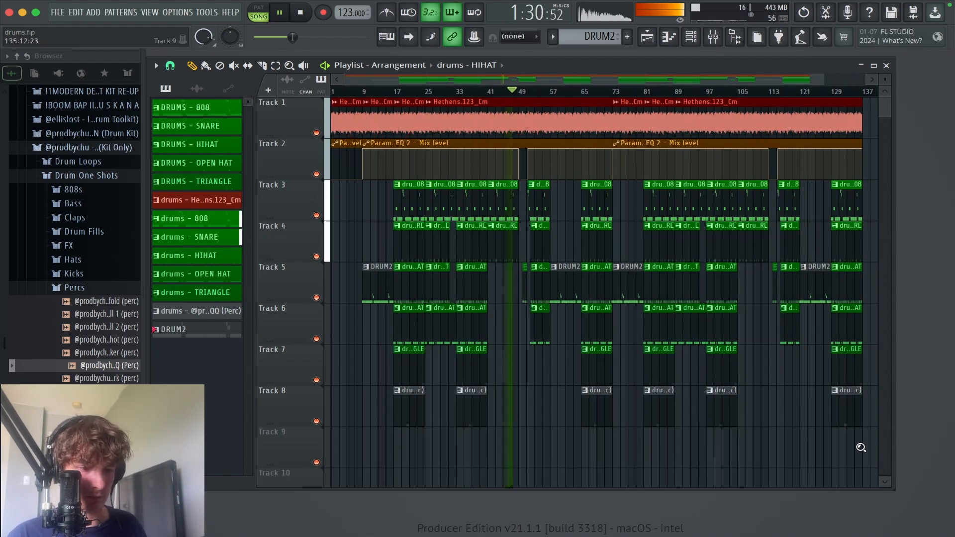
pyautogui.moveTo(861, 448); pyautogui.dragTo(401, 77)
pyautogui.moveTo(553, 233); pyautogui.dragTo(586, 222)
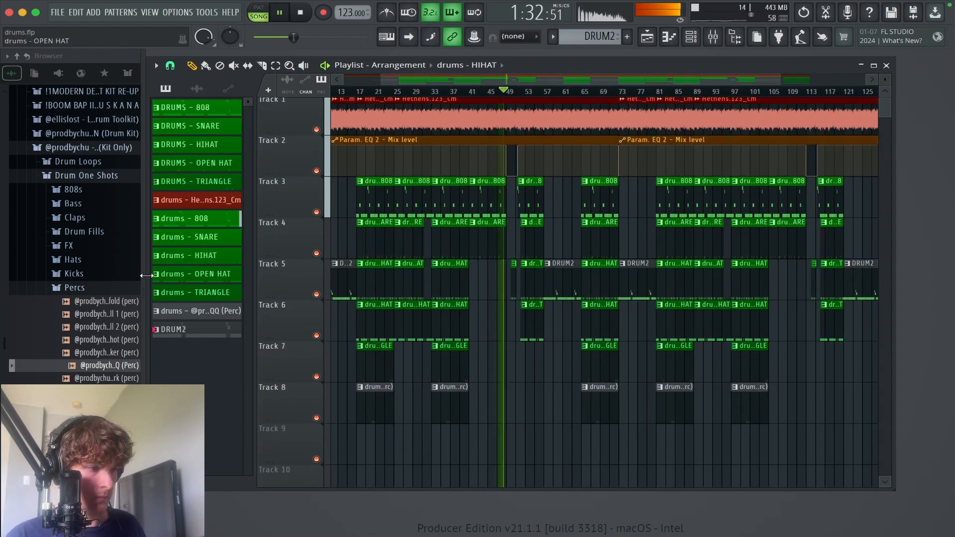
# Step: Collapse the expanded Centerfold Drum Kit V3 and MIXER PRESETS folders and look through the sample folders for a transition effect
pyautogui.click(93, 288)
pyautogui.click(95, 147)
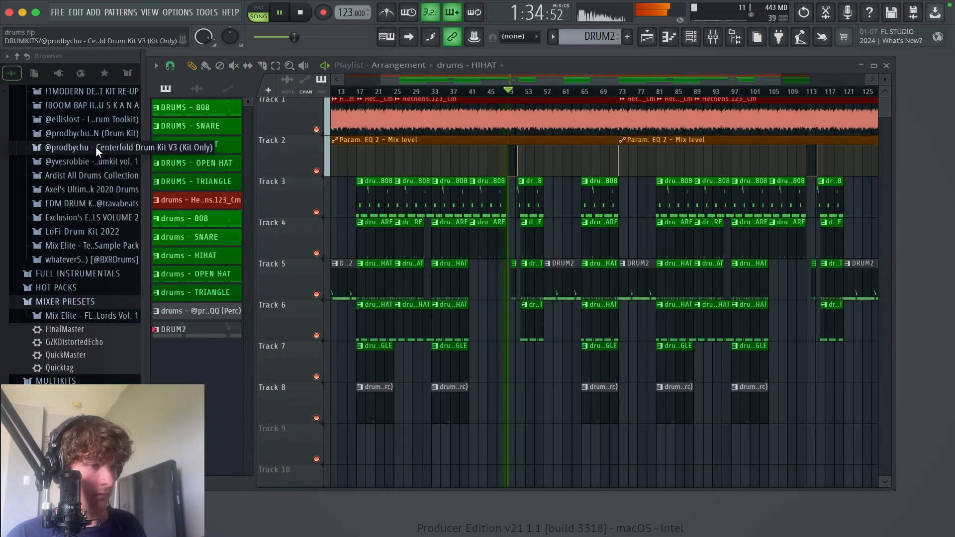
pyautogui.scroll(-2, 89, 208)
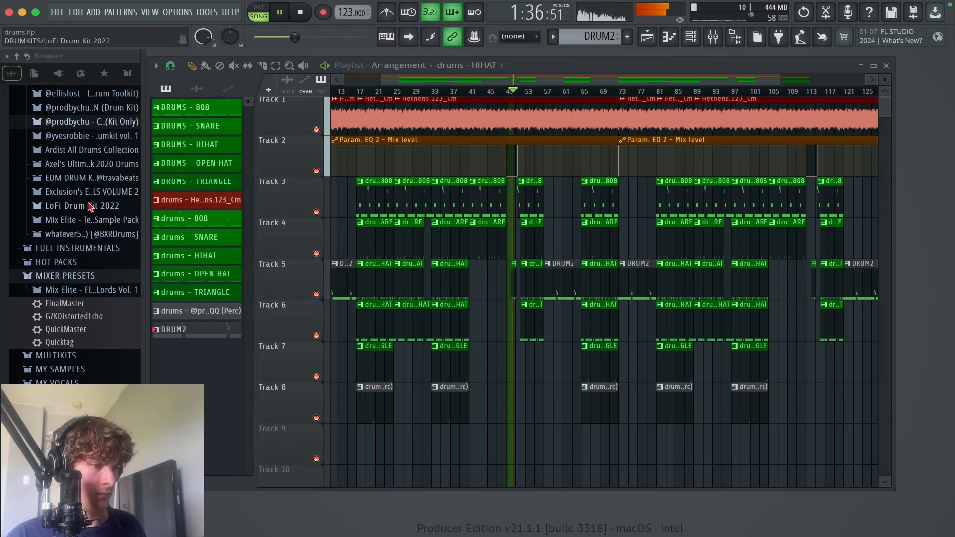
pyautogui.scroll(-2, 91, 234)
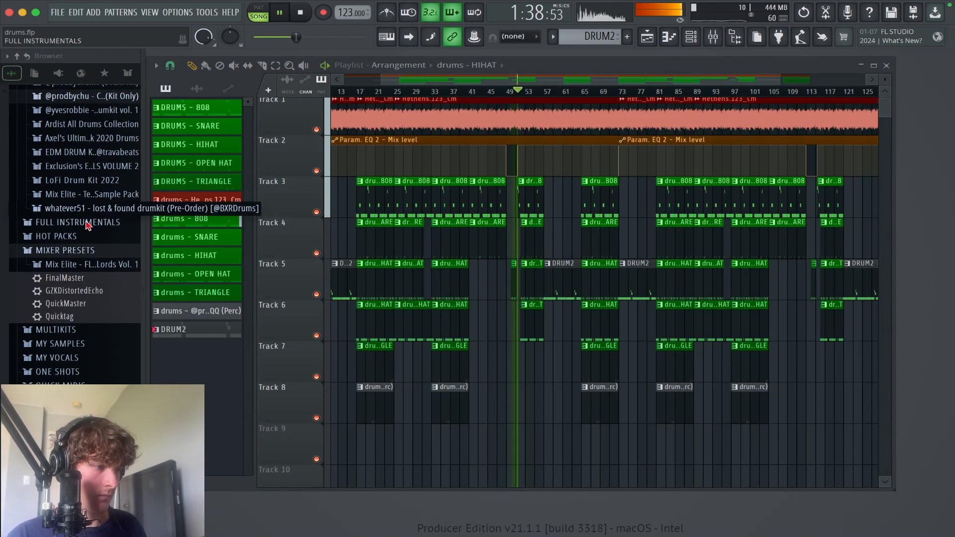
pyautogui.click(90, 255)
pyautogui.scroll(-4, 87, 244)
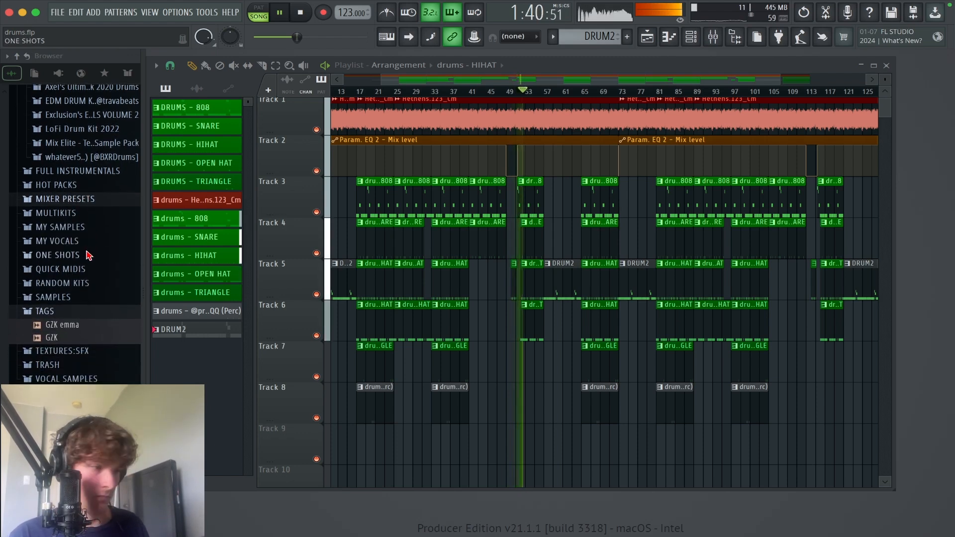
pyautogui.scroll(4, 77, 221)
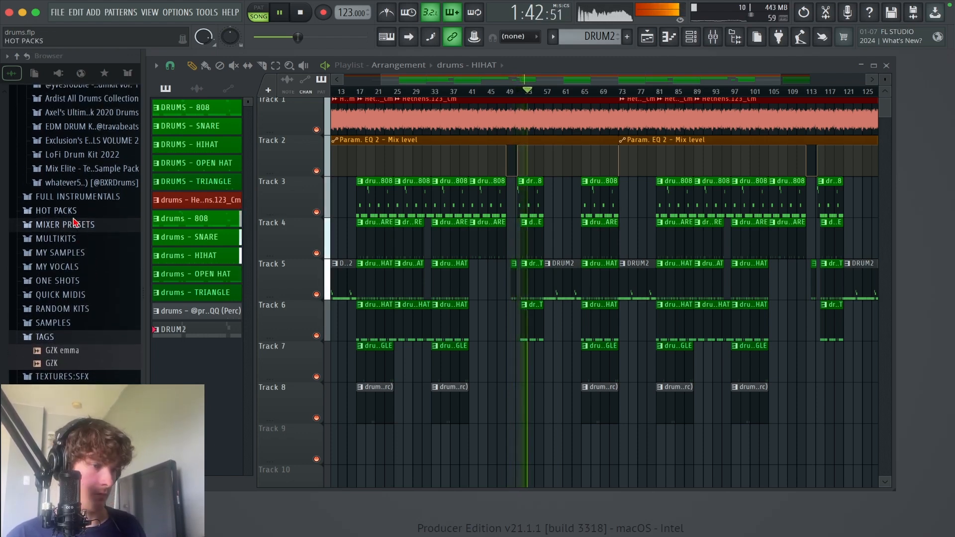
pyautogui.scroll(4, 77, 222)
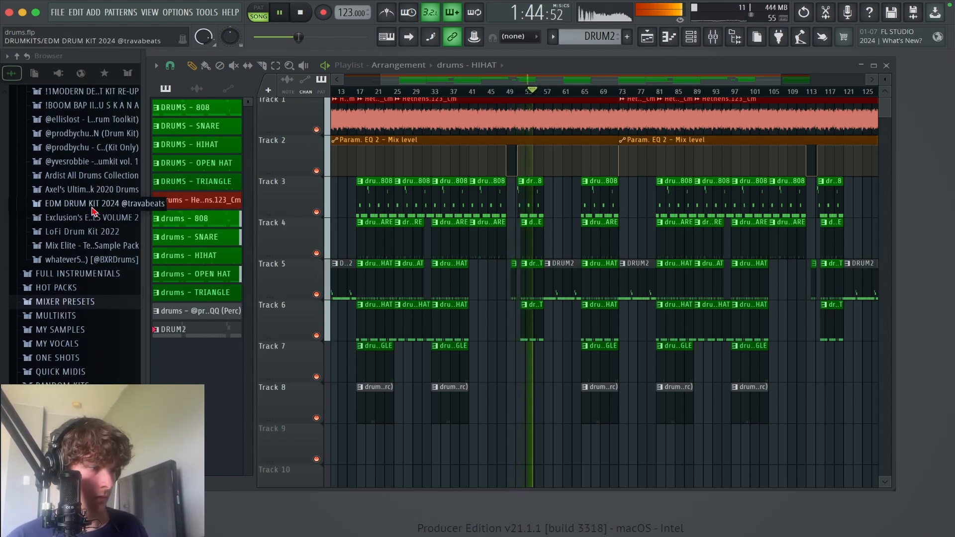
# Step: Check the subfolders of the yvesrobbie drumkit vol. 1 for a suitable effect
pyautogui.click(80, 162)
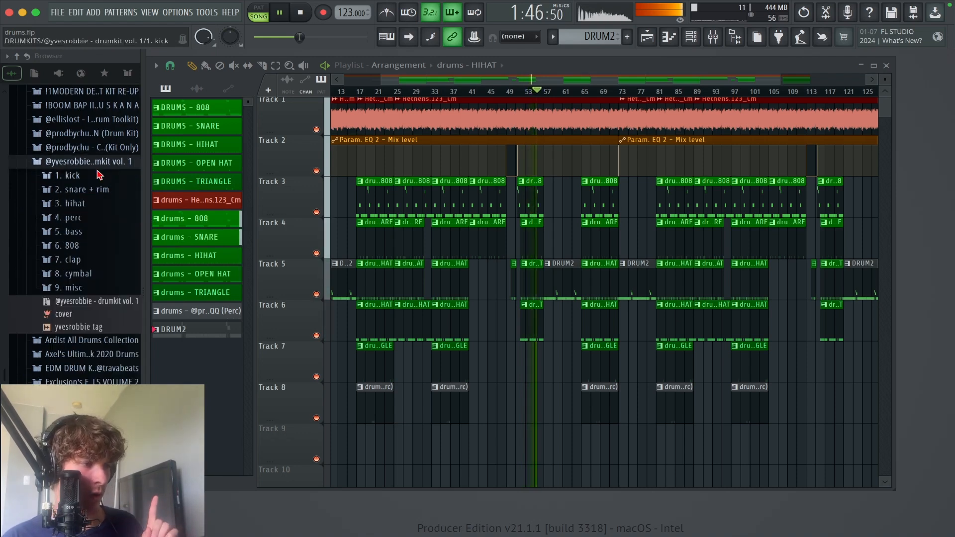
pyautogui.scroll(-2, 79, 120)
pyautogui.click(94, 136)
pyautogui.click(94, 137)
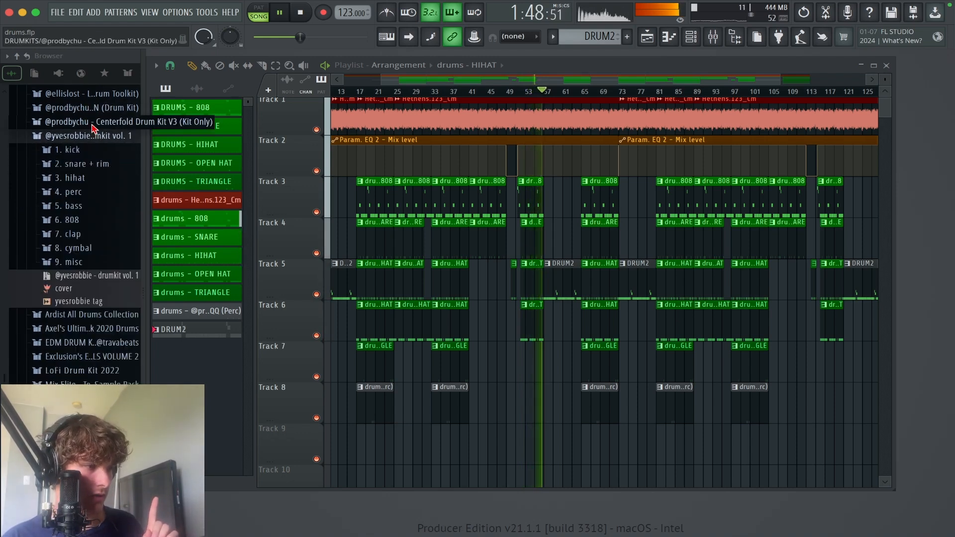
pyautogui.click(92, 127)
pyautogui.click(92, 127)
pyautogui.scroll(2, 94, 128)
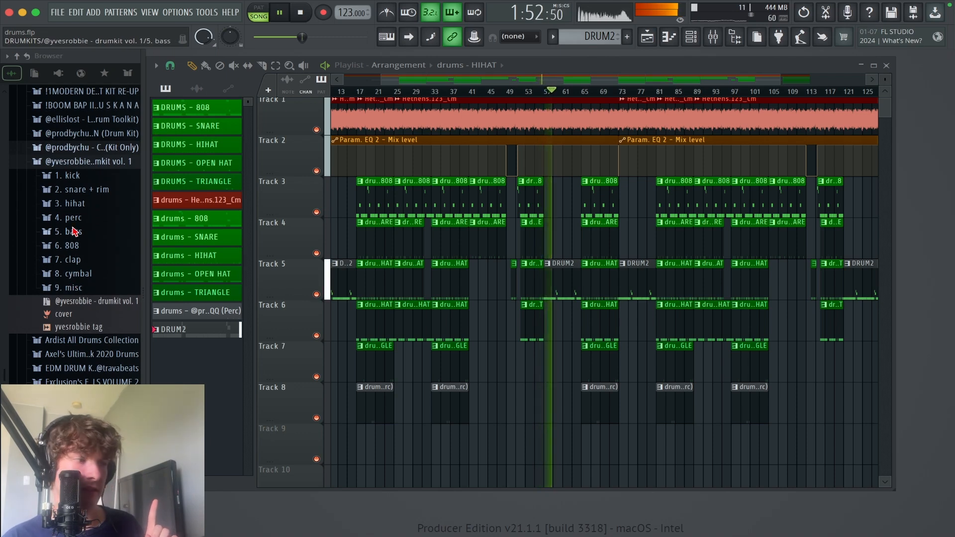
pyautogui.click(102, 164)
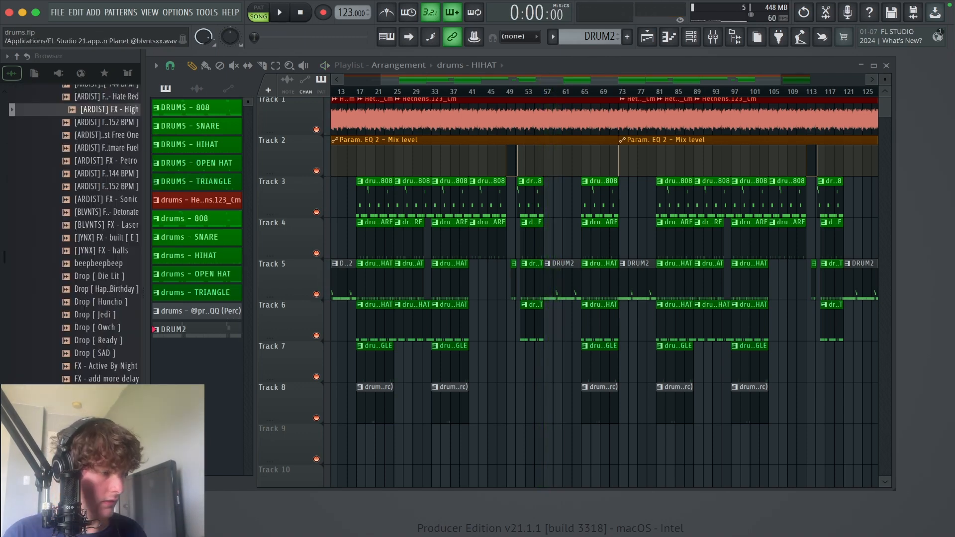
# Step: Audition the FX samples from the Bouncy Ball effects up to Active By Night and place FX - Active By Night on Track 9 at bar 16
pyautogui.scroll(-5, 99, 391)
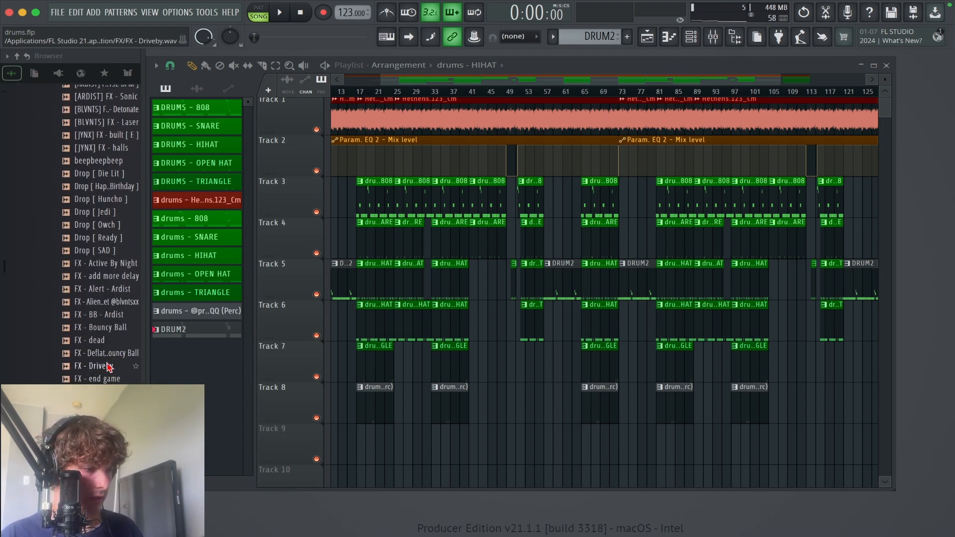
pyautogui.click(115, 355)
pyautogui.click(115, 328)
pyautogui.click(114, 316)
pyautogui.click(116, 302)
pyautogui.click(116, 290)
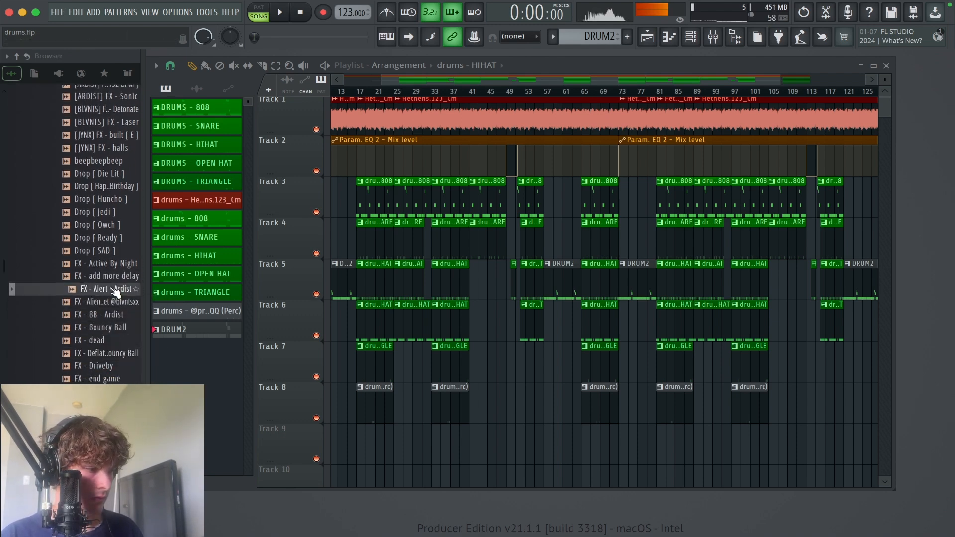
pyautogui.click(116, 277)
pyautogui.click(117, 265)
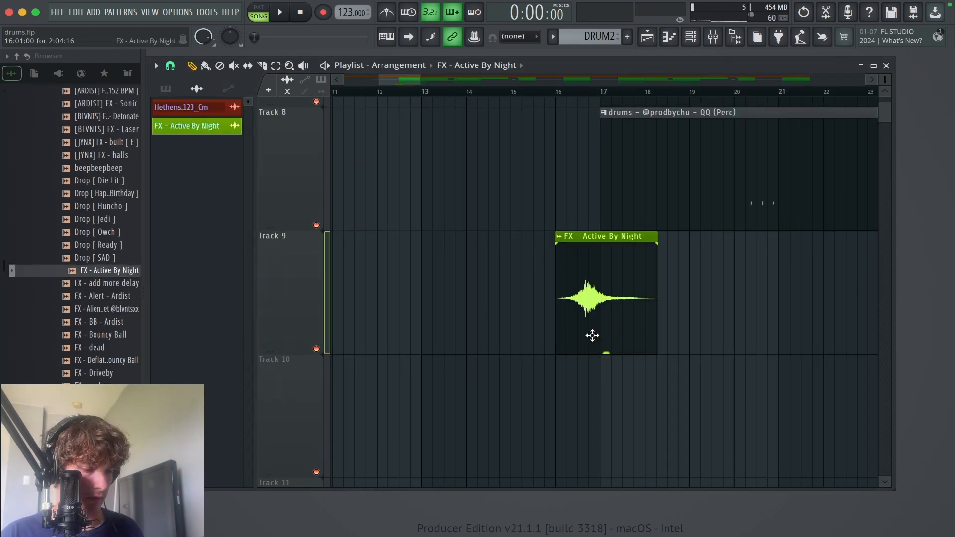
# Step: Replace the bar 16 FX - Active By Night clip with a copy starting a quarter into bar 8, its gain lowered to about -11.8 dB
pyautogui.moveTo(593, 335)
pyautogui.mouseDown()
pyautogui.moveTo(189, 319)
pyautogui.moveTo(175, 307)
pyautogui.moveTo(673, 322)
pyautogui.moveTo(514, 319)
pyautogui.moveTo(538, 322)
pyautogui.mouseUp()
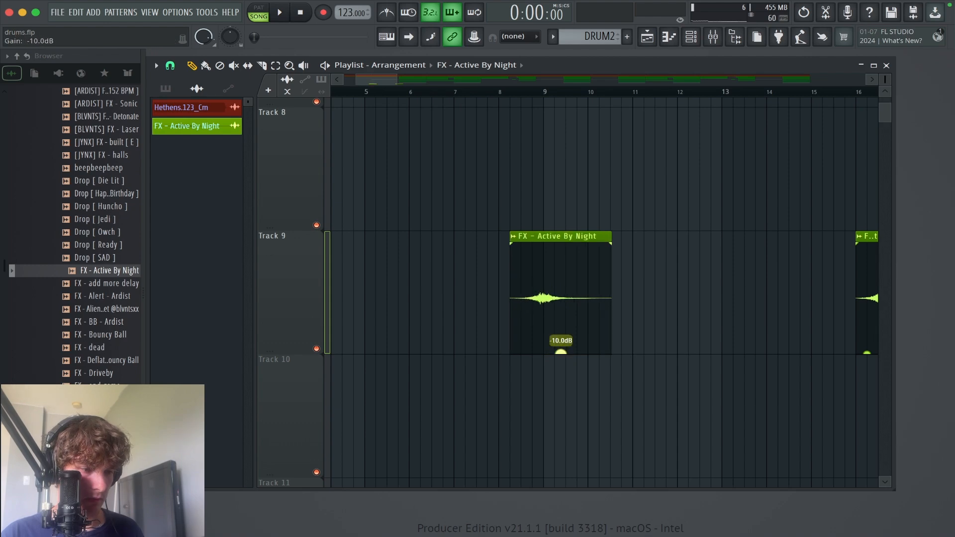
pyautogui.rightClick(866, 317)
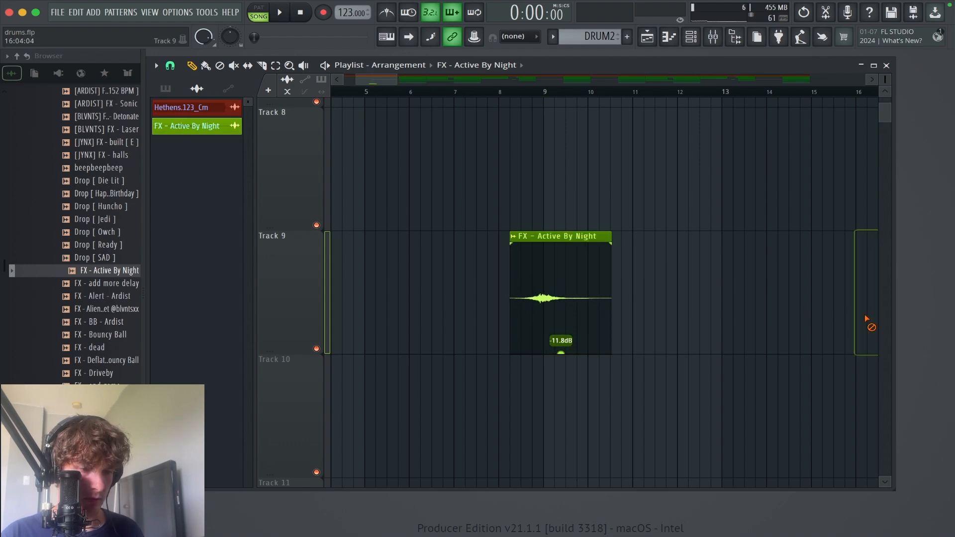
pyautogui.keyDown('ctrl'); pyautogui.rightClick(723, 318); pyautogui.keyUp('ctrl')
pyautogui.keyDown('ctrl'); pyautogui.rightClick(606, 344); pyautogui.keyUp('ctrl')
pyautogui.moveTo(617, 420); pyautogui.dragTo(260, 295)
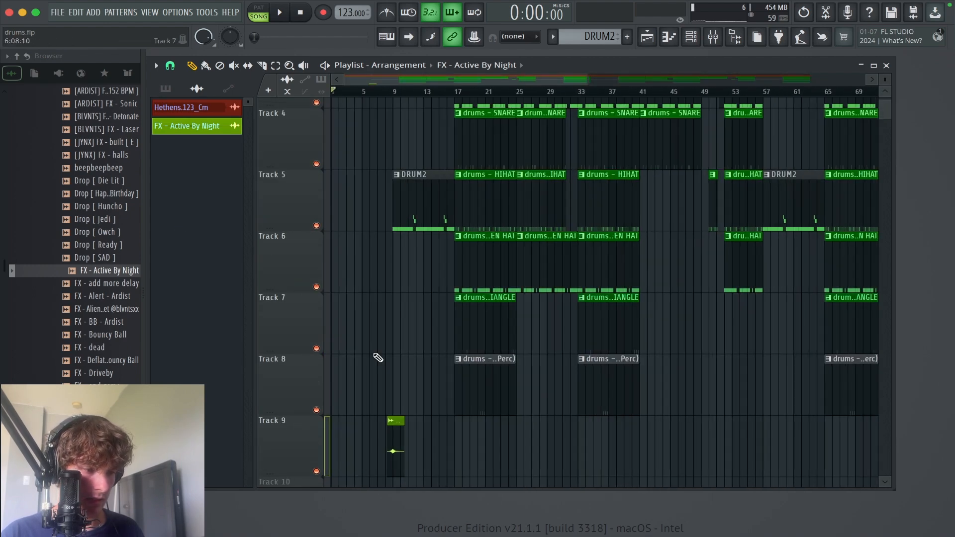
# Step: Copy the FX - Active By Night clip along Track 9 to 16:05:00 and 48:05:00
pyautogui.moveTo(398, 448); pyautogui.dragTo(448, 448)
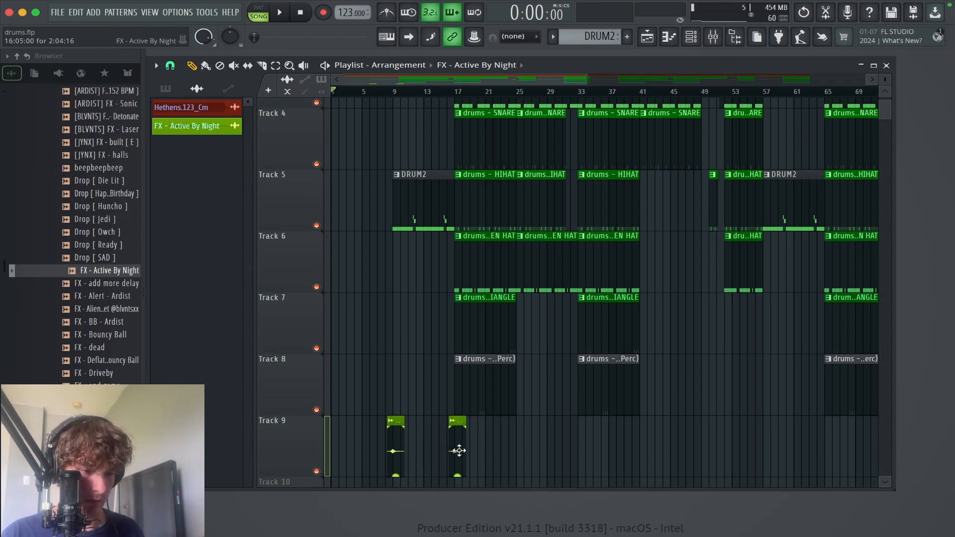
pyautogui.moveTo(458, 451); pyautogui.dragTo(710, 450)
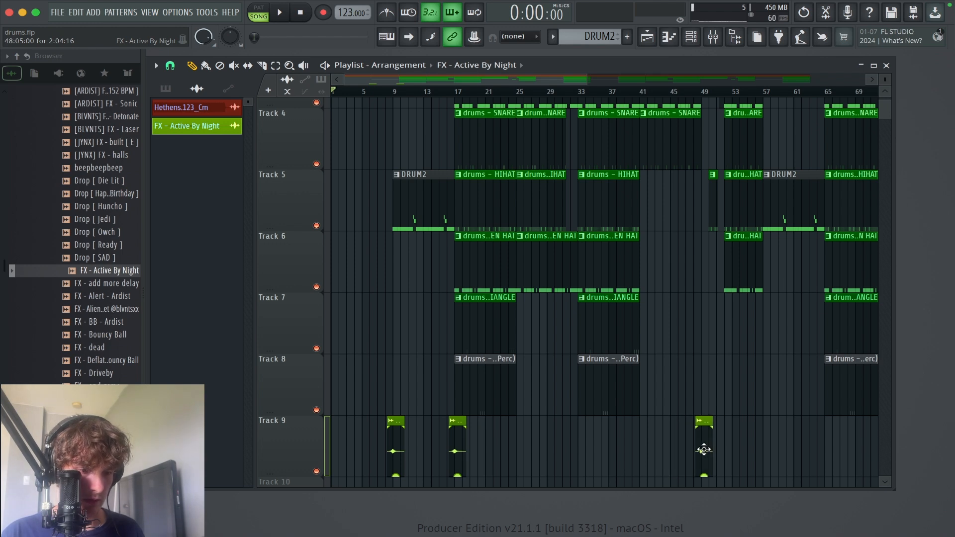
pyautogui.scroll(-2, 746, 426)
pyautogui.moveTo(759, 417); pyautogui.dragTo(326, 344)
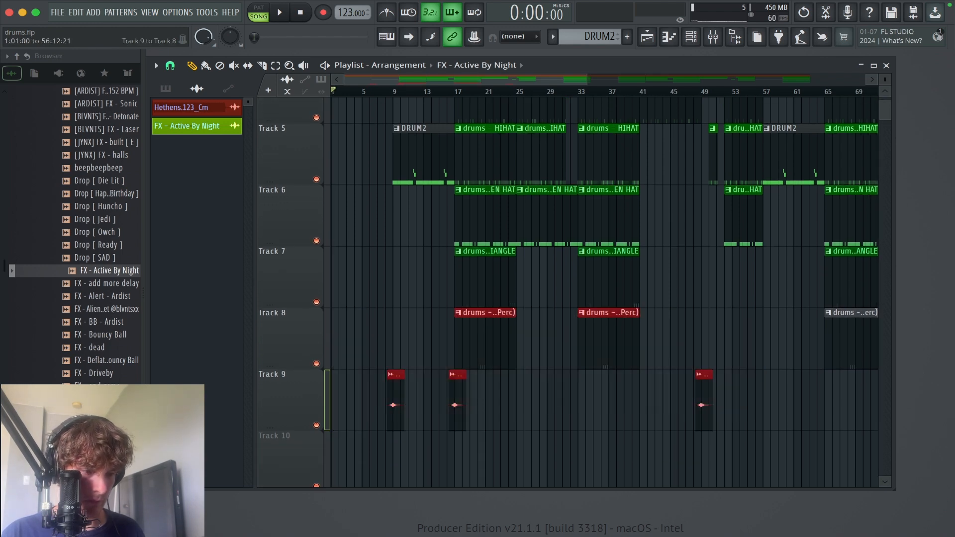
pyautogui.keyDown('ctrl'); pyautogui.rightClick(698, 337); pyautogui.keyUp('ctrl')
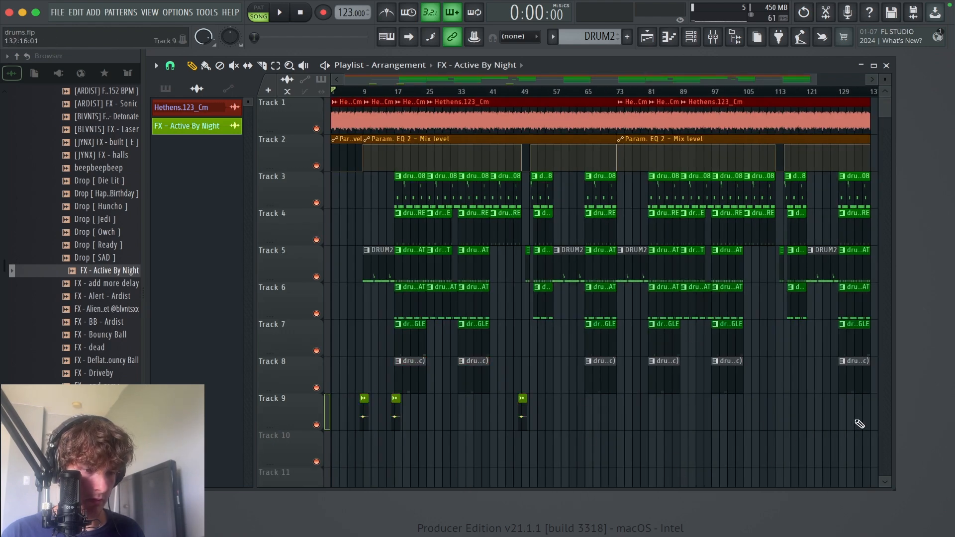
# Step: Delete all clips after bar 73 and replace them with a duplicate of bars 9 to 73 that includes the Track 9 effects
pyautogui.moveTo(860, 424); pyautogui.dragTo(643, 97)
pyautogui.press('Delete')
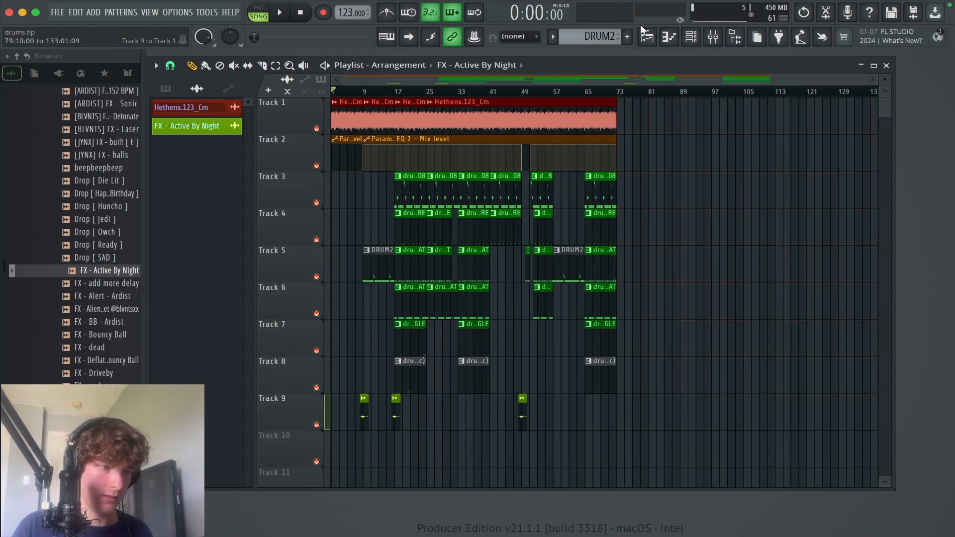
pyautogui.moveTo(669, 443); pyautogui.dragTo(369, 105)
pyautogui.hotkey('ctrl', 'b')
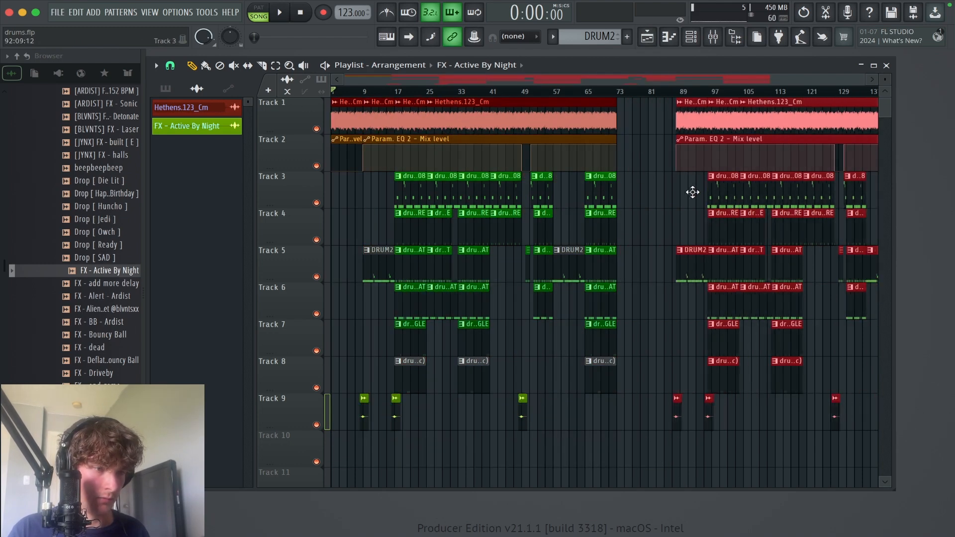
pyautogui.moveTo(693, 192); pyautogui.dragTo(635, 191)
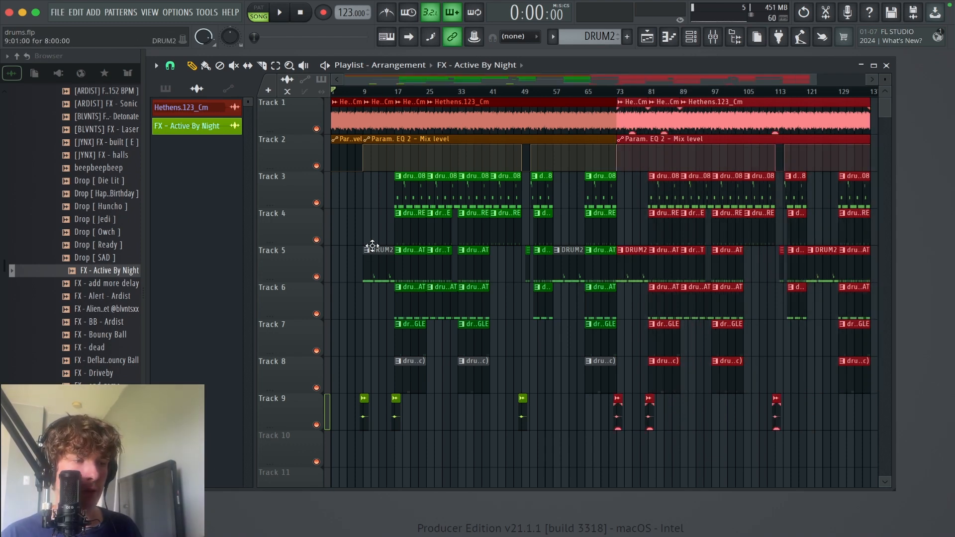
pyautogui.click(352, 211)
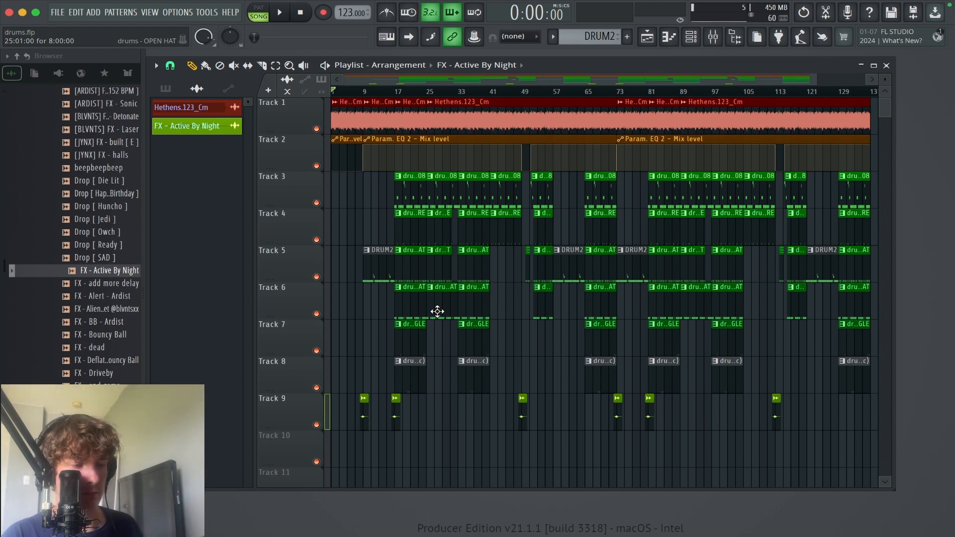
# Step: Play the arrangement from the start and show the channel rack, moving its window clear of the clip list
pyautogui.press('space')
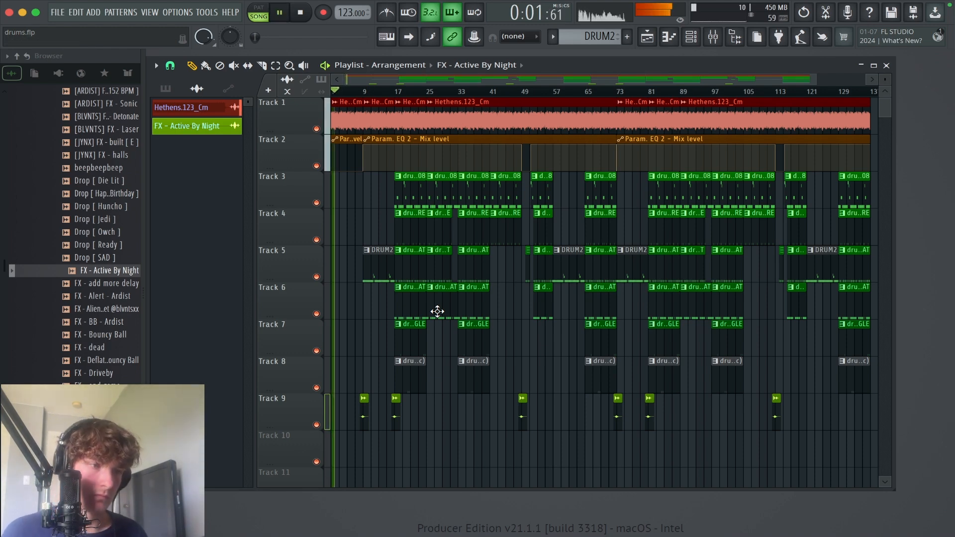
pyautogui.click(692, 37)
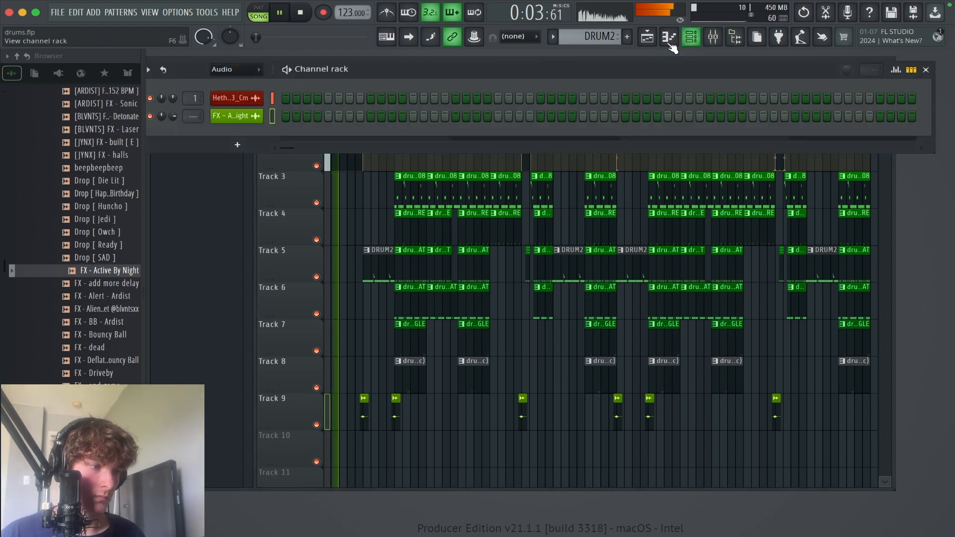
pyautogui.moveTo(461, 76); pyautogui.dragTo(529, 51)
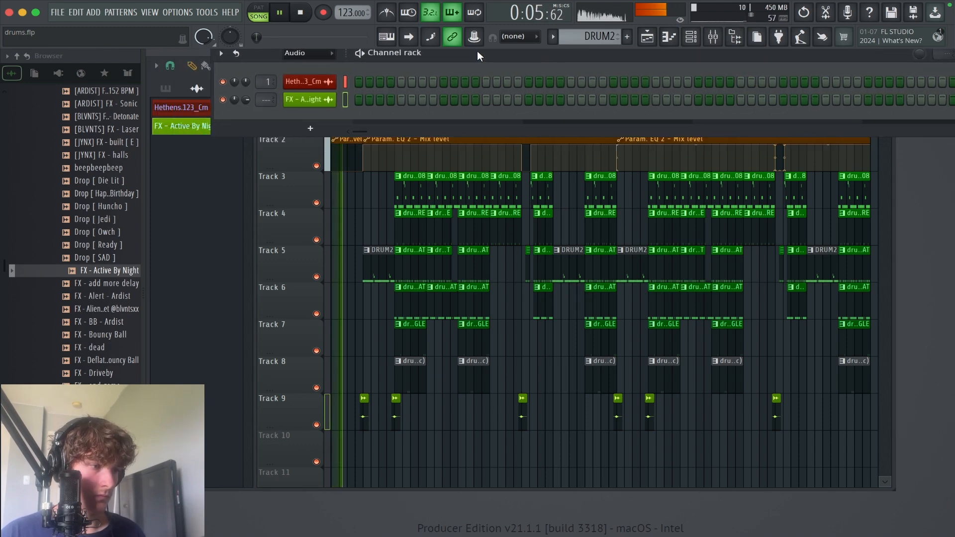